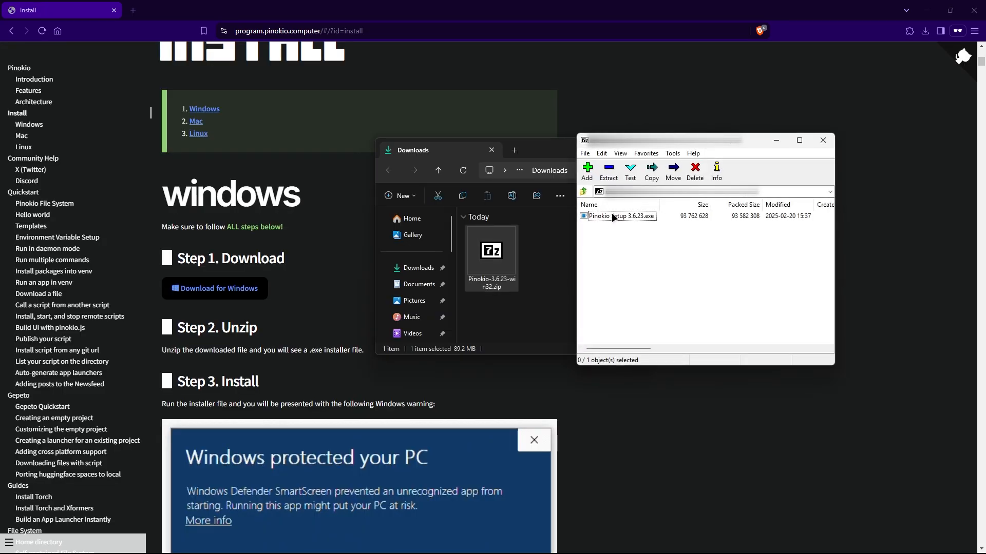
Switch to Pinokio and save its settings with D:\pinokio as the home folder and the dark theme.
{"action": "left_click_drag", "start_coordinate": [614, 218], "coordinate": [557, 252]}
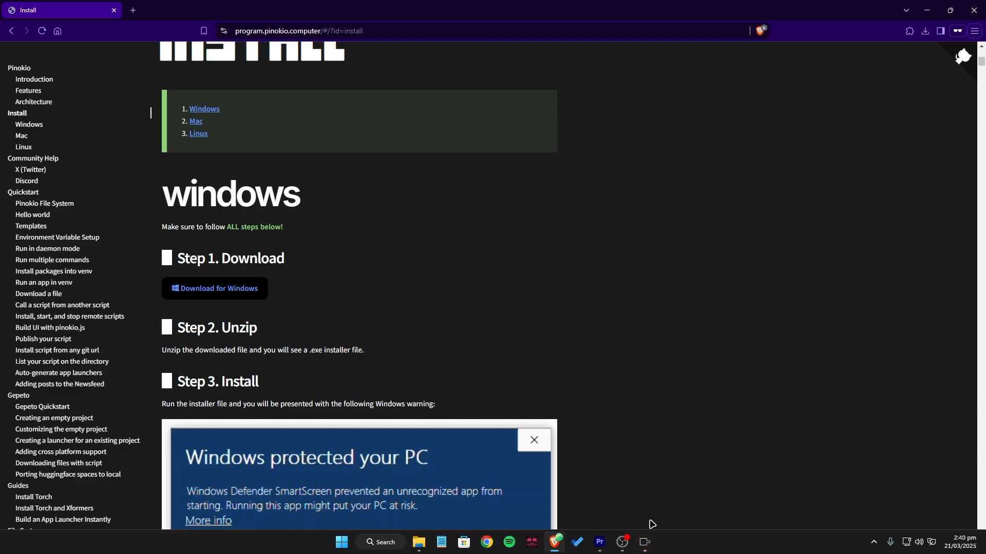
{"action": "left_click", "coordinate": [646, 541]}
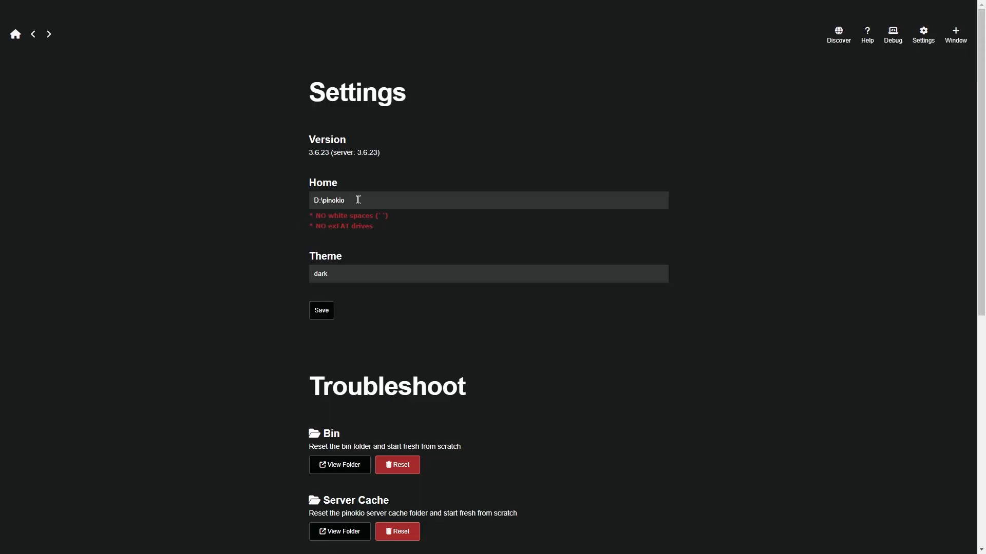
{"action": "left_click", "coordinate": [333, 278]}
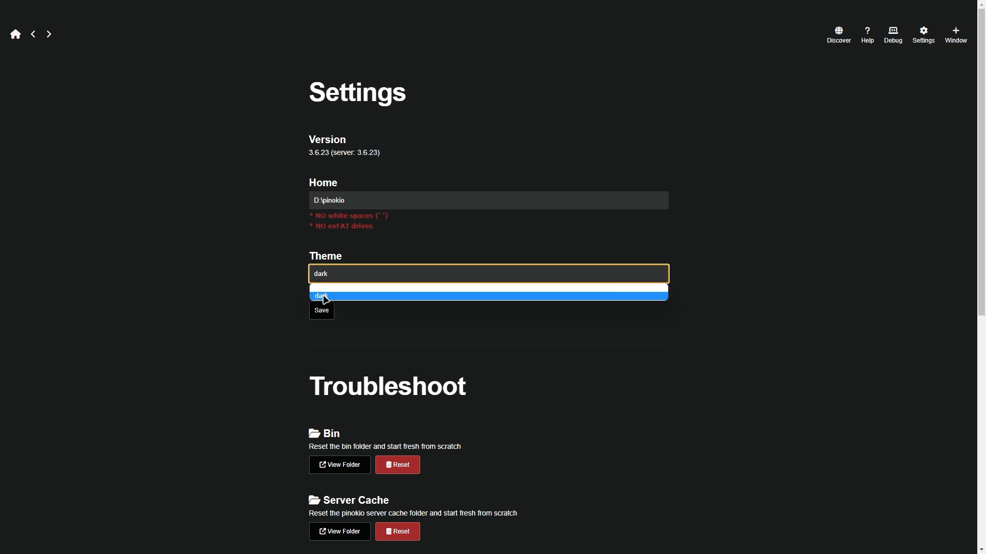
{"action": "left_click", "coordinate": [320, 294]}
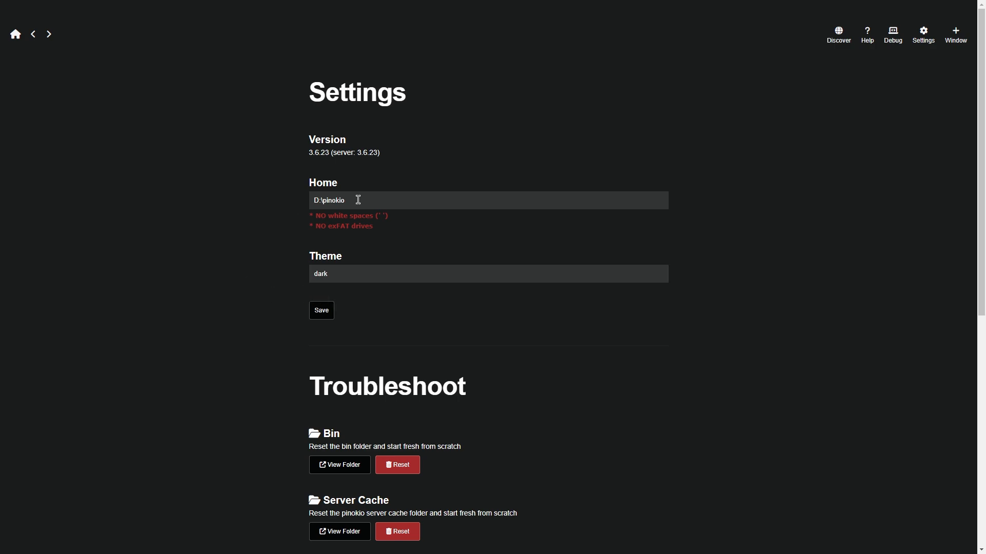
{"action": "left_click_drag", "start_coordinate": [358, 200], "coordinate": [303, 205]}
{"action": "left_click", "coordinate": [295, 206]}
{"action": "left_click", "coordinate": [319, 311]}
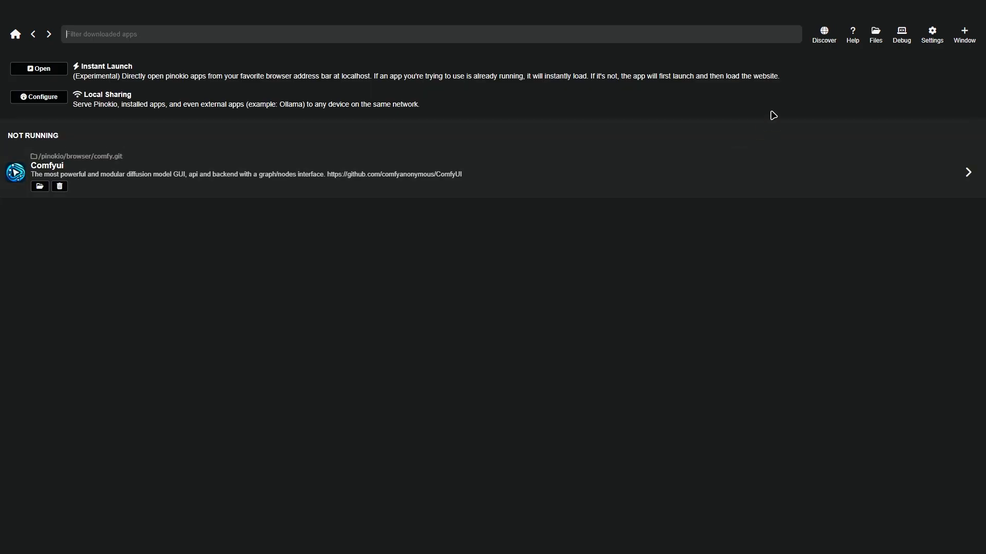
Download the verified Comfyui script from Discover and install the missing conda and py requirements.
{"action": "left_click", "coordinate": [823, 35]}
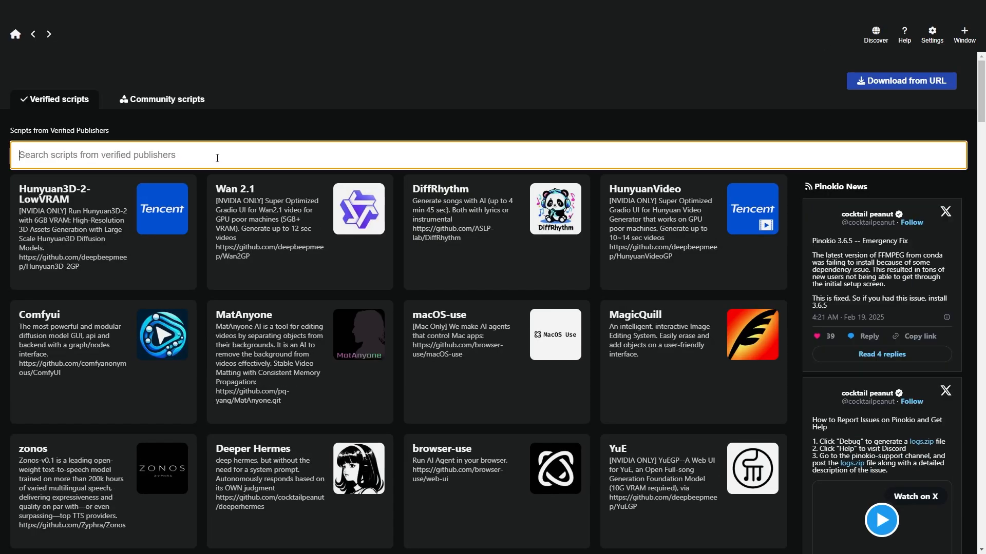
{"action": "left_click", "coordinate": [61, 412]}
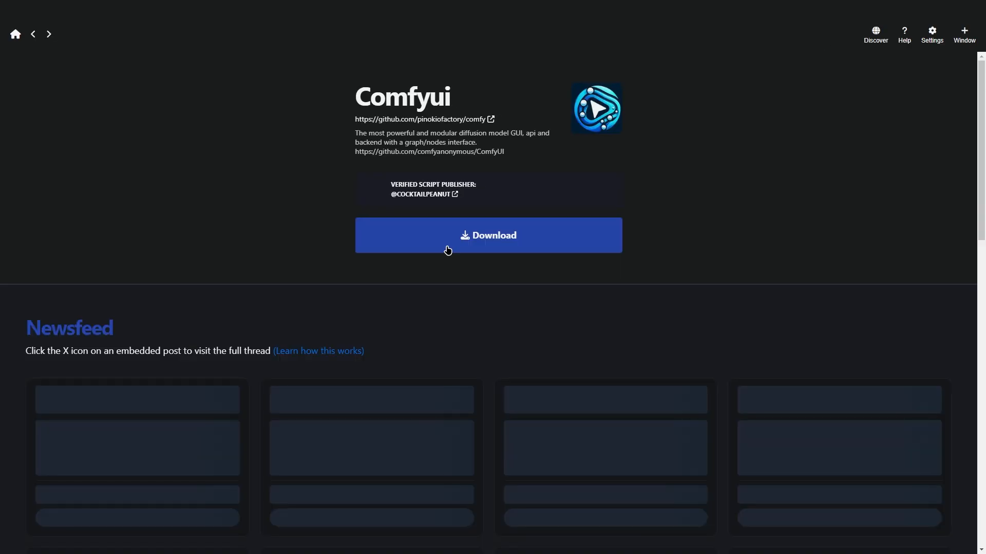
{"action": "left_click", "coordinate": [447, 250]}
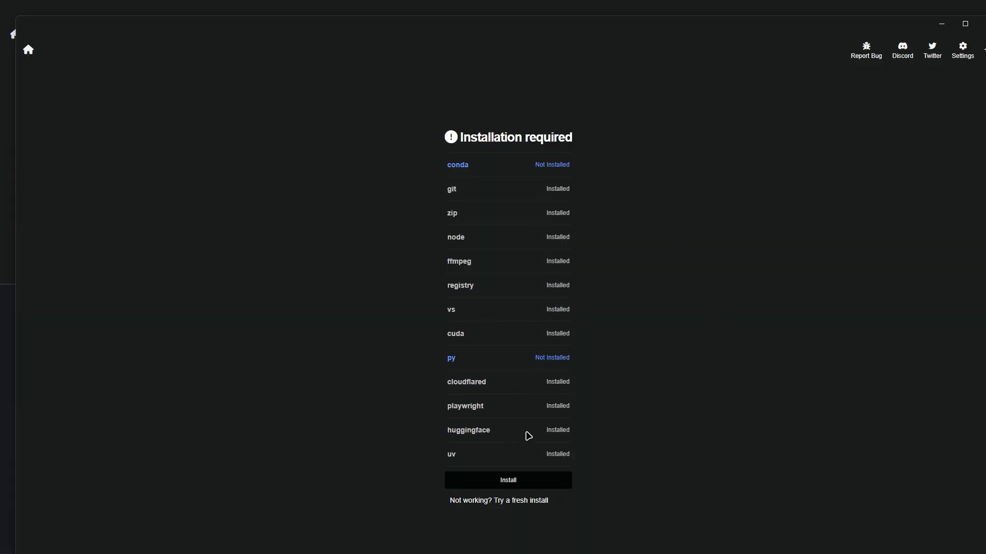
{"action": "left_click", "coordinate": [508, 482]}
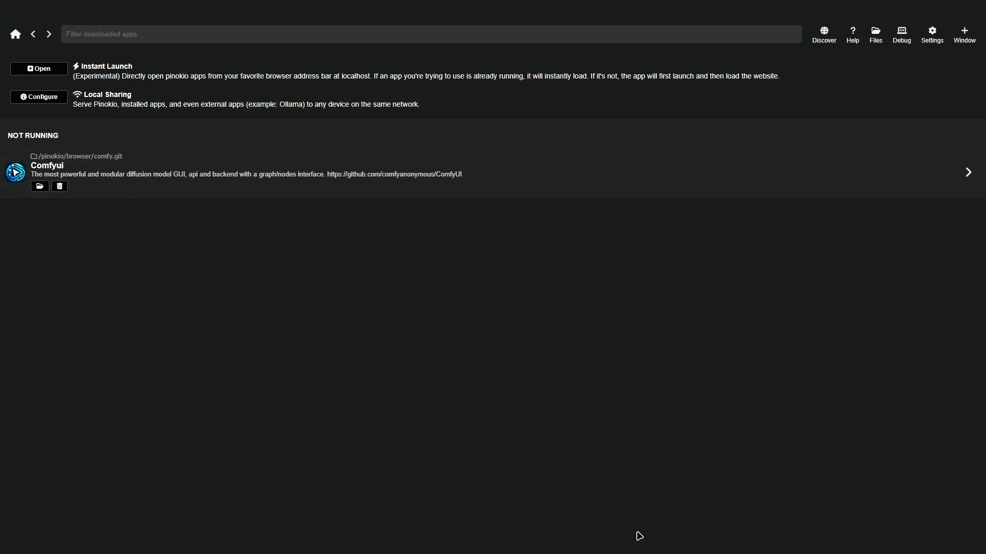
{"action": "left_click", "coordinate": [823, 34]}
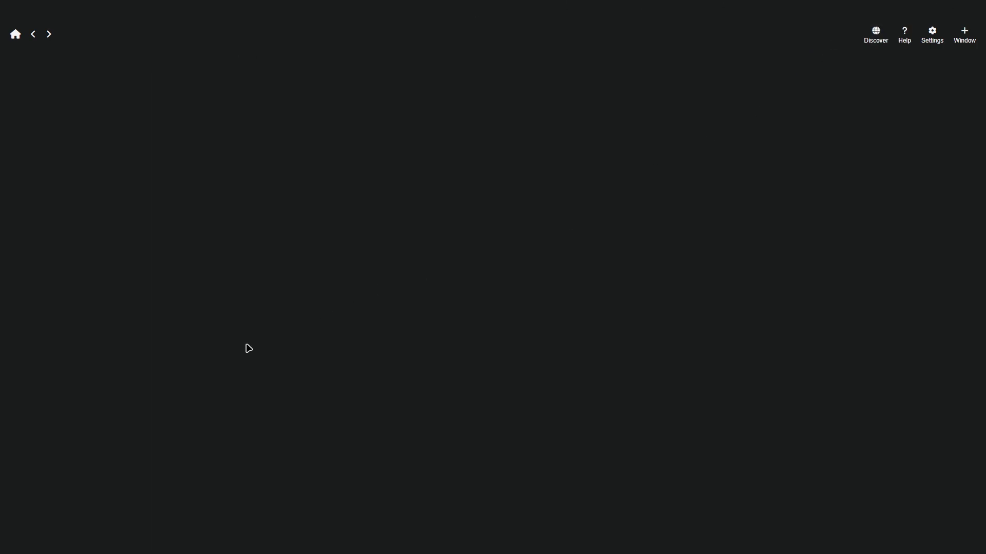
{"action": "left_click", "coordinate": [125, 377]}
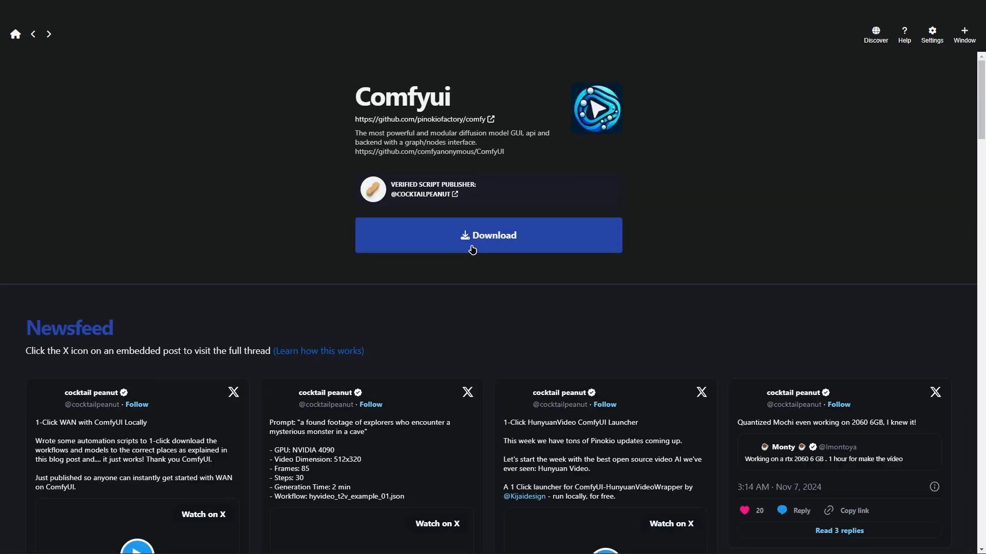
{"action": "left_click", "coordinate": [472, 250]}
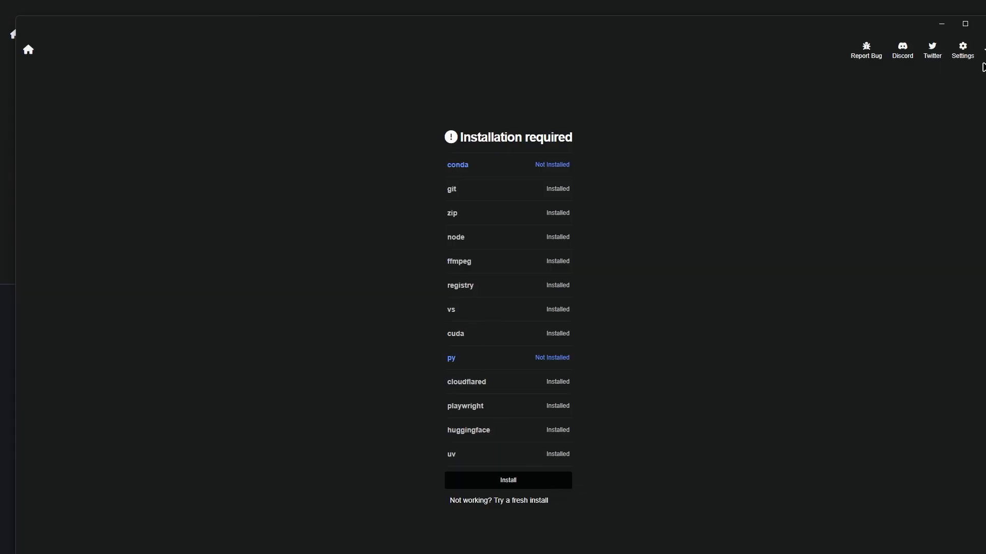
{"action": "left_click_drag", "start_coordinate": [906, 33], "coordinate": [820, 97]}
{"action": "left_click", "coordinate": [837, 13]}
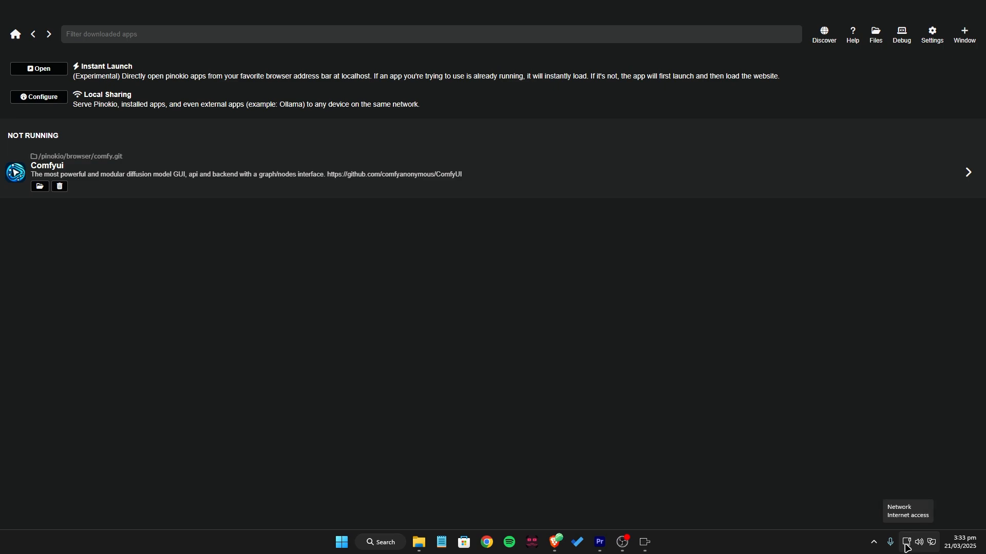
{"action": "left_click", "coordinate": [906, 547]}
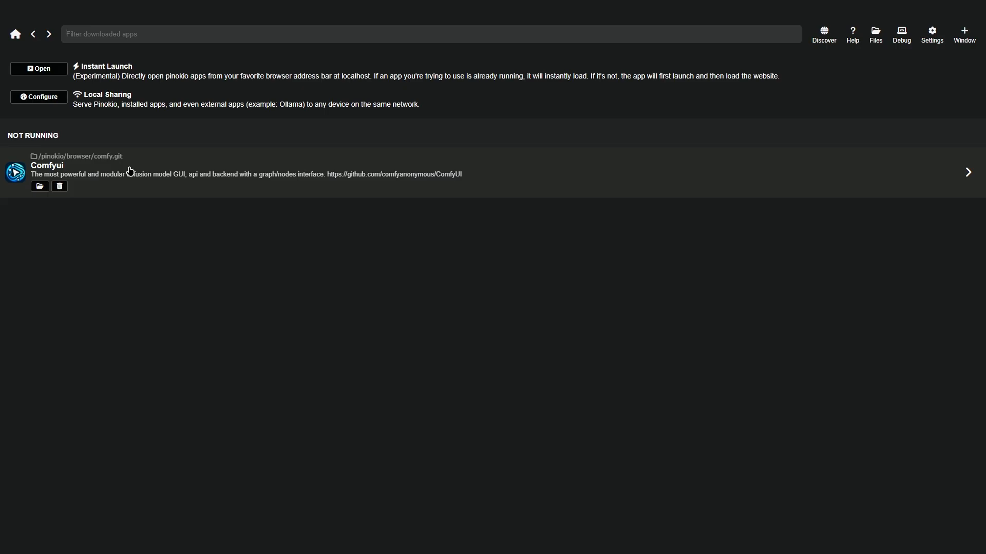
Open the installed Comfyui and start its server.
{"action": "left_click", "coordinate": [130, 171]}
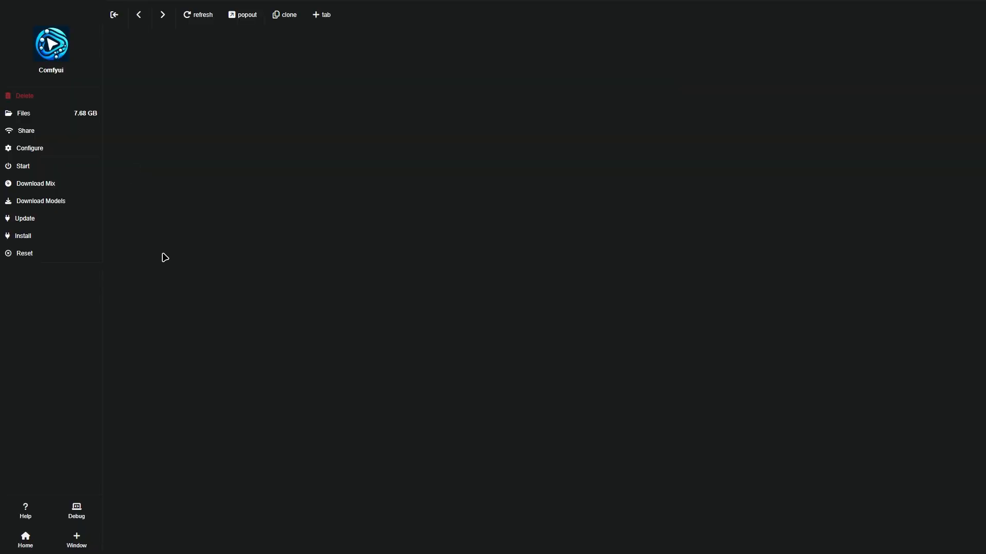
{"action": "left_click", "coordinate": [31, 165]}
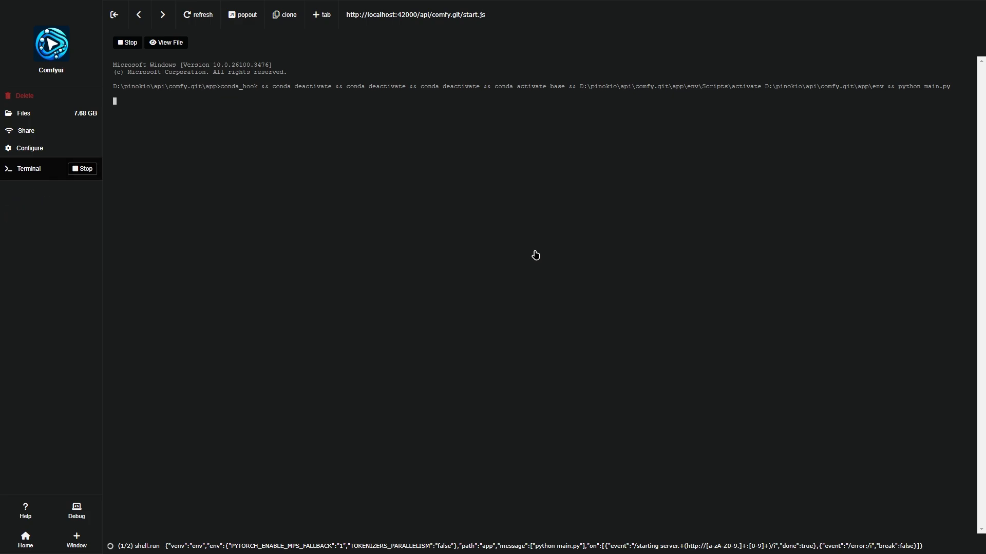
Expand the Download Models and Download Mix lists, and start the Comfyui server again.
{"action": "left_click", "coordinate": [39, 202]}
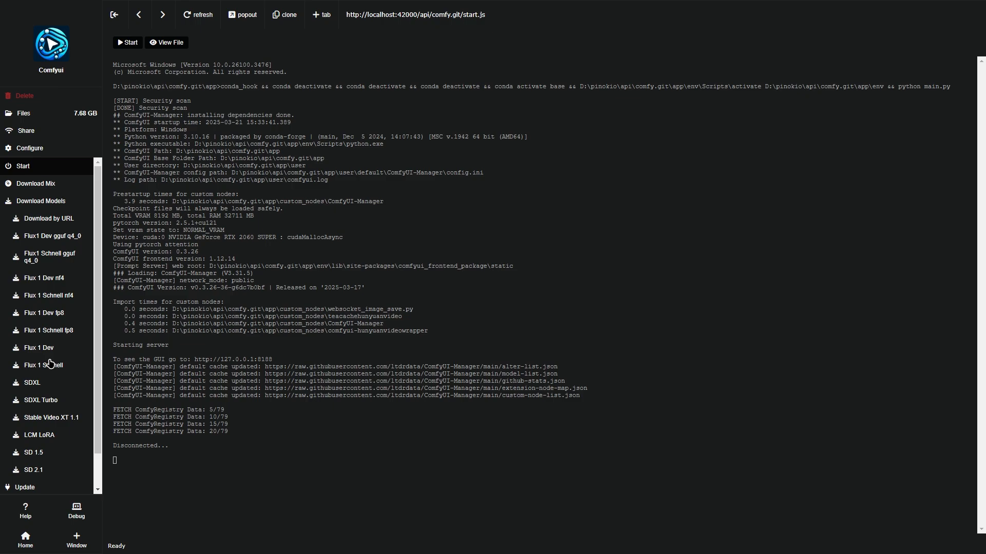
{"action": "left_click", "coordinate": [42, 186]}
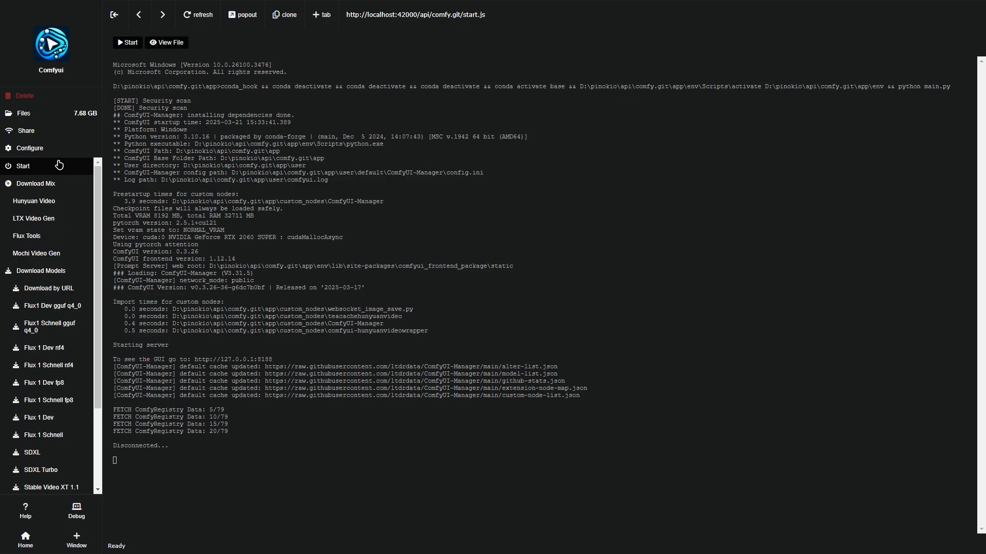
{"action": "left_click", "coordinate": [127, 43]}
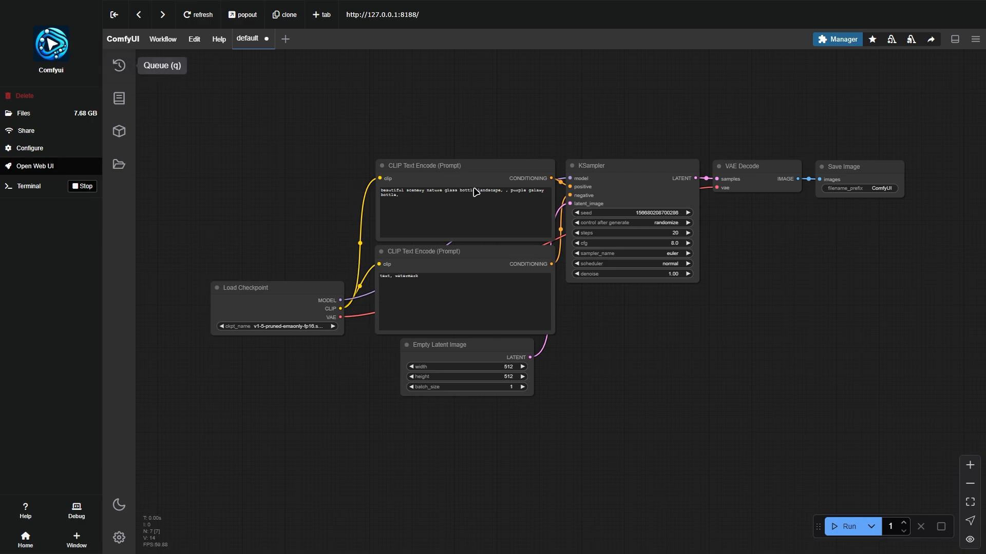
Set the Lite Graph link render mode to Straight and close the settings.
{"action": "left_click", "coordinate": [119, 538]}
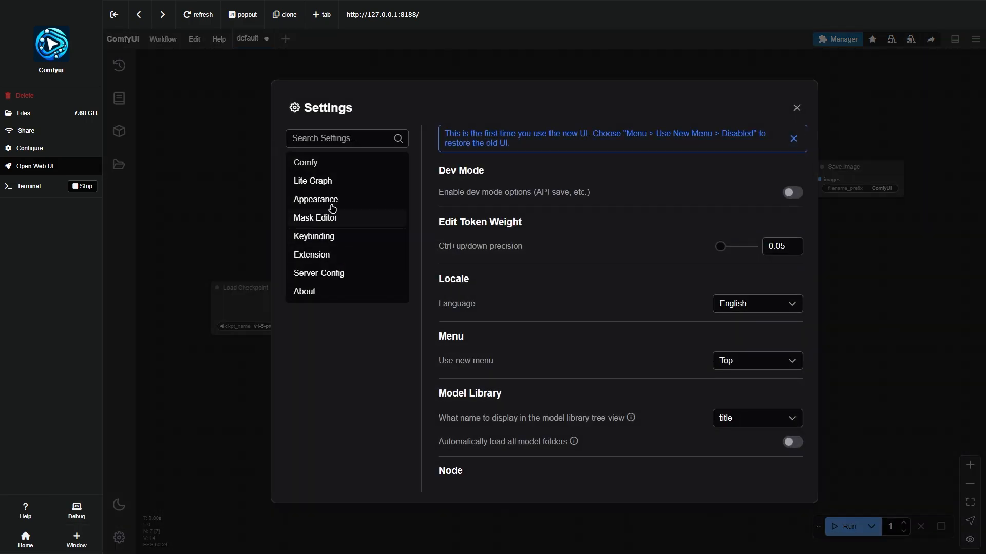
{"action": "left_click", "coordinate": [312, 182]}
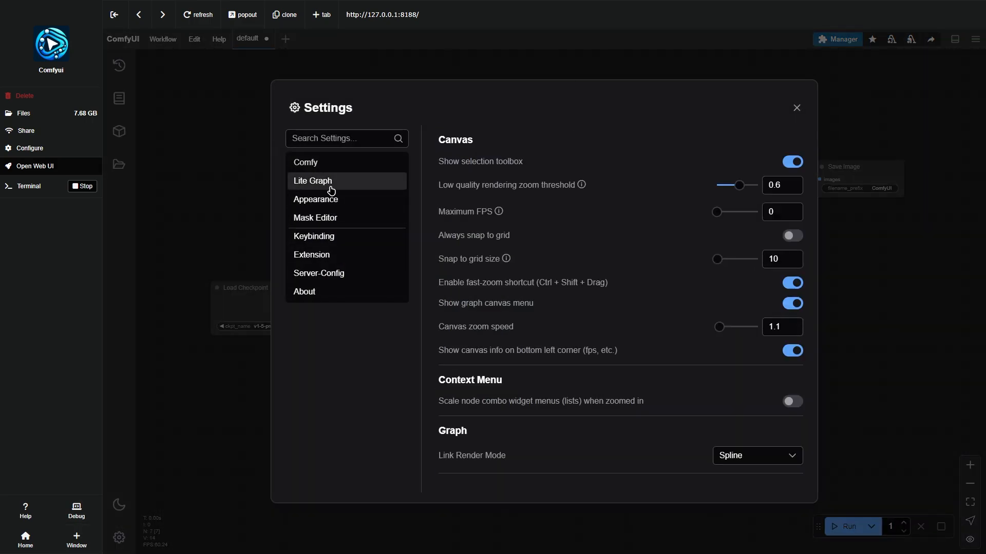
{"action": "left_click", "coordinate": [737, 459]}
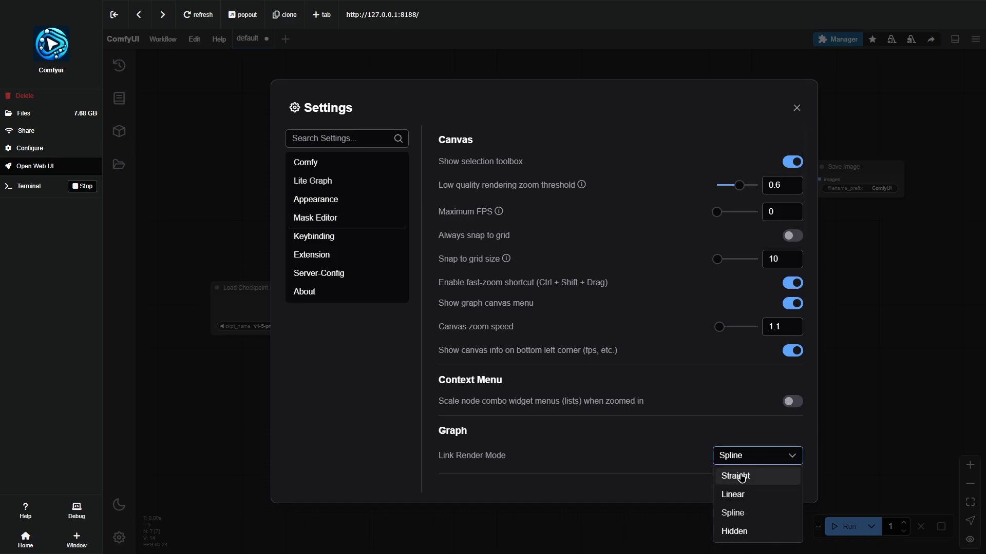
{"action": "left_click", "coordinate": [735, 475]}
{"action": "left_click", "coordinate": [795, 110]}
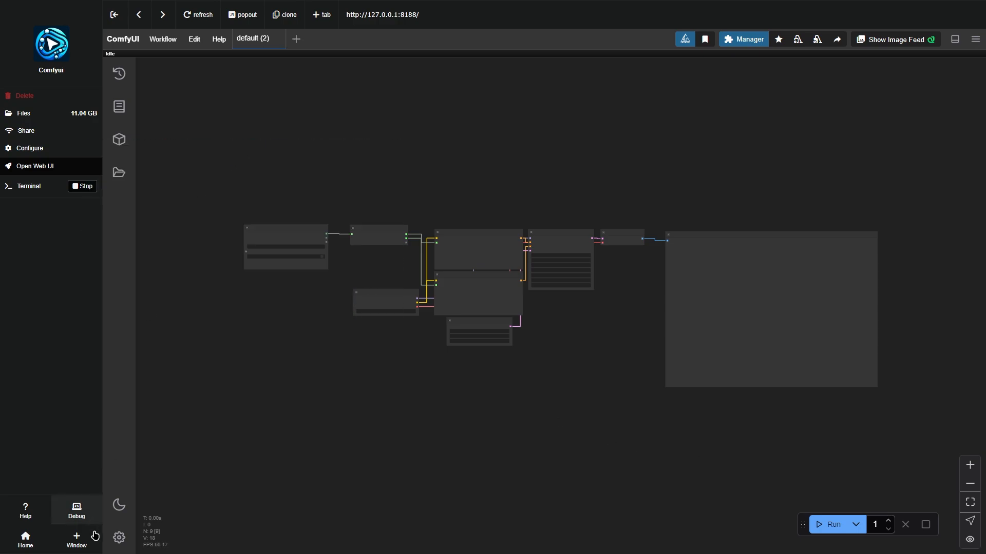
Reopen the settings and examine the Comfy options, including the available interface languages.
{"action": "left_click", "coordinate": [120, 537]}
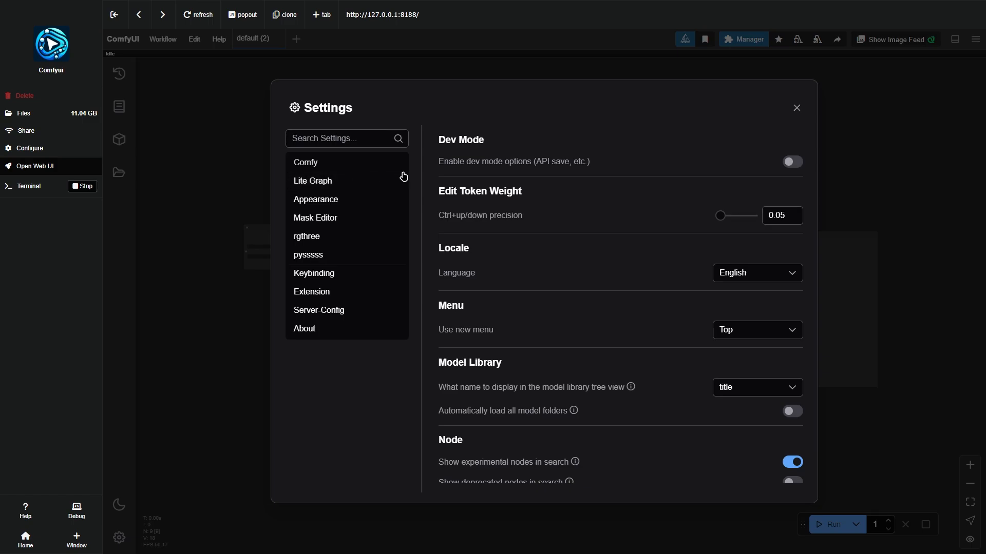
{"action": "left_click", "coordinate": [736, 274]}
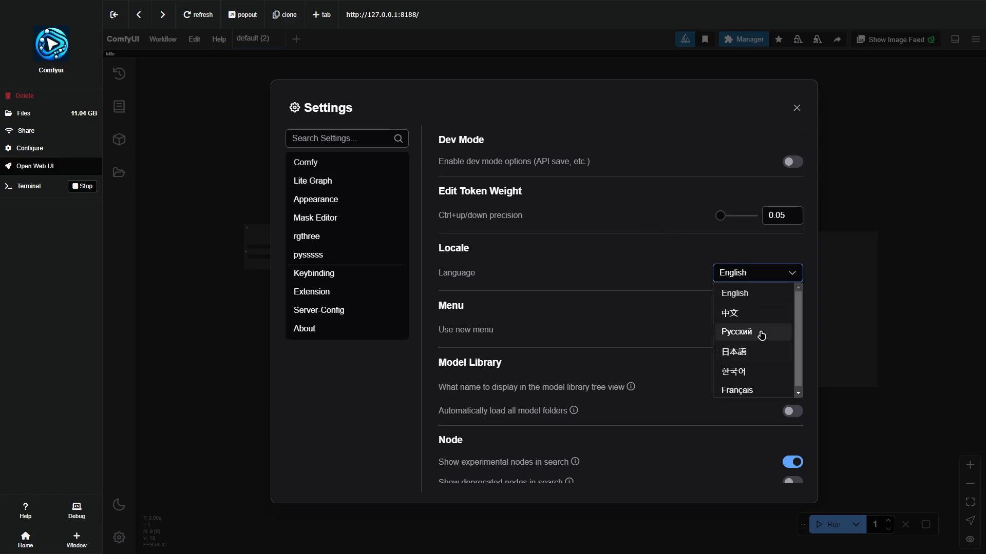
{"action": "left_click", "coordinate": [660, 200]}
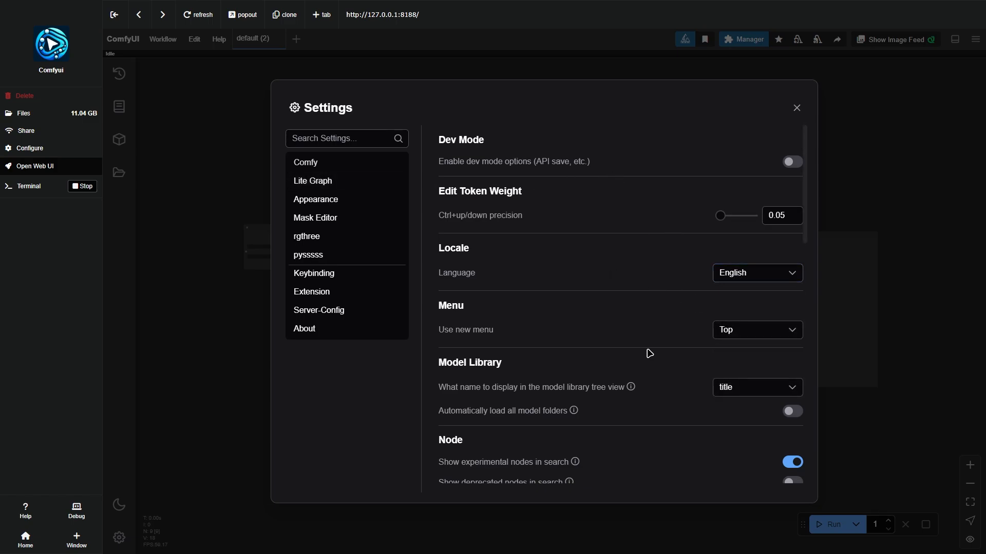
{"action": "scroll", "coordinate": [649, 352], "scroll_direction": "down", "scroll_amount": 10}
{"action": "scroll", "coordinate": [636, 343], "scroll_direction": "up", "scroll_amount": 8}
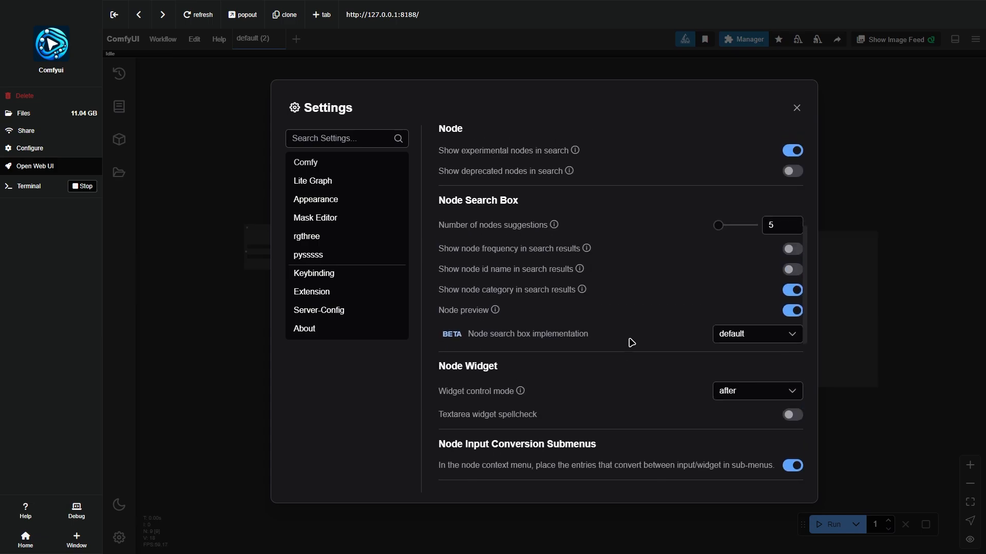
Examine the Lite Graph settings, including the choices for link render mode and link midpoint markers.
{"action": "left_click", "coordinate": [324, 187]}
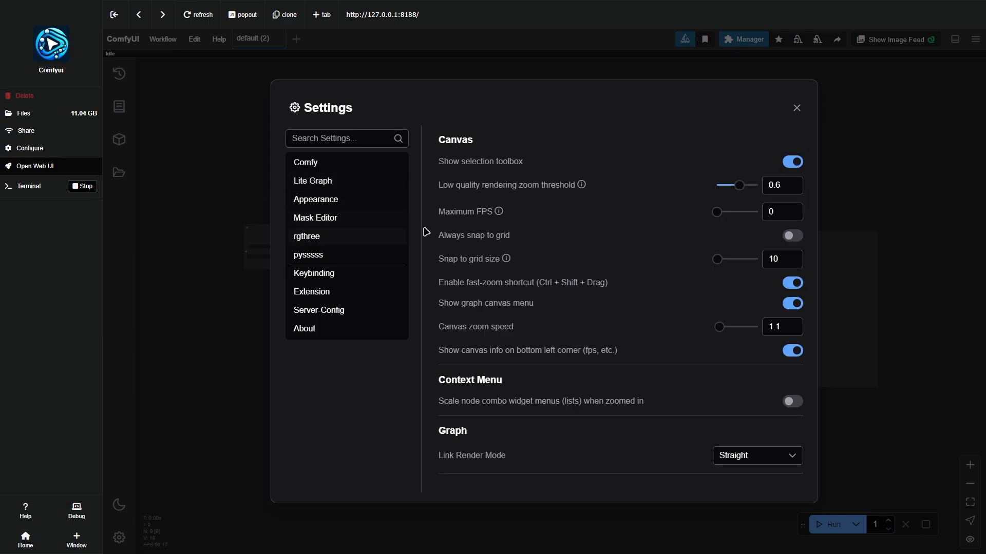
{"action": "scroll", "coordinate": [648, 398], "scroll_direction": "down", "scroll_amount": 3}
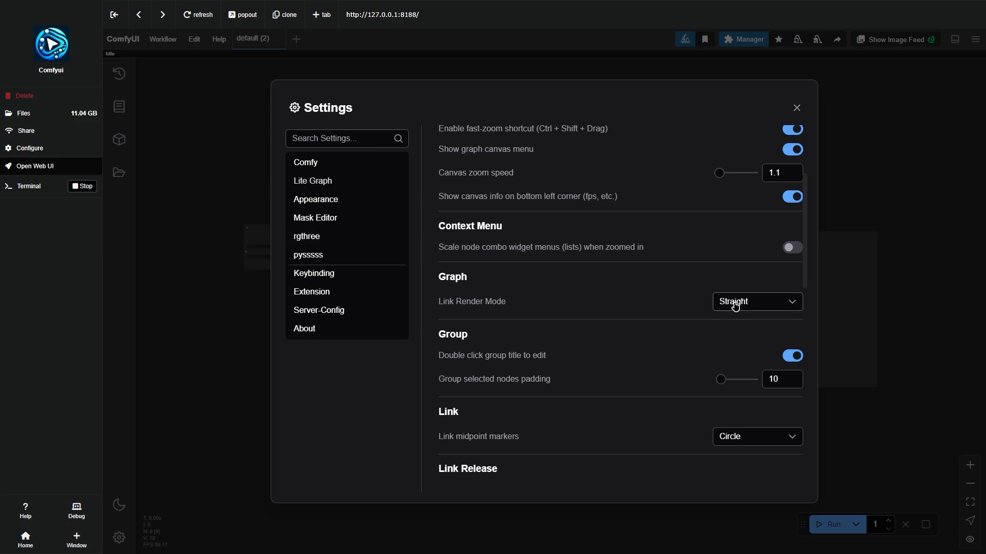
{"action": "left_click", "coordinate": [732, 304]}
{"action": "left_click", "coordinate": [738, 442]}
{"action": "left_click", "coordinate": [738, 442]}
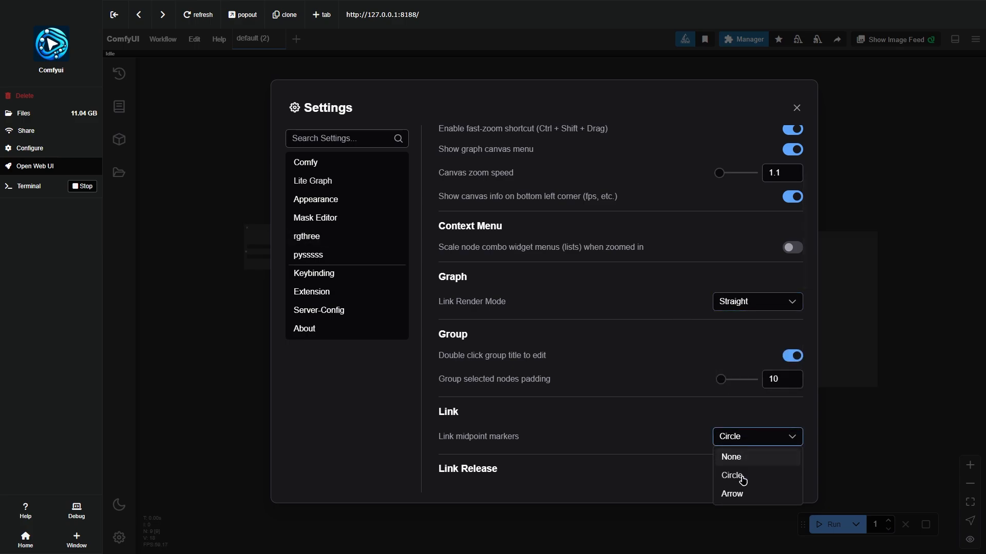
{"action": "left_click", "coordinate": [667, 291]}
Examine the Appearance settings and the available color palettes.
{"action": "left_click", "coordinate": [316, 196]}
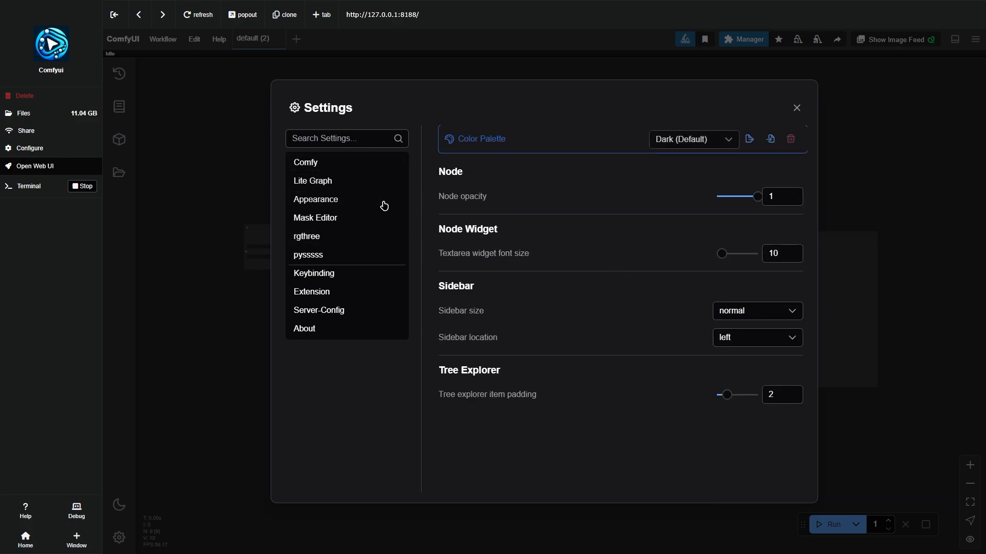
{"action": "left_click", "coordinate": [685, 143]}
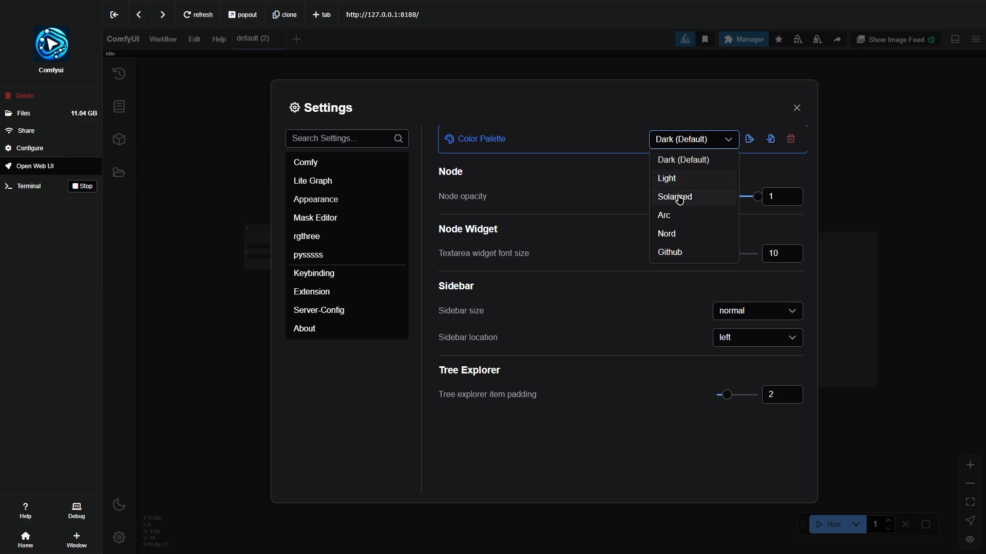
{"action": "left_click", "coordinate": [627, 202]}
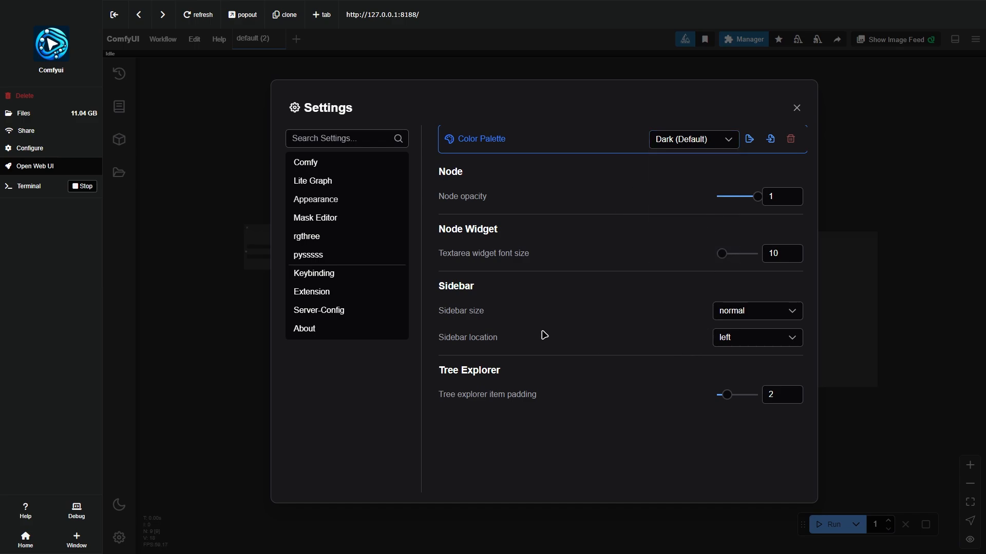
Review the list of commands and their assigned shortcuts in the Keybinding settings.
{"action": "left_click", "coordinate": [319, 275]}
{"action": "scroll", "coordinate": [565, 297], "scroll_direction": "down", "scroll_amount": 3}
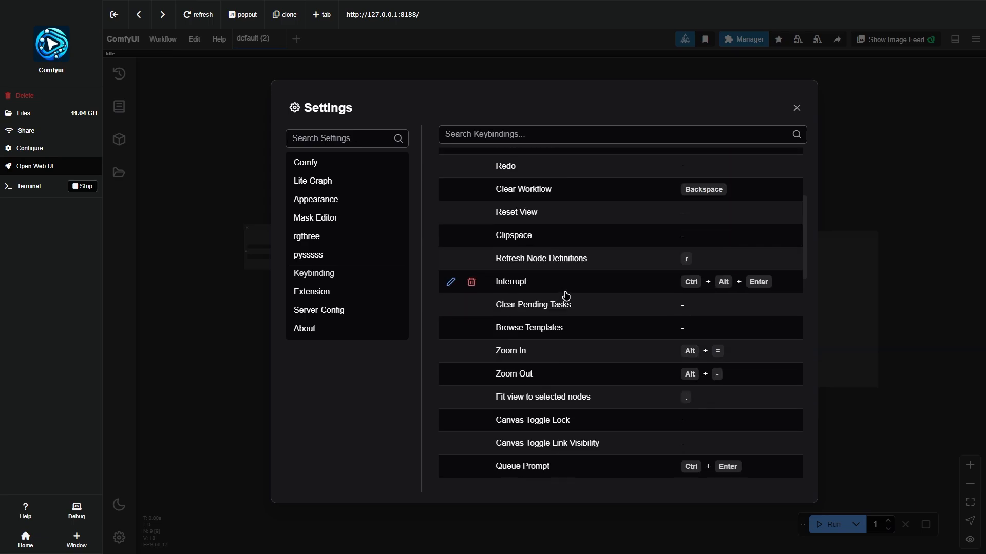
{"action": "scroll", "coordinate": [565, 296], "scroll_direction": "down", "scroll_amount": 5}
{"action": "scroll", "coordinate": [576, 359], "scroll_direction": "up", "scroll_amount": 8}
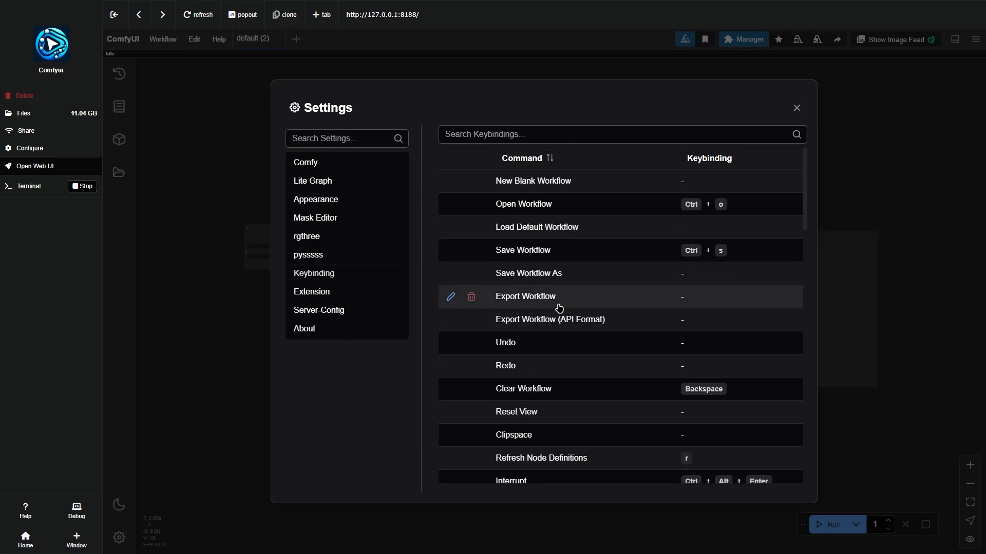
Close the settings and look over the workflow file commands and the list of saved workflows.
{"action": "left_click", "coordinate": [796, 109]}
{"action": "left_click", "coordinate": [164, 41]}
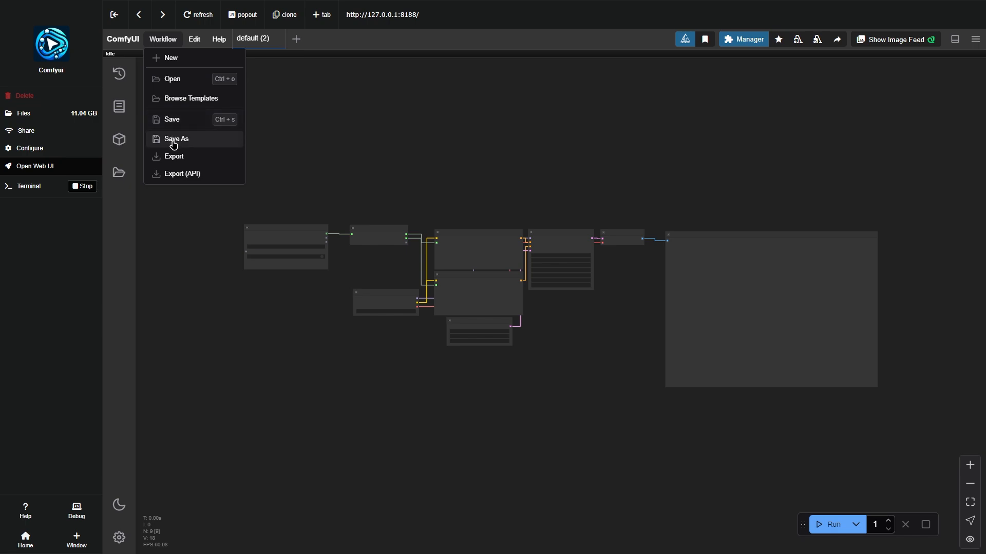
{"action": "left_click", "coordinate": [152, 198]}
{"action": "left_click", "coordinate": [119, 172]}
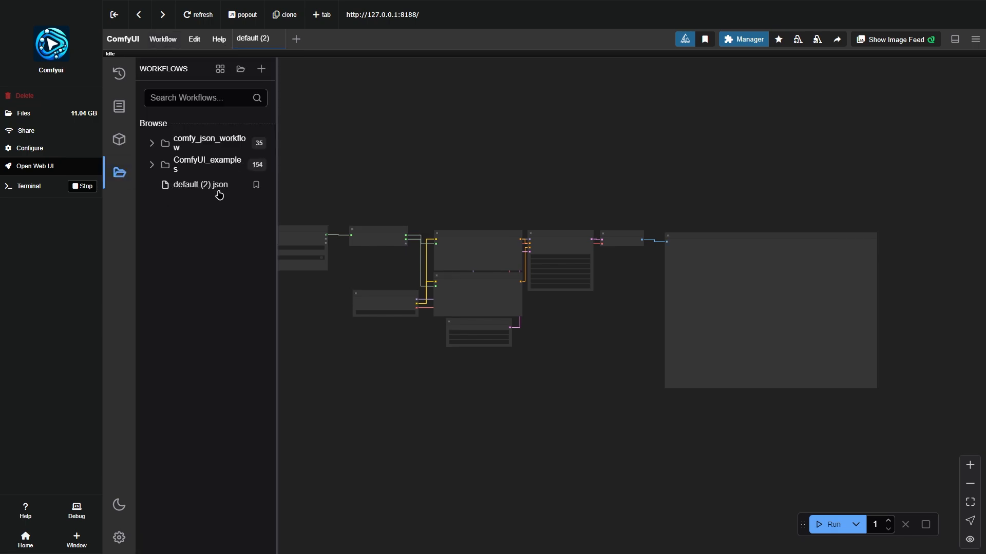
{"action": "left_click", "coordinate": [163, 39]}
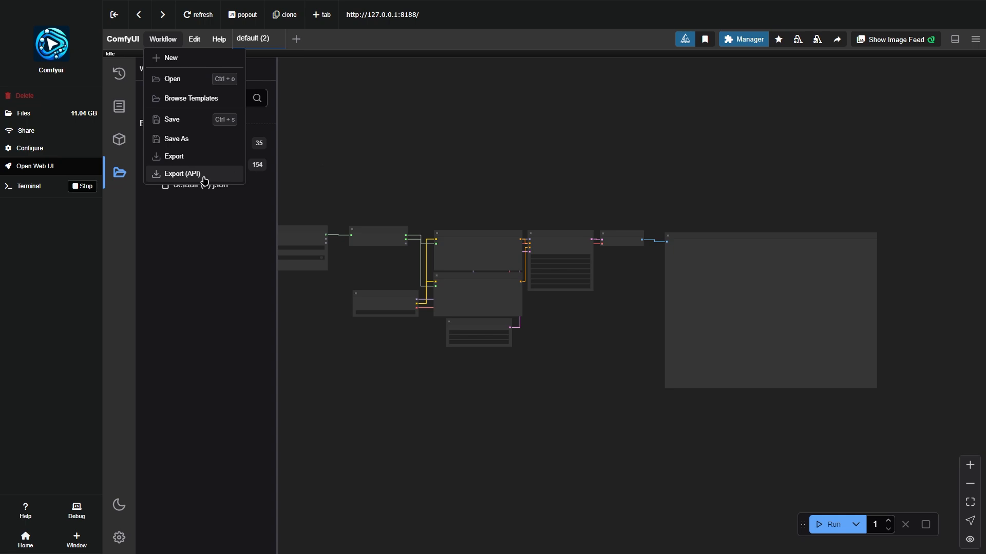
{"action": "left_click", "coordinate": [352, 159]}
{"action": "left_click", "coordinate": [131, 178]}
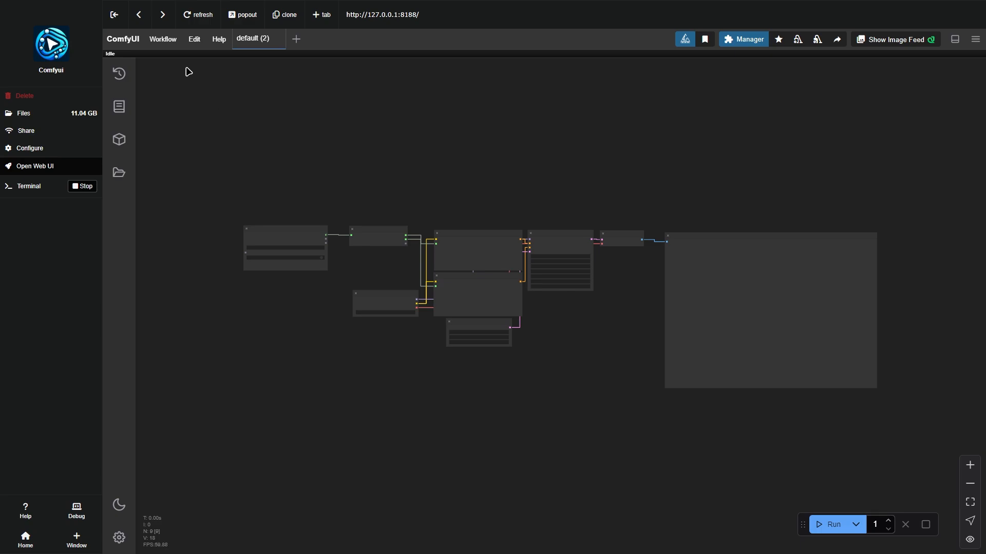
Review the available editing commands for the workflow, such as Clear Workflow and Refresh Node Definitions.
{"action": "left_click", "coordinate": [161, 43]}
{"action": "left_click", "coordinate": [146, 77]}
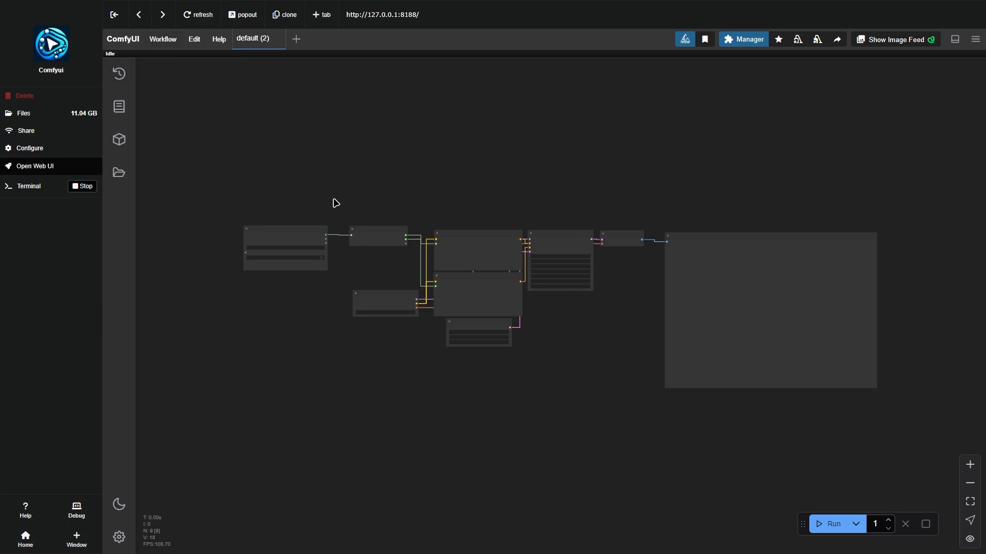
{"action": "left_click", "coordinate": [455, 257]}
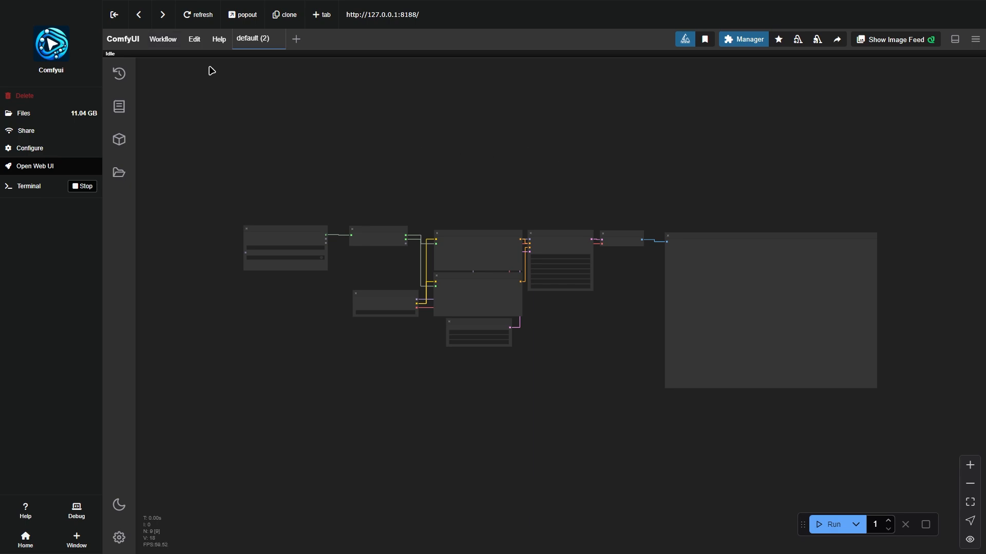
{"action": "left_click", "coordinate": [194, 39]}
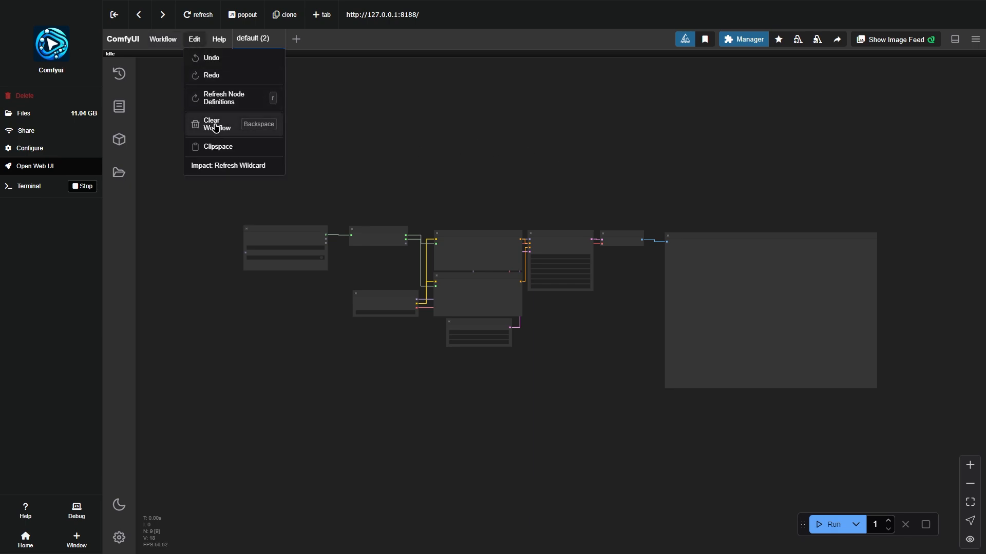
{"action": "left_click", "coordinate": [296, 111]}
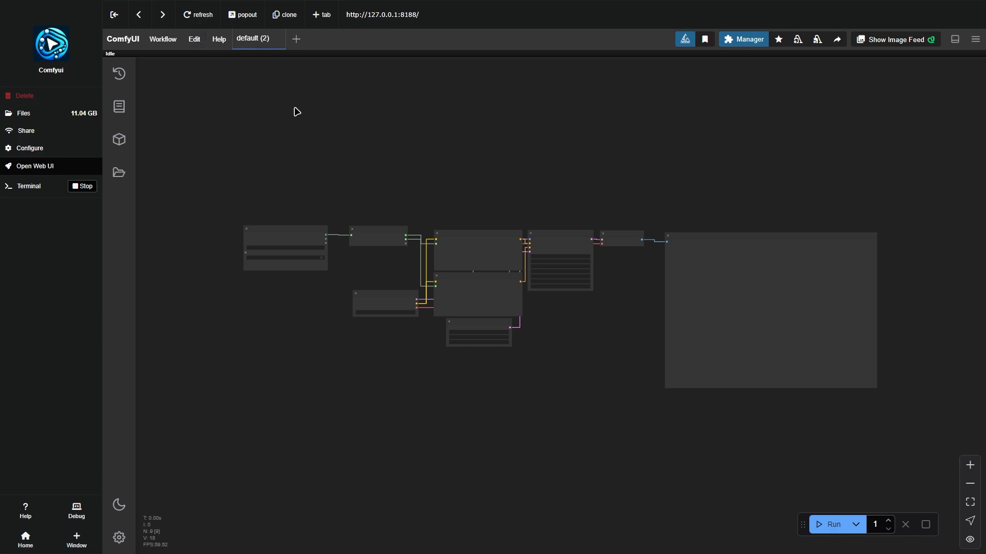
Create a new blank workflow and examine the platforms offered for sharing workflows, closing the list when done.
{"action": "left_click", "coordinate": [296, 39]}
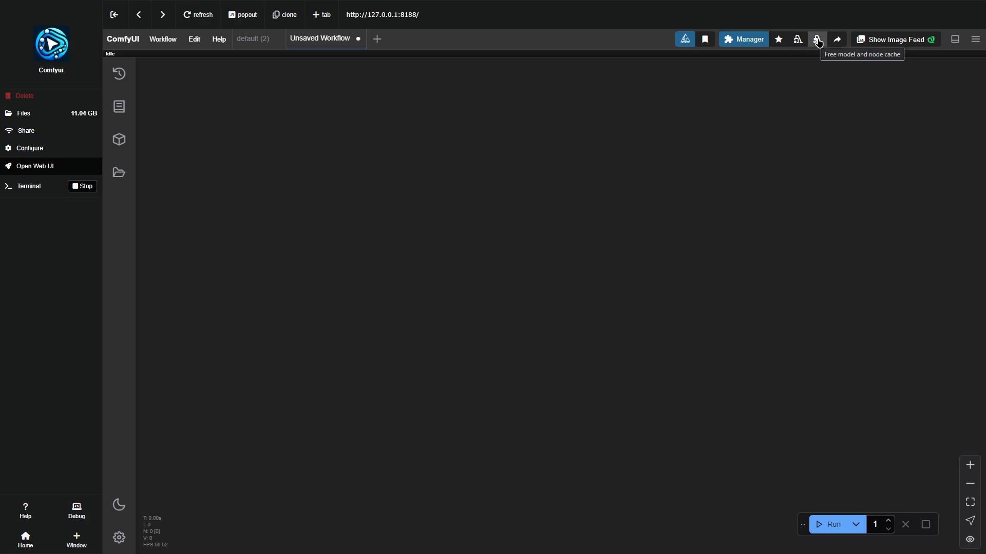
{"action": "left_click", "coordinate": [837, 39]}
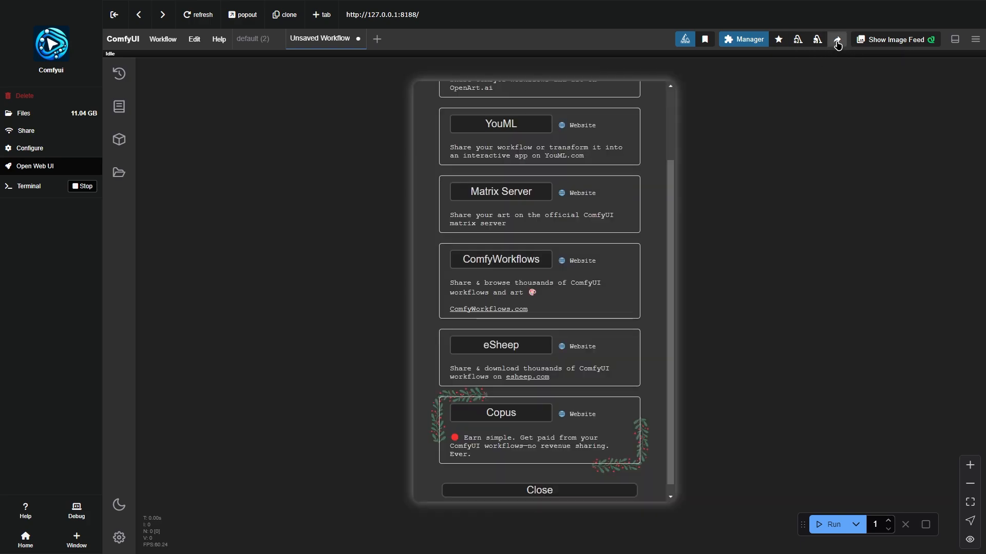
{"action": "scroll", "coordinate": [556, 213], "scroll_direction": "up", "scroll_amount": 5}
{"action": "scroll", "coordinate": [557, 213], "scroll_direction": "down", "scroll_amount": 5}
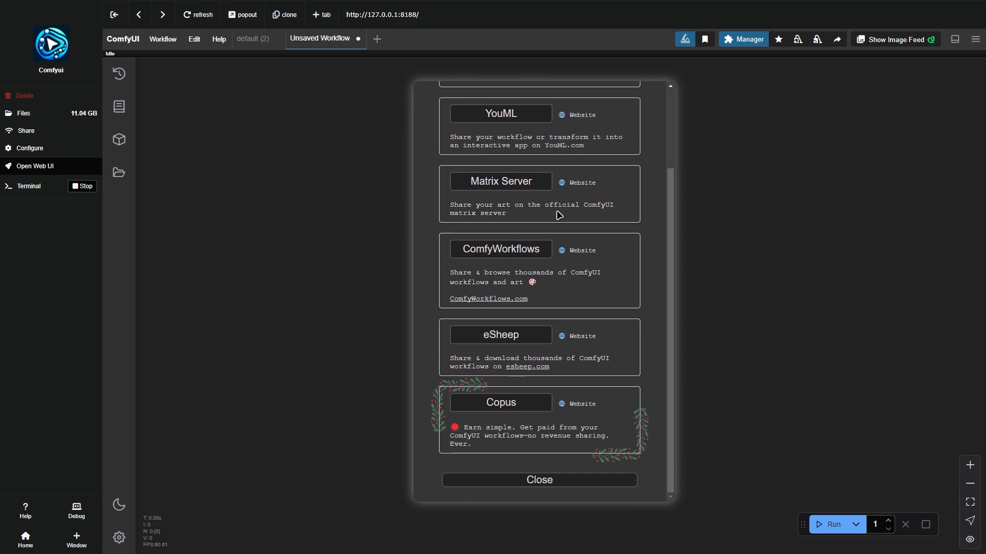
{"action": "left_click", "coordinate": [554, 478]}
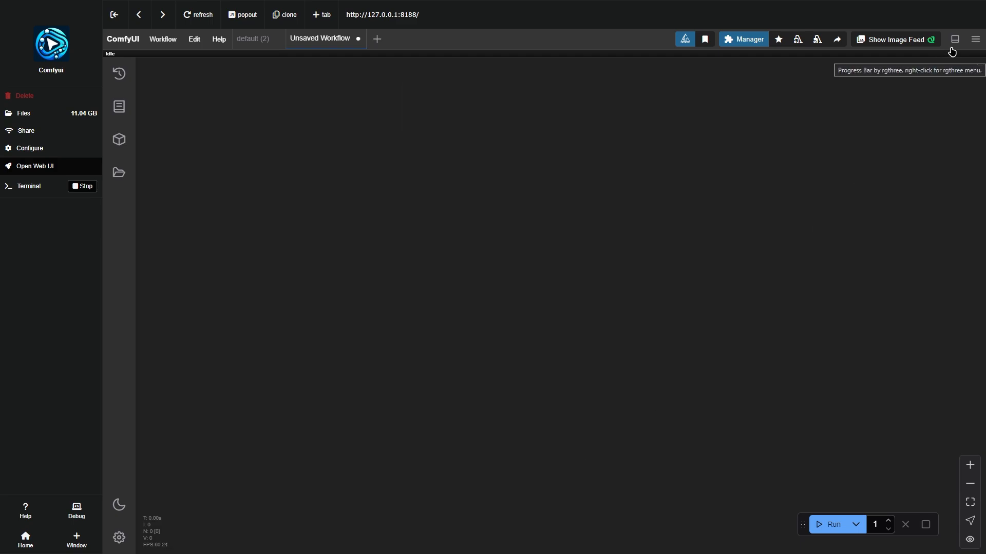
Examine the server logs, close them, and try hiding and restoring the interface menu.
{"action": "left_click", "coordinate": [956, 41]}
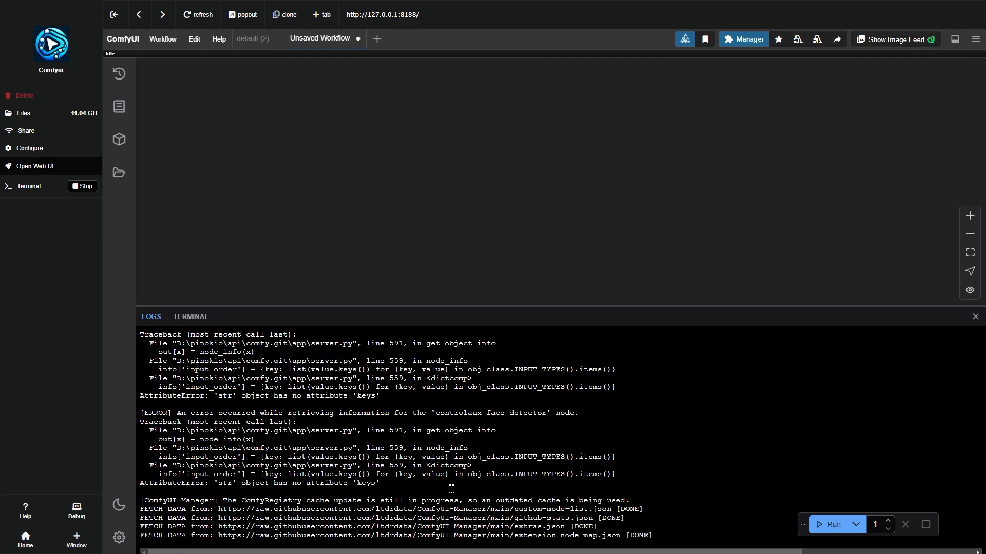
{"action": "scroll", "coordinate": [451, 490], "scroll_direction": "up", "scroll_amount": 5}
{"action": "scroll", "coordinate": [462, 482], "scroll_direction": "down", "scroll_amount": 5}
{"action": "left_click", "coordinate": [957, 42]}
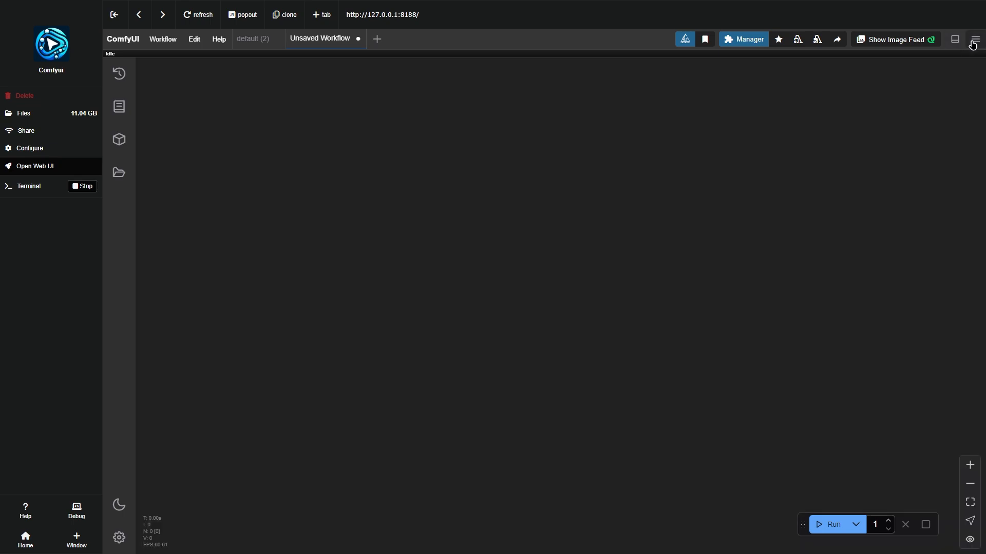
{"action": "left_click", "coordinate": [974, 41]}
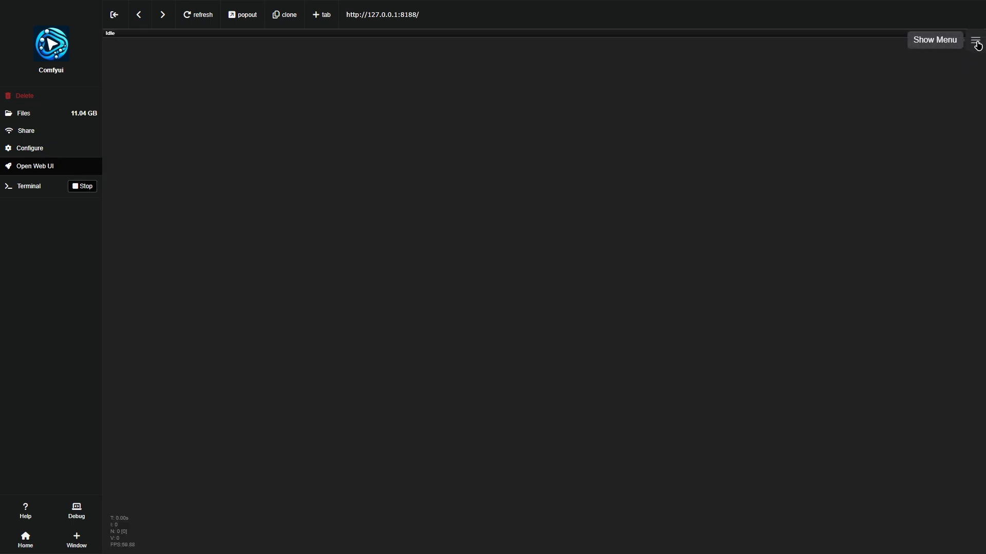
{"action": "left_click", "coordinate": [974, 44]}
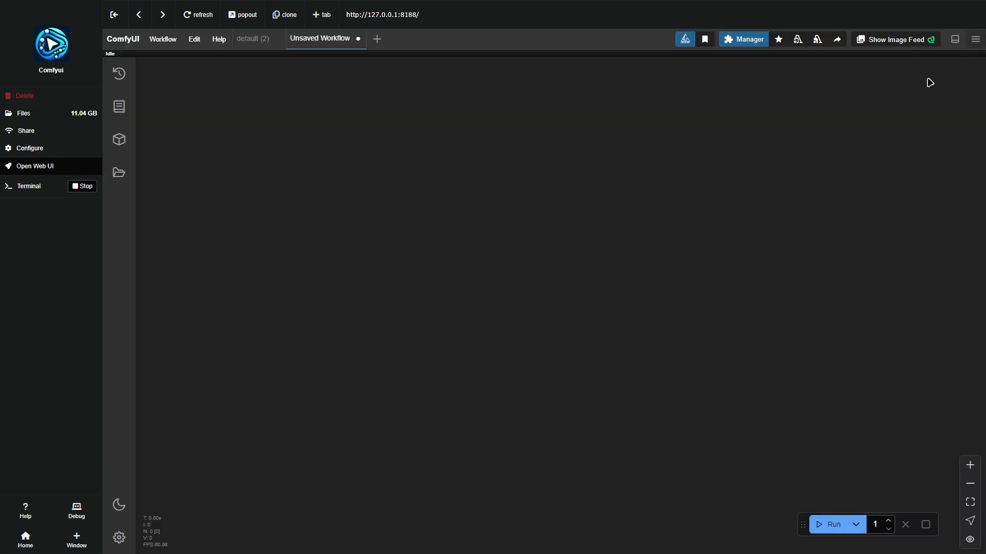
Hide the node links in the default (2) workflow and move the floating Run controls slightly up and inward.
{"action": "left_click", "coordinate": [252, 38]}
{"action": "scroll", "coordinate": [561, 331], "scroll_direction": "up", "scroll_amount": 11}
{"action": "left_click", "coordinate": [969, 503]}
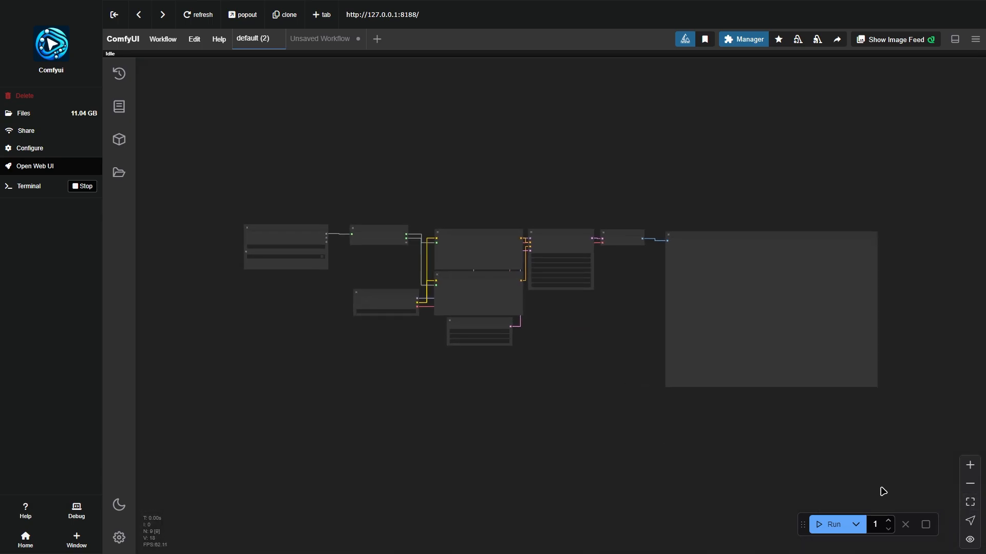
{"action": "left_click", "coordinate": [970, 539]}
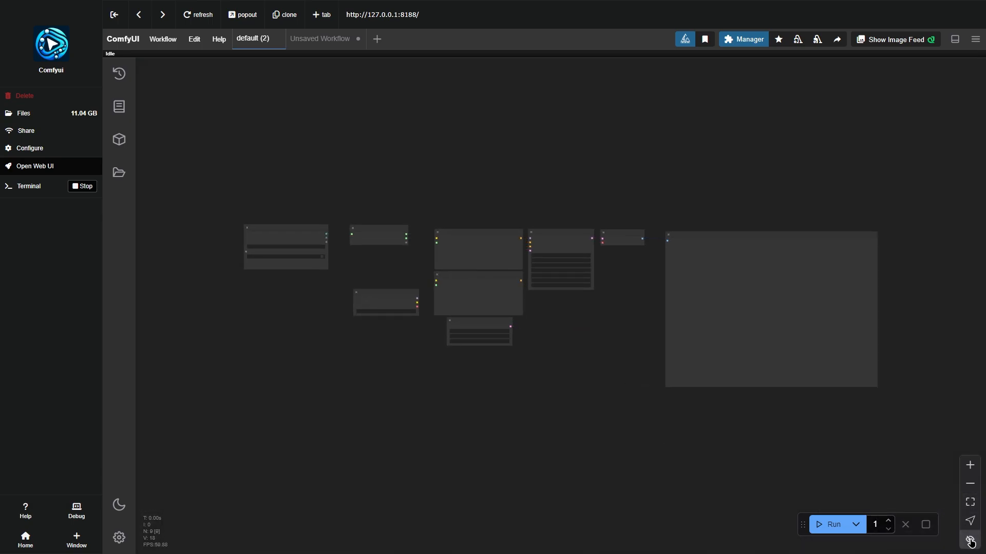
{"action": "left_click_drag", "start_coordinate": [802, 524], "coordinate": [760, 508]}
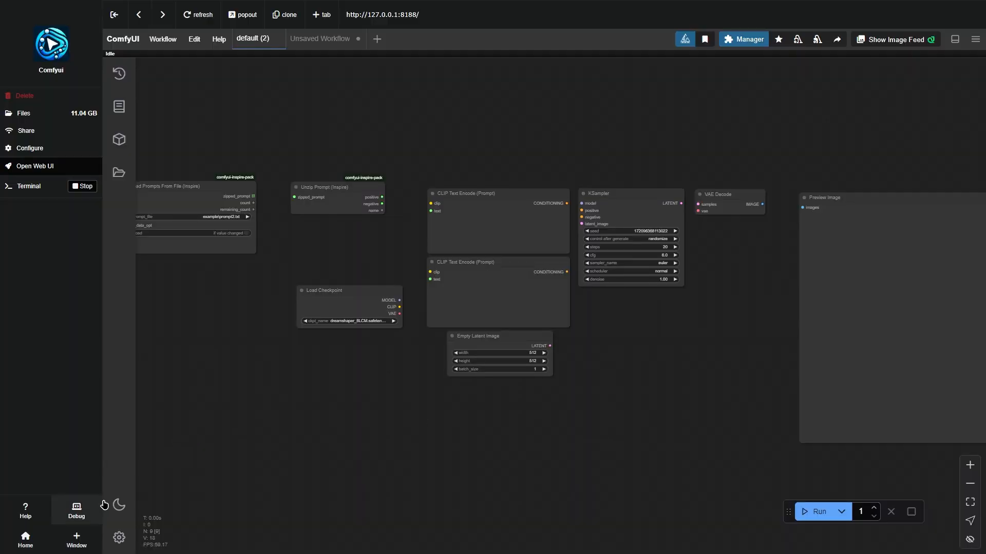
Try the light theme and switch back to the dark theme.
{"action": "left_click", "coordinate": [120, 506]}
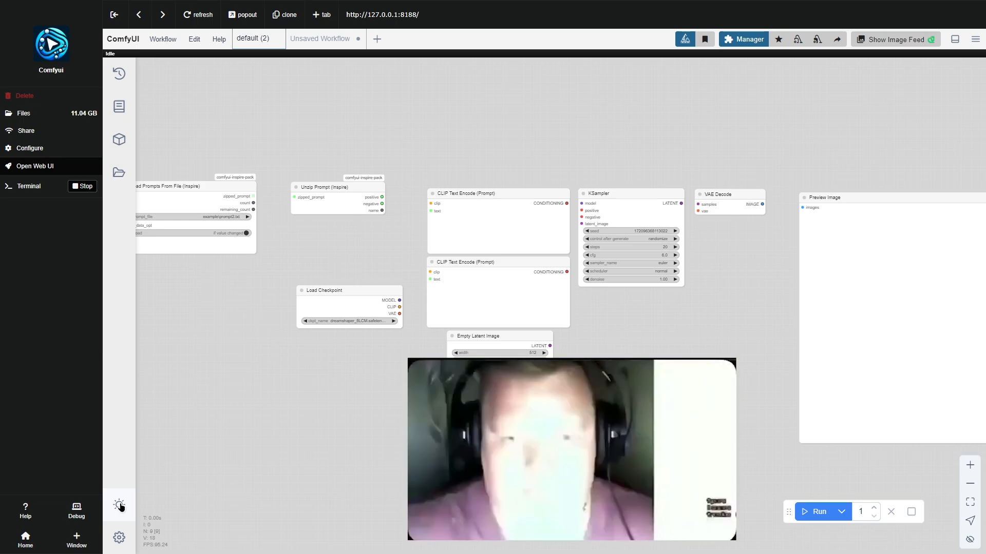
{"action": "left_click", "coordinate": [120, 505]}
{"action": "scroll", "coordinate": [317, 413], "scroll_direction": "down", "scroll_amount": 2}
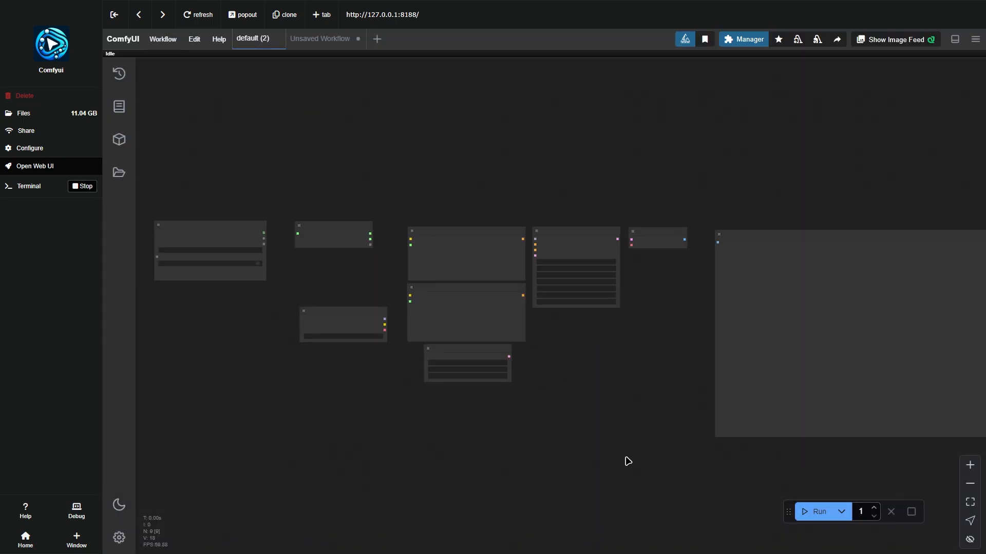
{"action": "left_click", "coordinate": [970, 505]}
Look through the model library, the node library and the task queue, and return to the unsaved workflow.
{"action": "left_click", "coordinate": [120, 140]}
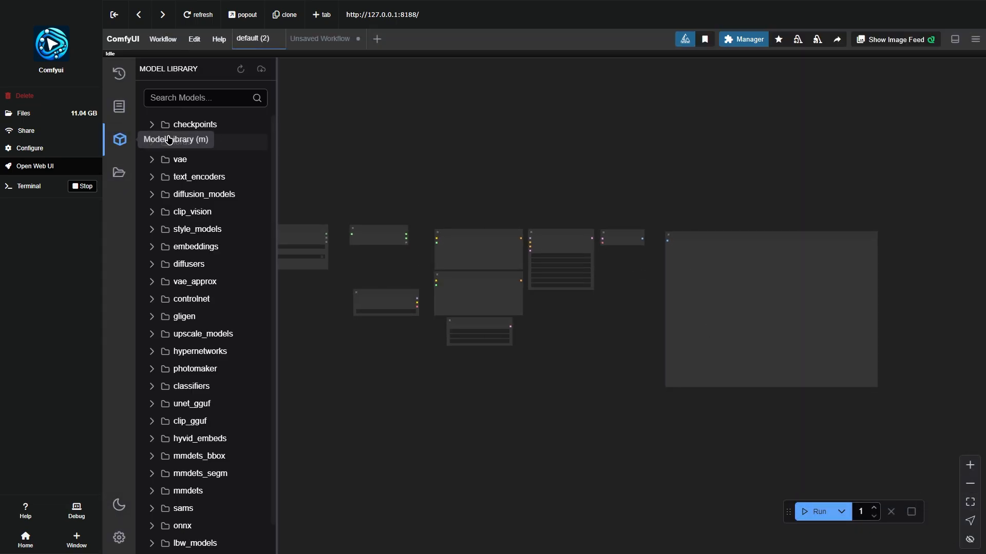
{"action": "left_click", "coordinate": [118, 105]}
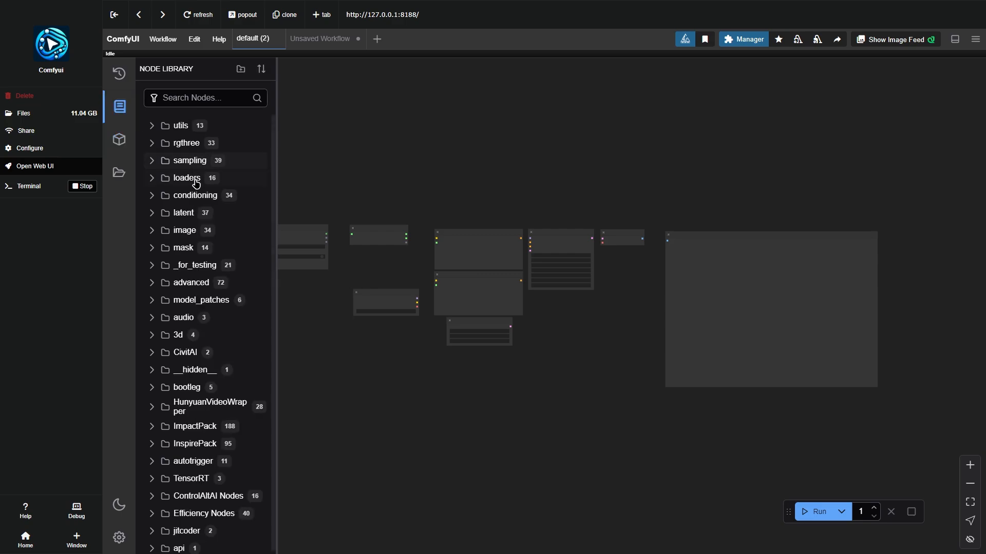
{"action": "left_click", "coordinate": [121, 74]}
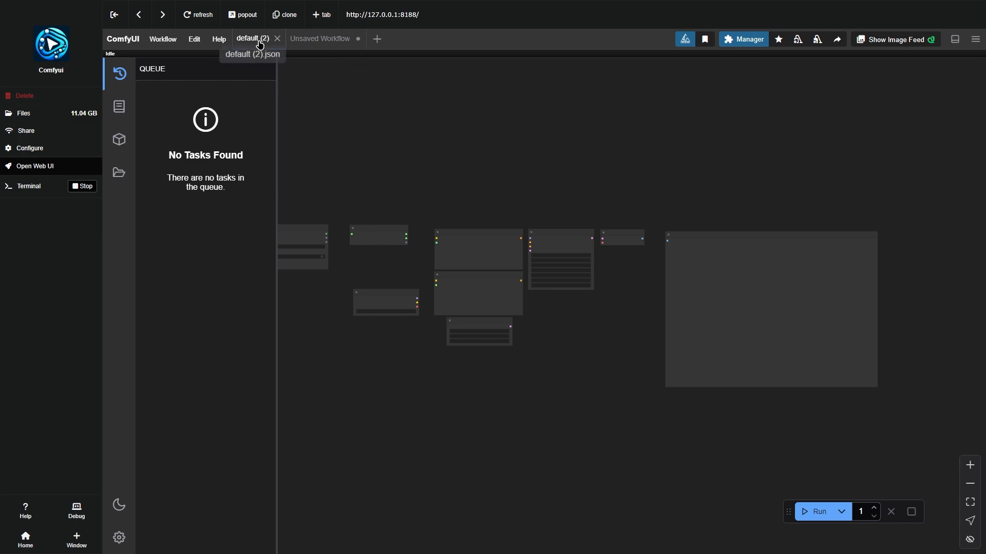
{"action": "left_click", "coordinate": [308, 41]}
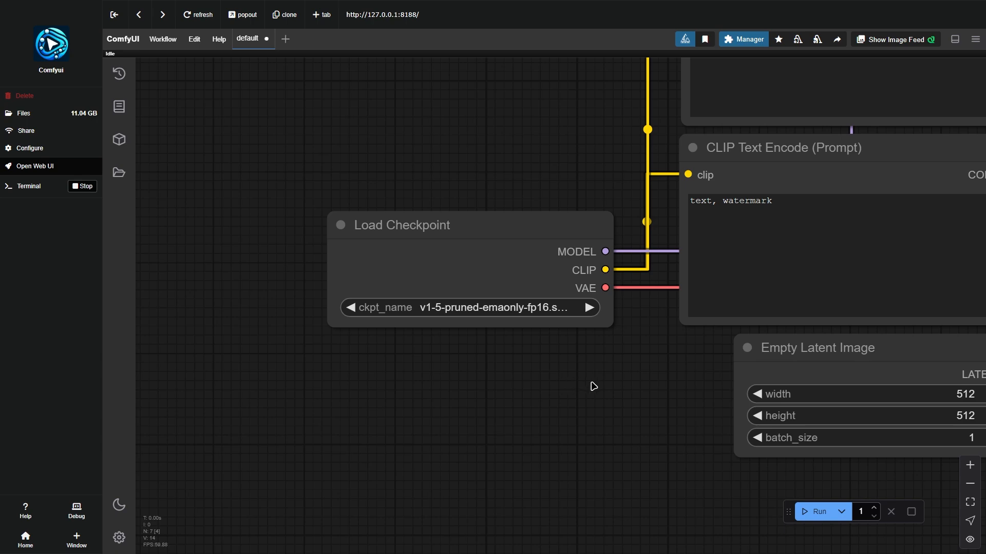
Select the dreamshaper_8LCM checkpoint in the default workflow's Load Checkpoint node.
{"action": "scroll", "coordinate": [587, 380], "scroll_direction": "down", "scroll_amount": 8}
{"action": "scroll", "coordinate": [587, 380], "scroll_direction": "down", "scroll_amount": 2}
{"action": "left_click_drag", "start_coordinate": [587, 380], "coordinate": [459, 373]}
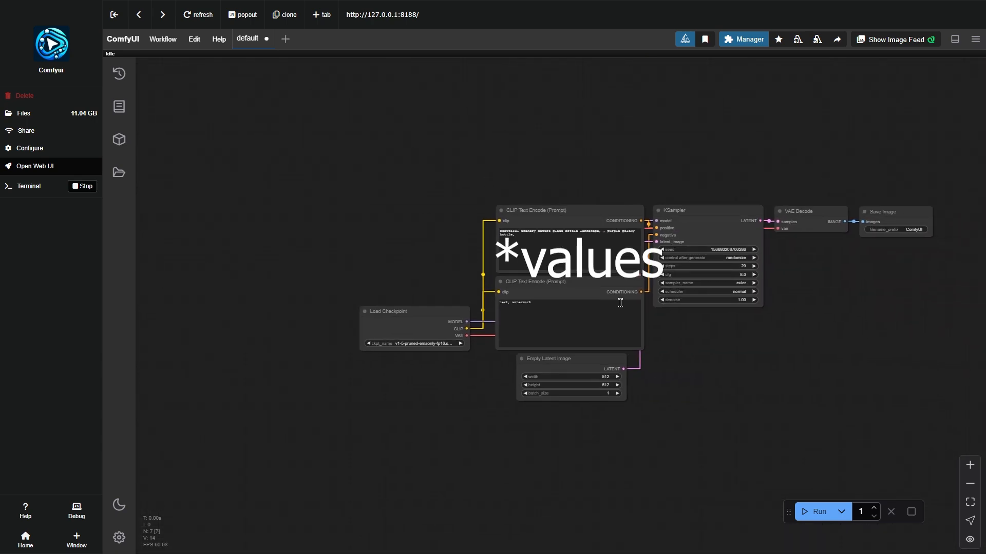
{"action": "scroll", "coordinate": [422, 393], "scroll_direction": "up", "scroll_amount": 12}
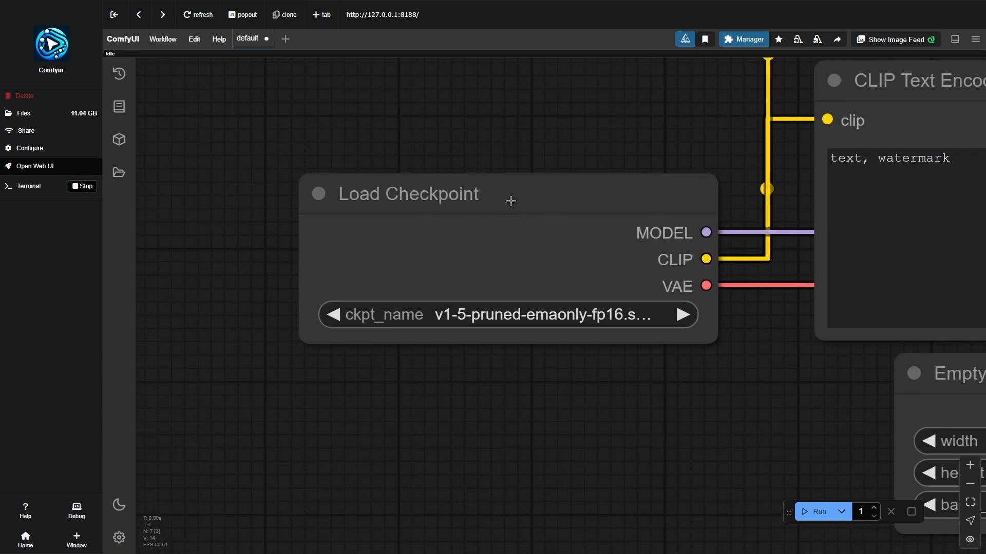
{"action": "left_click", "coordinate": [510, 315]}
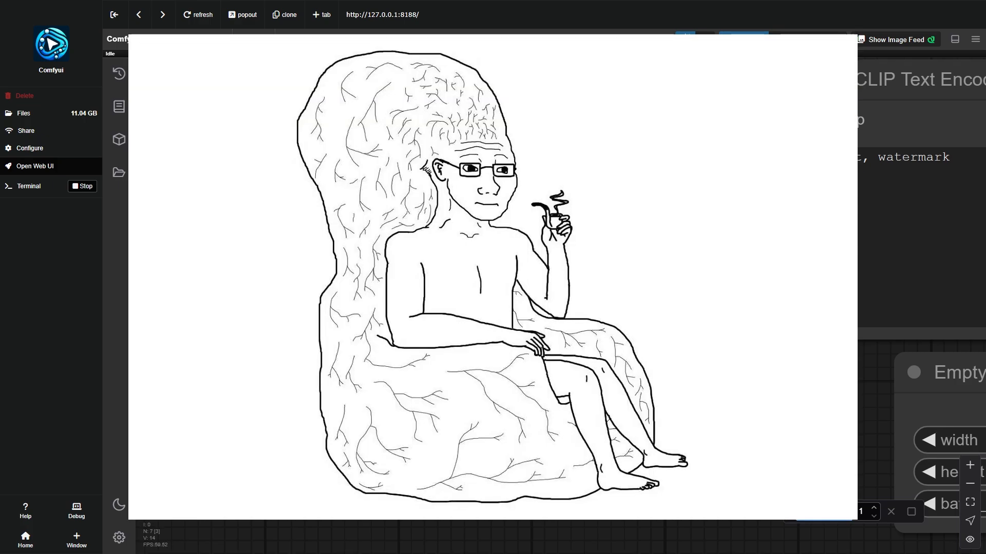
{"action": "left_click", "coordinate": [477, 392]}
{"action": "left_click_drag", "start_coordinate": [605, 362], "coordinate": [595, 381]}
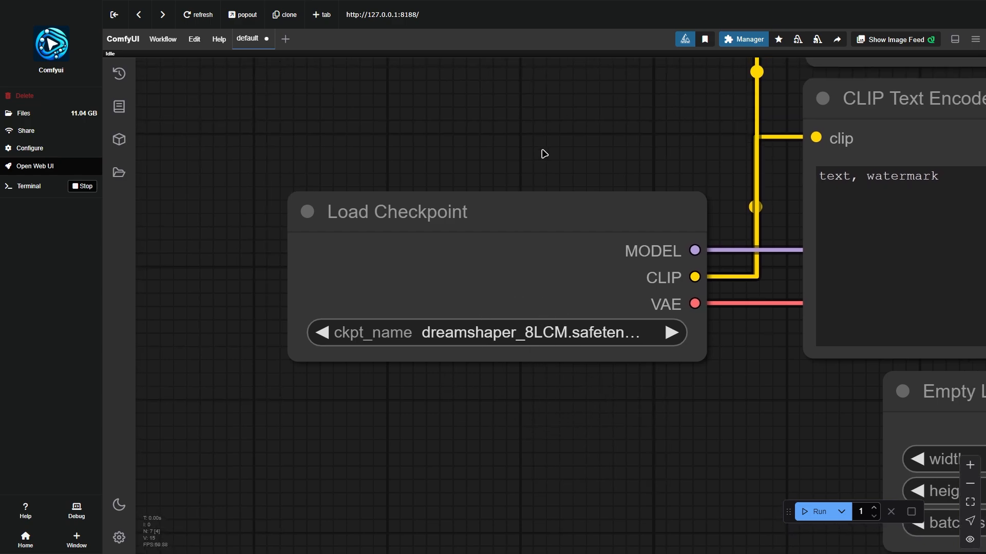
Examine the positive prompt in the upper CLIP Text Encode node, highlighting its sample text.
{"action": "left_click_drag", "start_coordinate": [481, 255], "coordinate": [440, 239]}
{"action": "left_click_drag", "start_coordinate": [546, 384], "coordinate": [544, 391]}
{"action": "left_click_drag", "start_coordinate": [648, 88], "coordinate": [170, 278]}
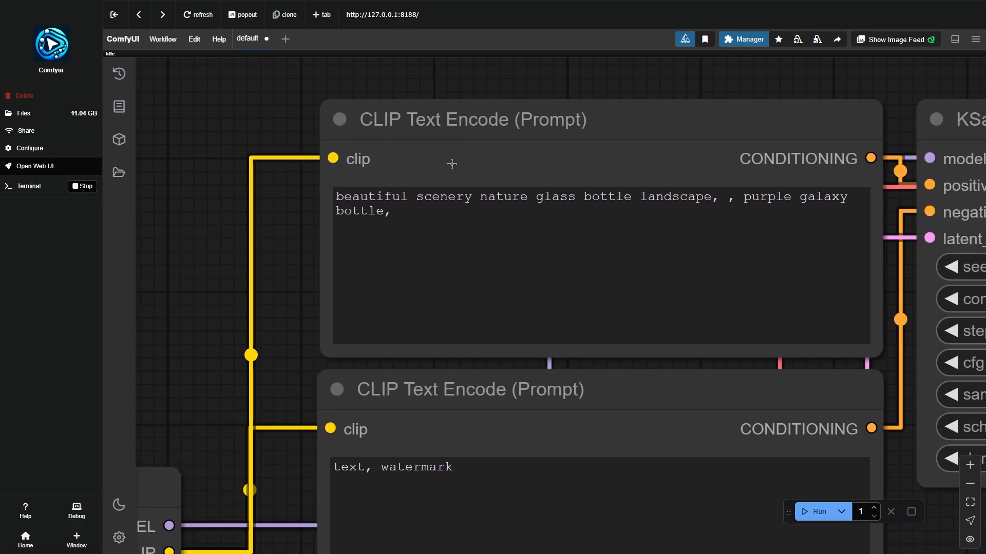
{"action": "left_click", "coordinate": [452, 163]}
{"action": "left_click_drag", "start_coordinate": [238, 96], "coordinate": [188, 95]}
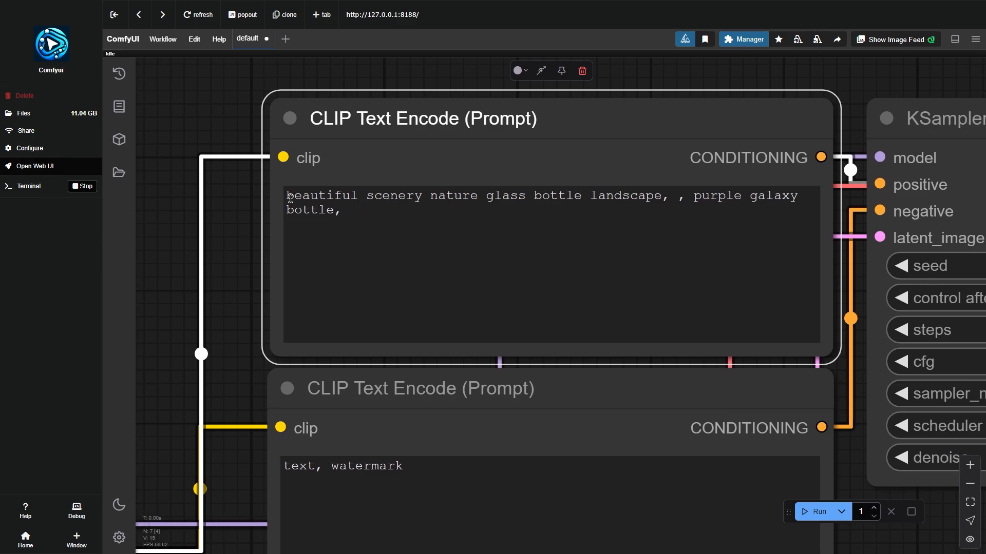
{"action": "left_click_drag", "start_coordinate": [288, 198], "coordinate": [333, 197]}
{"action": "left_click", "coordinate": [353, 197]}
{"action": "left_click", "coordinate": [476, 153]}
{"action": "triple_click", "coordinate": [463, 204]}
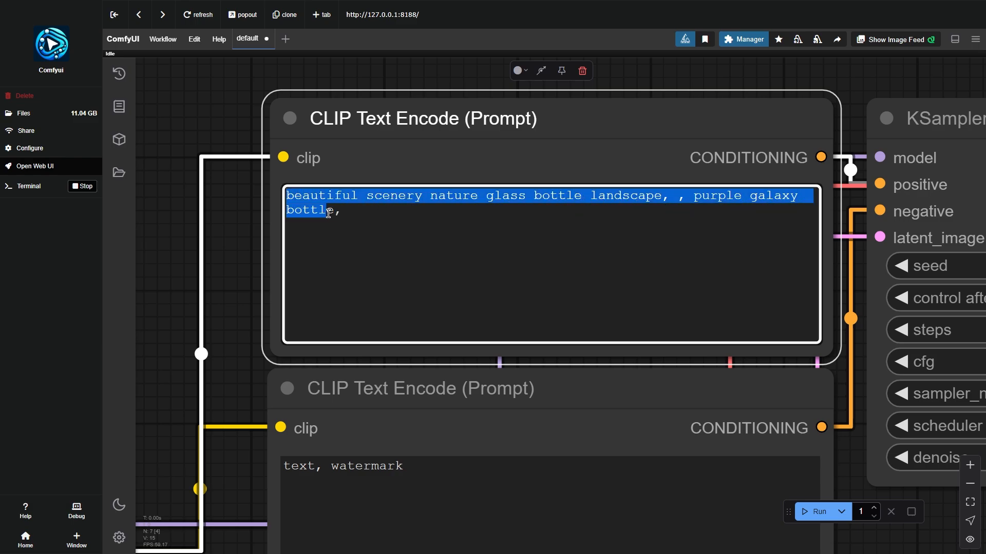
{"action": "left_click", "coordinate": [243, 115]}
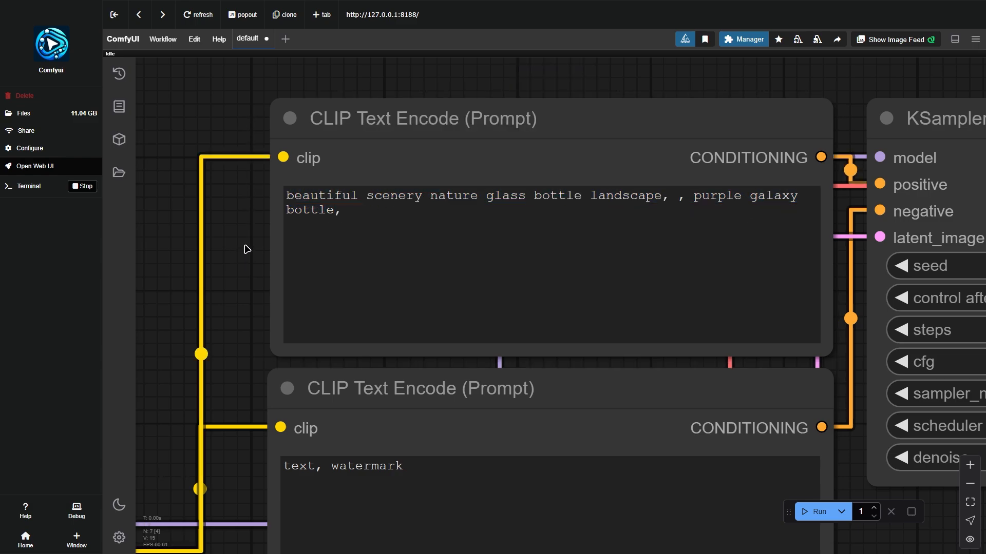
{"action": "left_click", "coordinate": [382, 140]}
Examine the negative prompt in the lower CLIP Text Encode node.
{"action": "left_click_drag", "start_coordinate": [236, 267], "coordinate": [242, 53]}
{"action": "left_click", "coordinate": [412, 206]}
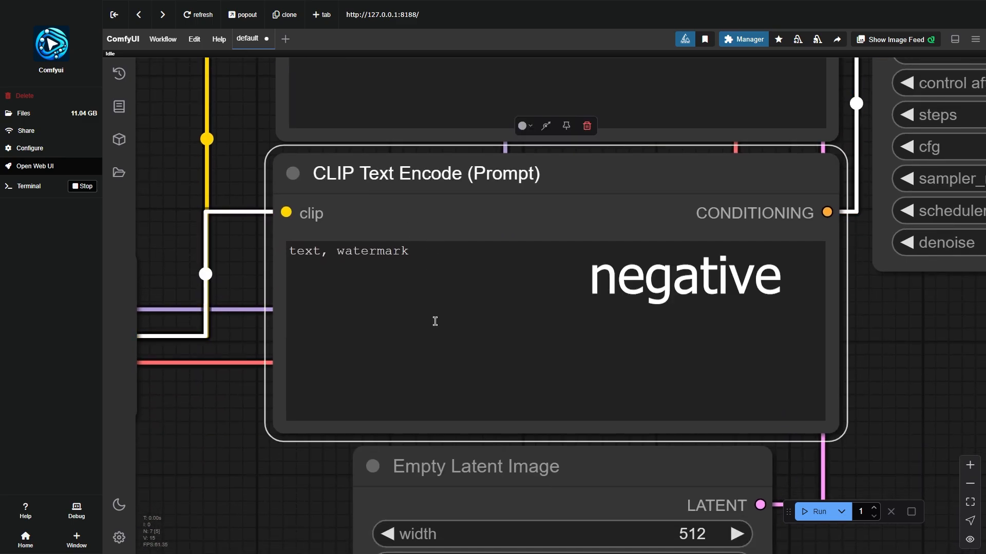
{"action": "left_click_drag", "start_coordinate": [409, 269], "coordinate": [258, 431]}
{"action": "left_click", "coordinate": [244, 461]}
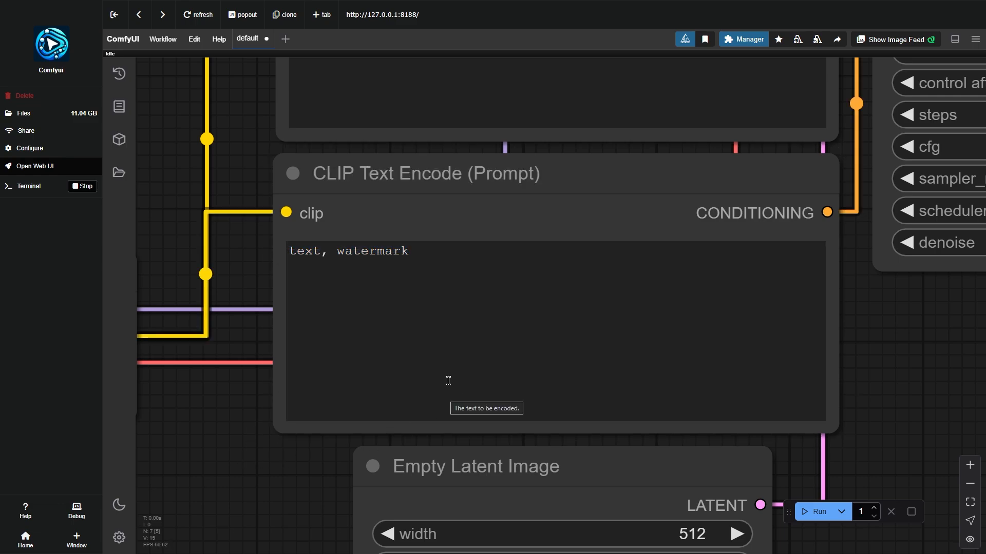
Highlight the sample text "text, watermark" in the lower CLIP Text Encode node, leaving the negative prompt unchanged.
{"action": "left_click_drag", "start_coordinate": [408, 253], "coordinate": [260, 254]}
{"action": "left_click", "coordinate": [385, 407]}
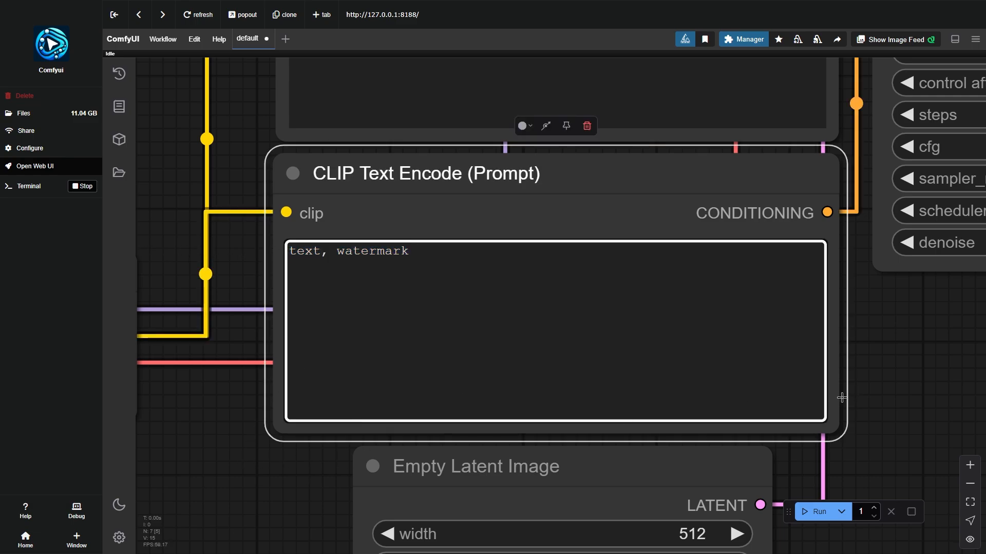
{"action": "left_click", "coordinate": [906, 383]}
Examine the width and height values of the Empty Latent Image node without changing them.
{"action": "mouse_move", "coordinate": [250, 116]}
{"action": "left_mouse_down"}
{"action": "mouse_move", "coordinate": [250, 403]}
{"action": "mouse_move", "coordinate": [244, 238]}
{"action": "mouse_move", "coordinate": [217, 270]}
{"action": "mouse_move", "coordinate": [136, 310]}
{"action": "mouse_move", "coordinate": [258, 254]}
{"action": "mouse_move", "coordinate": [262, 124]}
{"action": "left_mouse_up"}
{"action": "left_click_drag", "start_coordinate": [281, 501], "coordinate": [255, 301]}
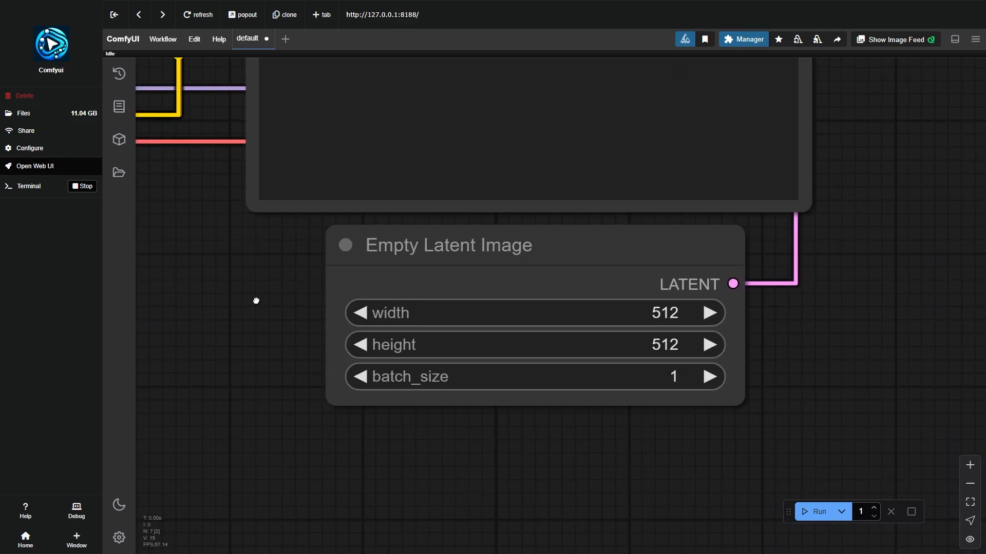
{"action": "left_click", "coordinate": [424, 271]}
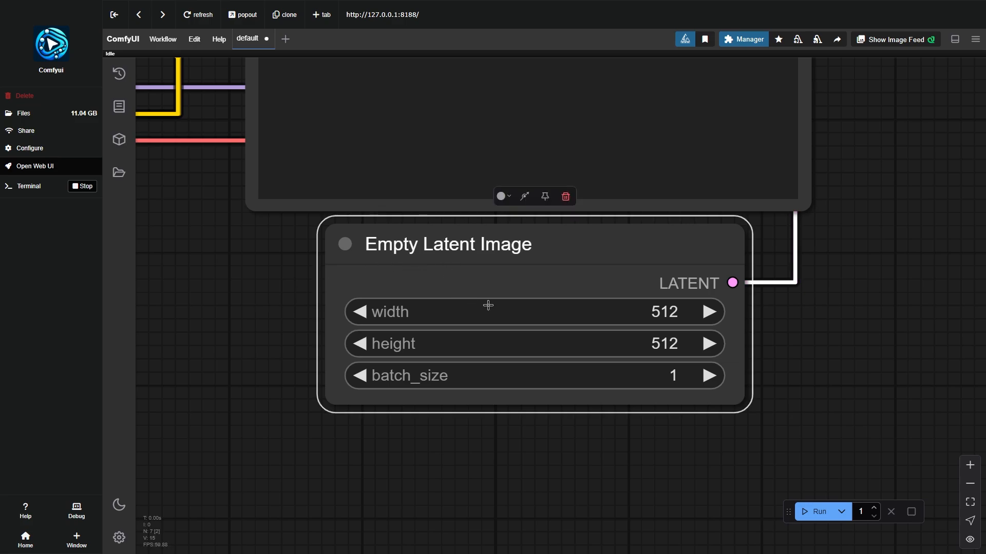
{"action": "left_click", "coordinate": [663, 313]}
{"action": "left_click", "coordinate": [880, 296]}
{"action": "left_click", "coordinate": [675, 347]}
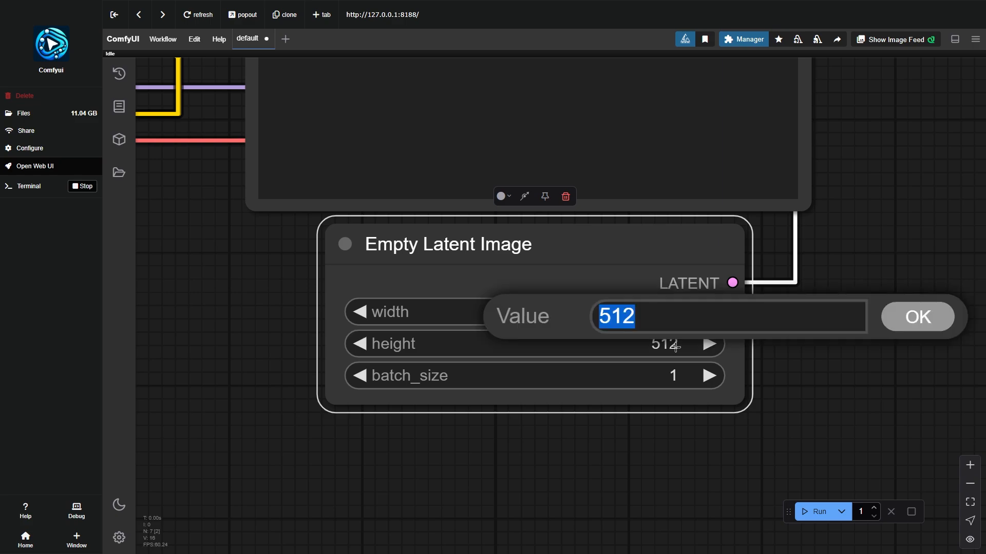
{"action": "left_click", "coordinate": [901, 318]}
{"action": "left_click", "coordinate": [856, 345]}
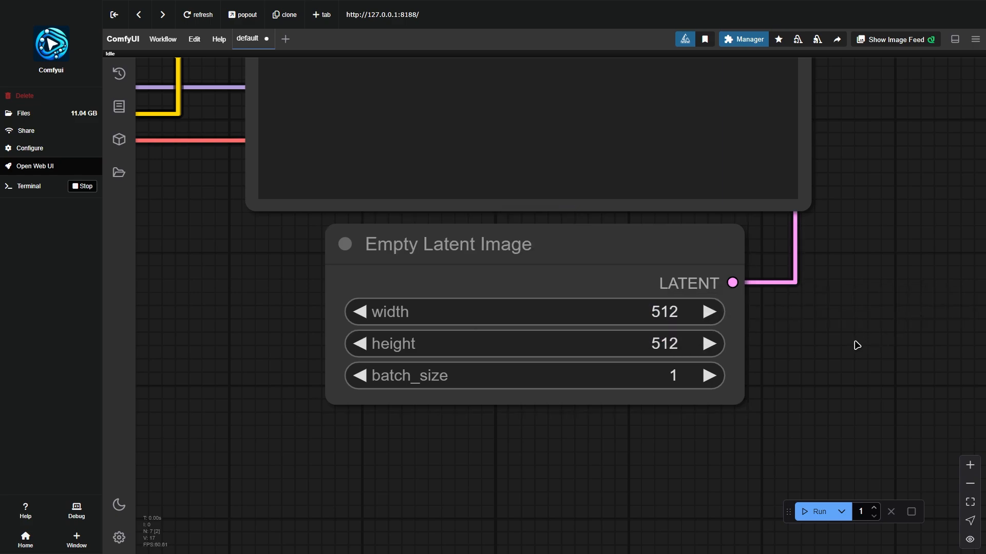
Move the KSampler node upward so it sits above the level of the VAE Decode node.
{"action": "left_click_drag", "start_coordinate": [896, 301], "coordinate": [800, 324]}
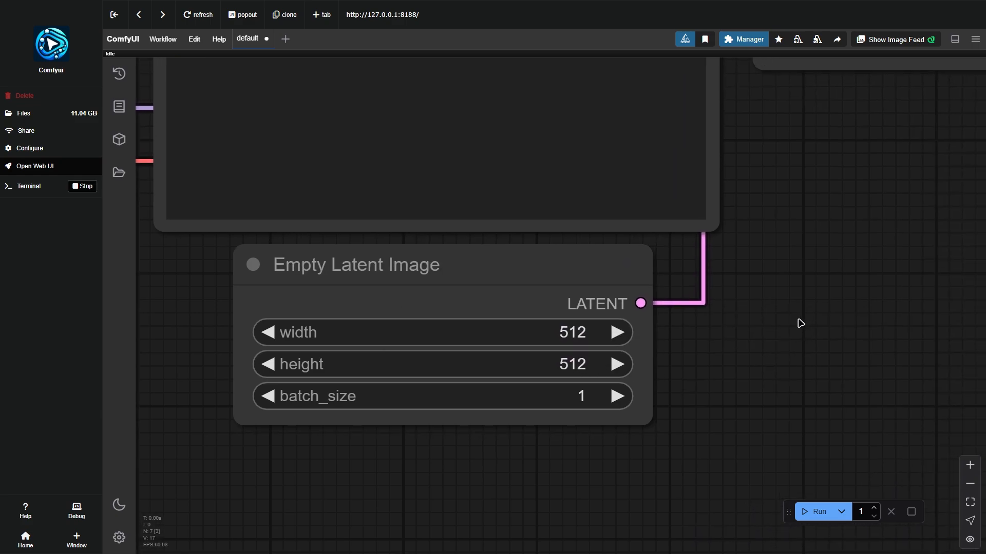
{"action": "left_click_drag", "start_coordinate": [821, 218], "coordinate": [566, 413]}
{"action": "scroll", "coordinate": [667, 462], "scroll_direction": "up", "scroll_amount": 5}
{"action": "left_click", "coordinate": [437, 212]}
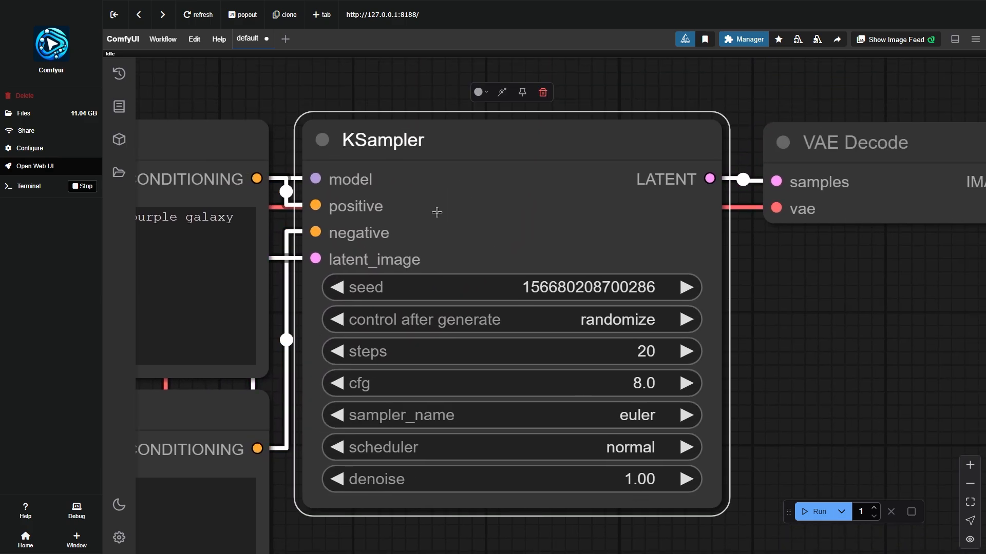
{"action": "left_click_drag", "start_coordinate": [415, 184], "coordinate": [438, 151]}
{"action": "scroll", "coordinate": [471, 169], "scroll_direction": "down", "scroll_amount": 2}
{"action": "left_click_drag", "start_coordinate": [386, 90], "coordinate": [402, 196]}
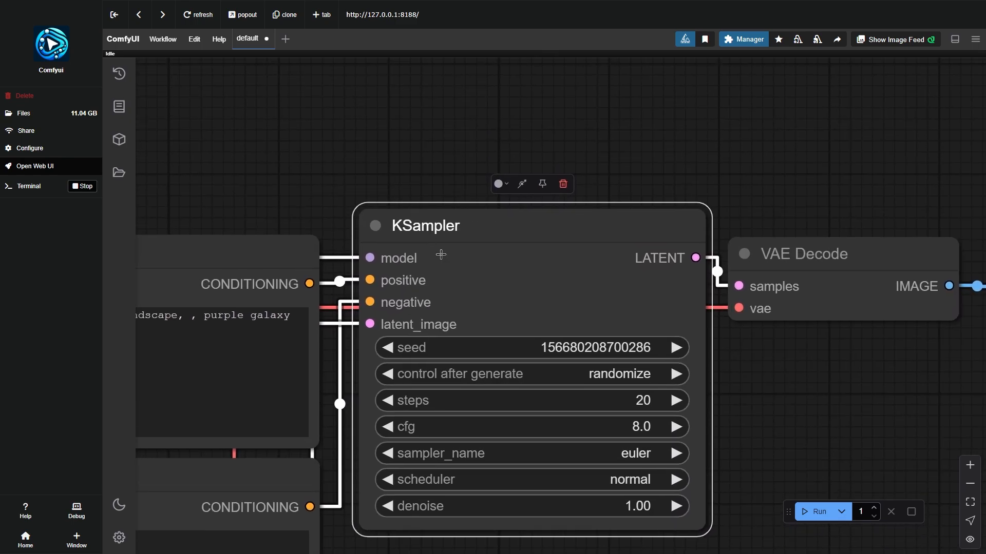
{"action": "left_click_drag", "start_coordinate": [450, 245], "coordinate": [444, 72]}
{"action": "left_click_drag", "start_coordinate": [590, 499], "coordinate": [622, 553]}
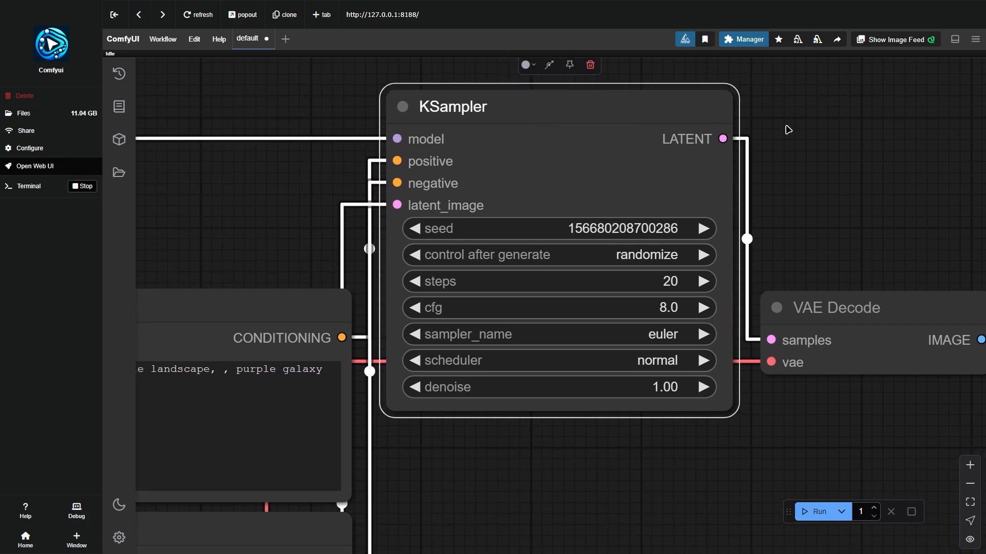
Examine the KSampler node's seed value and its control after generate options, keeping both as they are.
{"action": "scroll", "coordinate": [788, 129], "scroll_direction": "up", "scroll_amount": 2}
{"action": "left_click", "coordinate": [403, 247]}
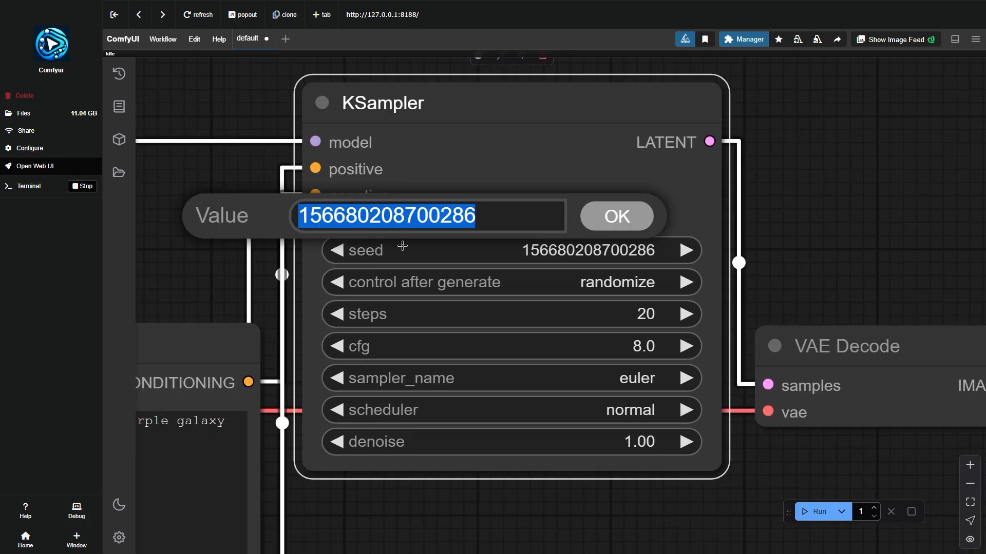
{"action": "left_click", "coordinate": [609, 223]}
{"action": "left_click_drag", "start_coordinate": [819, 147], "coordinate": [840, 190]}
{"action": "left_click_drag", "start_coordinate": [565, 220], "coordinate": [564, 124]}
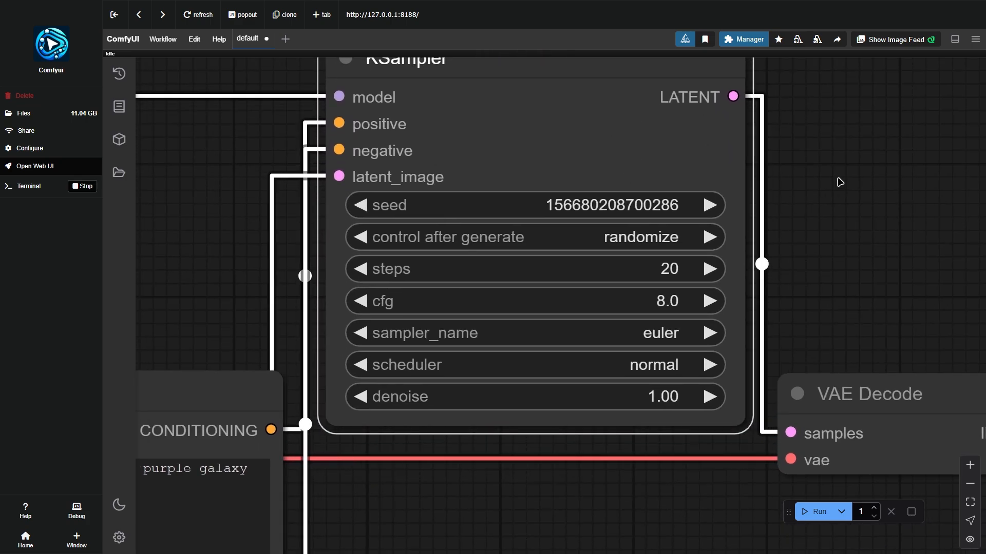
{"action": "left_click_drag", "start_coordinate": [734, 222], "coordinate": [744, 263]}
{"action": "left_click", "coordinate": [609, 245]}
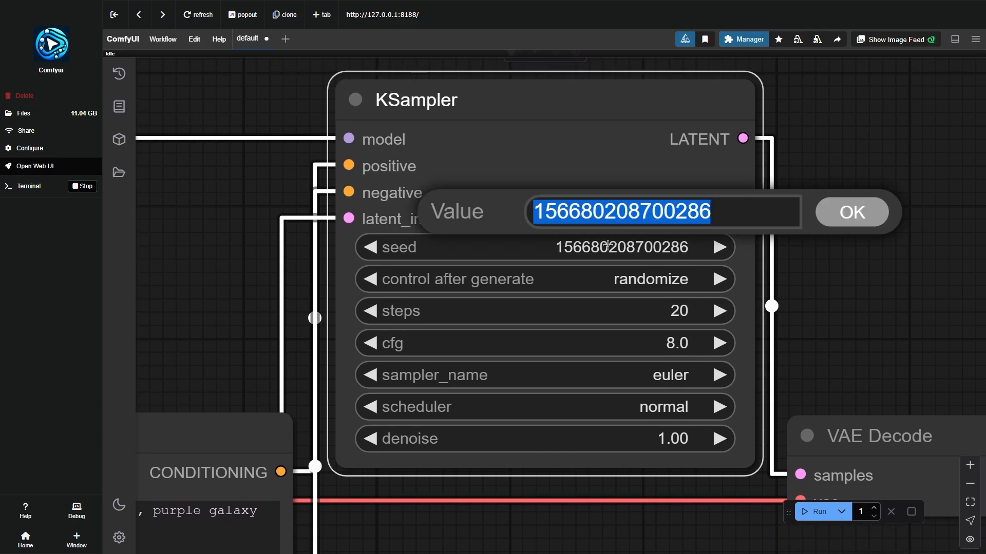
{"action": "left_click", "coordinate": [834, 220]}
{"action": "scroll", "coordinate": [636, 264], "scroll_direction": "down", "scroll_amount": 1}
{"action": "left_click", "coordinate": [607, 244]}
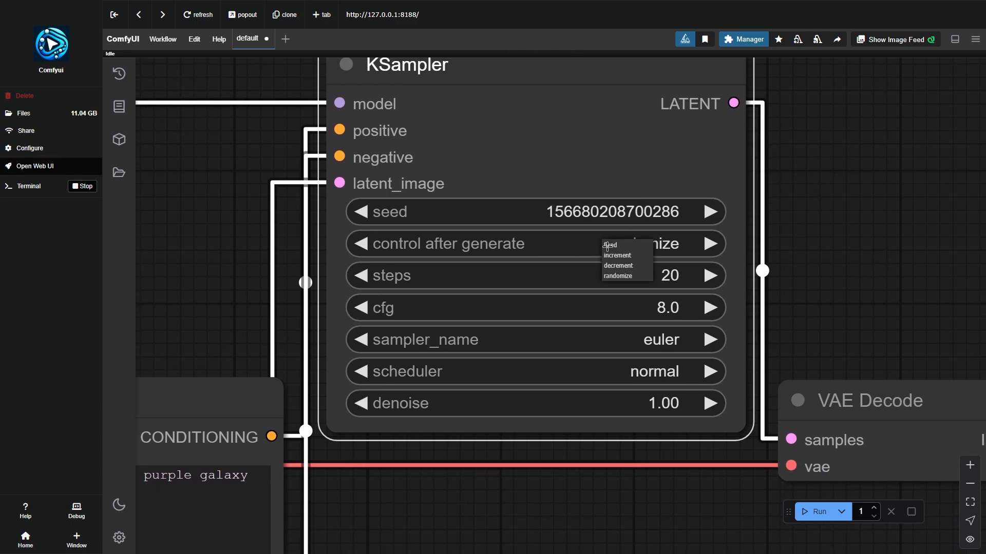
{"action": "left_click", "coordinate": [834, 239]}
Set the KSampler's steps to 100.
{"action": "left_click", "coordinate": [639, 269]}
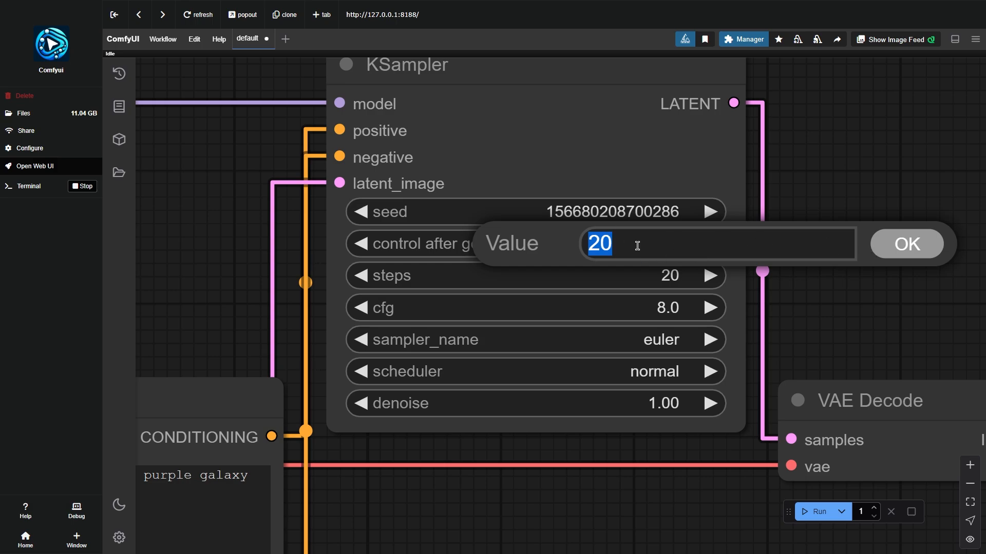
{"action": "type", "text": "100"}
{"action": "key", "text": "Return"}
{"action": "left_click", "coordinate": [657, 270]}
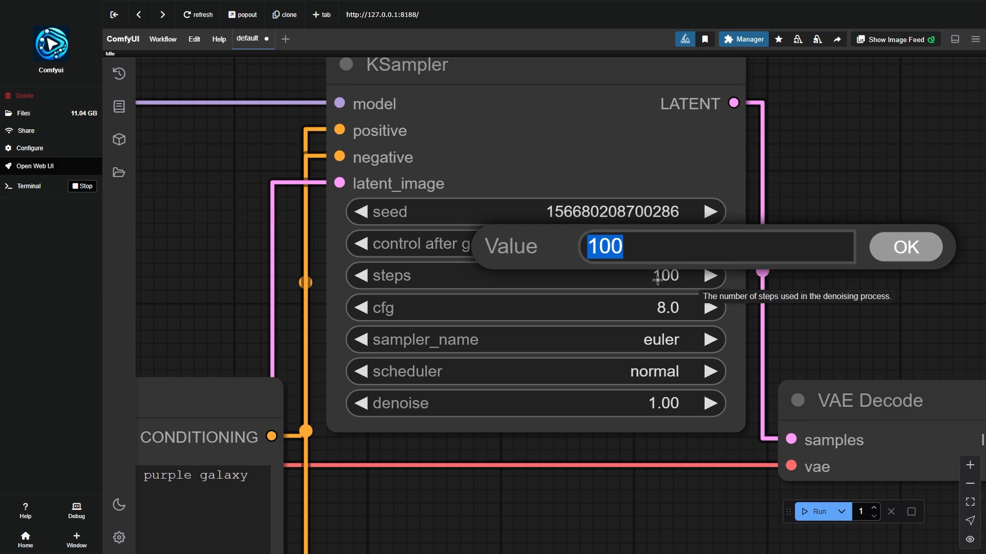
{"action": "left_click", "coordinate": [909, 242]}
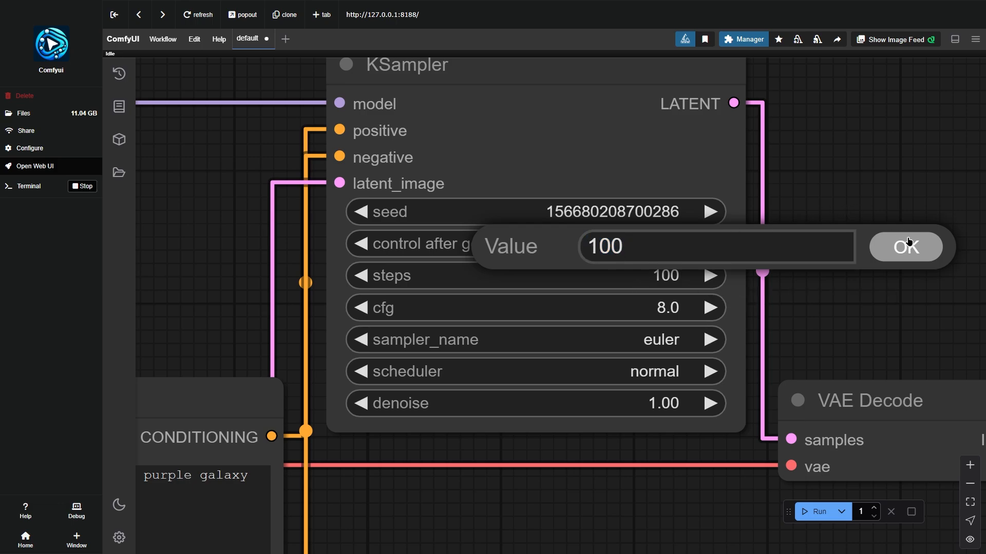
Try 24 and 50 as the KSampler's steps value.
{"action": "left_click", "coordinate": [658, 276]}
{"action": "type", "text": "24"}
{"action": "key", "text": "Return"}
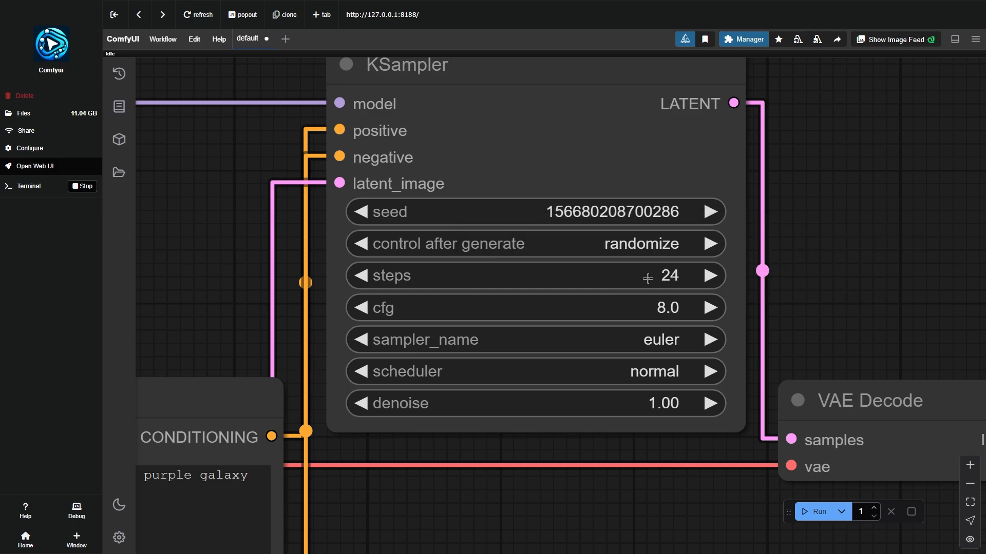
{"action": "left_click", "coordinate": [647, 279]}
{"action": "type", "text": "50"}
{"action": "key", "text": "Return"}
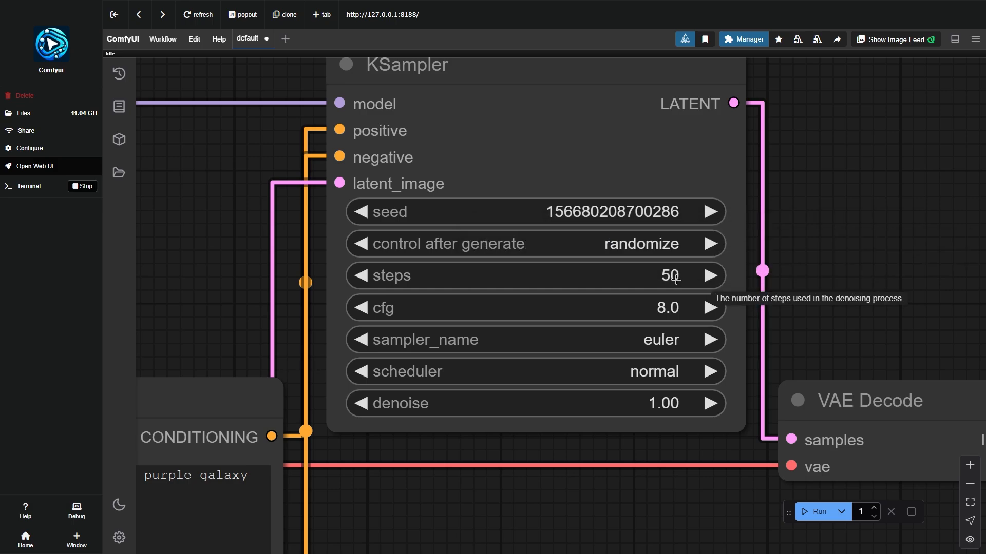
Set the KSampler's steps to 24.
{"action": "left_click", "coordinate": [670, 278]}
{"action": "type", "text": "24"}
{"action": "key", "text": "Return"}
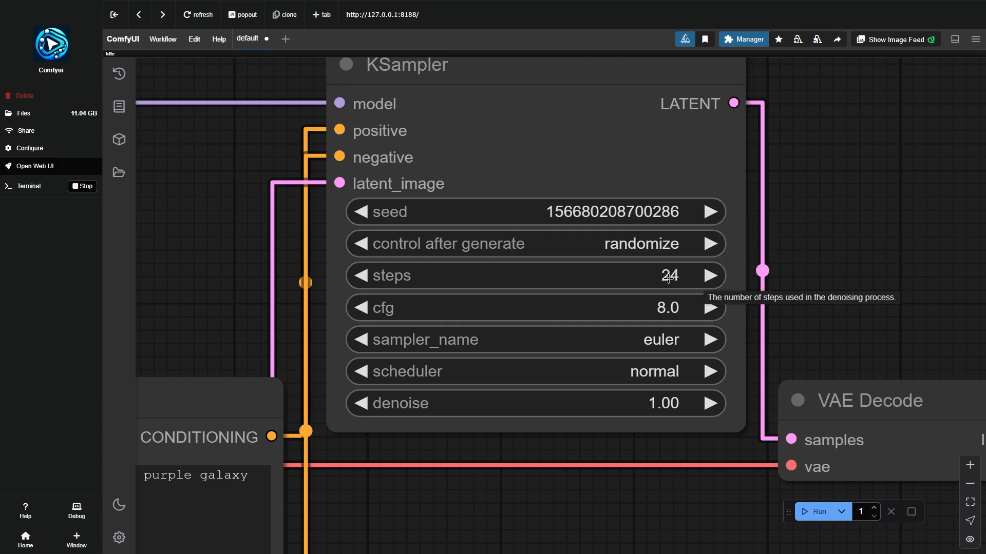
Look through the KSampler's available scheduler options, keeping the normal scheduler.
{"action": "left_click", "coordinate": [565, 371]}
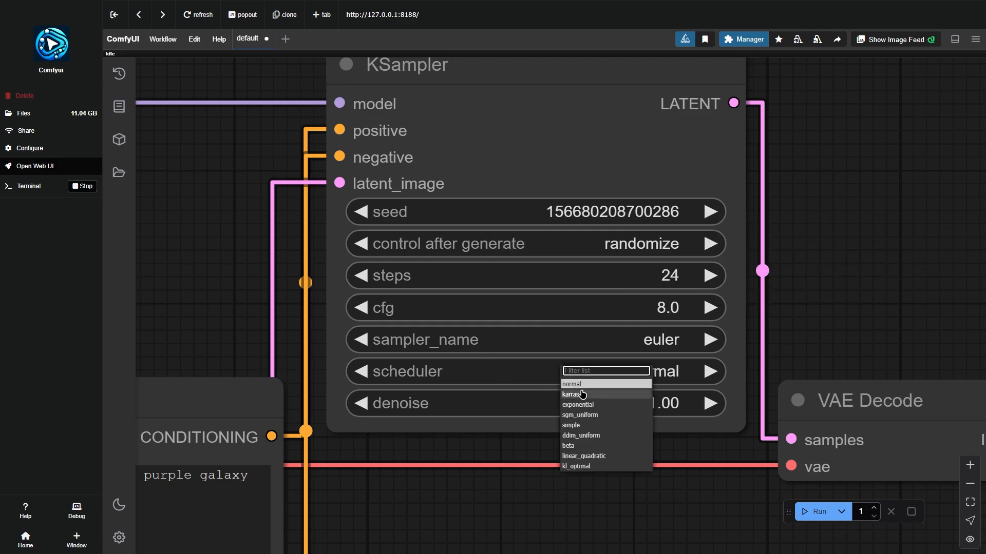
{"action": "scroll", "coordinate": [652, 307], "scroll_direction": "down", "scroll_amount": 3}
{"action": "left_click", "coordinate": [652, 307]}
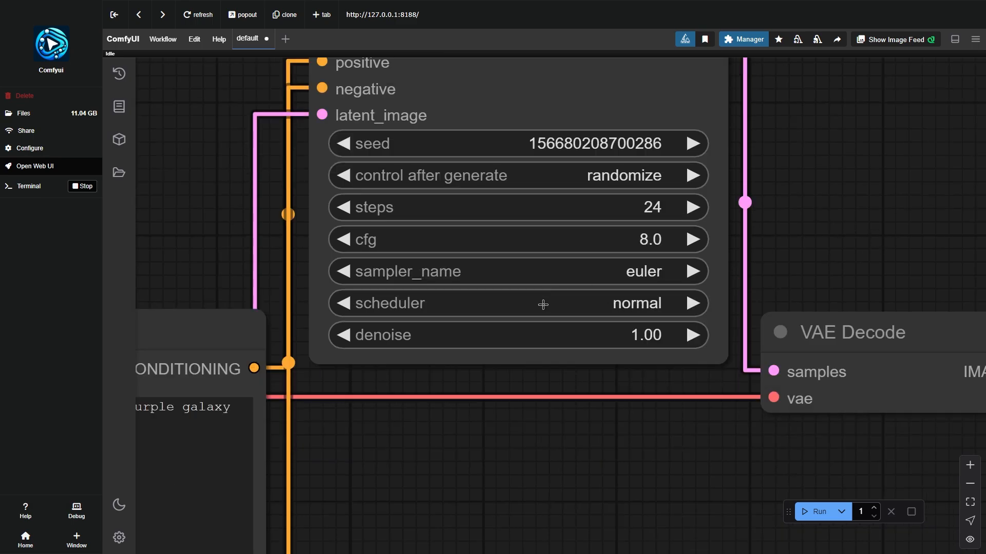
Set the KSampler's denoise to 0.2.
{"action": "left_click", "coordinate": [621, 341]}
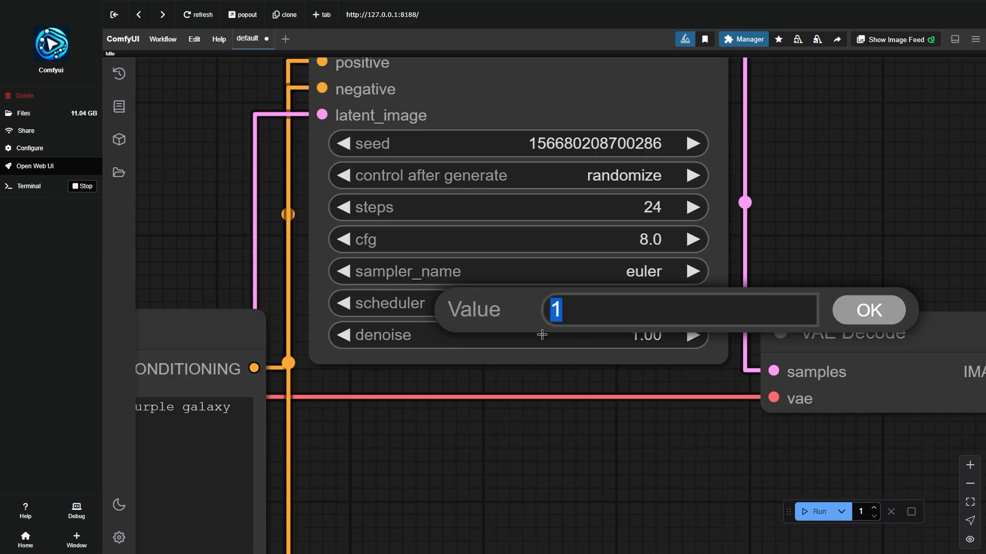
{"action": "left_click", "coordinate": [862, 317]}
{"action": "left_click", "coordinate": [661, 335]}
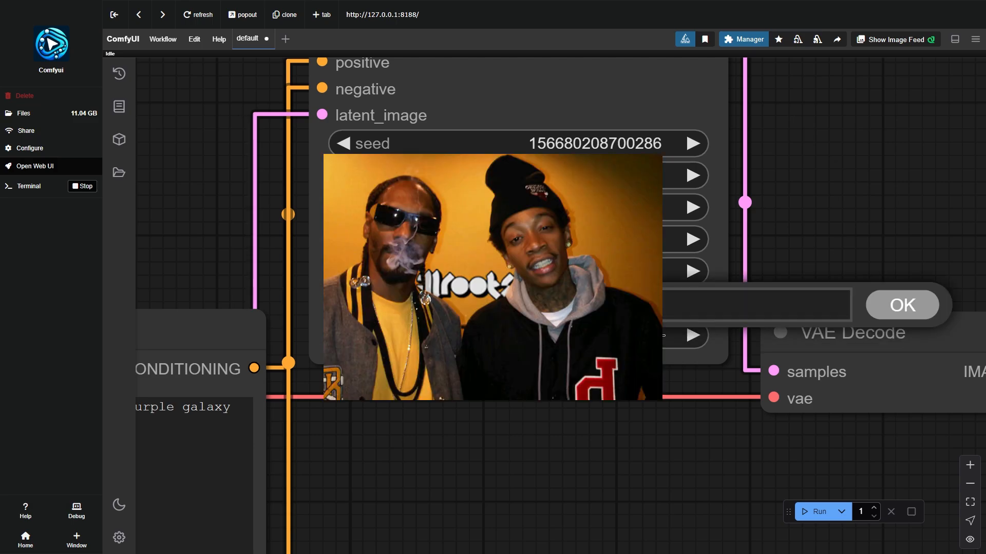
{"action": "type", "text": "0.2"}
{"action": "key", "text": "Return"}
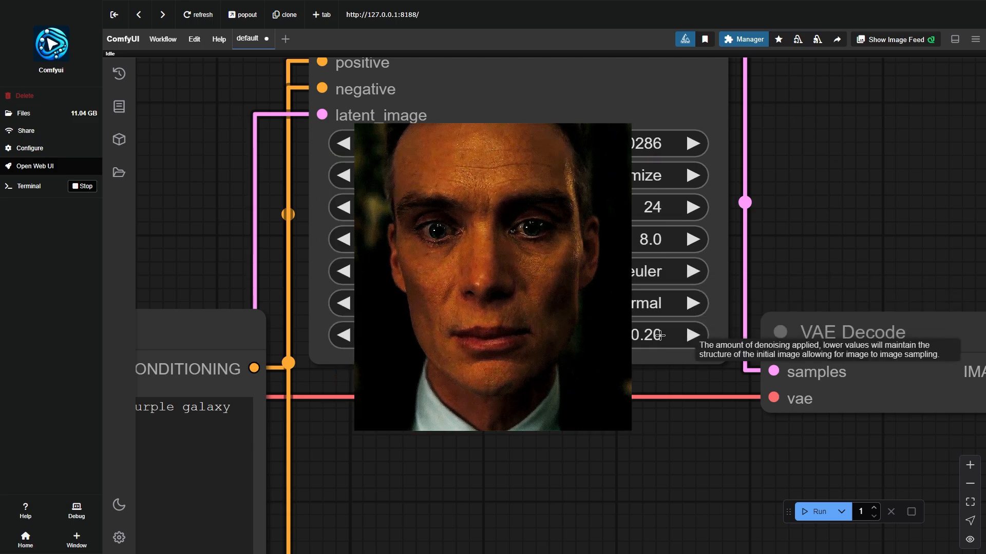
Set the KSampler's cfg to 6.
{"action": "left_click", "coordinate": [543, 245]}
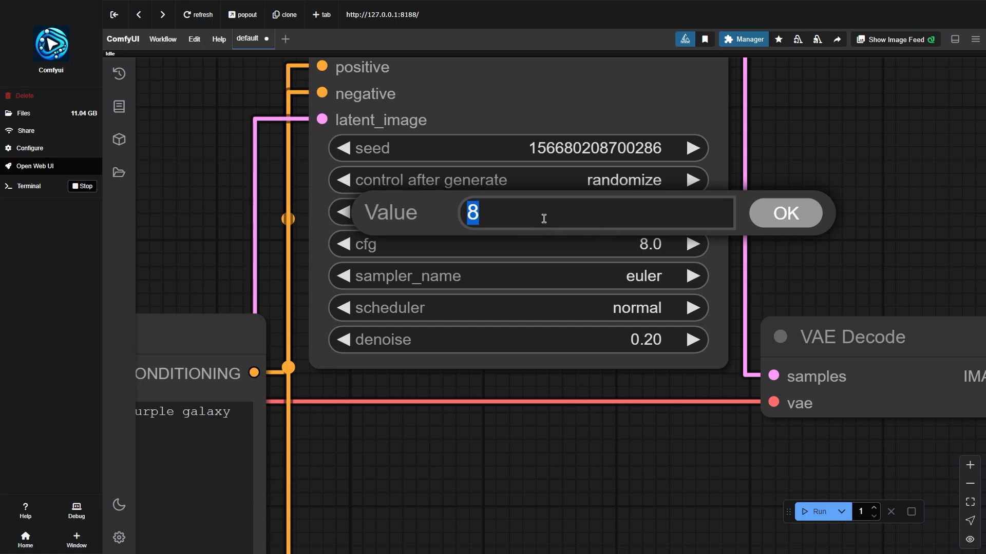
{"action": "left_click", "coordinate": [774, 218]}
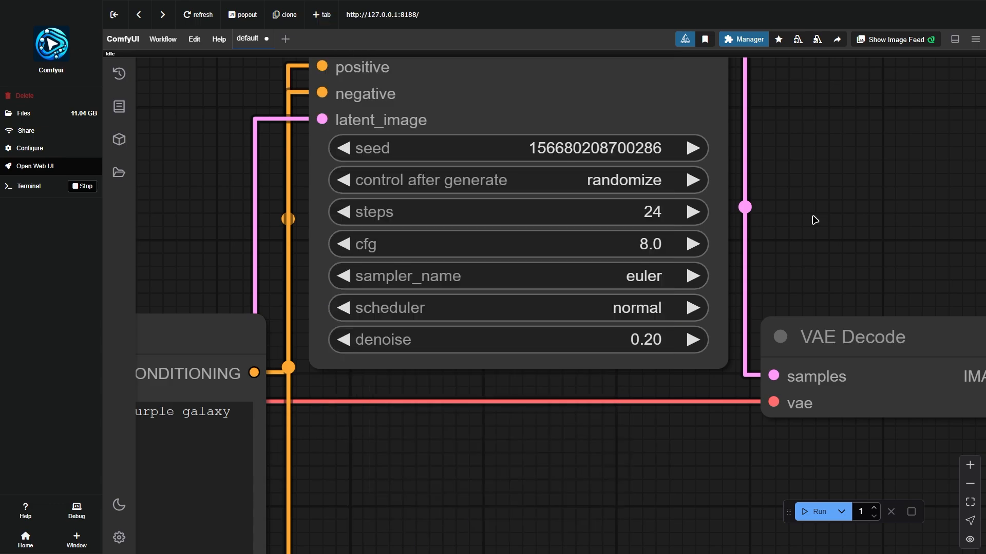
{"action": "left_click", "coordinate": [631, 242]}
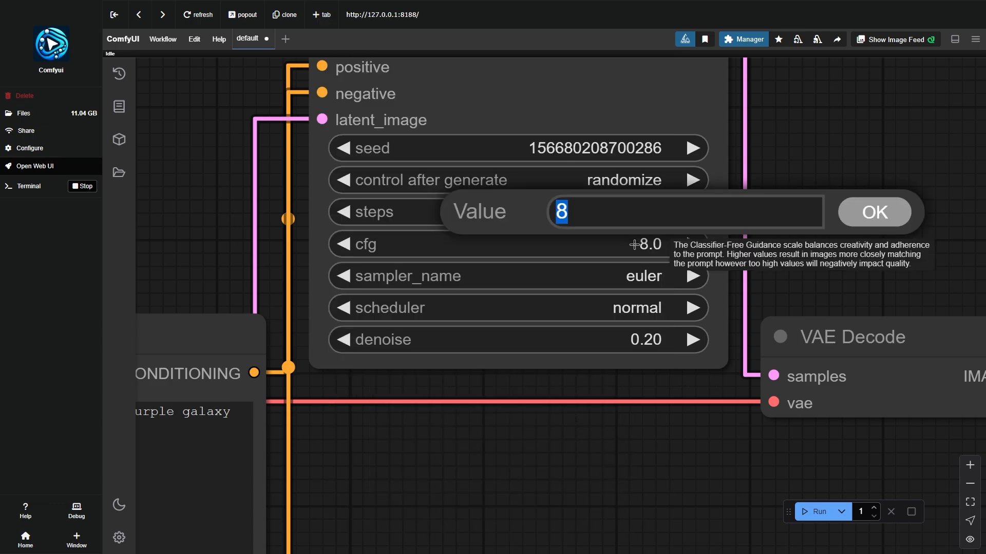
{"action": "type", "text": "6"}
{"action": "key", "text": "Return"}
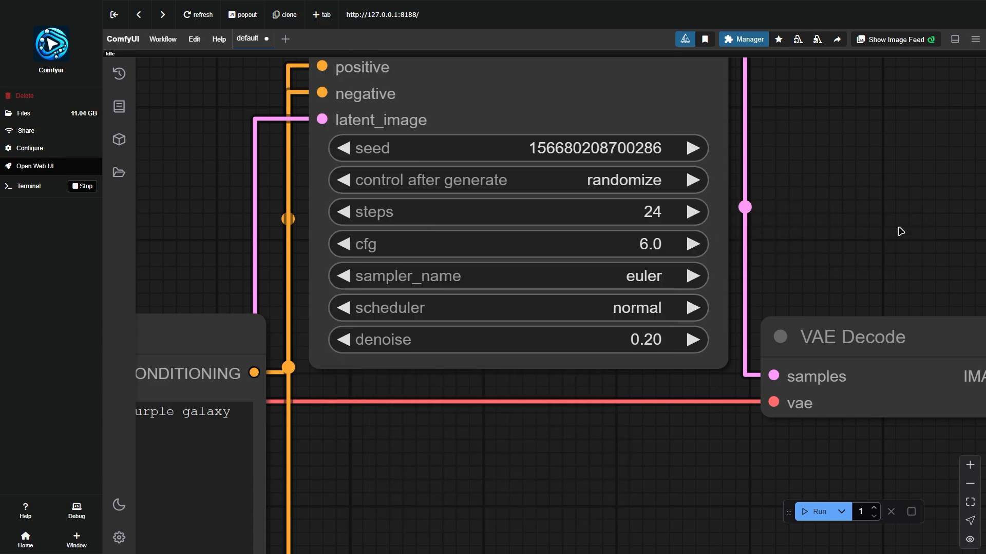
Re-enter 6 as the KSampler's cfg value and try 15 in its place.
{"action": "left_click_drag", "start_coordinate": [840, 201], "coordinate": [858, 239]}
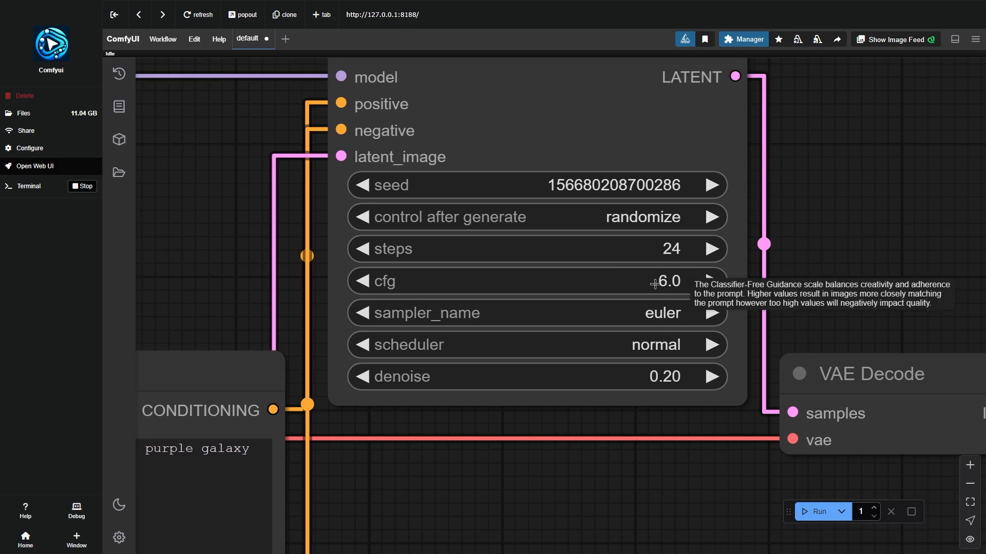
{"action": "left_click_drag", "start_coordinate": [877, 296], "coordinate": [874, 252]}
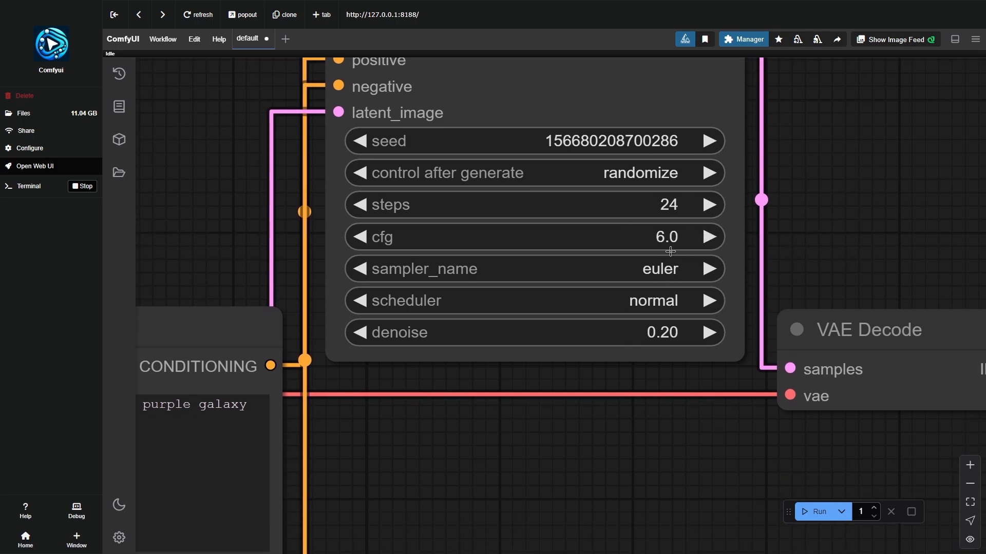
{"action": "left_click", "coordinate": [662, 243]}
{"action": "type", "text": "6"}
{"action": "key", "text": "Return"}
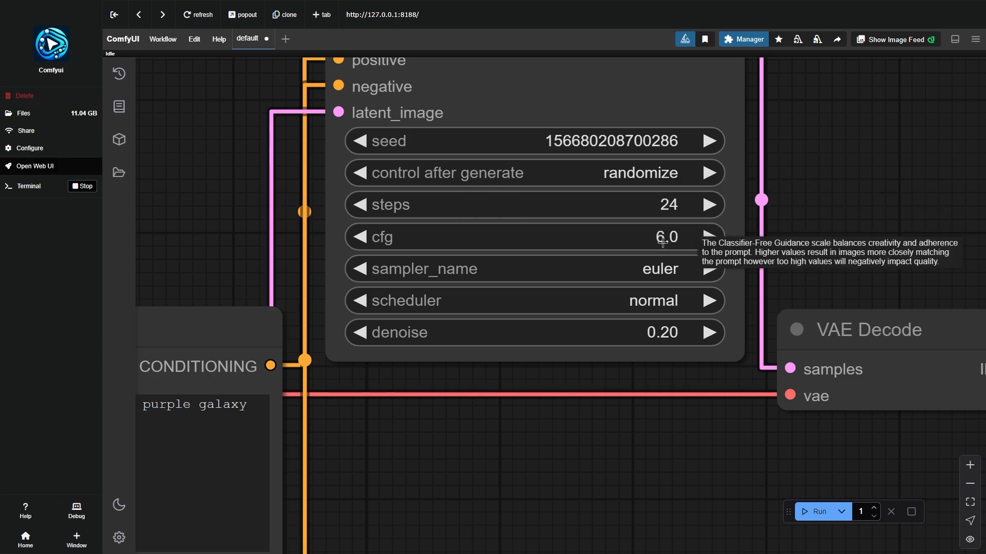
{"action": "left_click", "coordinate": [662, 242]}
{"action": "type", "text": "15"}
{"action": "key", "text": "Return"}
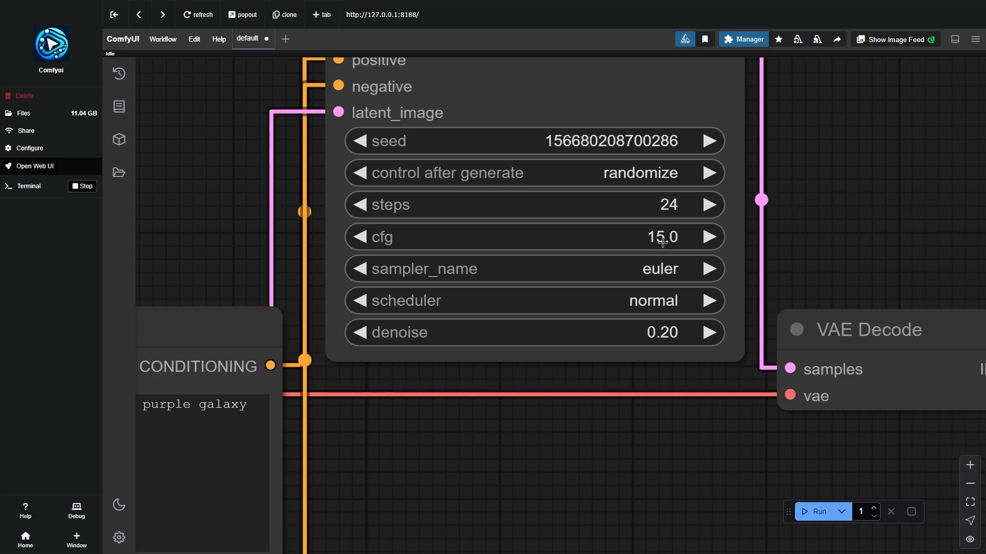
Set the KSampler's cfg to 7.
{"action": "left_click", "coordinate": [662, 243]}
{"action": "type", "text": "8"}
{"action": "key", "text": "Return"}
{"action": "left_click", "coordinate": [673, 236]}
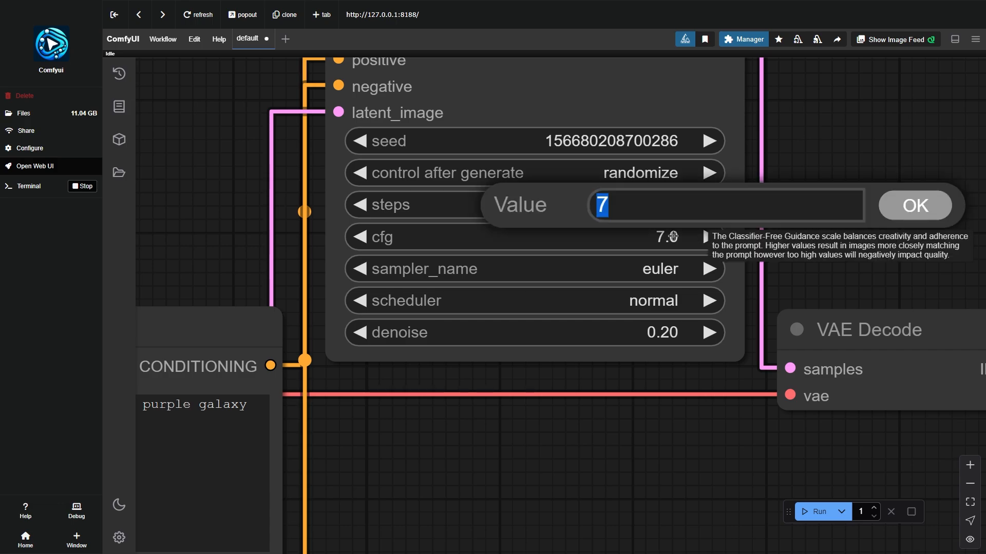
{"action": "left_click", "coordinate": [887, 208]}
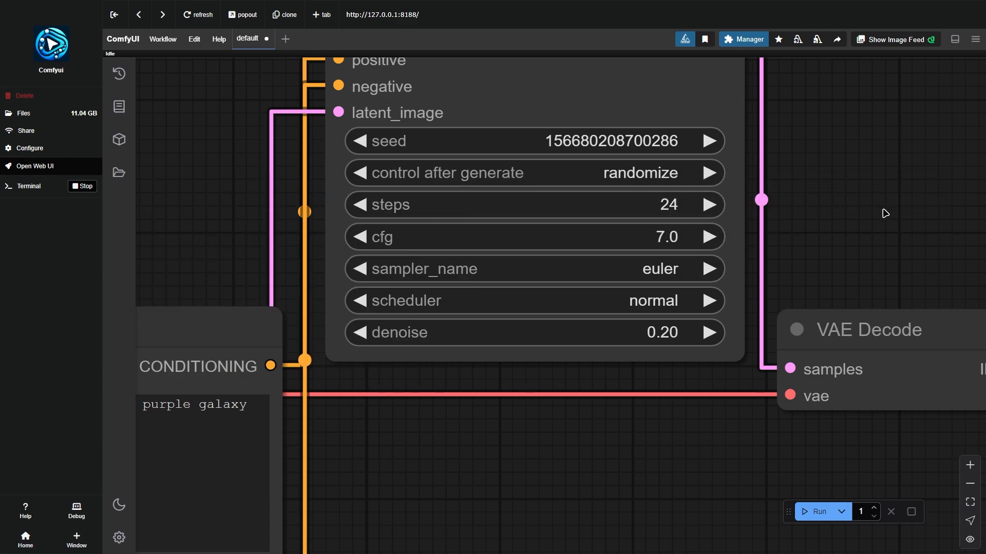
Look through the sampler options available for the KSampler's sampler_name without choosing one.
{"action": "left_click_drag", "start_coordinate": [806, 264], "coordinate": [786, 226]}
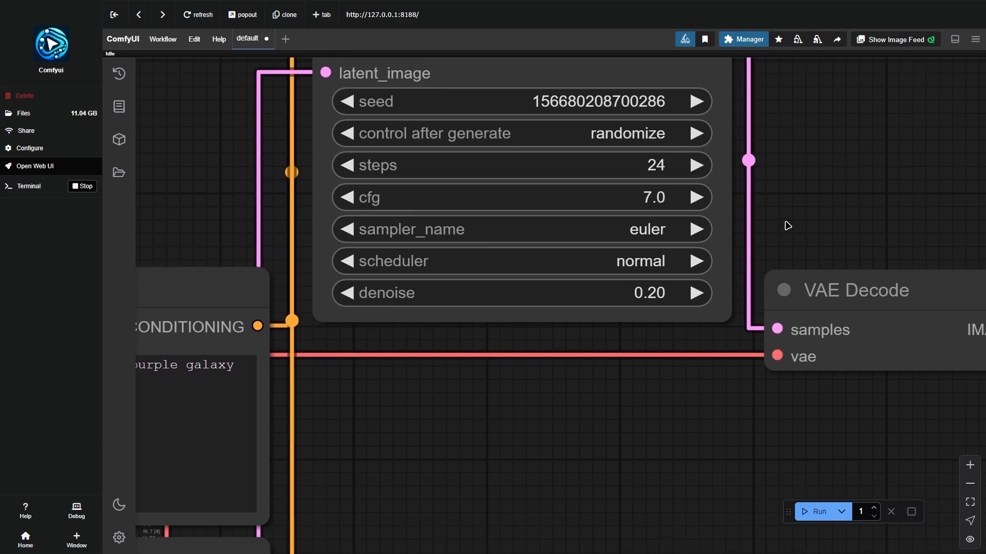
{"action": "left_click", "coordinate": [657, 227]}
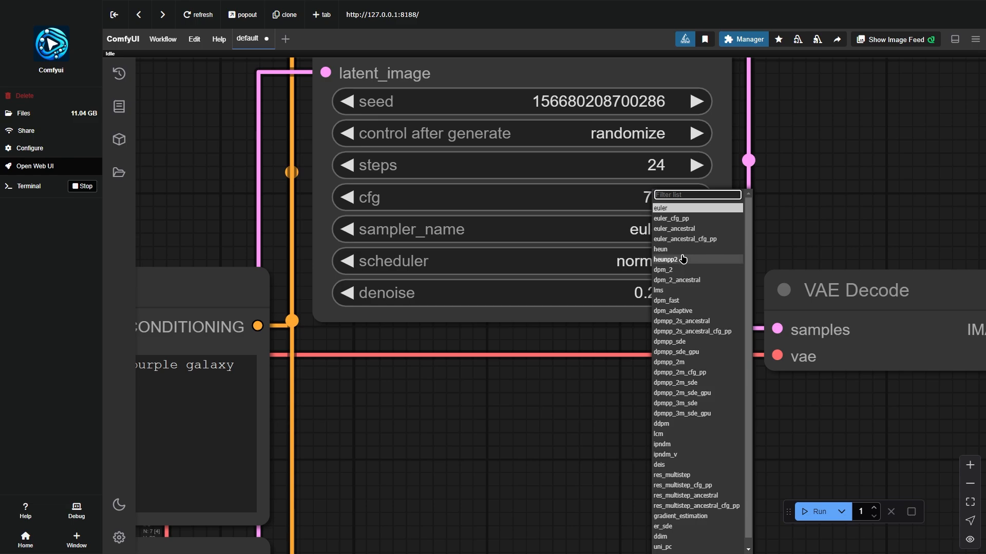
{"action": "left_click", "coordinate": [815, 197]}
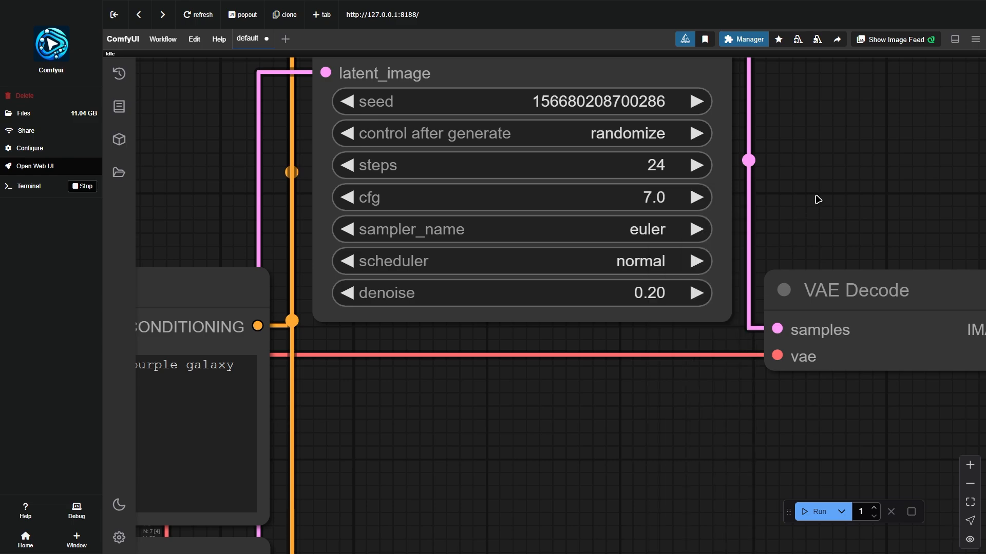
{"action": "left_click_drag", "start_coordinate": [810, 242], "coordinate": [800, 213]}
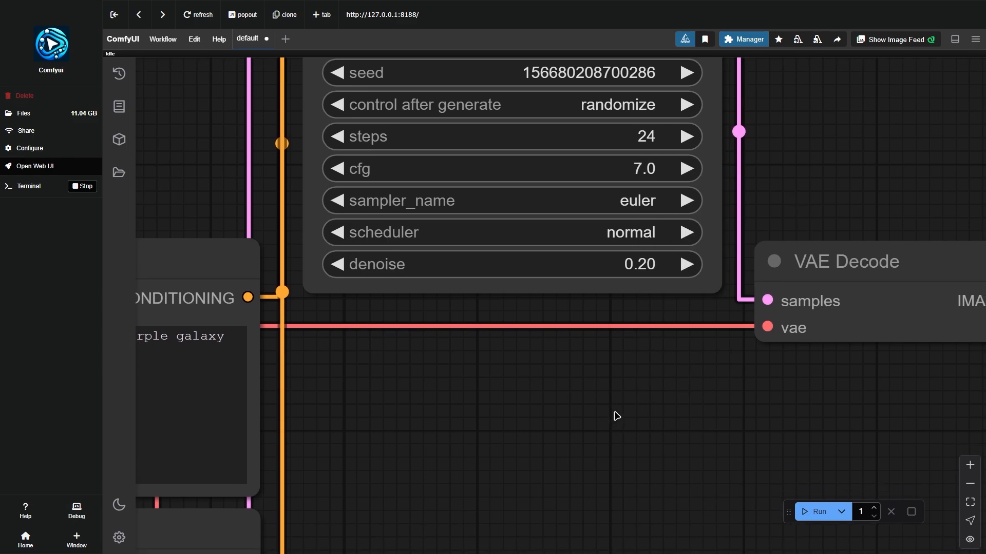
{"action": "left_click_drag", "start_coordinate": [638, 365], "coordinate": [652, 434]}
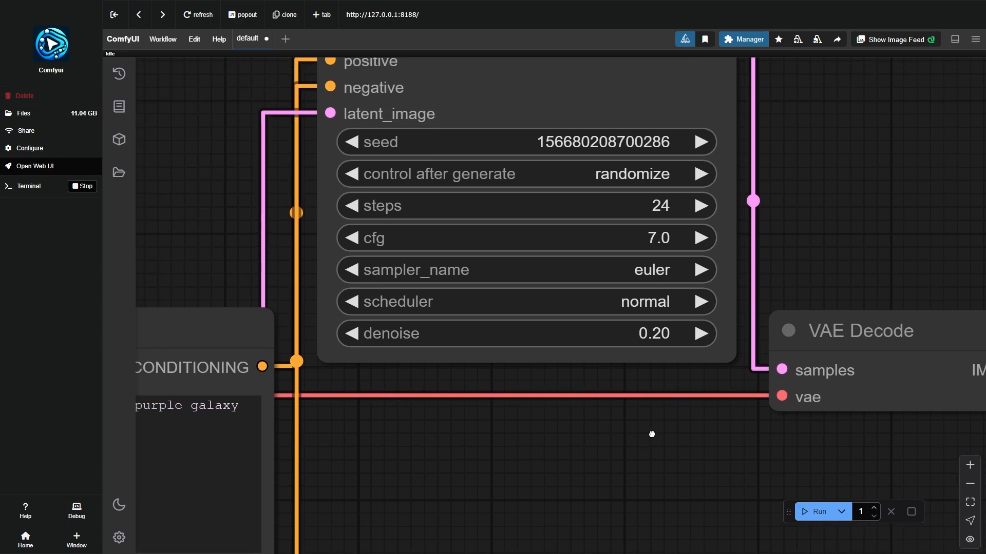
Try the ipndm_v and res_multistep_ancestral_cfg_pp samplers in the KSampler, and return sampler_name to euler.
{"action": "left_click", "coordinate": [650, 279]}
{"action": "left_click", "coordinate": [634, 276]}
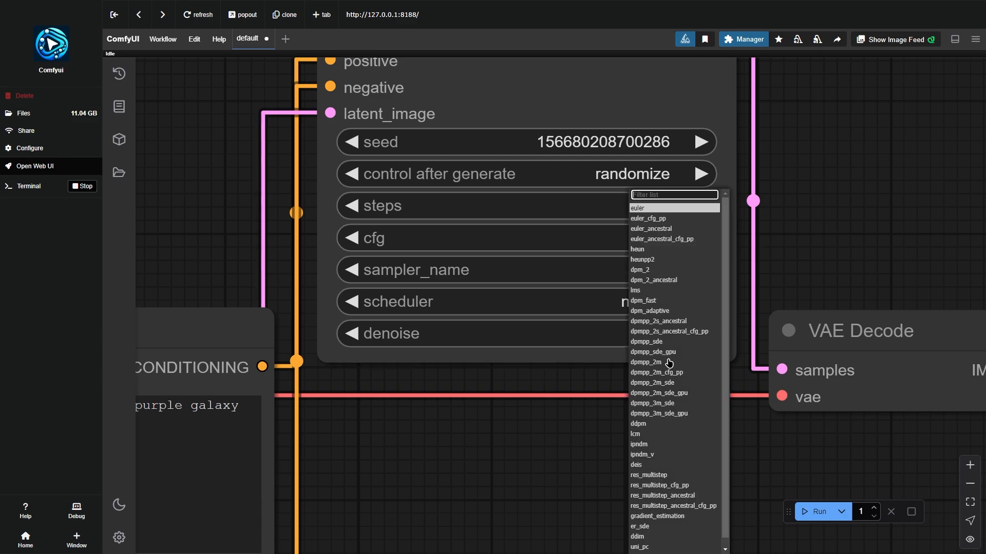
{"action": "left_click", "coordinate": [665, 454]}
{"action": "left_click", "coordinate": [658, 276]}
{"action": "left_click", "coordinate": [678, 506]}
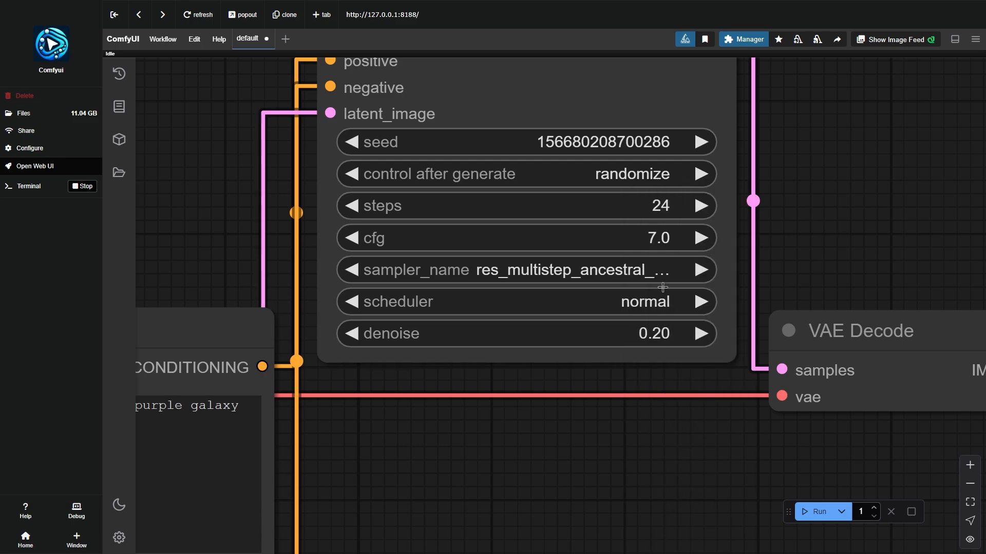
{"action": "left_click", "coordinate": [662, 272]}
{"action": "left_click", "coordinate": [662, 208]}
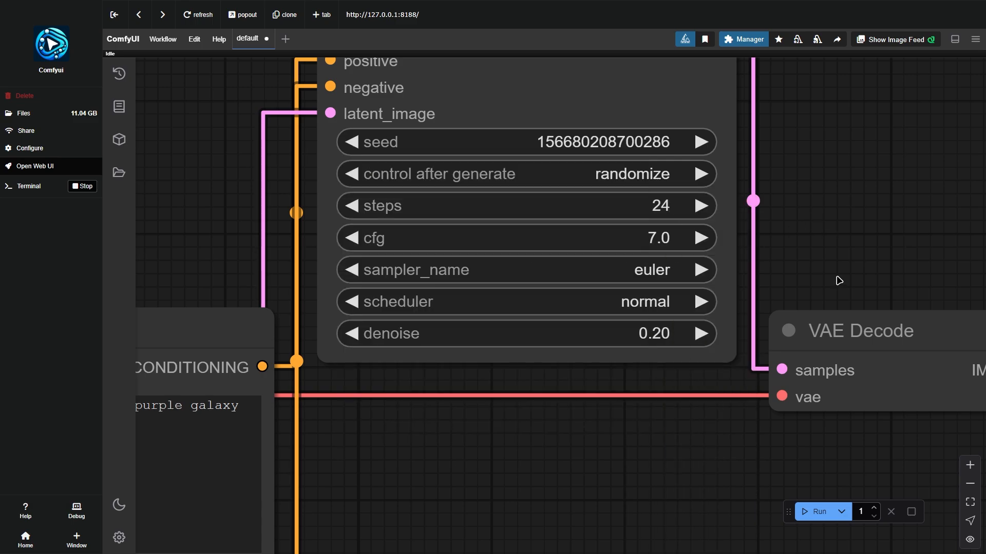
Select the VAE Decode node and examine its samples and vae inputs and its image output.
{"action": "left_click_drag", "start_coordinate": [836, 279], "coordinate": [528, 252]}
{"action": "left_click", "coordinate": [576, 298]}
{"action": "scroll", "coordinate": [575, 299], "scroll_direction": "down", "scroll_amount": 3}
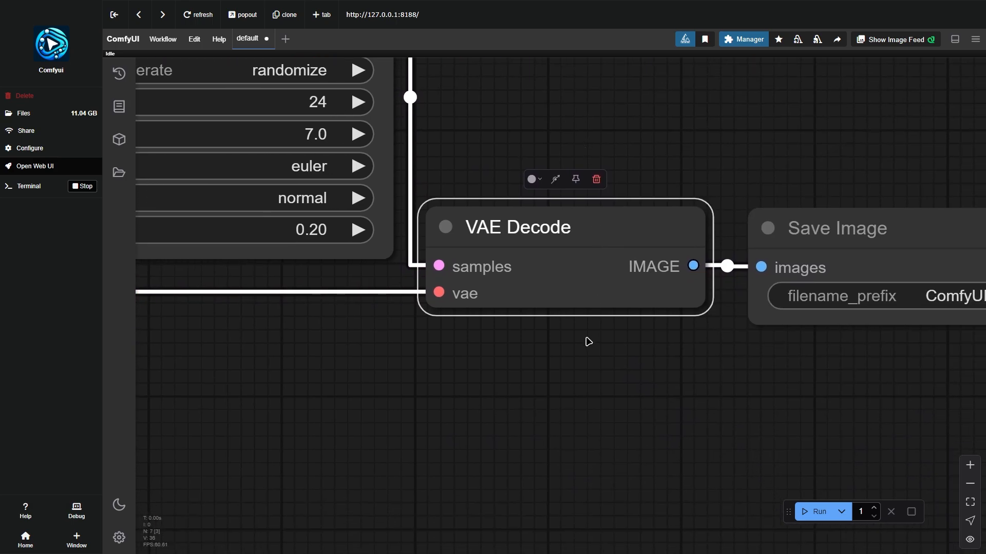
{"action": "left_click_drag", "start_coordinate": [430, 364], "coordinate": [427, 388]}
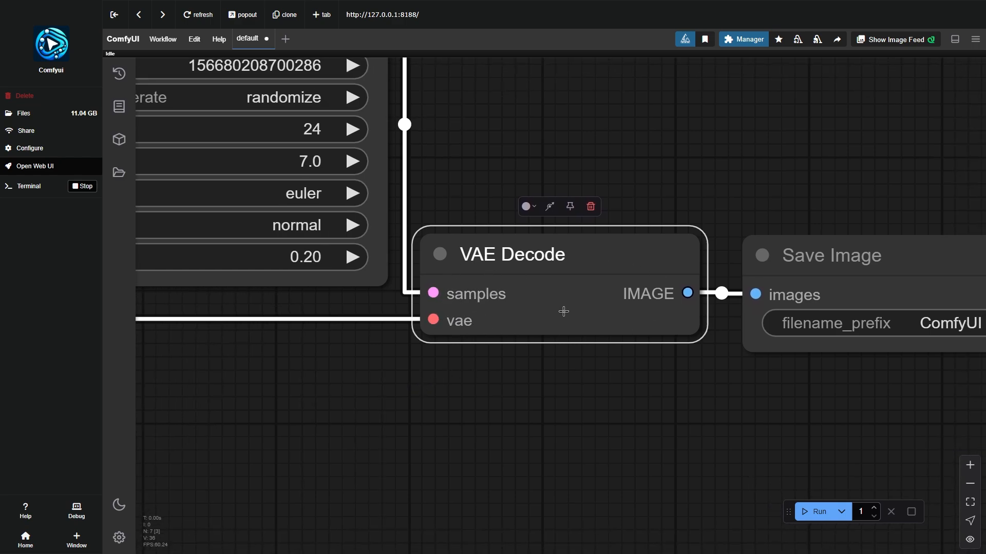
{"action": "left_click_drag", "start_coordinate": [462, 356], "coordinate": [446, 394]}
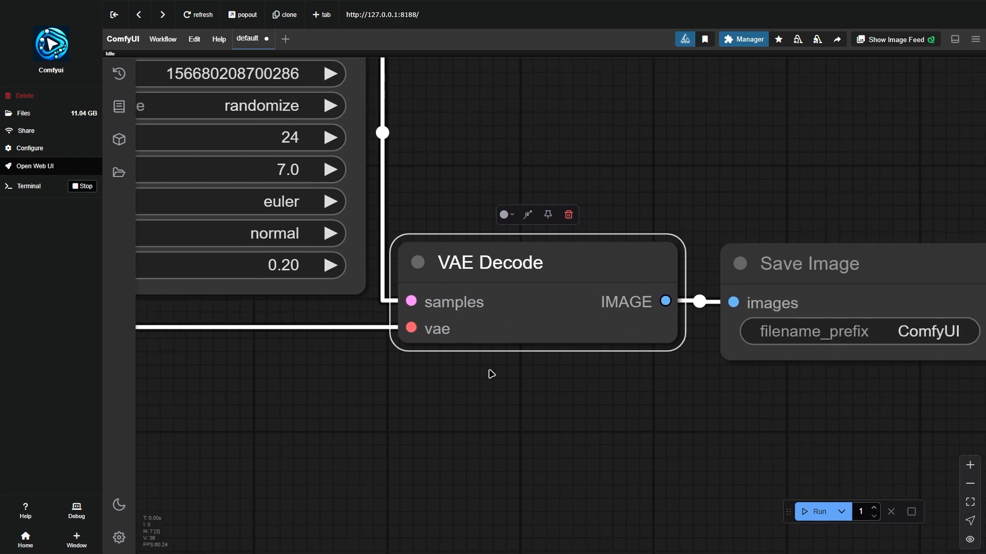
Select the Save Image node and check its filename_prefix value, keeping ComfyUI.
{"action": "left_click_drag", "start_coordinate": [752, 414], "coordinate": [390, 395]}
{"action": "left_click", "coordinate": [490, 268]}
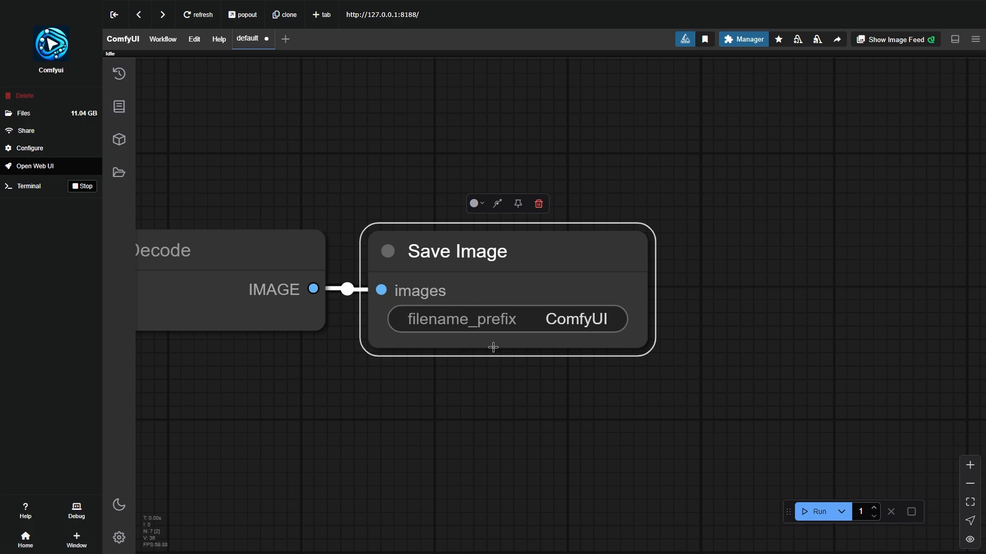
{"action": "left_click", "coordinate": [567, 323]}
{"action": "left_click", "coordinate": [822, 301]}
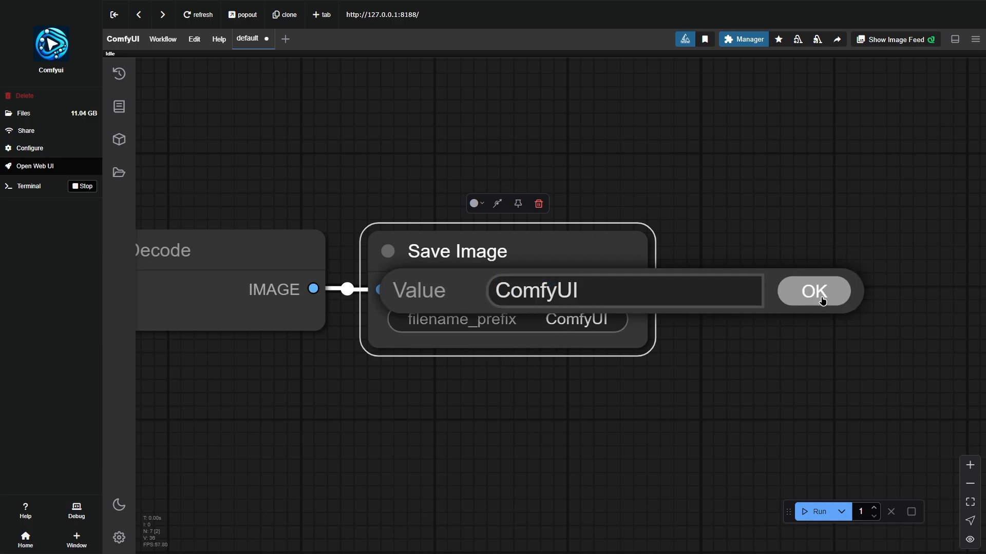
Move the KSampler node down so that it lines up with the VAE Decode node.
{"action": "scroll", "coordinate": [475, 418], "scroll_direction": "down", "scroll_amount": 6}
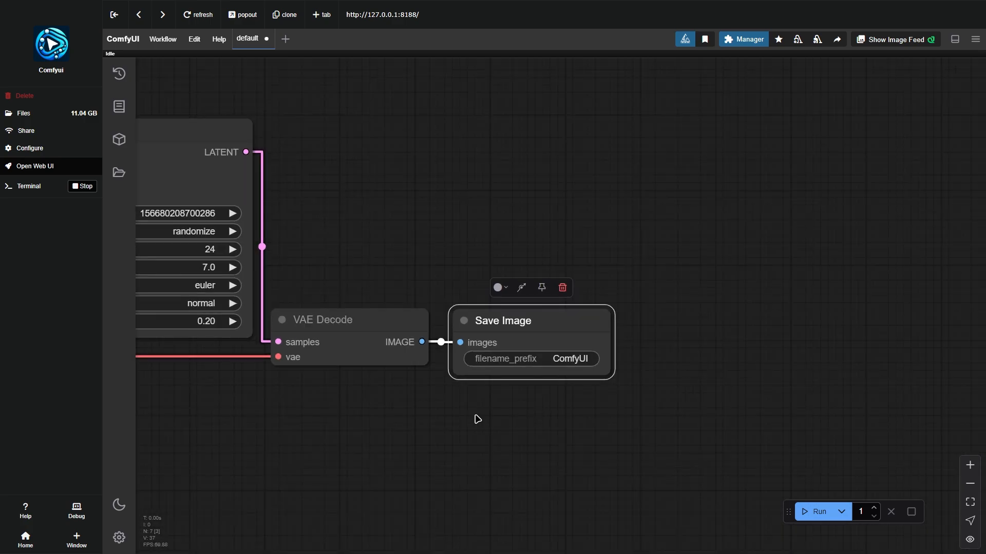
{"action": "scroll", "coordinate": [416, 409], "scroll_direction": "down", "scroll_amount": 5}
{"action": "left_click_drag", "start_coordinate": [593, 396], "coordinate": [660, 324]}
{"action": "scroll", "coordinate": [737, 320], "scroll_direction": "down", "scroll_amount": 2}
{"action": "left_click_drag", "start_coordinate": [656, 171], "coordinate": [653, 260]}
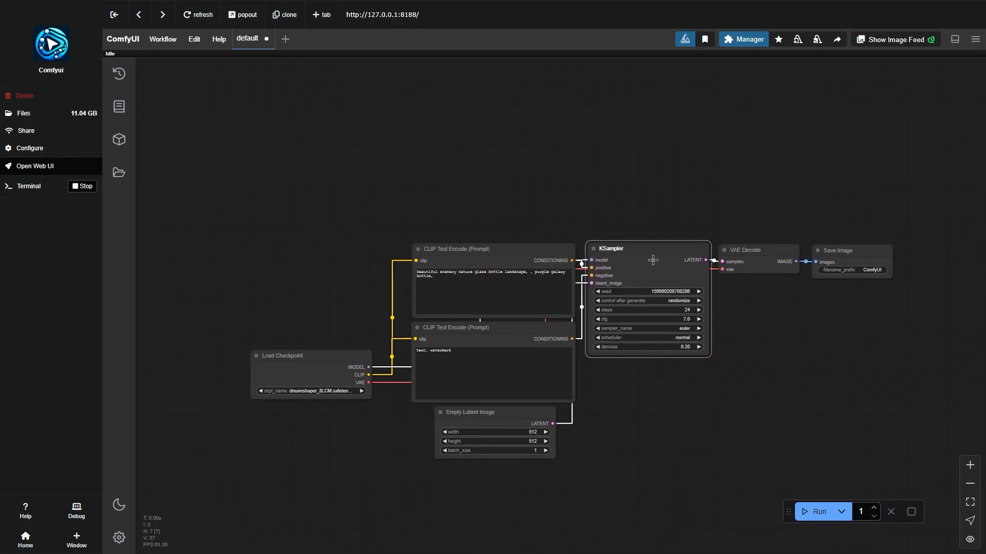
{"action": "left_click", "coordinate": [866, 360]}
{"action": "left_click_drag", "start_coordinate": [812, 390], "coordinate": [769, 383]}
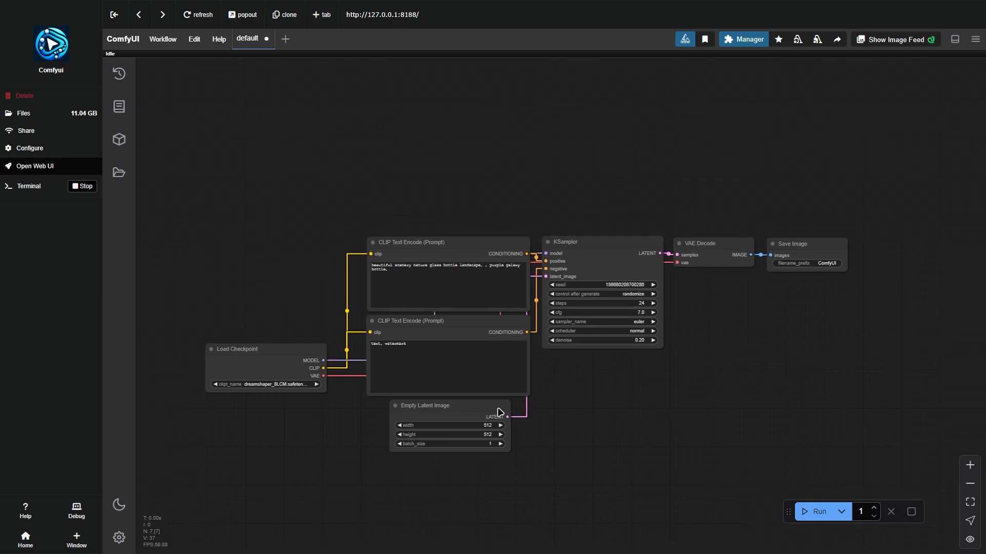
Review the Load Checkpoint, positive and negative CLIP Text Encode, and Empty Latent Image nodes in turn.
{"action": "left_click", "coordinate": [231, 360]}
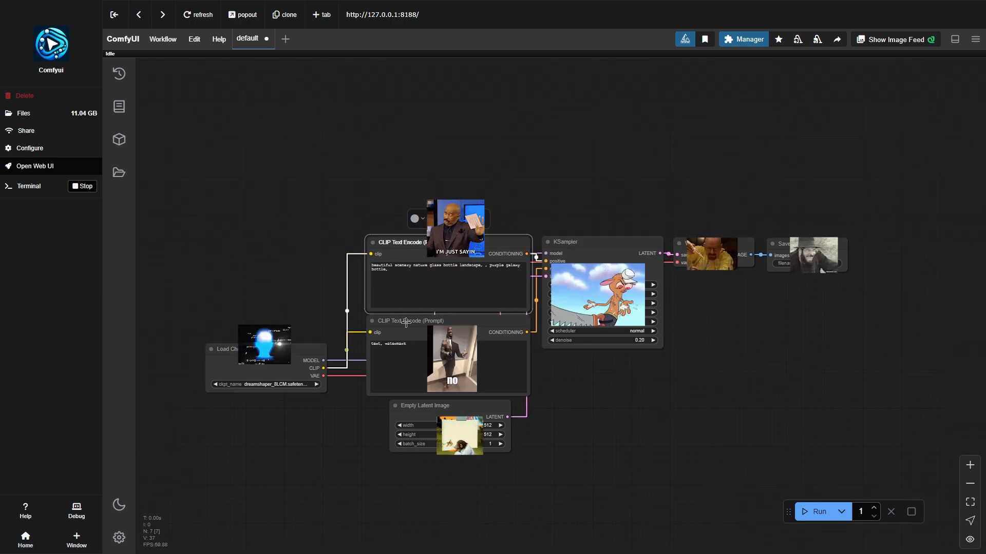
{"action": "left_click", "coordinate": [401, 272]}
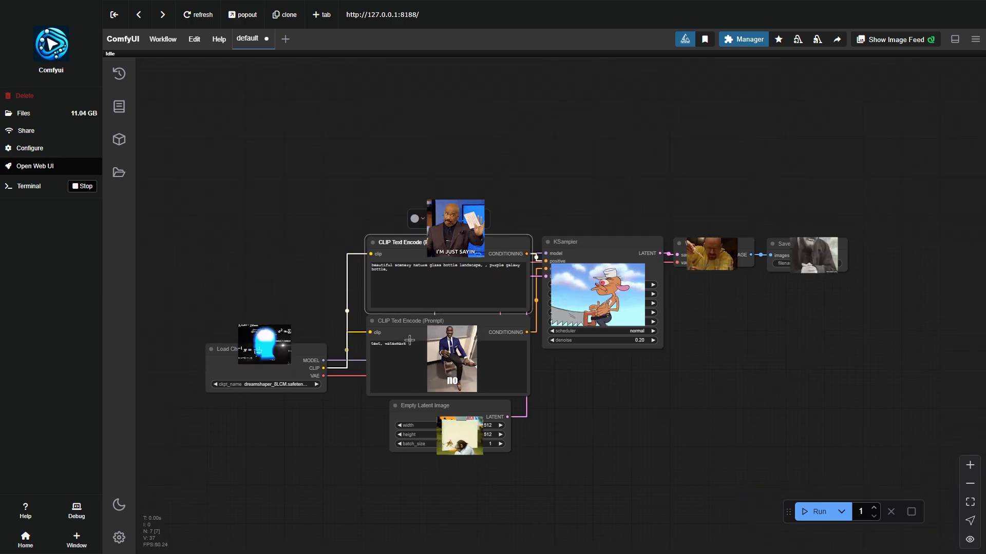
{"action": "left_click", "coordinate": [418, 350]}
{"action": "left_click", "coordinate": [346, 436]}
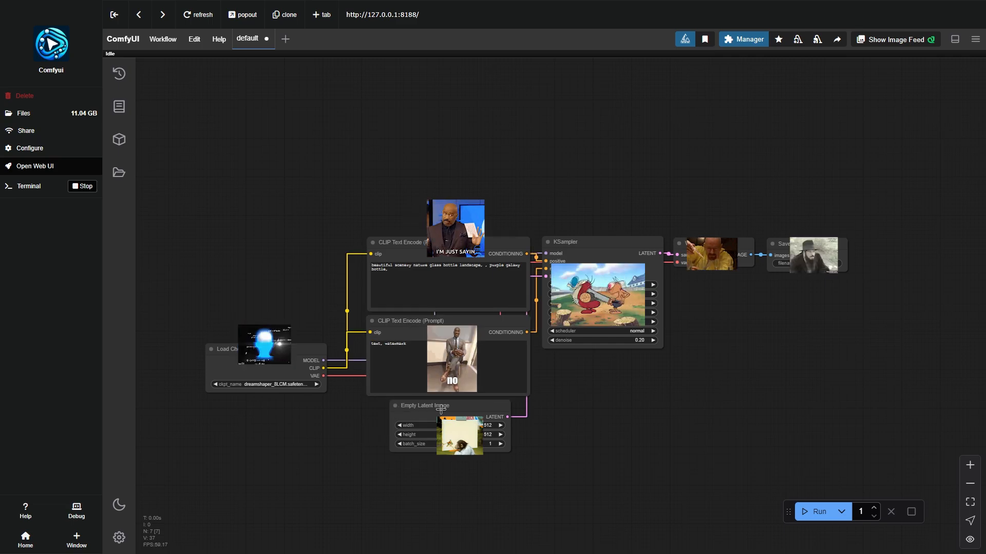
{"action": "left_click", "coordinate": [430, 409]}
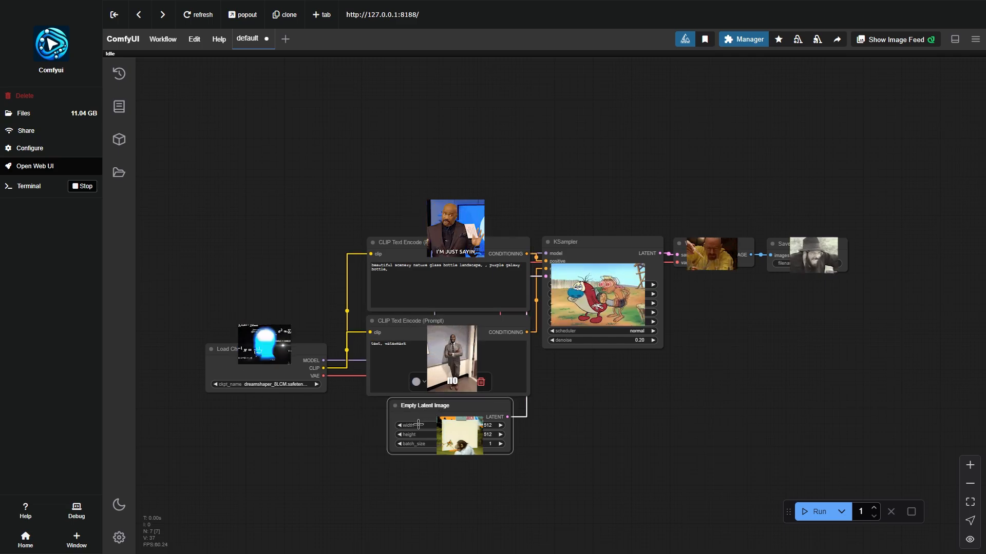
{"action": "left_click", "coordinate": [559, 421]}
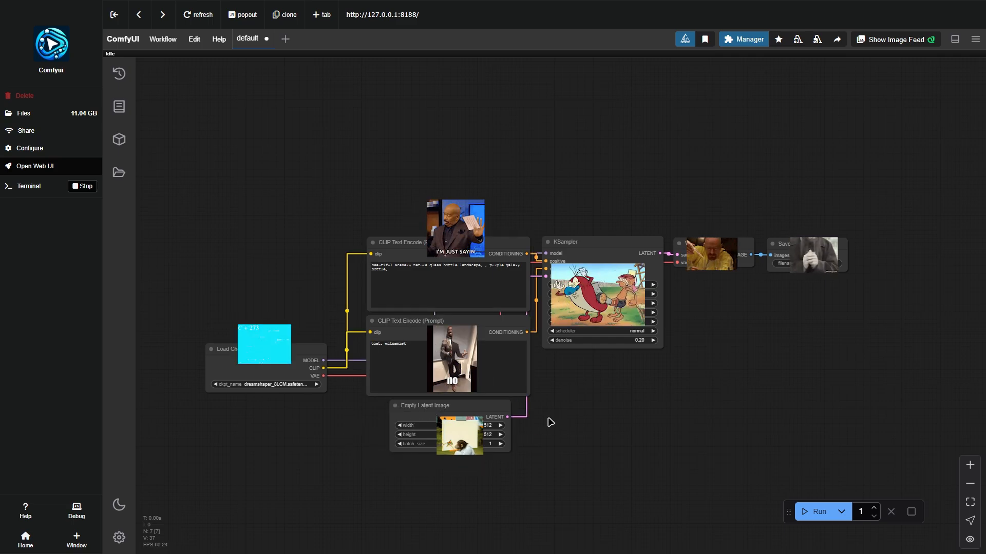
Review the KSampler, VAE Decode and Save Image nodes in turn along the end of the workflow.
{"action": "left_click", "coordinate": [573, 250]}
{"action": "mouse_move", "coordinate": [572, 249]}
{"action": "left_mouse_down"}
{"action": "mouse_move", "coordinate": [586, 222]}
{"action": "mouse_move", "coordinate": [584, 252]}
{"action": "left_mouse_up"}
{"action": "left_click", "coordinate": [747, 310]}
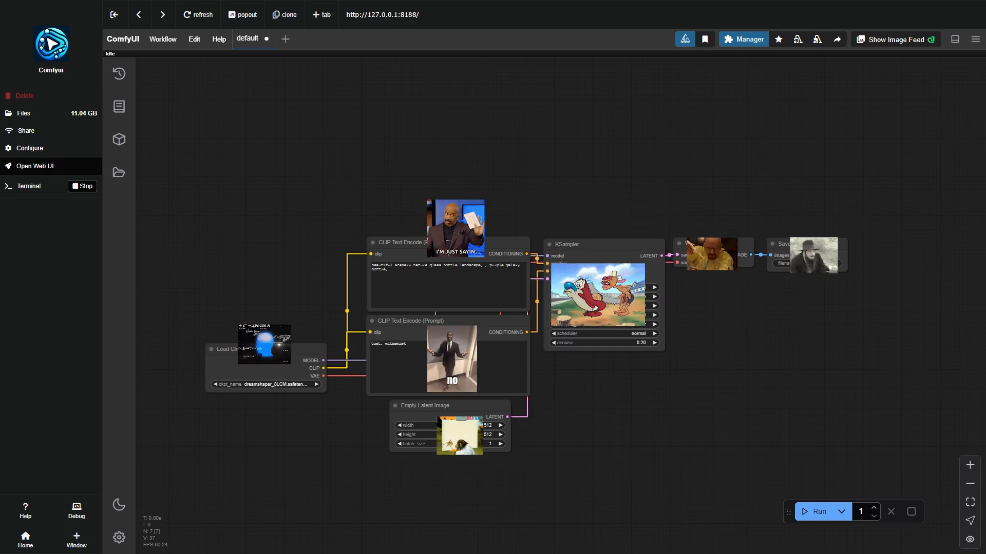
{"action": "left_click", "coordinate": [706, 239]}
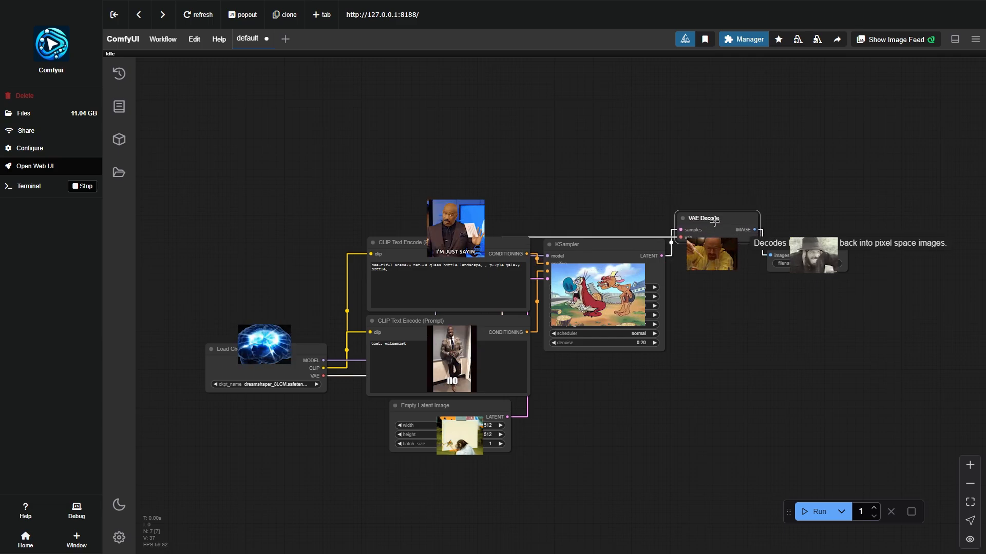
{"action": "left_click", "coordinate": [790, 300]}
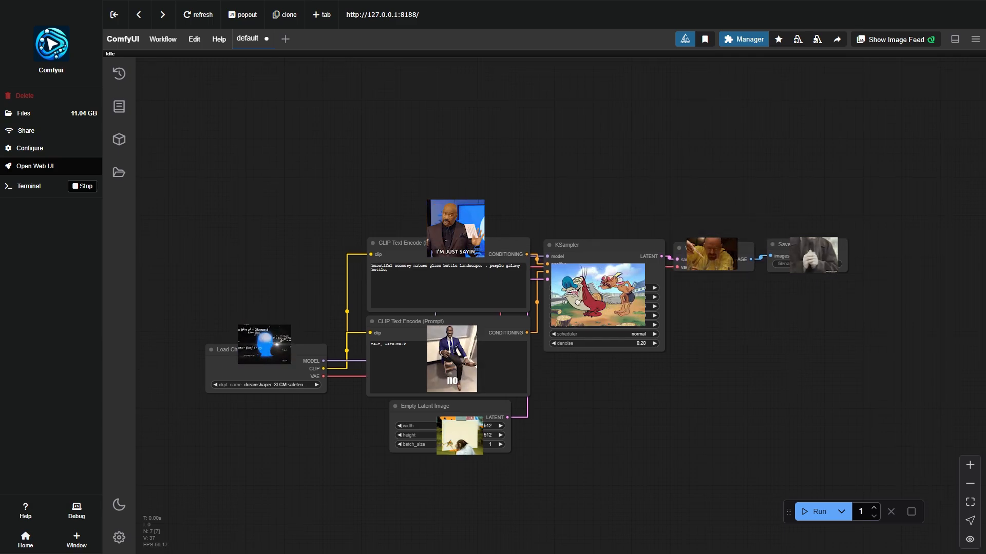
{"action": "mouse_move", "coordinate": [826, 245]}
{"action": "left_mouse_down"}
{"action": "mouse_move", "coordinate": [842, 251]}
{"action": "mouse_move", "coordinate": [832, 239]}
{"action": "mouse_move", "coordinate": [831, 248]}
{"action": "left_mouse_up"}
{"action": "left_click", "coordinate": [824, 312]}
{"action": "left_click", "coordinate": [772, 352]}
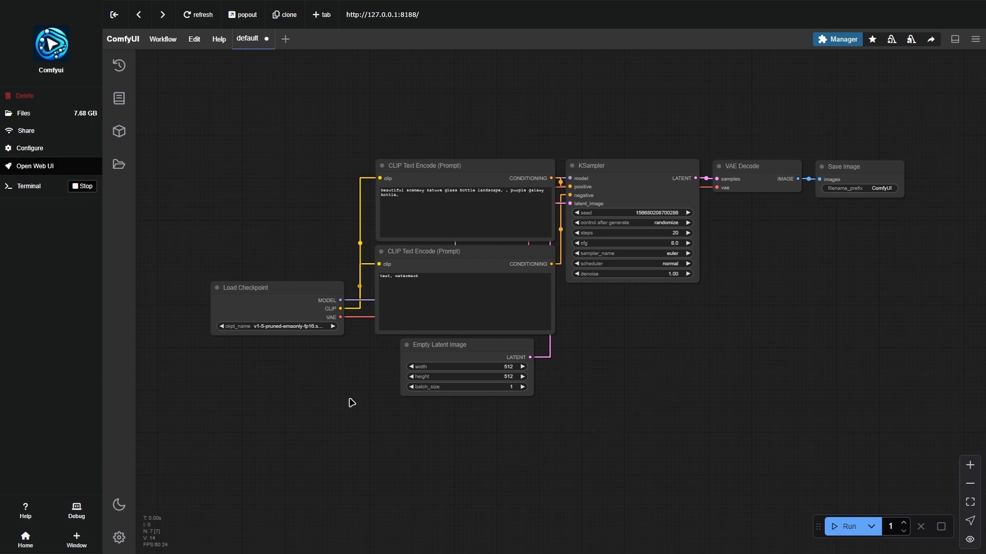
Look at the built-in workflow templates and the trending workflows on the Comfy Workflows website, and close the template browser.
{"action": "left_click", "coordinate": [162, 40]}
{"action": "left_click", "coordinate": [160, 100]}
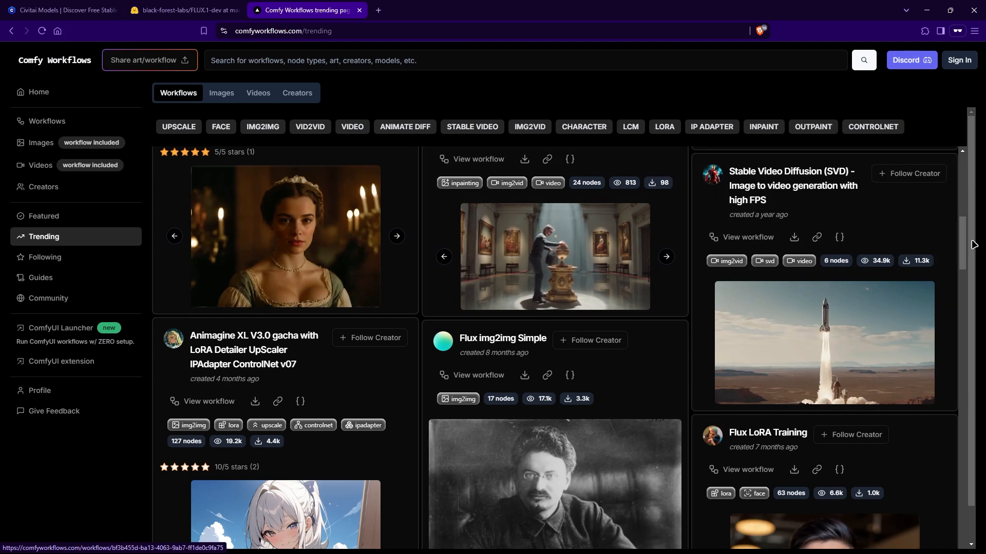
{"action": "scroll", "coordinate": [955, 251], "scroll_direction": "down", "scroll_amount": 15}
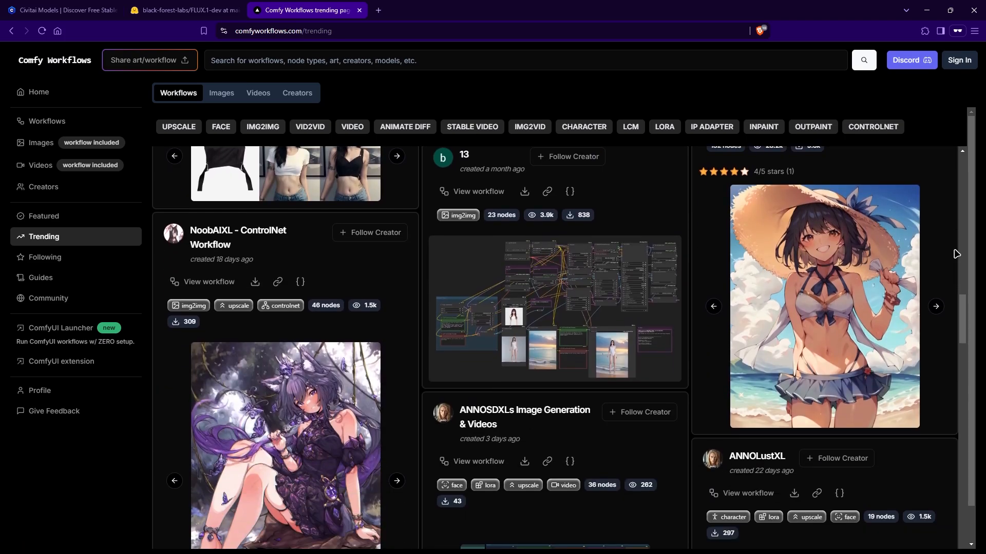
{"action": "scroll", "coordinate": [954, 253], "scroll_direction": "down", "scroll_amount": 6}
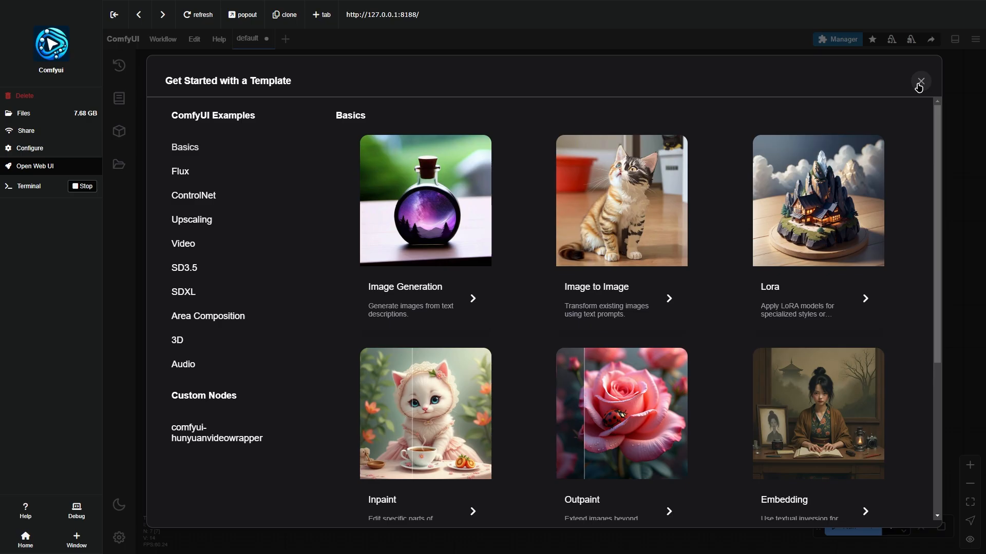
{"action": "left_click", "coordinate": [920, 82]}
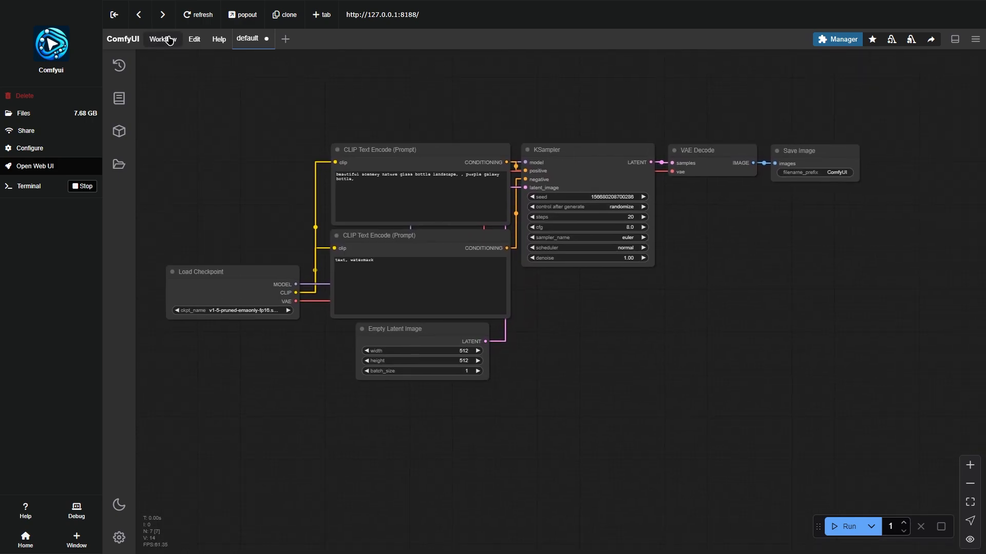
Load the Image Generation template as a new workflow and close the original default workflow.
{"action": "left_click", "coordinate": [162, 39]}
{"action": "left_click", "coordinate": [184, 99]}
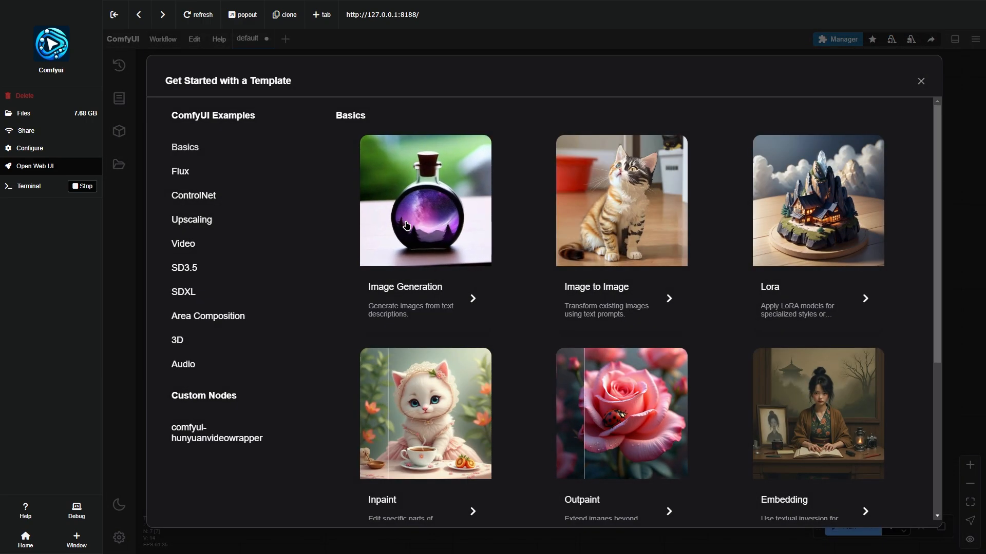
{"action": "left_click", "coordinate": [457, 286]}
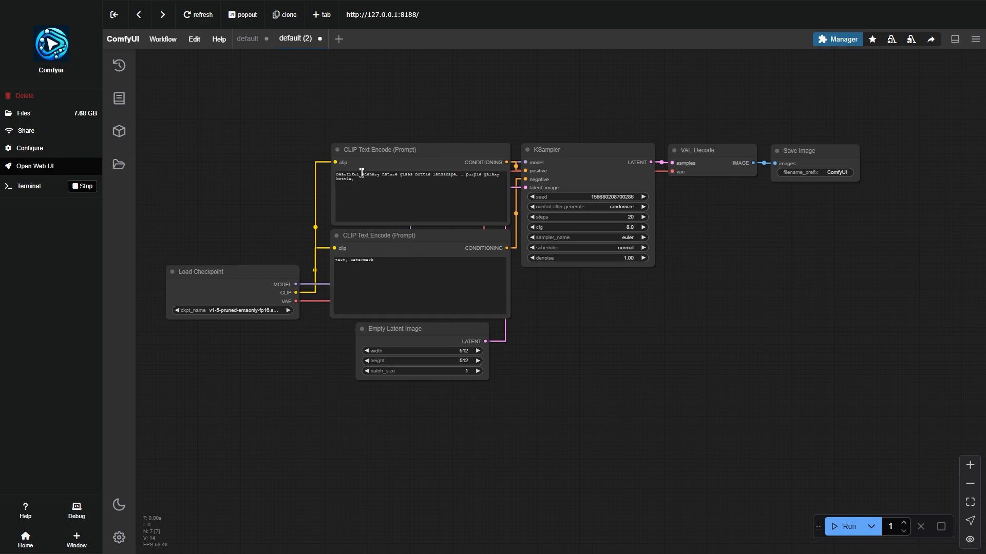
{"action": "left_click", "coordinate": [266, 39]}
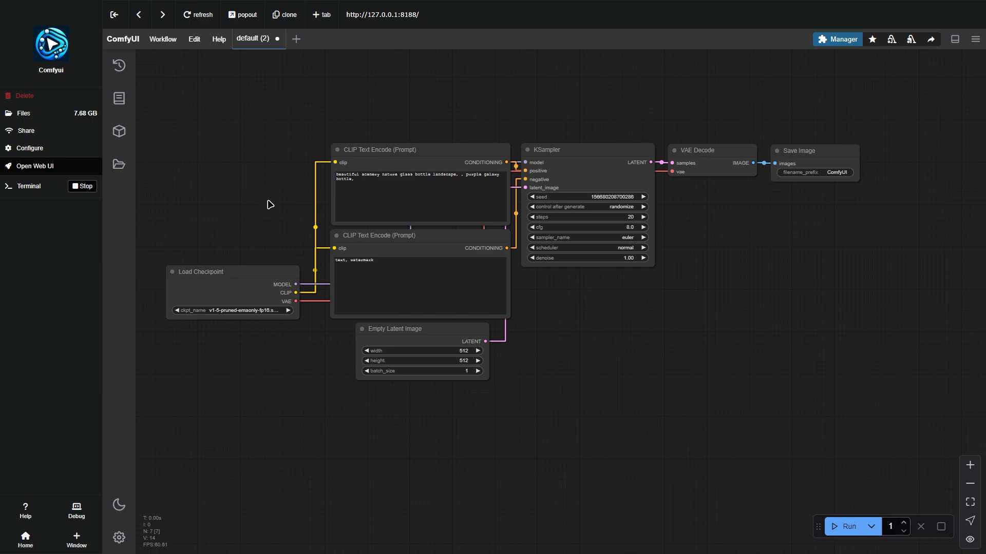
Select the Load Checkpoint node with a selection box and mute it.
{"action": "scroll", "coordinate": [270, 205], "scroll_direction": "up", "scroll_amount": 2}
{"action": "scroll", "coordinate": [273, 198], "scroll_direction": "down", "scroll_amount": 5}
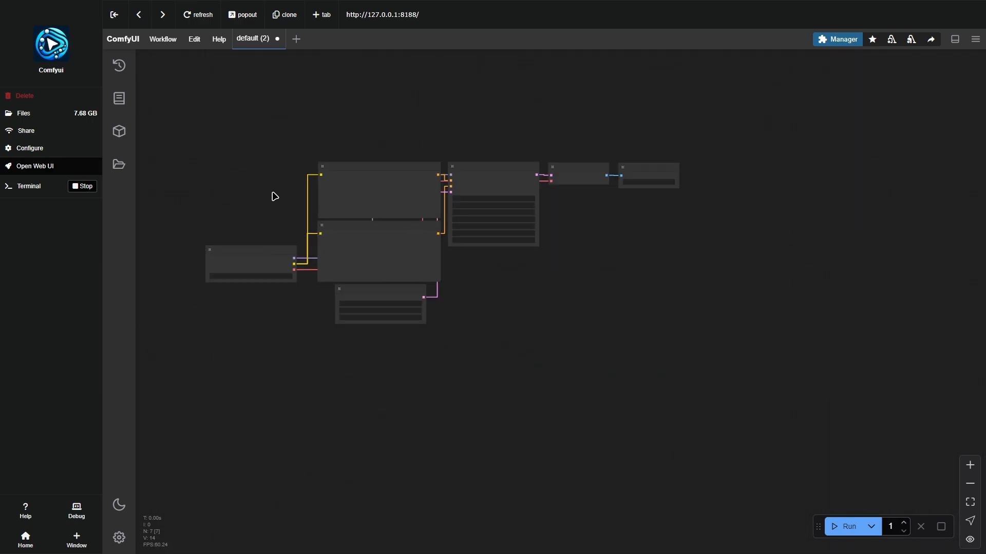
{"action": "scroll", "coordinate": [275, 197], "scroll_direction": "up", "scroll_amount": 12}
{"action": "scroll", "coordinate": [274, 197], "scroll_direction": "down", "scroll_amount": 8}
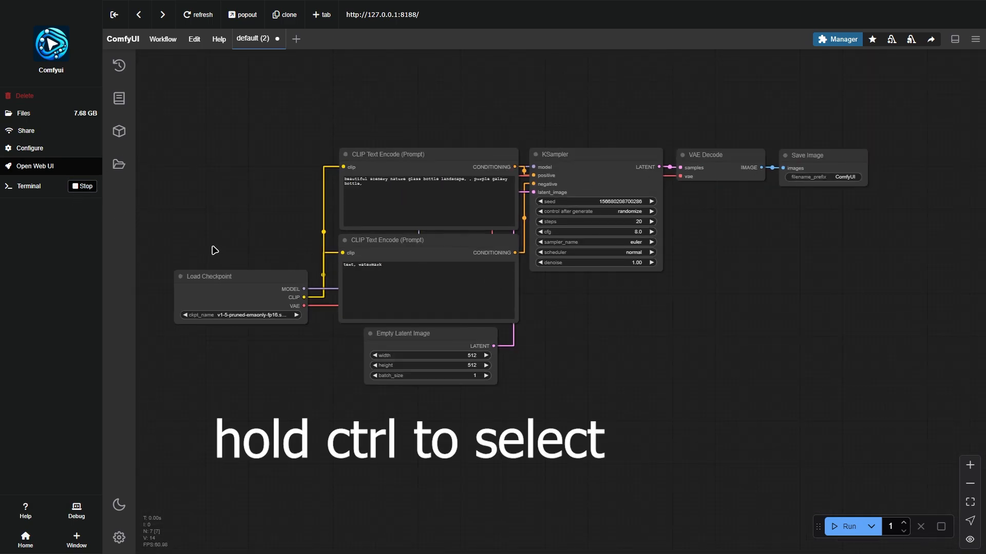
{"action": "left_click_drag", "start_coordinate": [203, 235], "coordinate": [234, 242]}
{"action": "left_click_drag", "start_coordinate": [244, 251], "coordinate": [289, 333]}
{"action": "key", "text": "ctrl+m"}
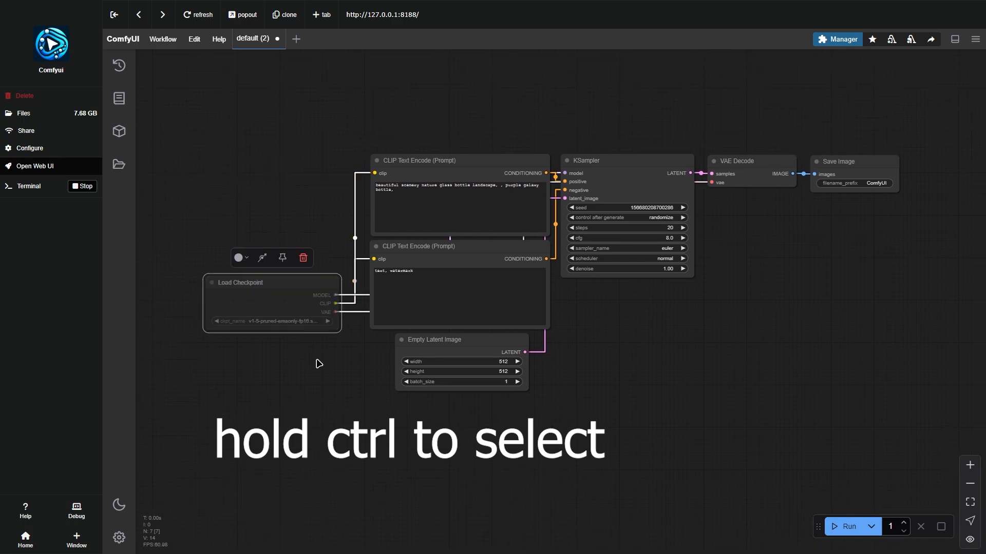
Select the muted Load Checkpoint node with a selection box and unmute it.
{"action": "left_click", "coordinate": [311, 377]}
{"action": "left_click_drag", "start_coordinate": [238, 245], "coordinate": [297, 325]}
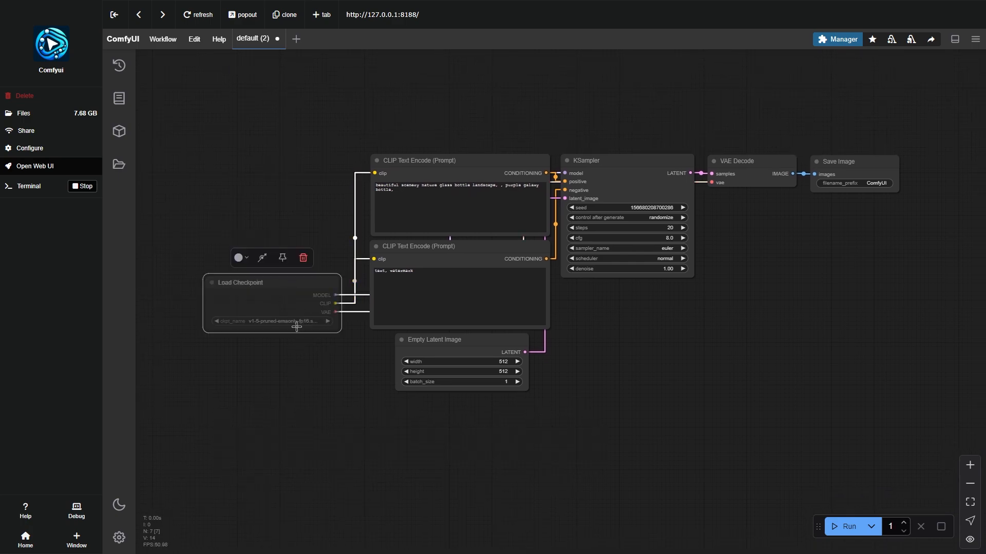
{"action": "key", "text": "ctrl+m"}
Bypass the two CLIP Text Encode (Prompt) nodes together, remove the bypass again and clear the selection.
{"action": "left_click_drag", "start_coordinate": [460, 126], "coordinate": [481, 362]}
{"action": "key", "text": "ctrl+b"}
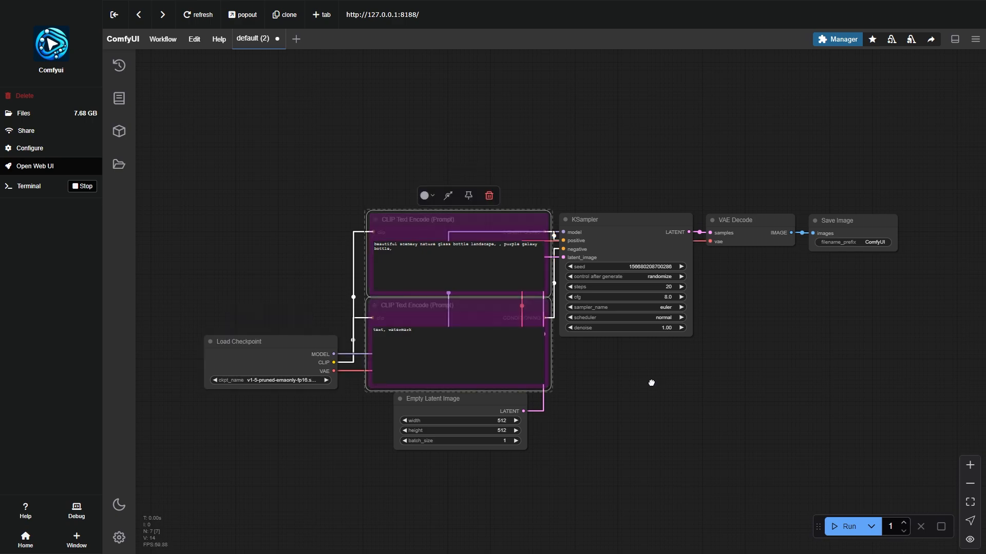
{"action": "left_click", "coordinate": [651, 385]}
{"action": "left_click_drag", "start_coordinate": [448, 186], "coordinate": [488, 362]}
{"action": "key", "text": "ctrl+b"}
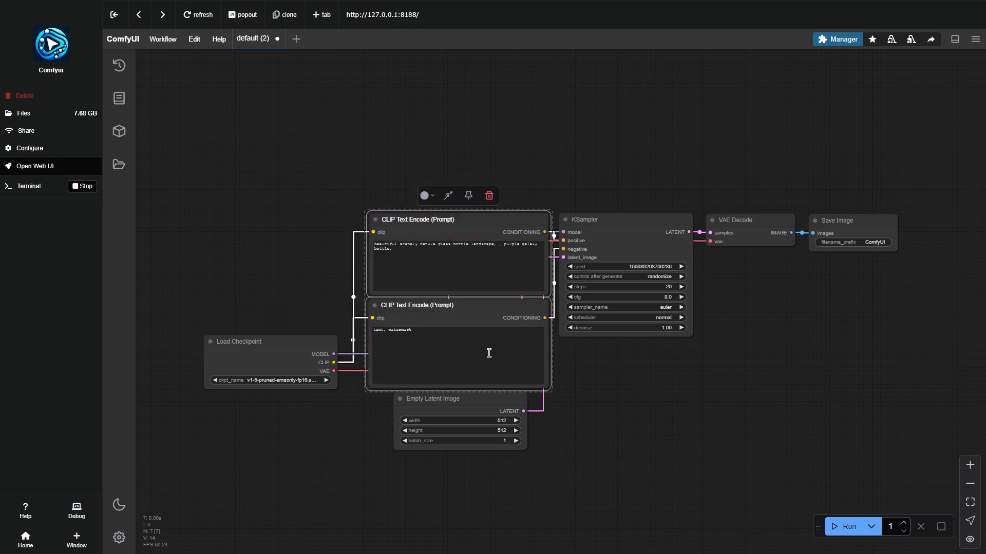
{"action": "left_click", "coordinate": [676, 384]}
Look through the Load Checkpoint node's model list, browse the Civitai models page, and switch to the FLUX.1-dev page.
{"action": "left_click_drag", "start_coordinate": [691, 394], "coordinate": [683, 343]}
{"action": "left_click", "coordinate": [263, 331]}
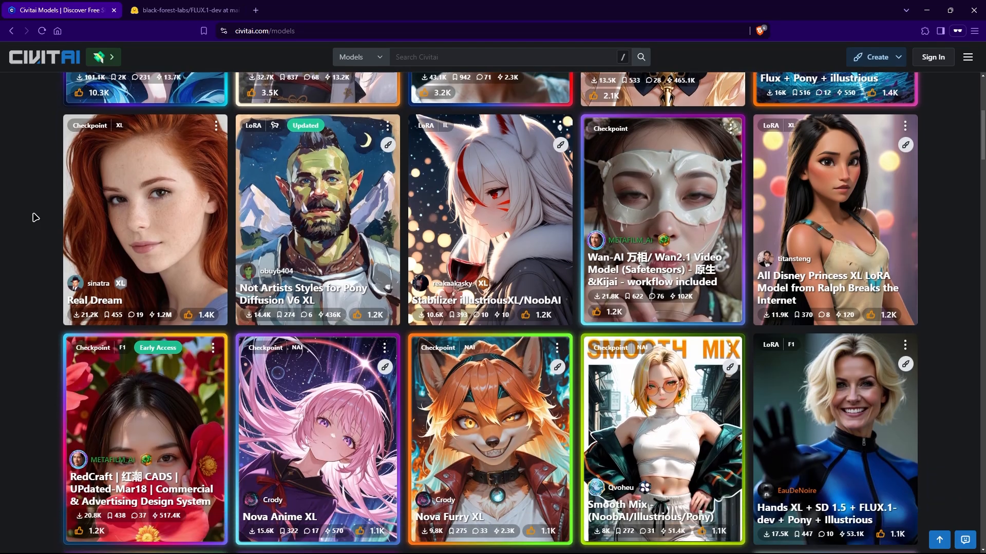
{"action": "scroll", "coordinate": [34, 215], "scroll_direction": "down", "scroll_amount": 10}
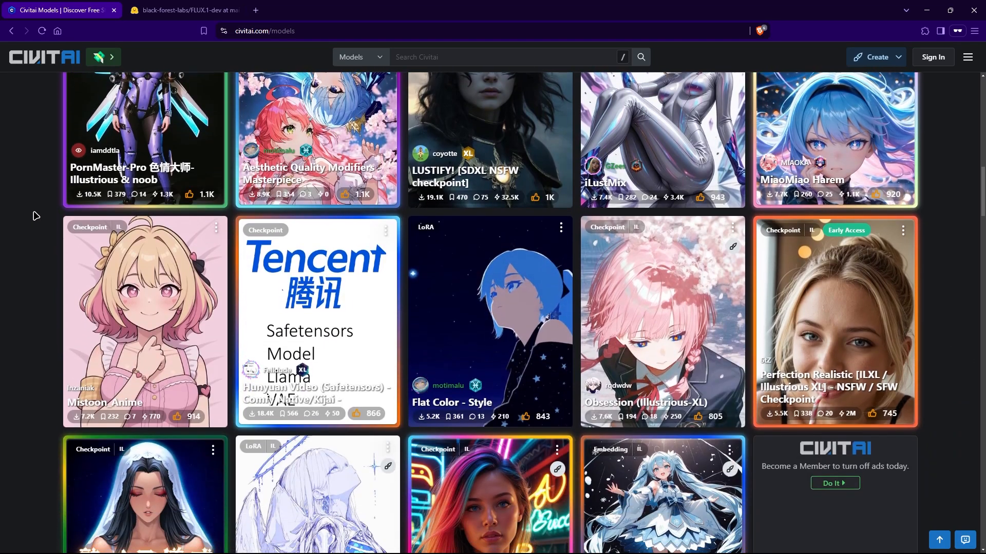
{"action": "scroll", "coordinate": [34, 215], "scroll_direction": "down", "scroll_amount": 10}
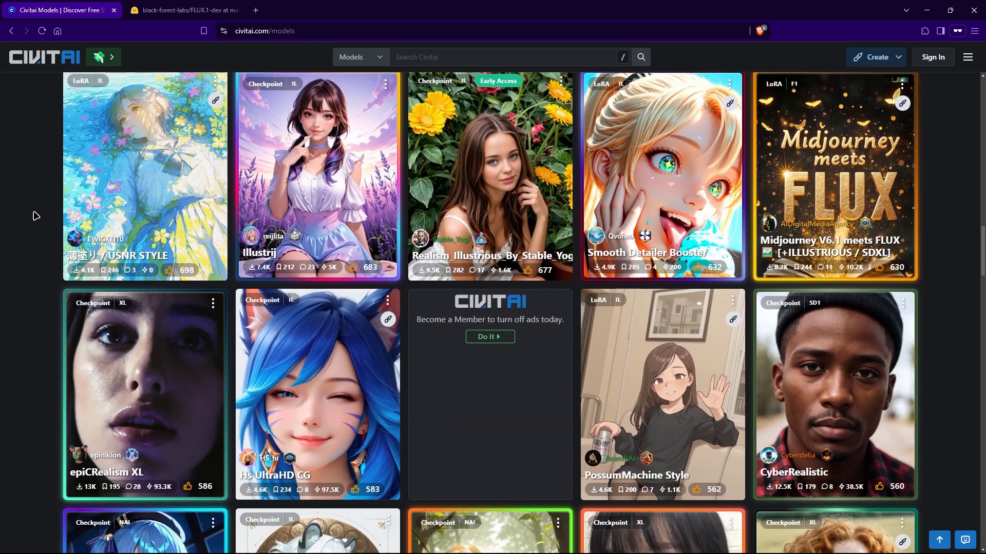
{"action": "scroll", "coordinate": [33, 215], "scroll_direction": "down", "scroll_amount": 6}
{"action": "left_click", "coordinate": [161, 6]}
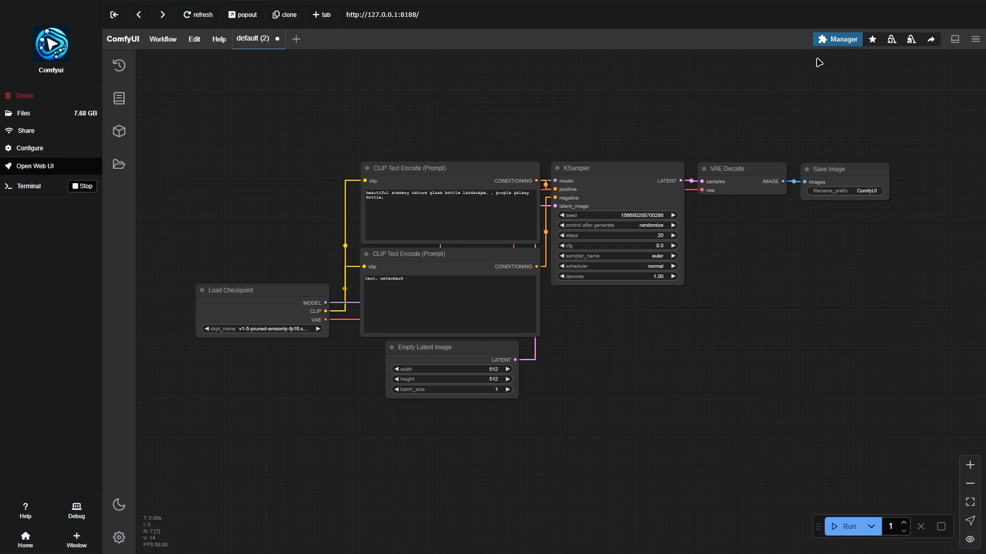
Open the Custom Nodes Manager in ComfyUI Manager and look through the available node packs.
{"action": "left_click", "coordinate": [834, 40]}
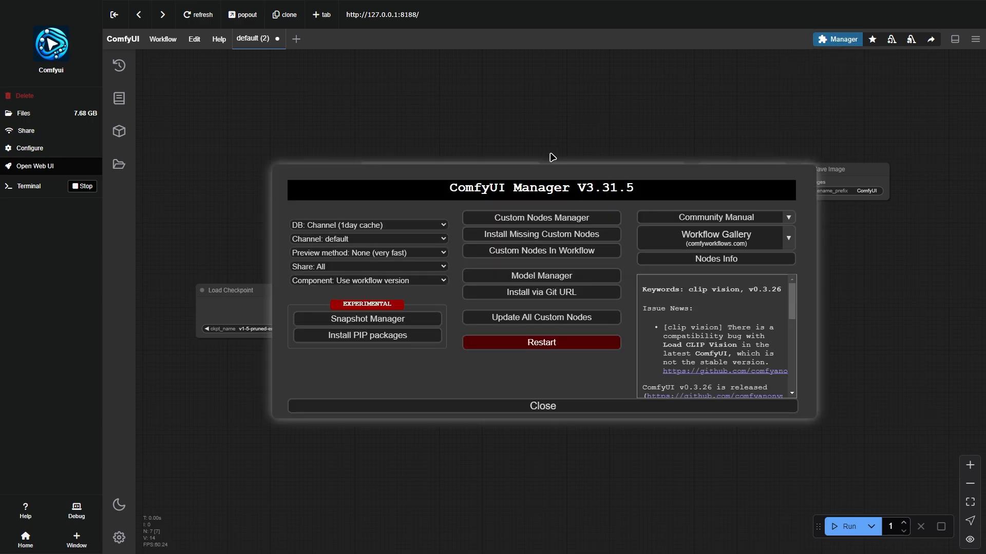
{"action": "left_click", "coordinate": [521, 231]}
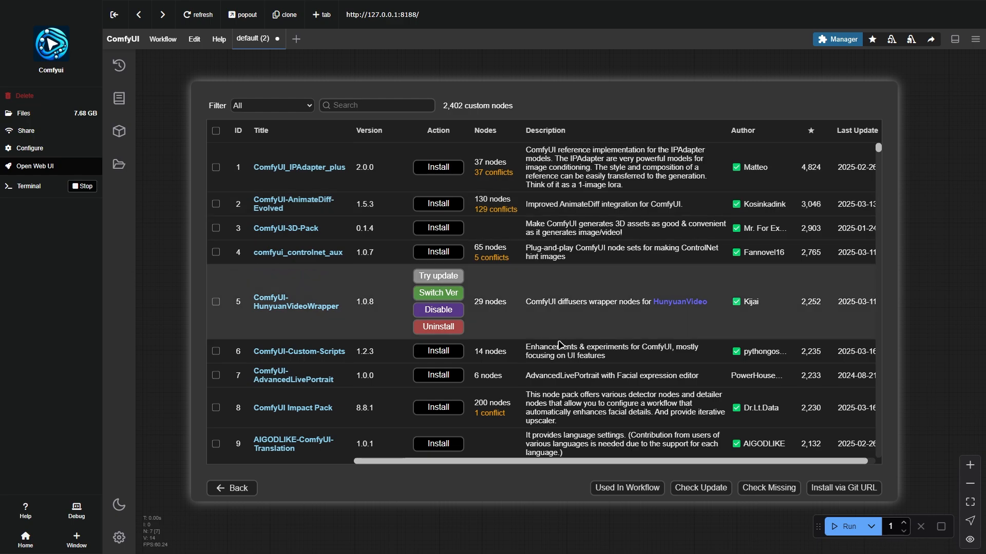
{"action": "scroll", "coordinate": [554, 367], "scroll_direction": "down", "scroll_amount": 5}
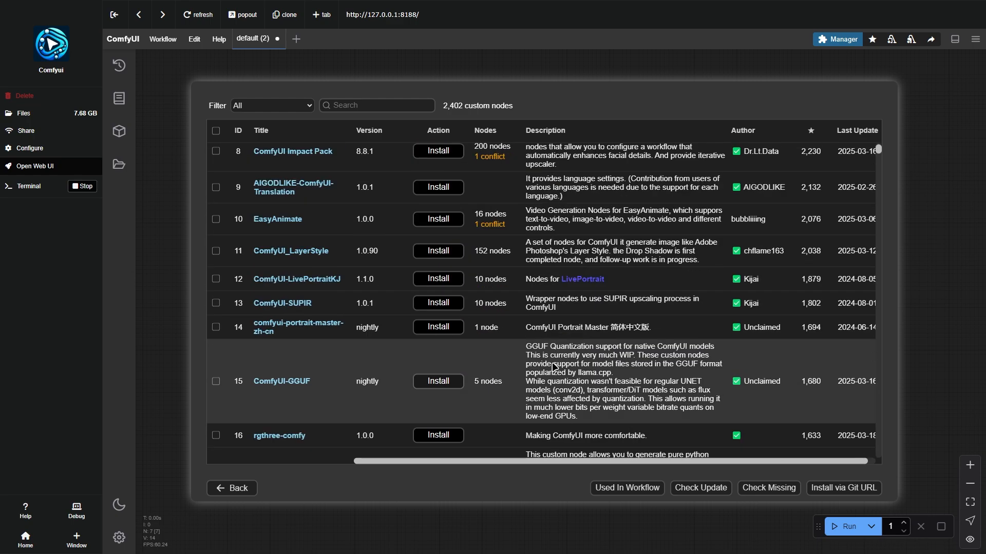
{"action": "scroll", "coordinate": [554, 367], "scroll_direction": "up", "scroll_amount": 5}
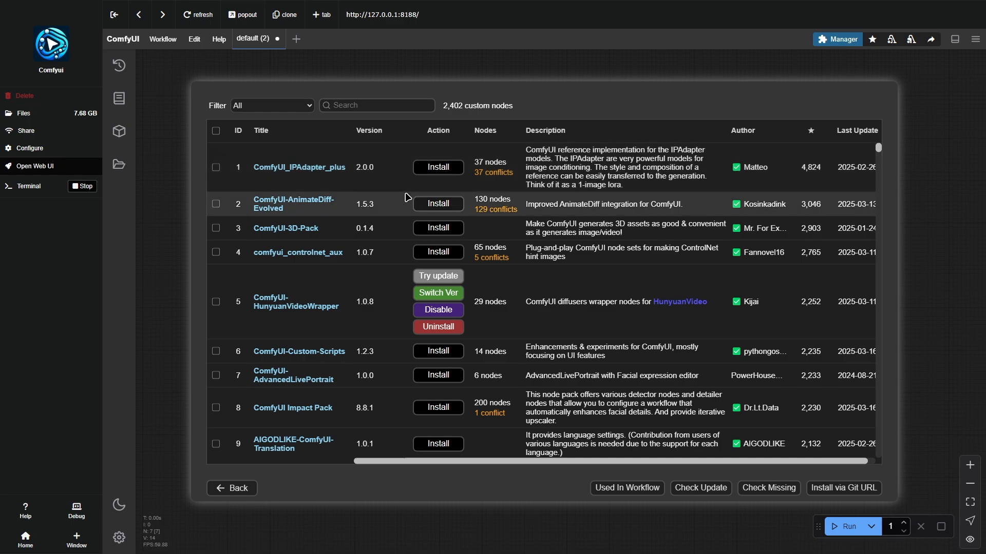
Search the custom nodes for "comfyui manager" and install the comfyui-workspace-manager pack.
{"action": "left_click", "coordinate": [355, 104]}
{"action": "type", "text": "comfyui manager"}
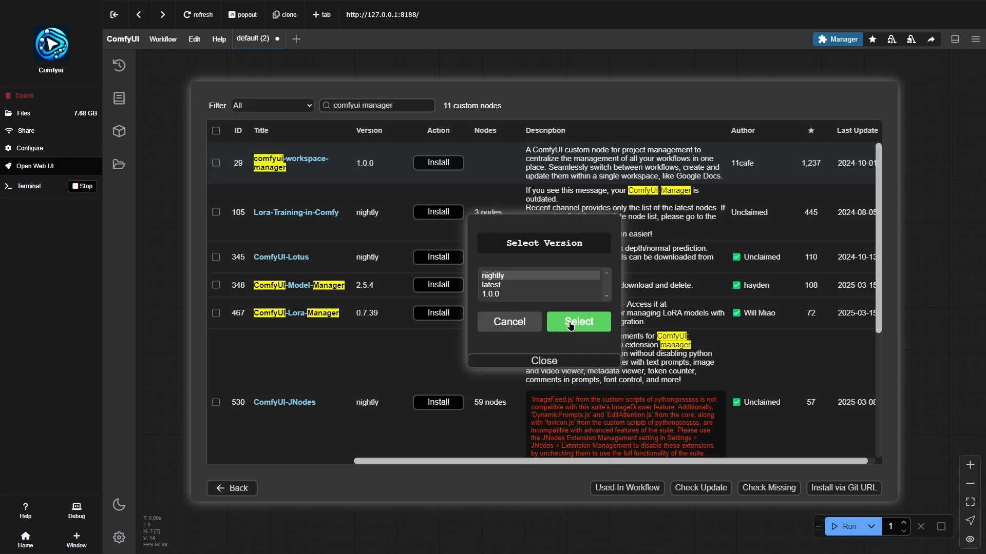
{"action": "left_click", "coordinate": [565, 322]}
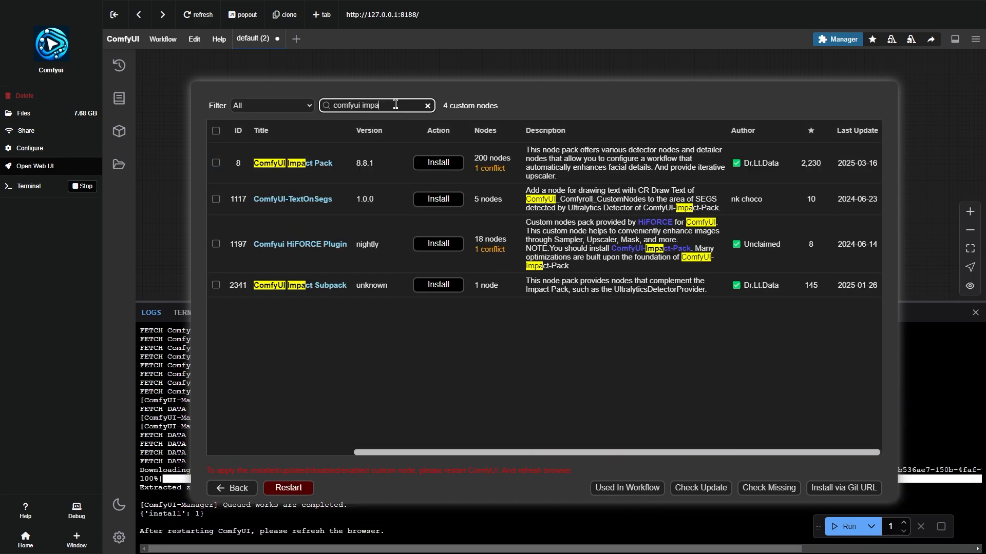
Search the custom nodes for "comfyui impact" and install the latest version of ComfyUI Impact Pack.
{"action": "type", "text": "t"}
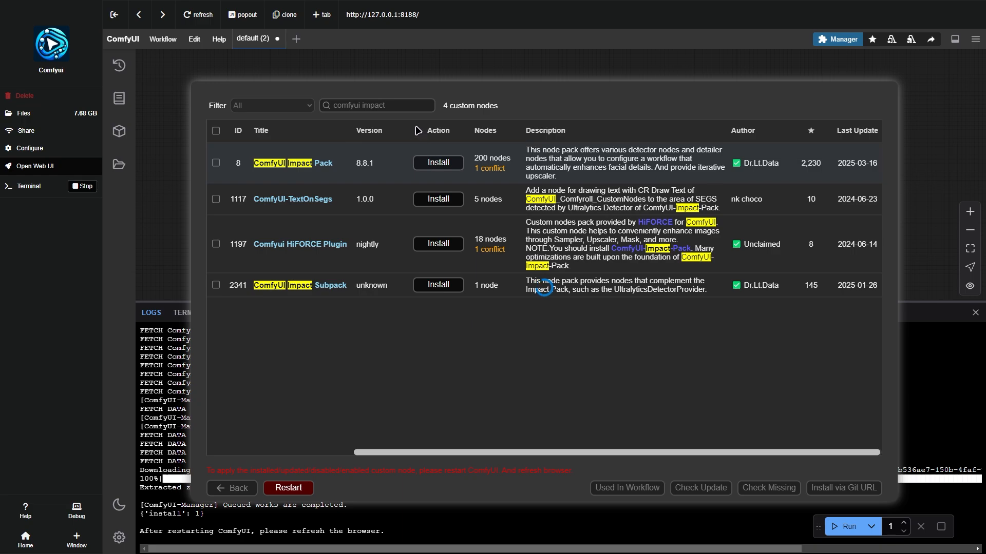
{"action": "left_click", "coordinate": [439, 163]}
{"action": "left_click", "coordinate": [494, 261]}
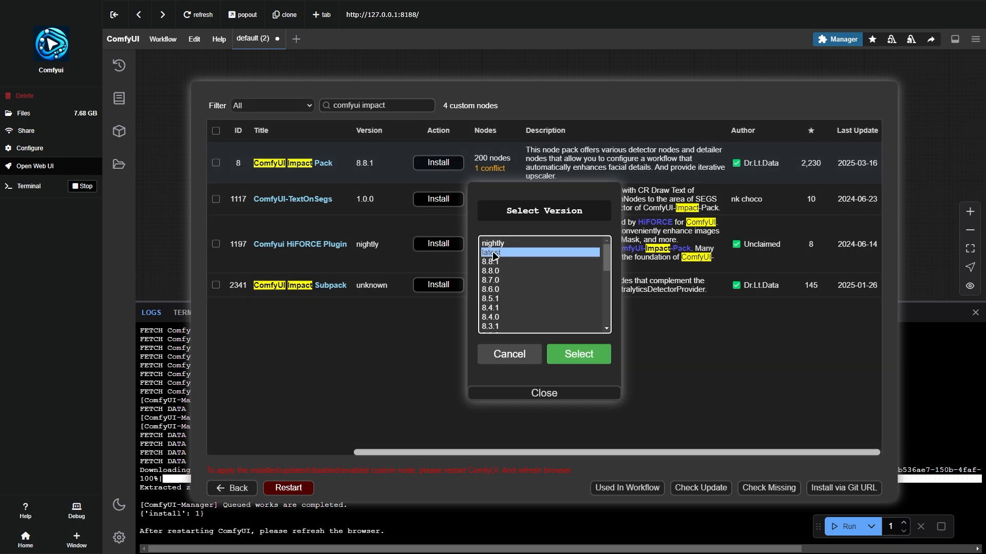
{"action": "left_click", "coordinate": [569, 355]}
Search the custom nodes for "comfyui inspire" and install the latest version of ComfyUI Inspire Pack.
{"action": "double_click", "coordinate": [408, 108]}
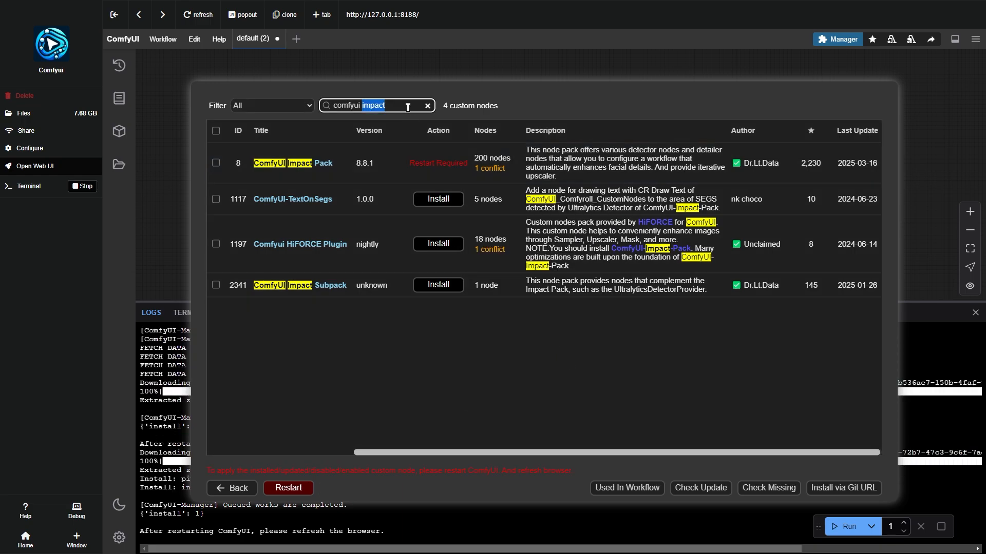
{"action": "type", "text": "inspire"}
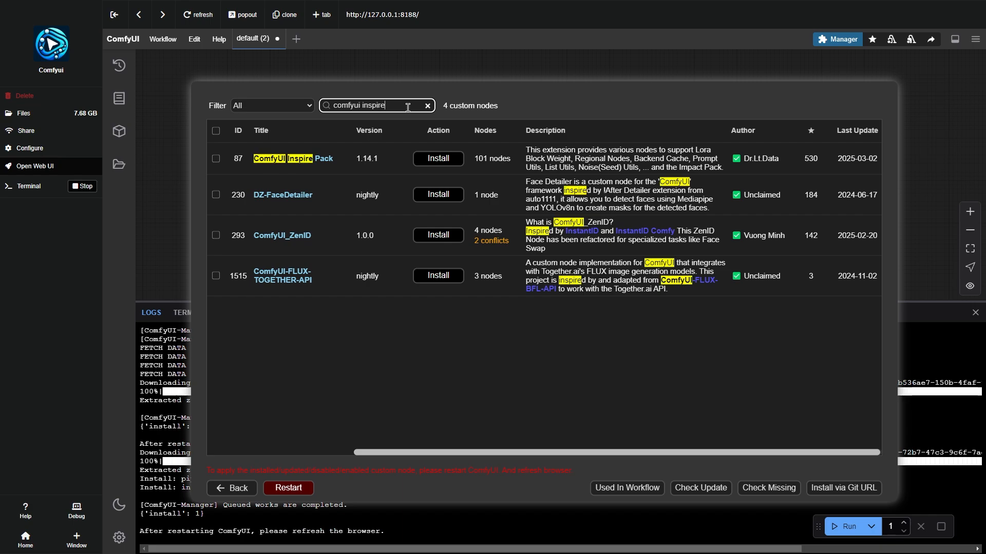
{"action": "left_click", "coordinate": [439, 159]}
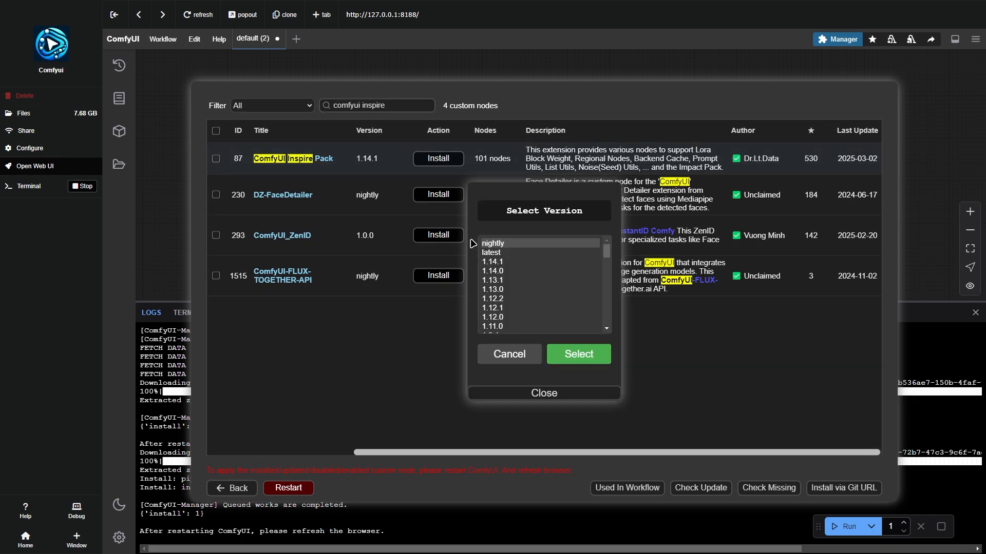
{"action": "left_click", "coordinate": [494, 254]}
{"action": "left_click", "coordinate": [579, 354]}
Search the custom nodes for "tensor" and install the latest version of ComfyUI_TensorRT.
{"action": "triple_click", "coordinate": [394, 104]}
{"action": "type", "text": "tensor"}
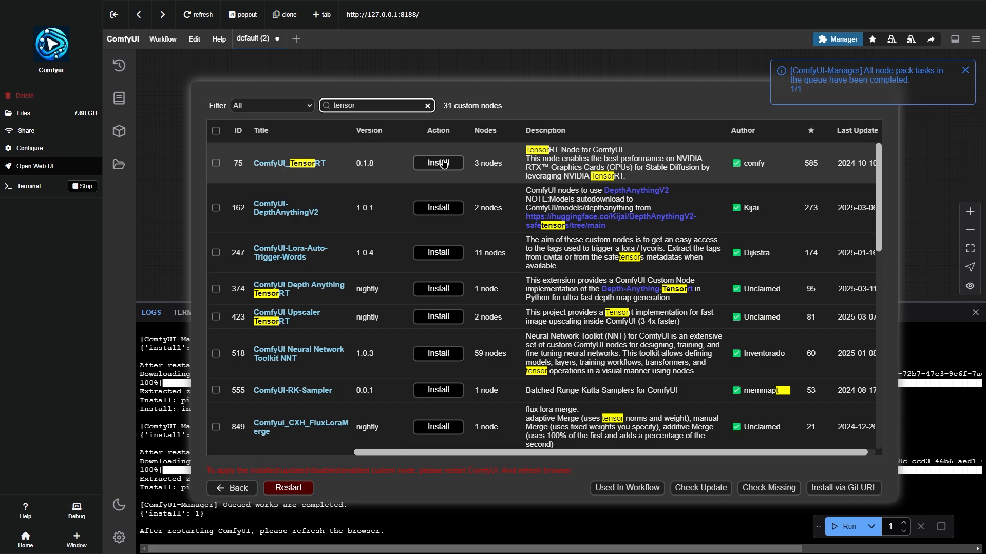
{"action": "left_click", "coordinate": [443, 163]}
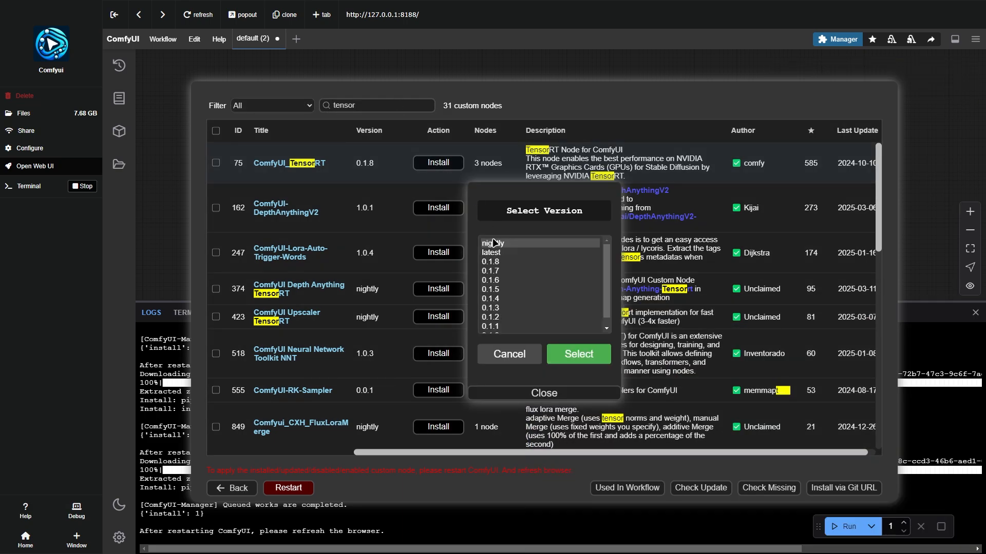
{"action": "left_click", "coordinate": [496, 255]}
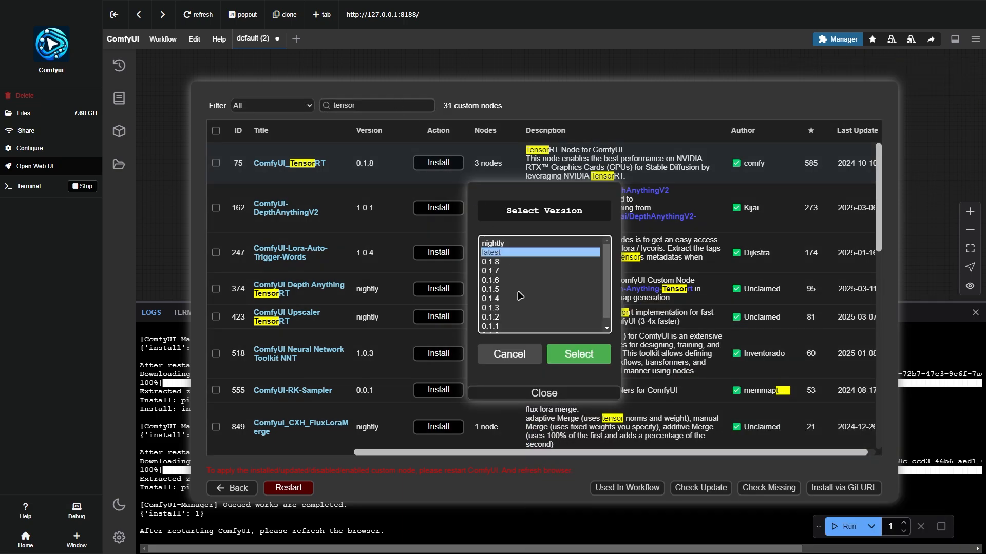
{"action": "left_click", "coordinate": [560, 350]}
Search the custom nodes for "controlnet auxil" and install the latest version of ComfyUI-ControlnetAux.
{"action": "double_click", "coordinate": [393, 106]}
{"action": "type", "text": "control"}
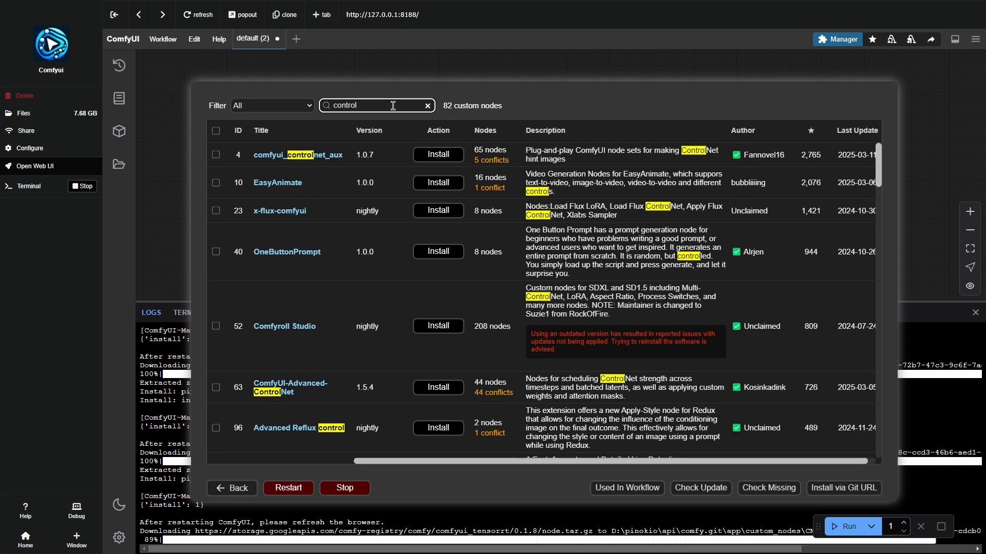
{"action": "type", "text": "net au"}
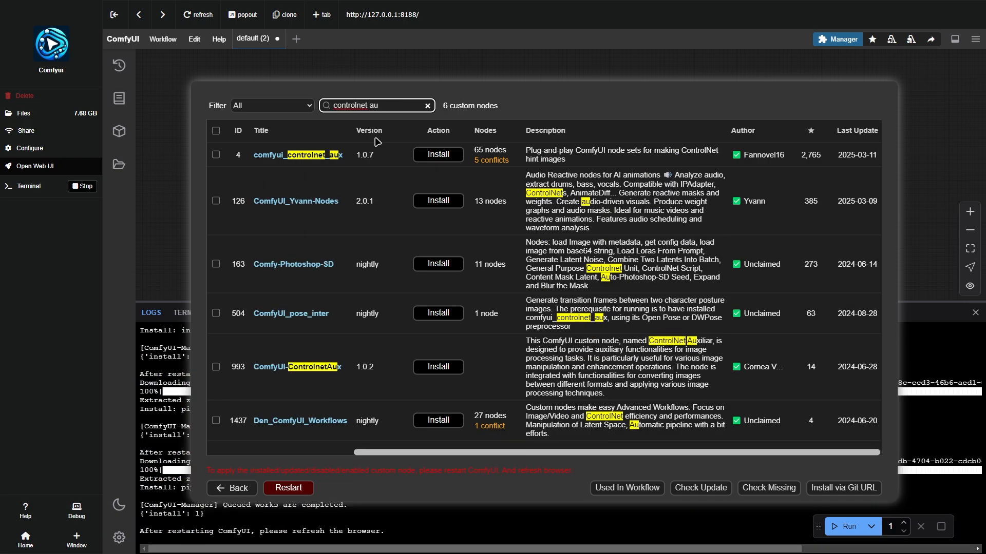
{"action": "type", "text": "xil"}
{"action": "left_click", "coordinate": [441, 176]}
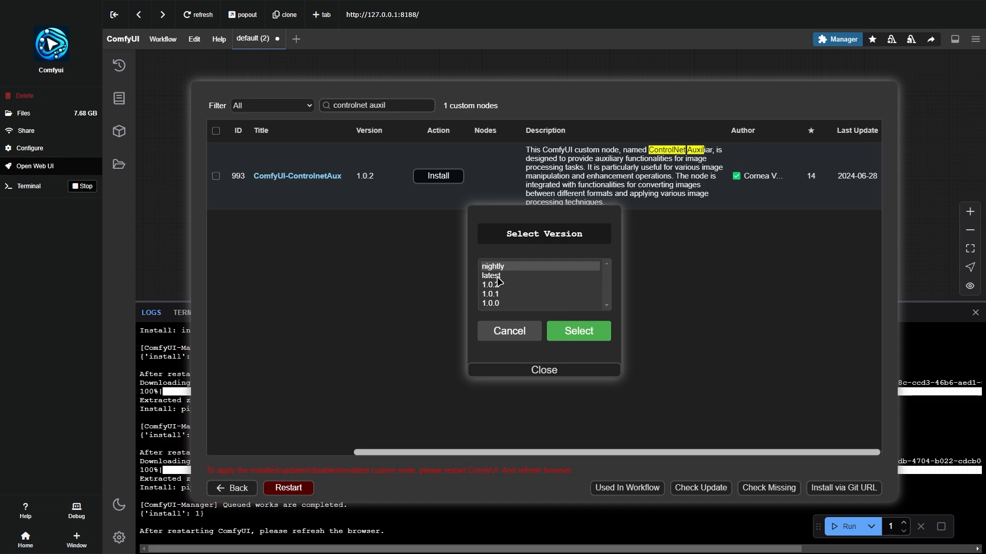
{"action": "left_click", "coordinate": [500, 277]}
{"action": "left_click", "coordinate": [556, 331]}
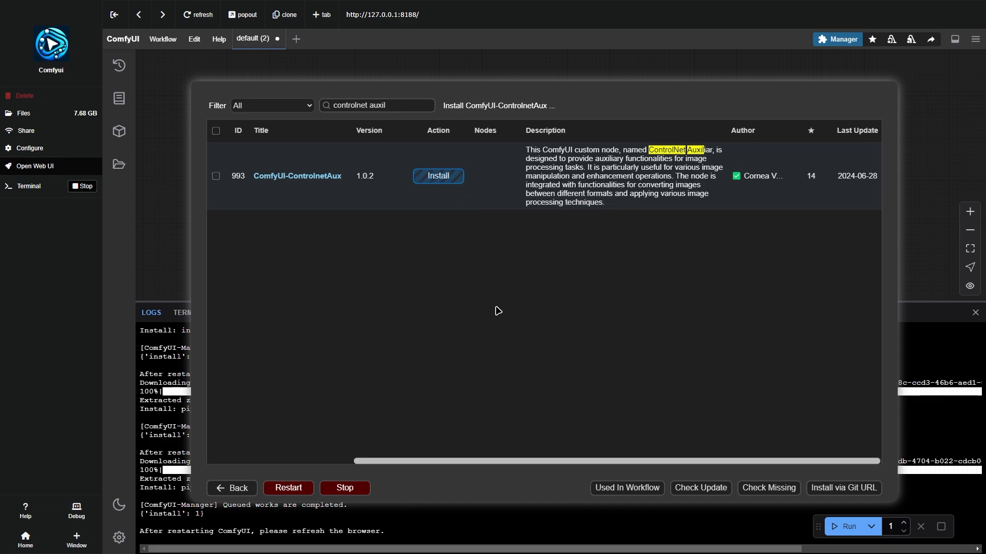
Install the nightly version of ComfyUI-GGUF, and find and install the ComfyUI-Image-Selector pack.
{"action": "triple_click", "coordinate": [396, 106]}
{"action": "type", "text": "comfyui gguf"}
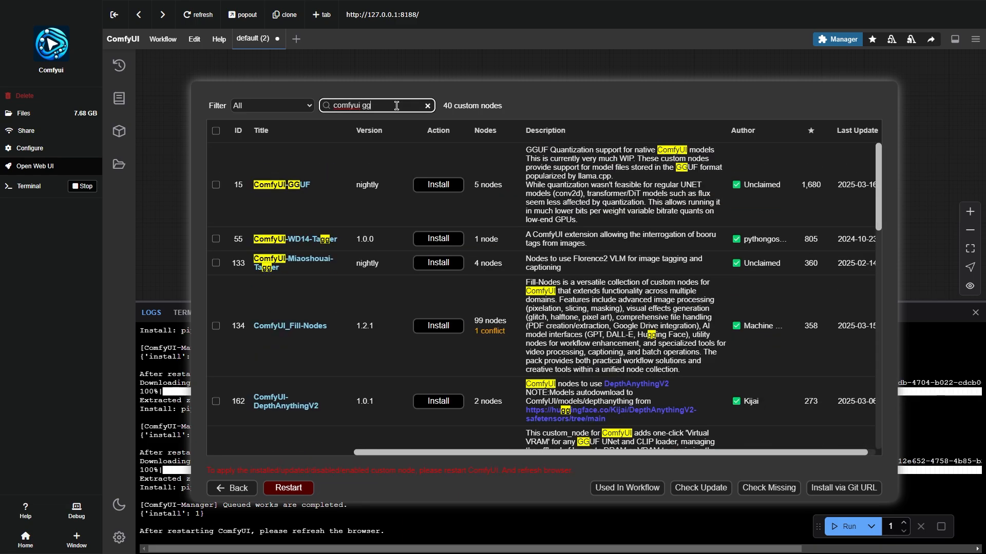
{"action": "left_click", "coordinate": [445, 186]}
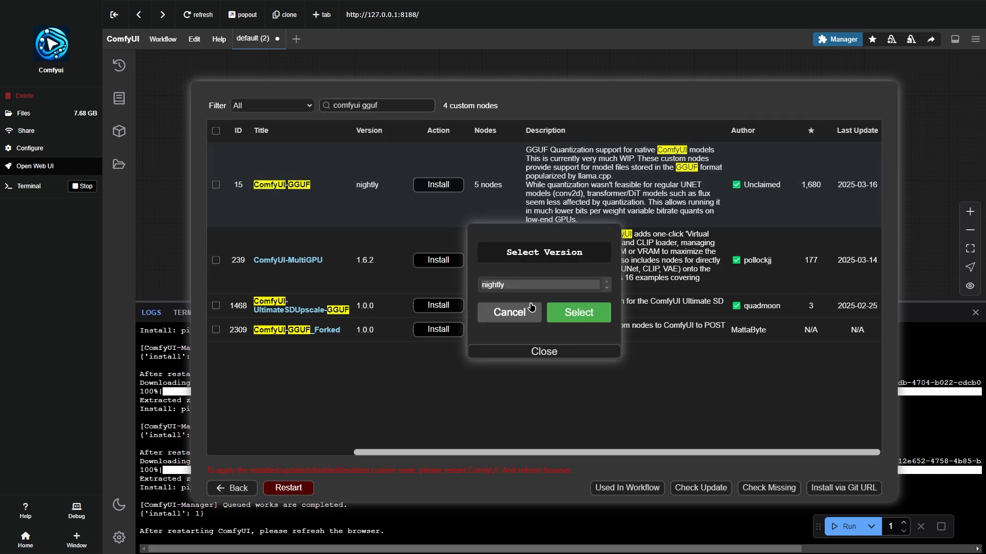
{"action": "left_click", "coordinate": [571, 311]}
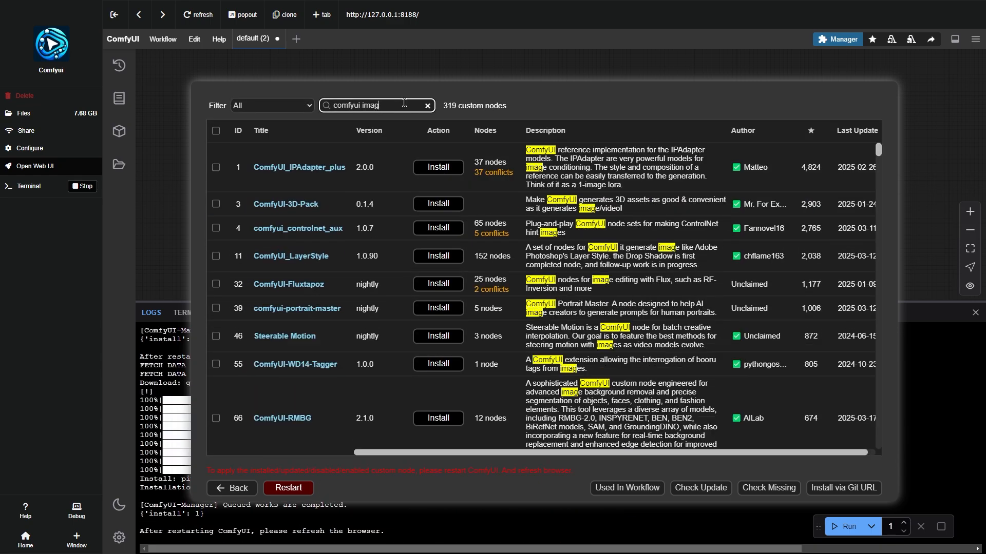
{"action": "type", "text": "e select"}
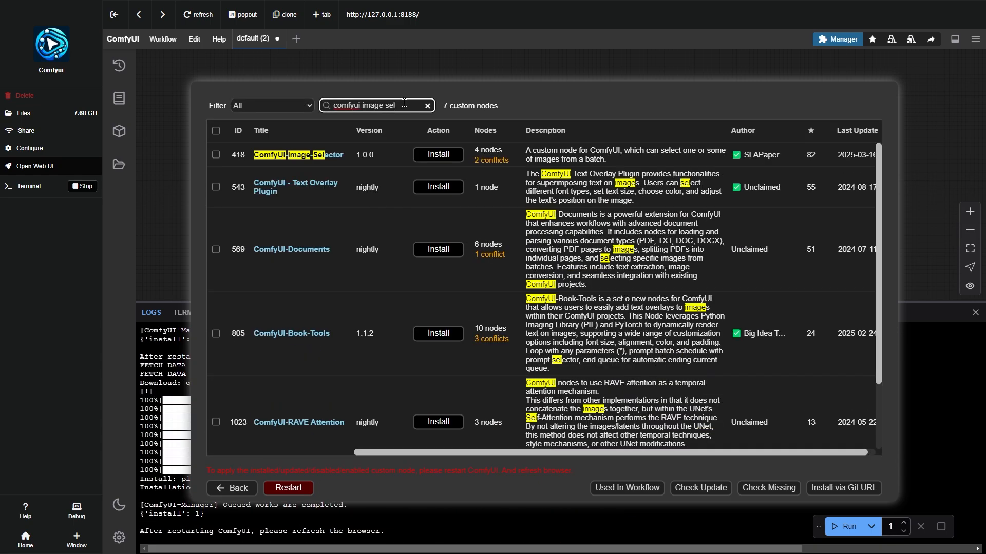
{"action": "left_click", "coordinate": [429, 153]}
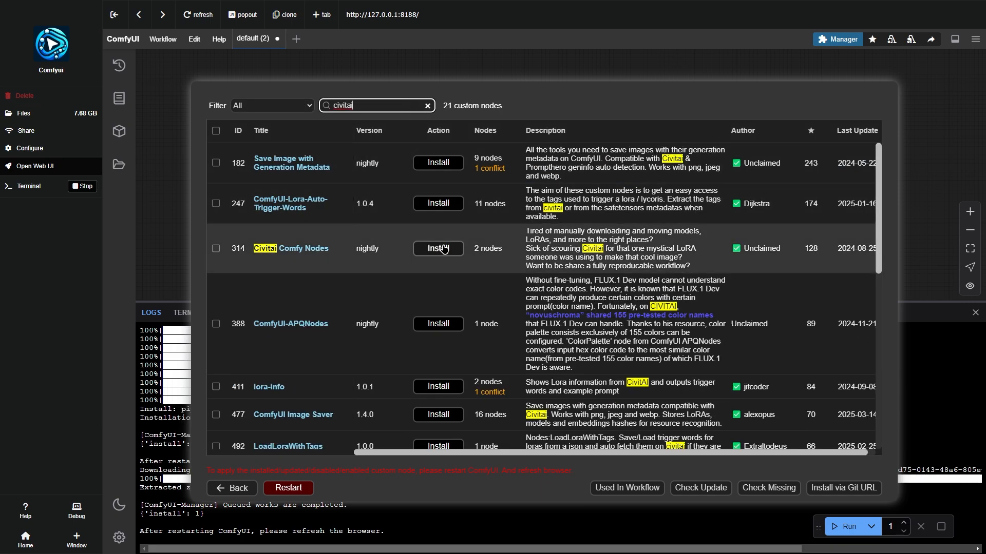
Install the Civitai Comfy Nodes pack and the LoadLoraWithTags pack, searching for "load lora with" to find the second.
{"action": "left_click", "coordinate": [440, 249]}
{"action": "left_click", "coordinate": [578, 312]}
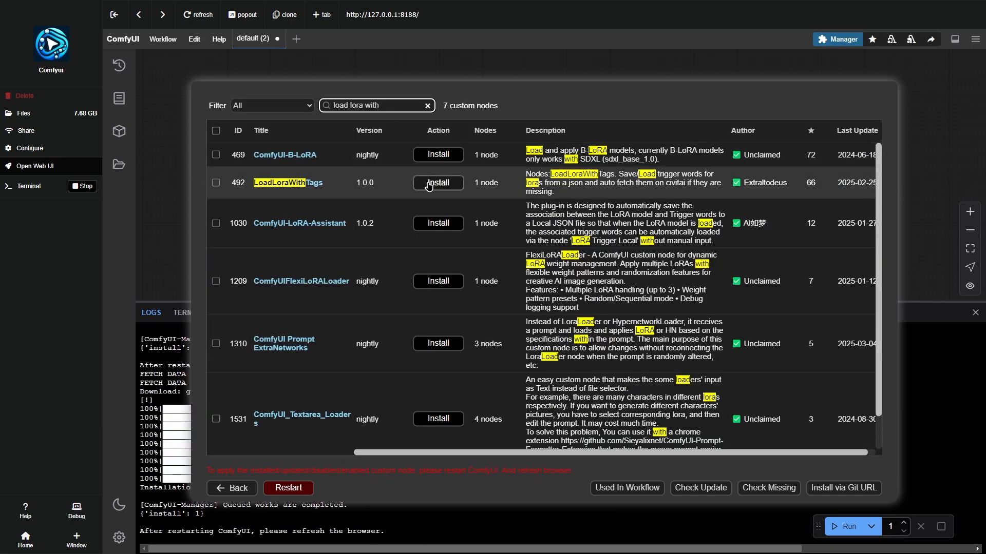
{"action": "left_click", "coordinate": [429, 184]}
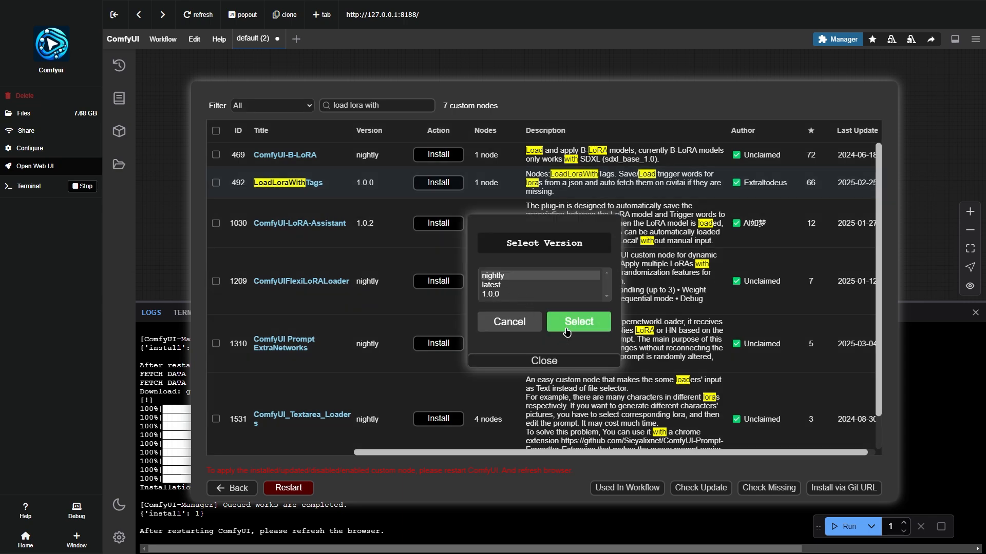
{"action": "left_click", "coordinate": [570, 321]}
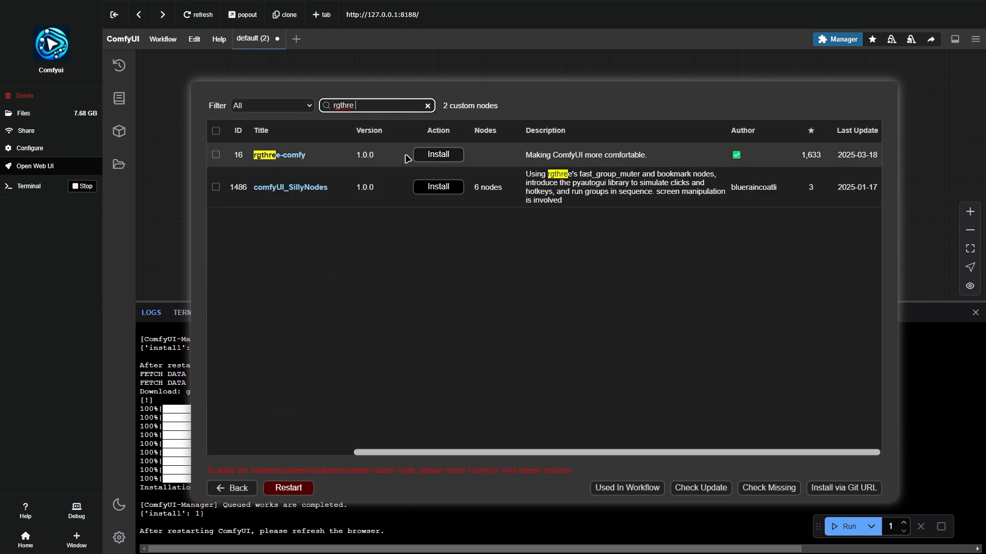
Install version 1.0.0 of rgthree-comfy, and search for "lora info" to install the lora-info pack.
{"action": "left_click", "coordinate": [437, 155]}
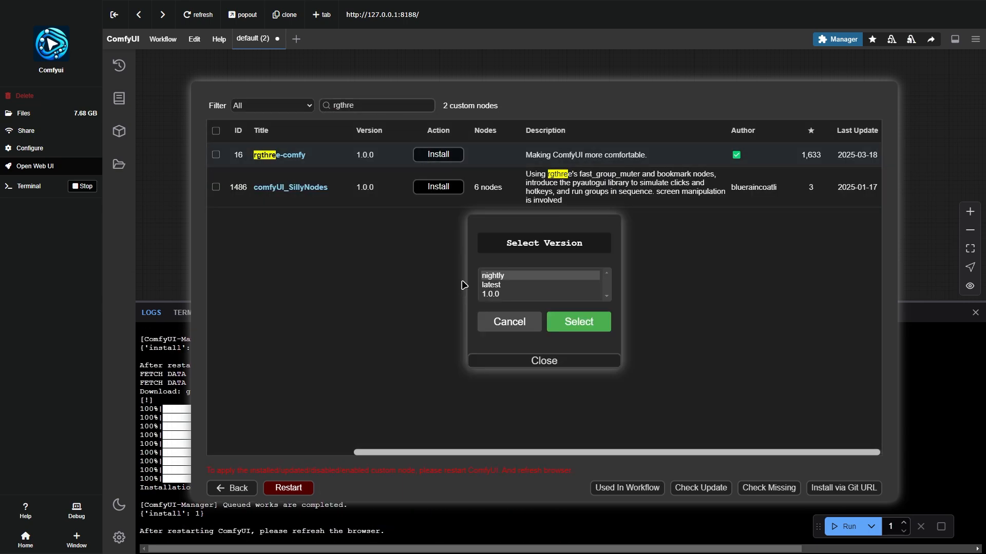
{"action": "left_click", "coordinate": [494, 296]}
{"action": "left_click", "coordinate": [569, 323]}
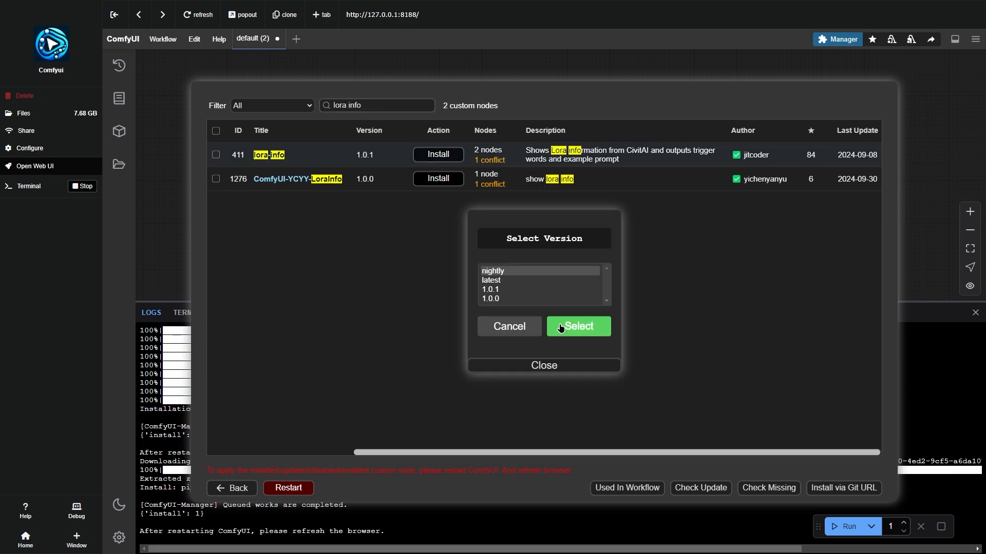
{"action": "left_click", "coordinate": [564, 327]}
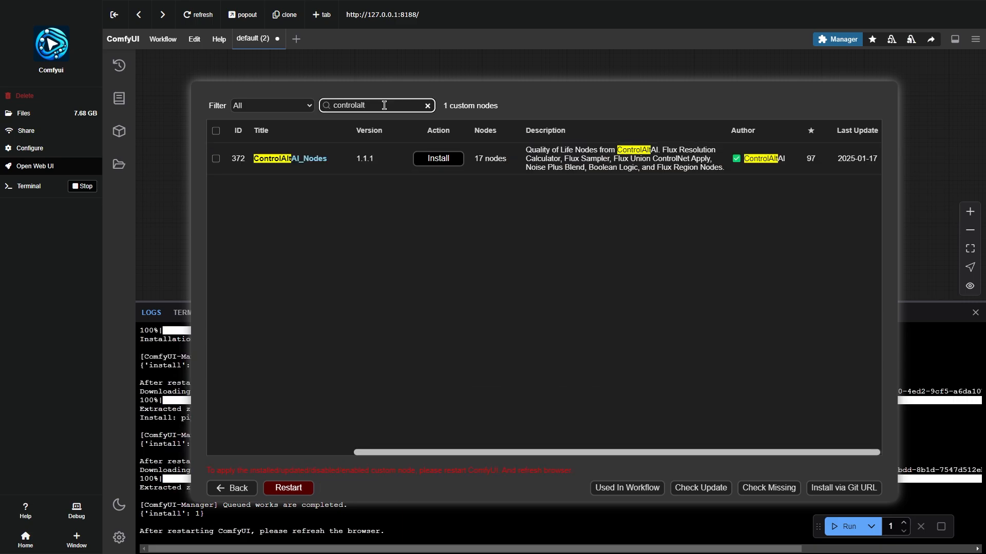
Install the ControlAltAI_Nodes pack, and restart ComfyUI with the browser refreshed to apply the installed node packs.
{"action": "left_click", "coordinate": [438, 159]}
{"action": "left_click", "coordinate": [575, 327]}
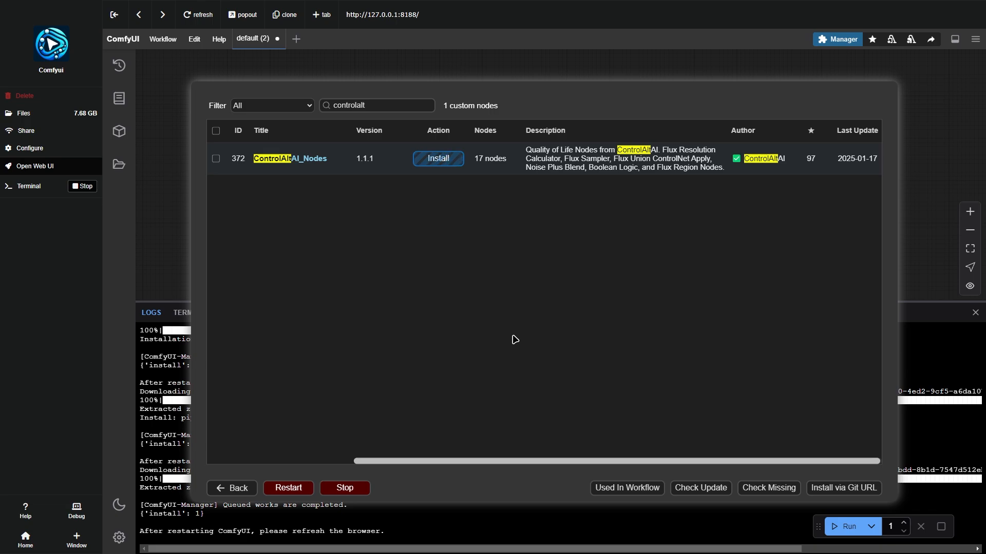
{"action": "left_click", "coordinate": [228, 488]}
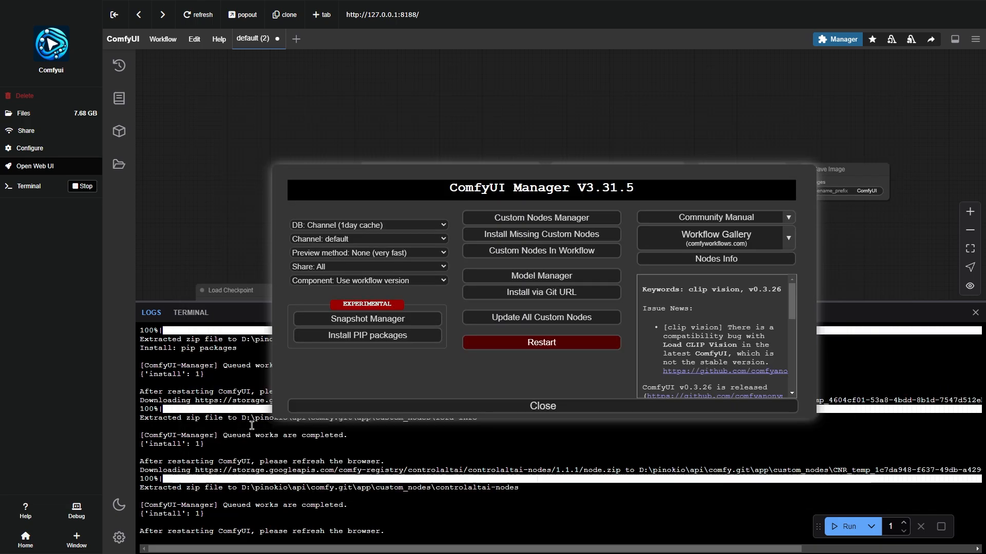
{"action": "left_click", "coordinate": [503, 353]}
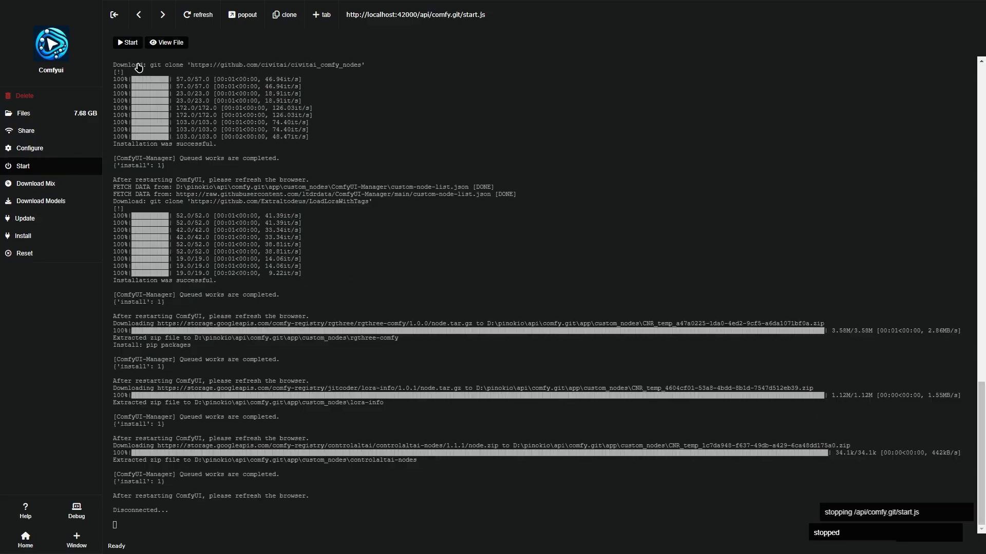
{"action": "left_click", "coordinate": [130, 43]}
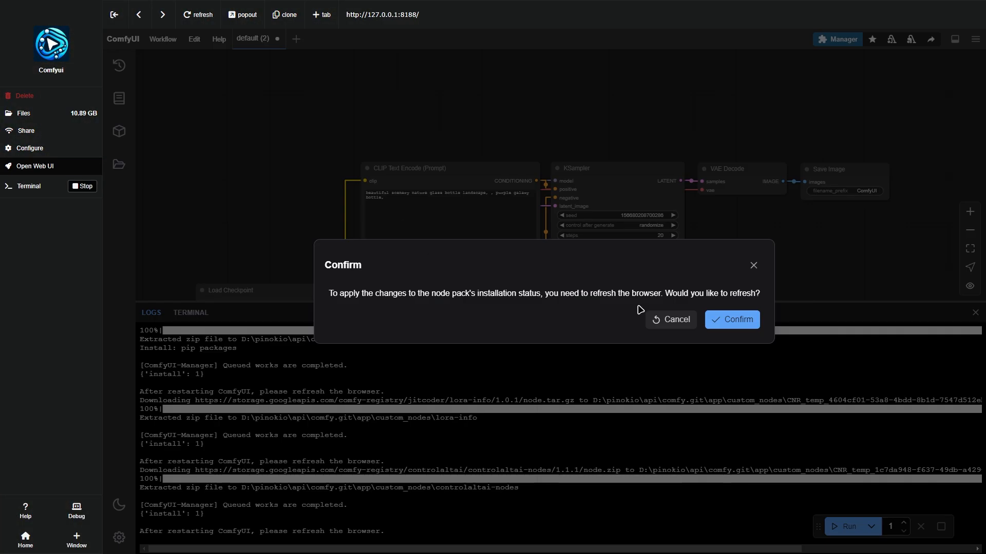
{"action": "left_click", "coordinate": [734, 319]}
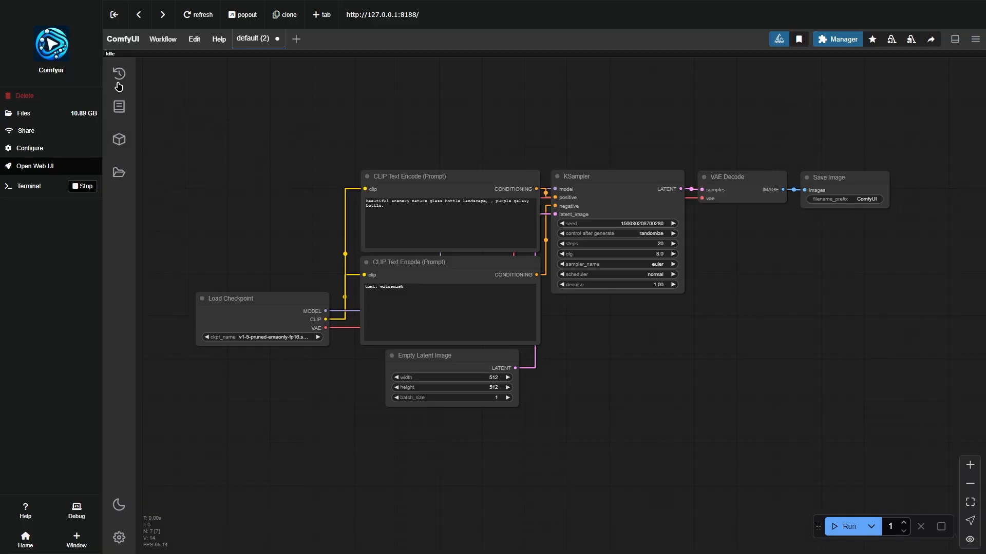
Look over the model folders in the model library.
{"action": "left_click", "coordinate": [119, 139]}
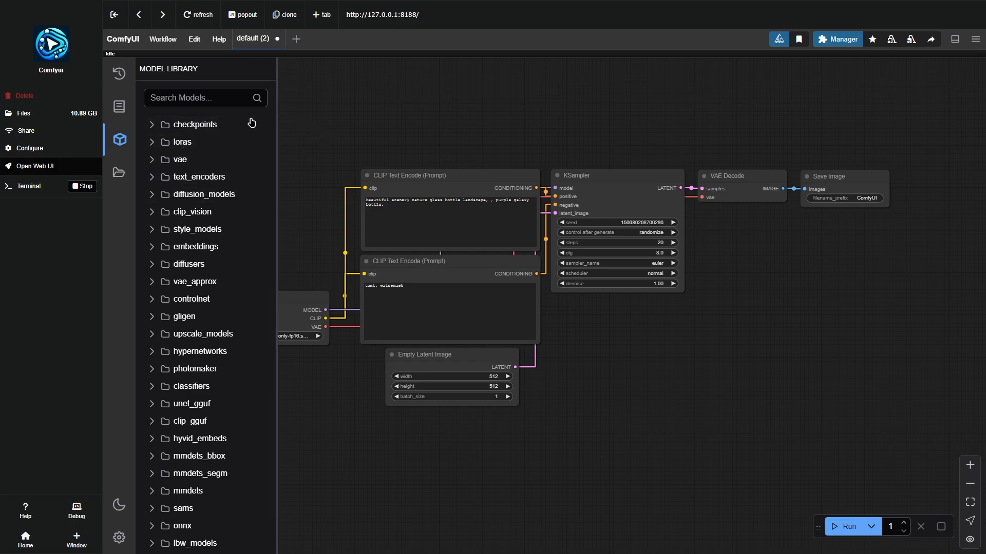
{"action": "left_click", "coordinate": [121, 138]}
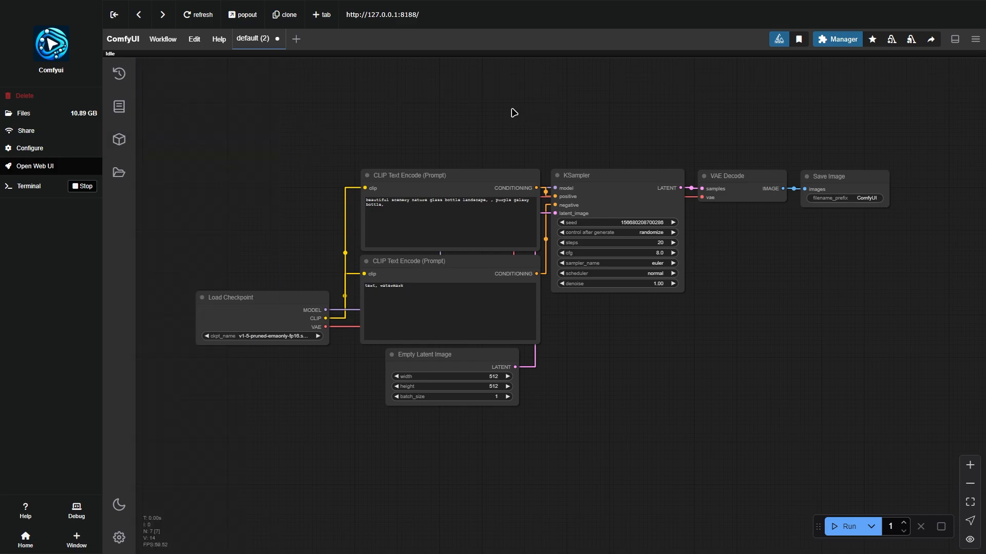
Search the nodes for "civit" and add a CivitAI Checkpoint Loader, placing it in the empty area below the existing nodes.
{"action": "left_click_drag", "start_coordinate": [810, 350], "coordinate": [600, 264]}
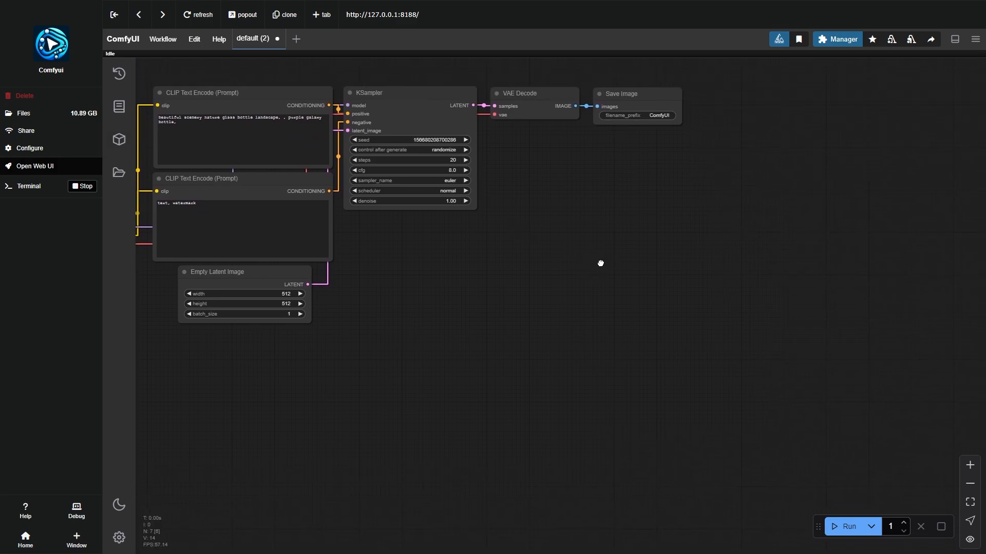
{"action": "double_click", "coordinate": [607, 262]}
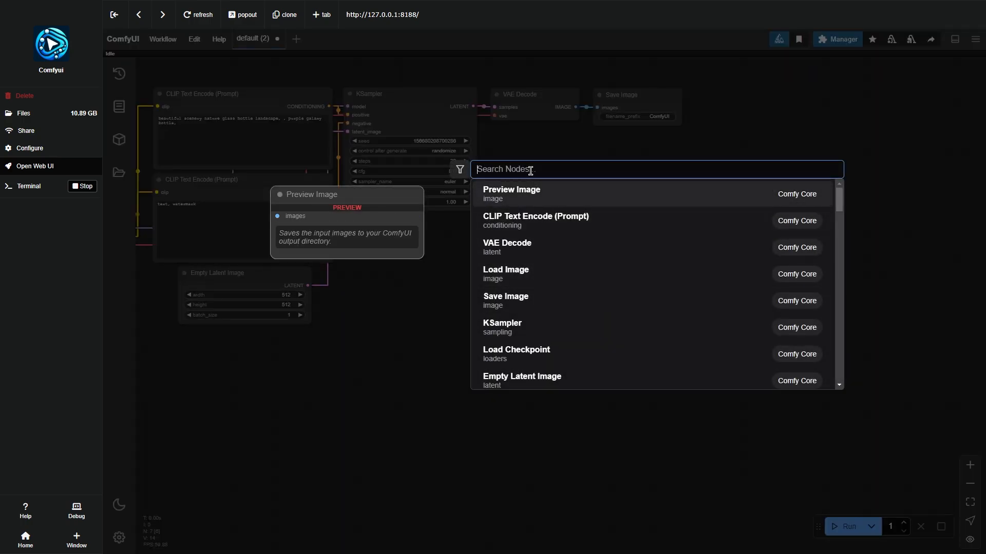
{"action": "type", "text": "civit"}
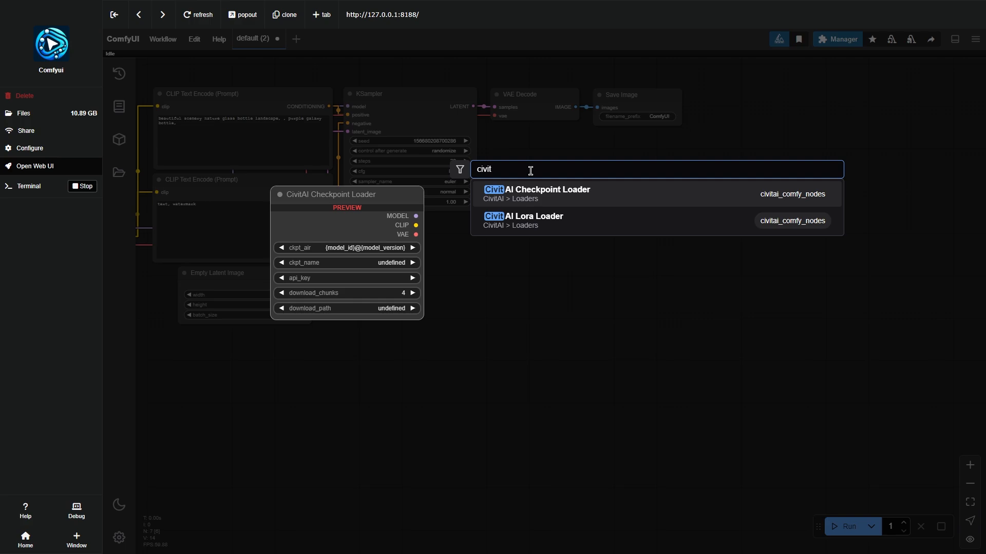
{"action": "left_click", "coordinate": [543, 204]}
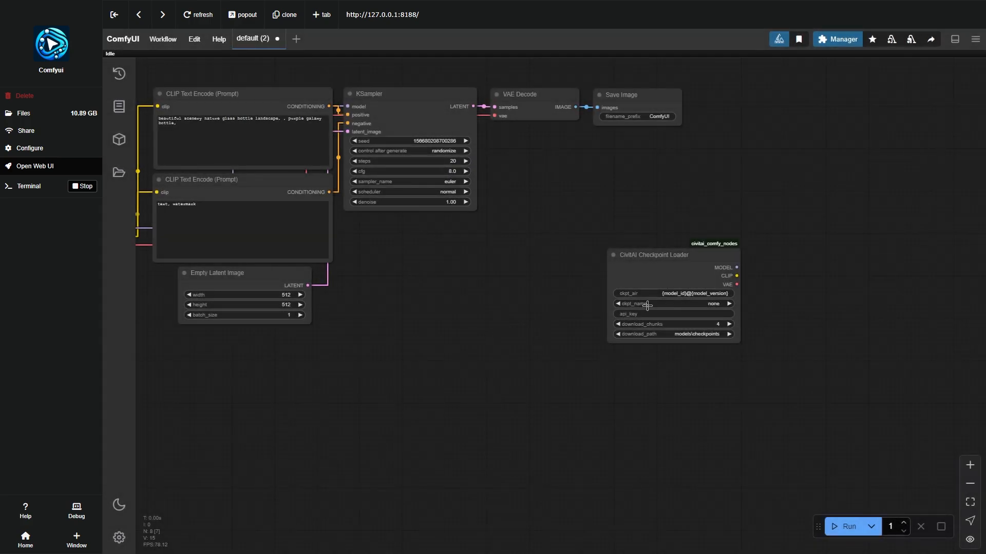
{"action": "left_click_drag", "start_coordinate": [649, 260], "coordinate": [459, 268]}
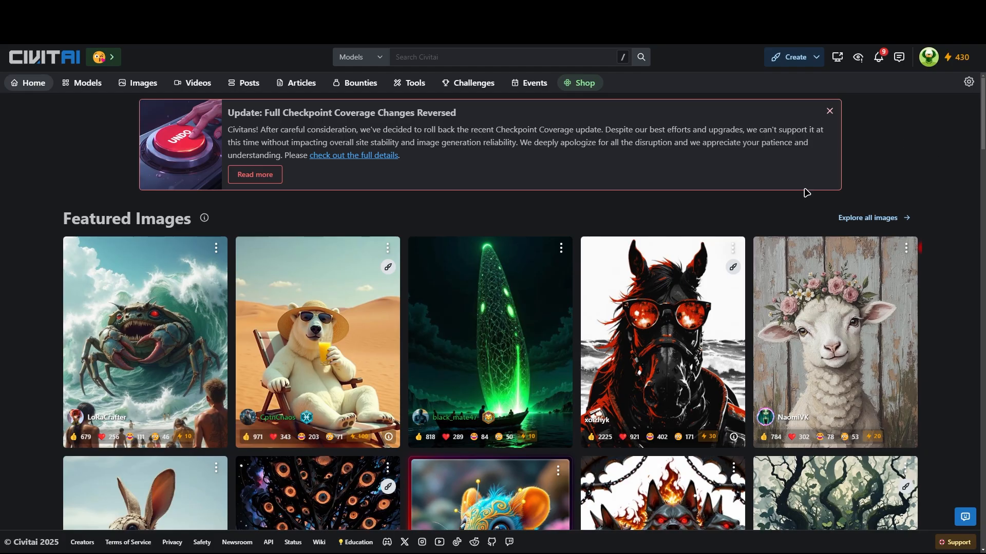
Switch to the Civitai website and open the account settings, going down past the notification preferences.
{"action": "left_click", "coordinate": [928, 63]}
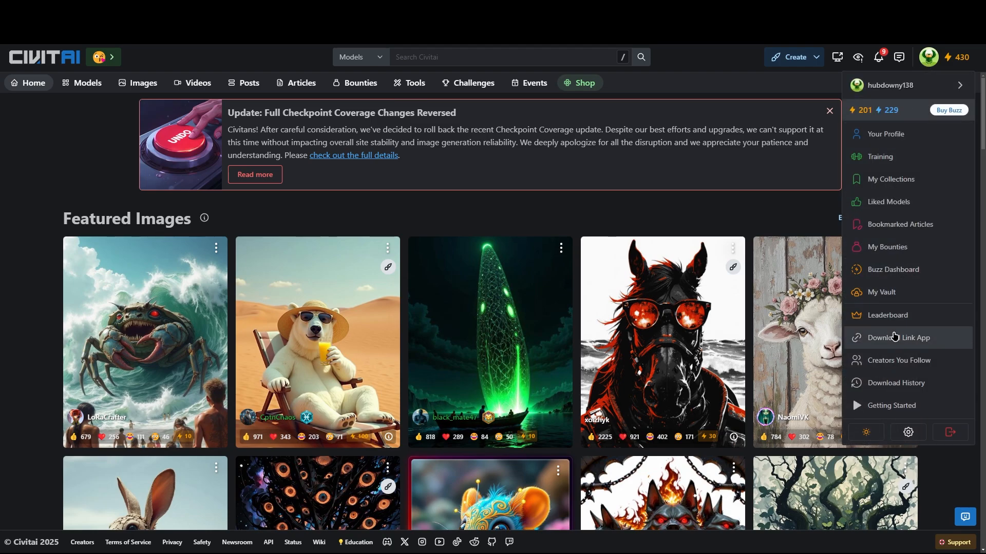
{"action": "left_click", "coordinate": [907, 432]}
{"action": "scroll", "coordinate": [335, 376], "scroll_direction": "down", "scroll_amount": 20}
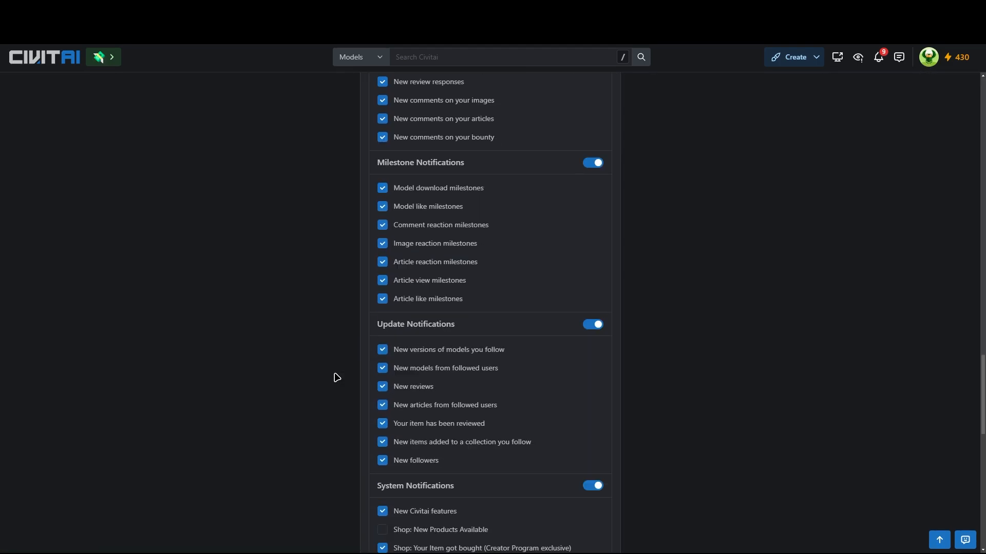
{"action": "scroll", "coordinate": [337, 376], "scroll_direction": "down", "scroll_amount": 5}
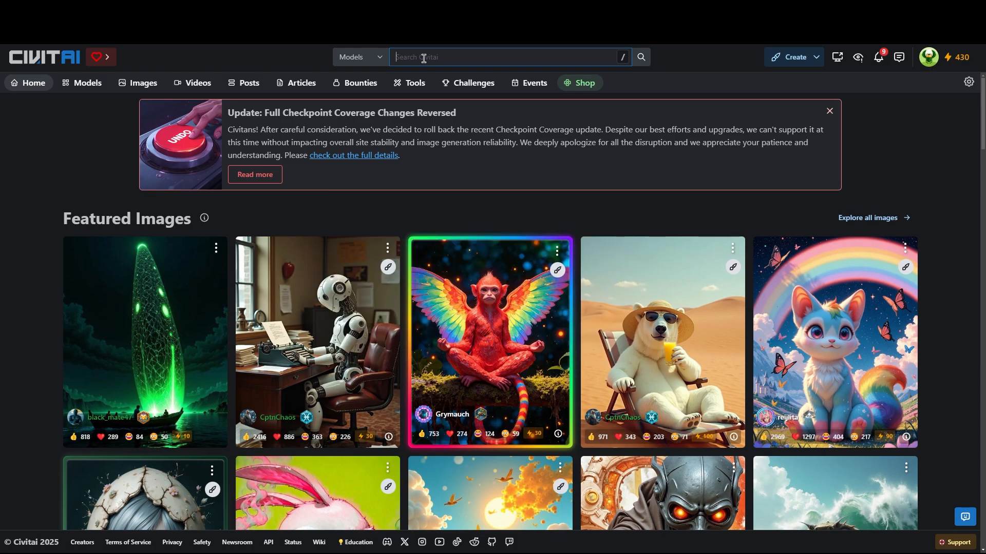
Search the Civitai models for "cyberrealistic" and get the model ID from the CyberRealistic page's address.
{"action": "left_click", "coordinate": [424, 58]}
{"action": "type", "text": "cyber"}
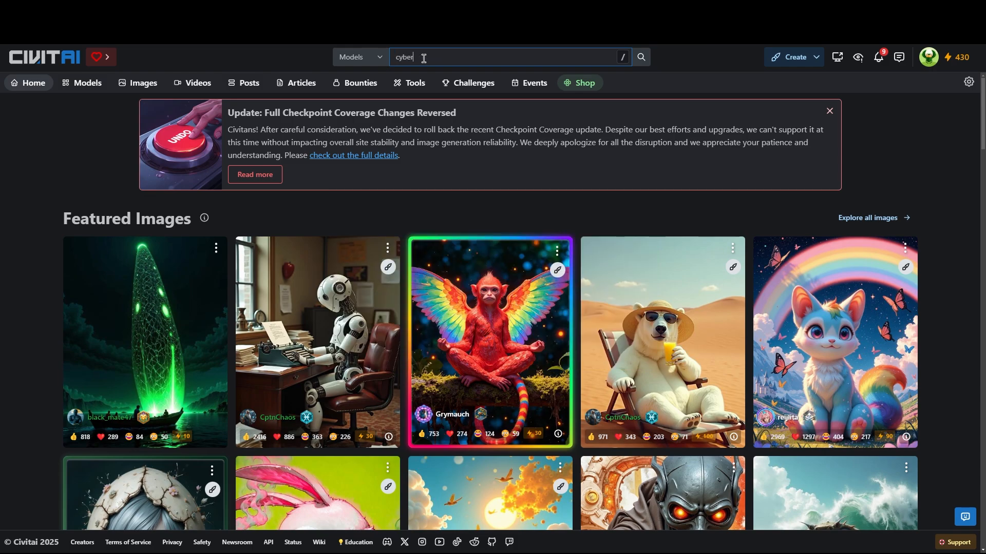
{"action": "type", "text": "realistic"}
{"action": "key", "text": "Return"}
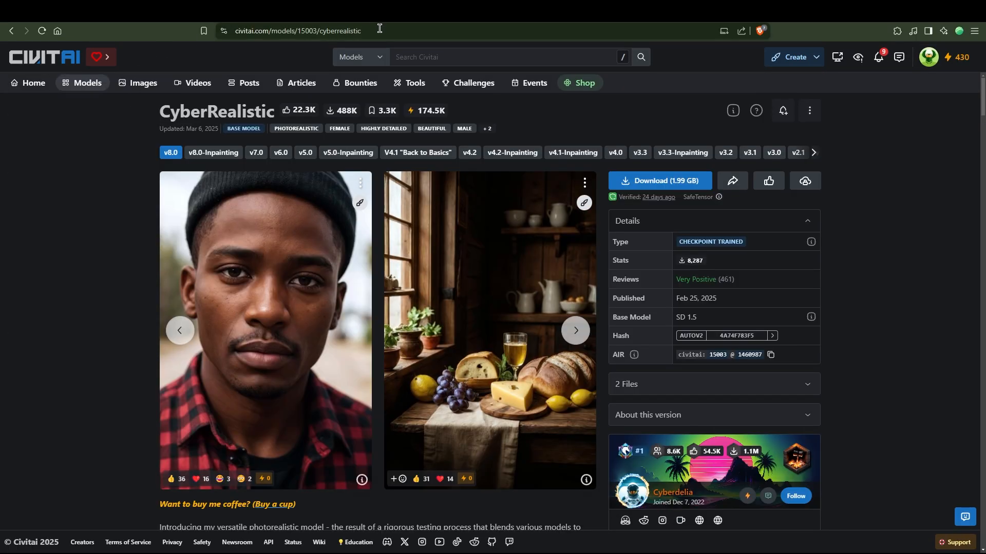
{"action": "left_click", "coordinate": [379, 29]}
{"action": "double_click", "coordinate": [330, 31]}
{"action": "key", "text": "ctrl+c"}
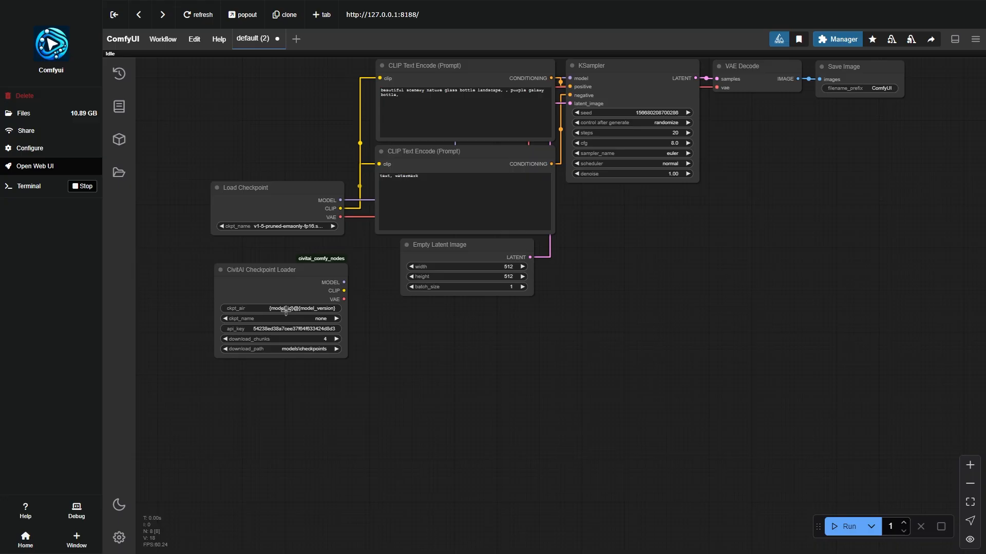
{"action": "left_click", "coordinate": [282, 311]}
{"action": "left_click_drag", "start_coordinate": [280, 280], "coordinate": [320, 280]}
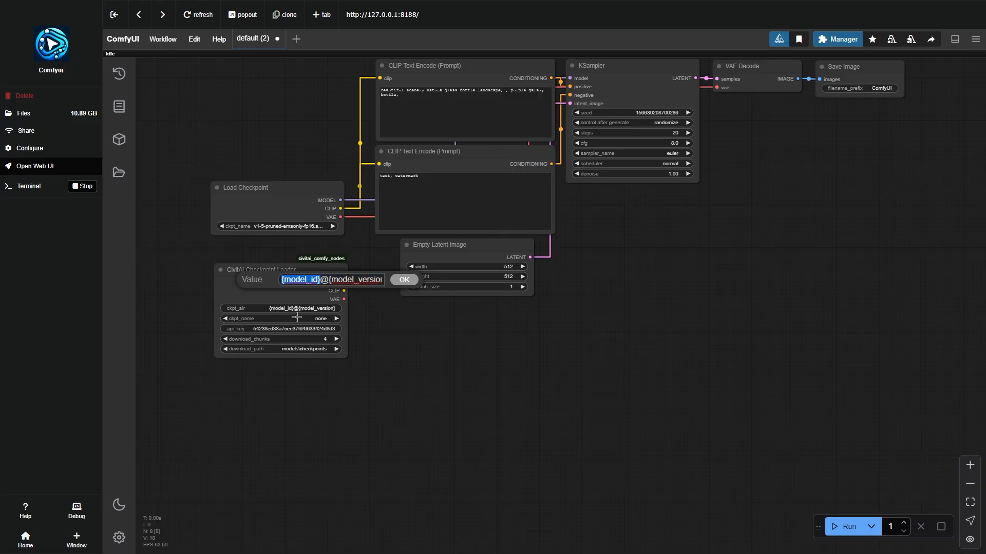
{"action": "key", "text": "ctrl+v"}
{"action": "left_click_drag", "start_coordinate": [311, 280], "coordinate": [373, 280]}
{"action": "type", "text": "v8.0"}
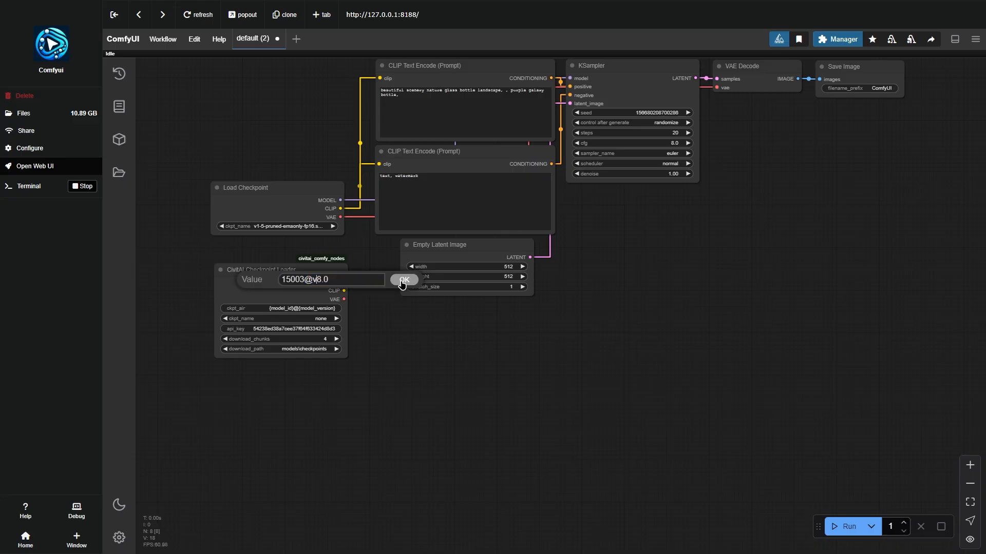
{"action": "left_click", "coordinate": [401, 282]}
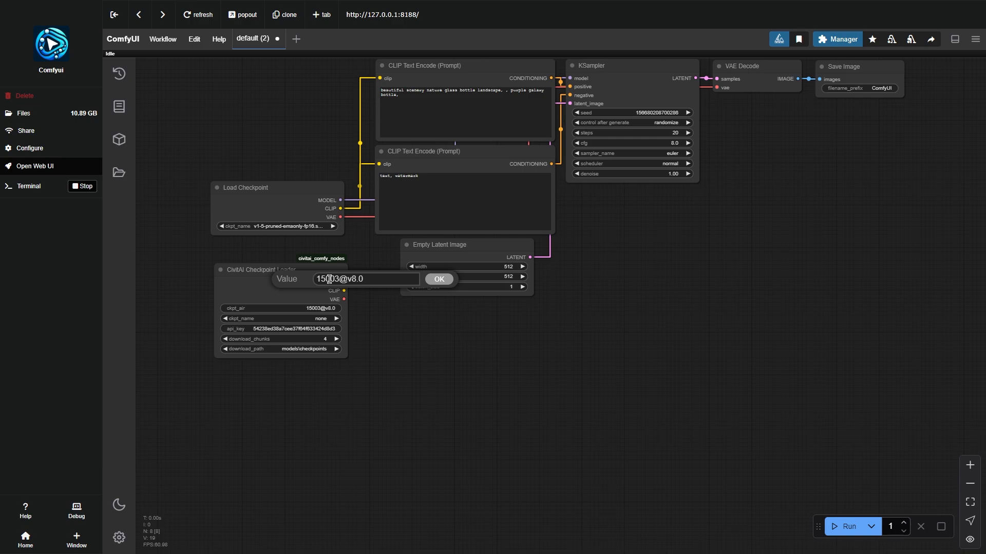
{"action": "double_click", "coordinate": [330, 279]}
{"action": "double_click", "coordinate": [342, 280]}
{"action": "left_click", "coordinate": [359, 280]}
{"action": "left_click", "coordinate": [445, 283]}
Replace the Save Image node with a Preview Image node fed by VAE Decode, and undo the replacement.
{"action": "left_click_drag", "start_coordinate": [678, 358], "coordinate": [414, 443]}
{"action": "left_click", "coordinate": [596, 151]}
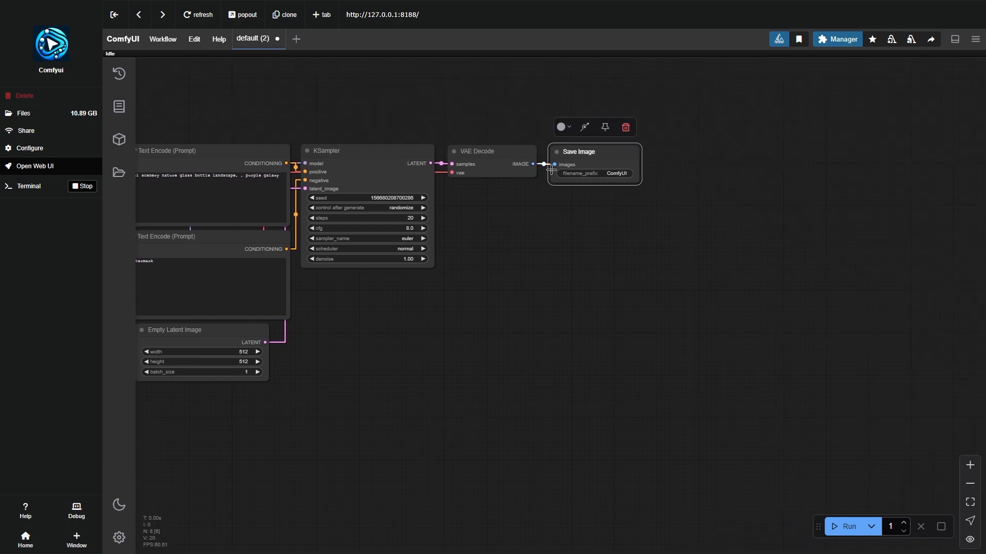
{"action": "key", "text": "Delete"}
{"action": "left_click_drag", "start_coordinate": [533, 164], "coordinate": [570, 177]}
{"action": "left_click", "coordinate": [594, 259]}
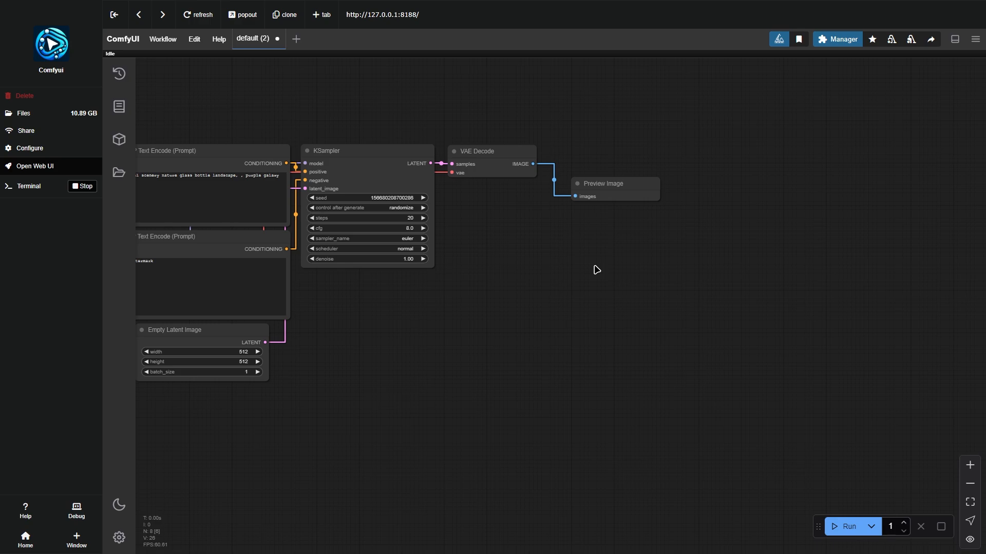
{"action": "key", "text": "ctrl+z"}
{"action": "key", "text": "ctrl+z"}
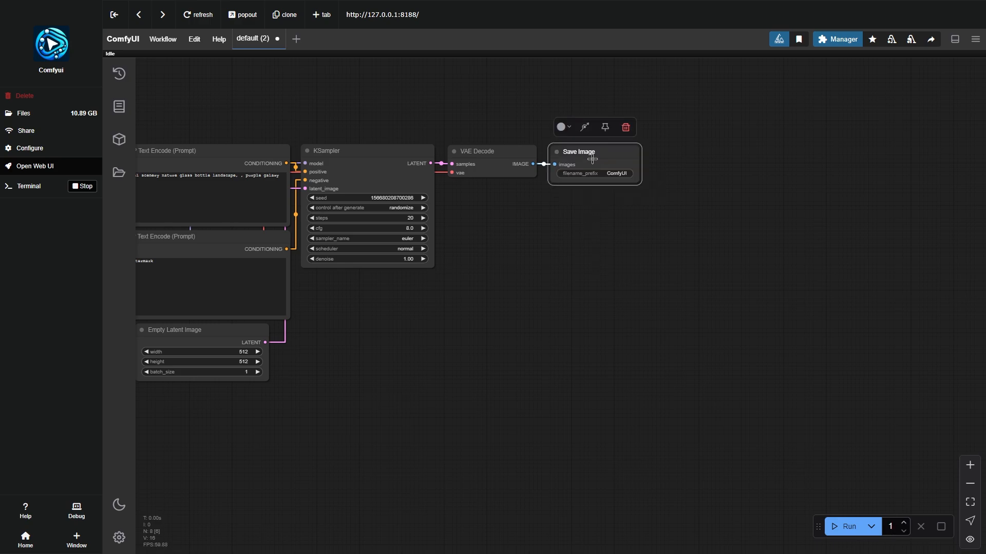
Delete the Save Image node and connect VAE Decode's image output to a new Preview Image node.
{"action": "left_click", "coordinate": [626, 128]}
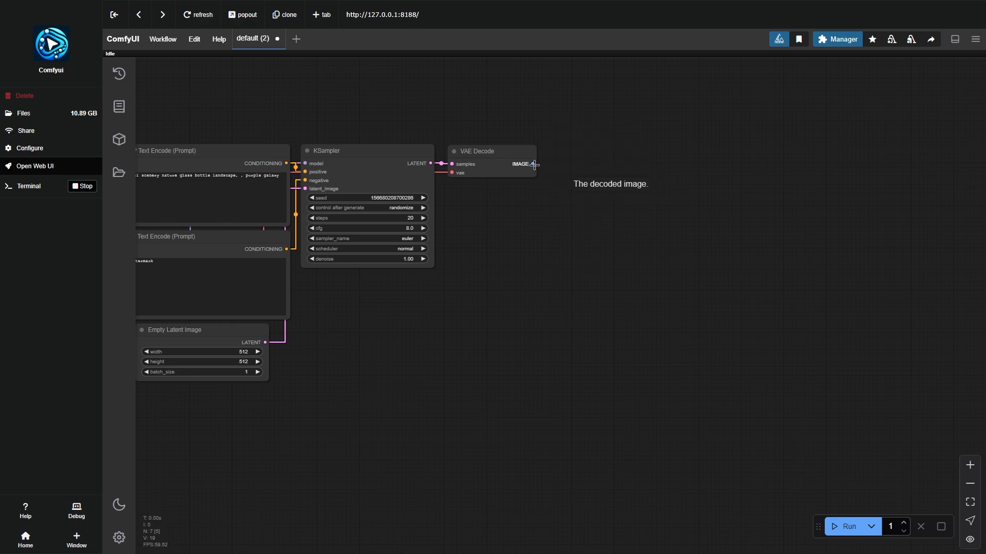
{"action": "left_click_drag", "start_coordinate": [532, 164], "coordinate": [593, 167]}
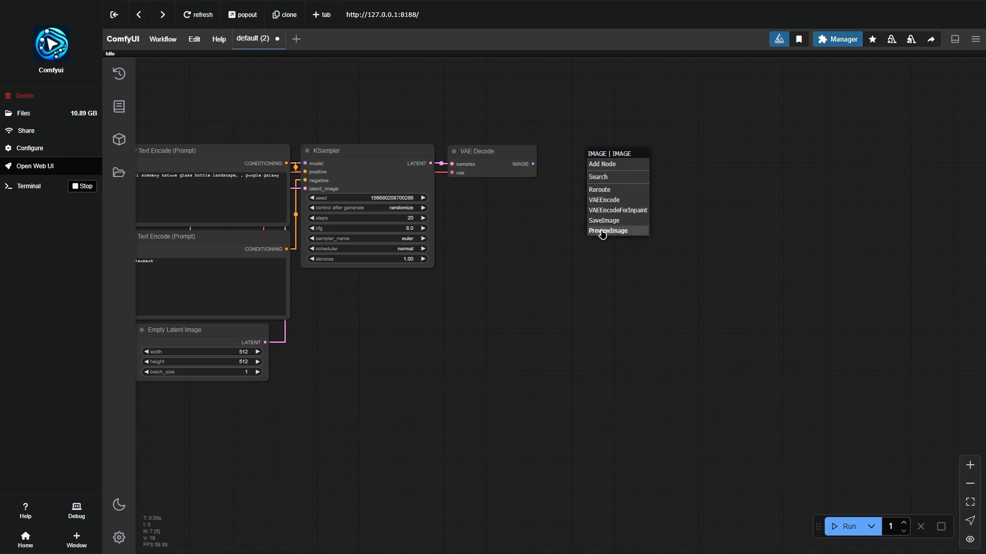
{"action": "left_click", "coordinate": [601, 233]}
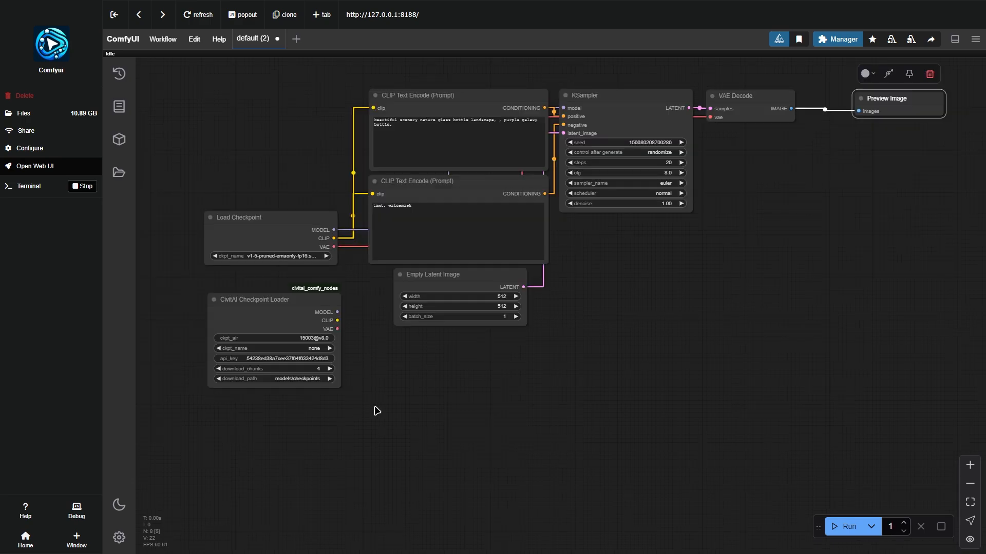
Try the Run (On Change) mode, view the KSampler's sampler list, and return the run mode to Run.
{"action": "left_click_drag", "start_coordinate": [415, 396], "coordinate": [439, 411]}
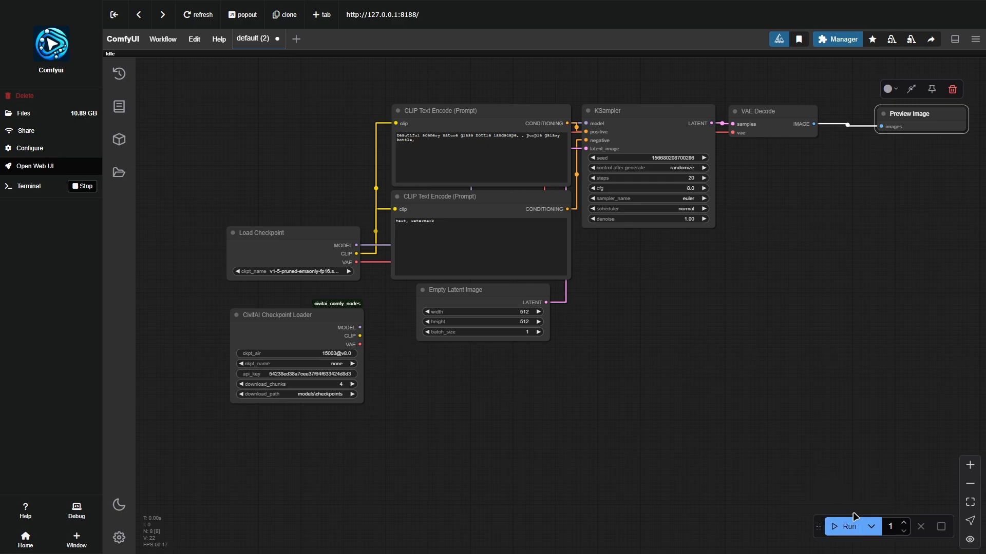
{"action": "left_click", "coordinate": [871, 527]}
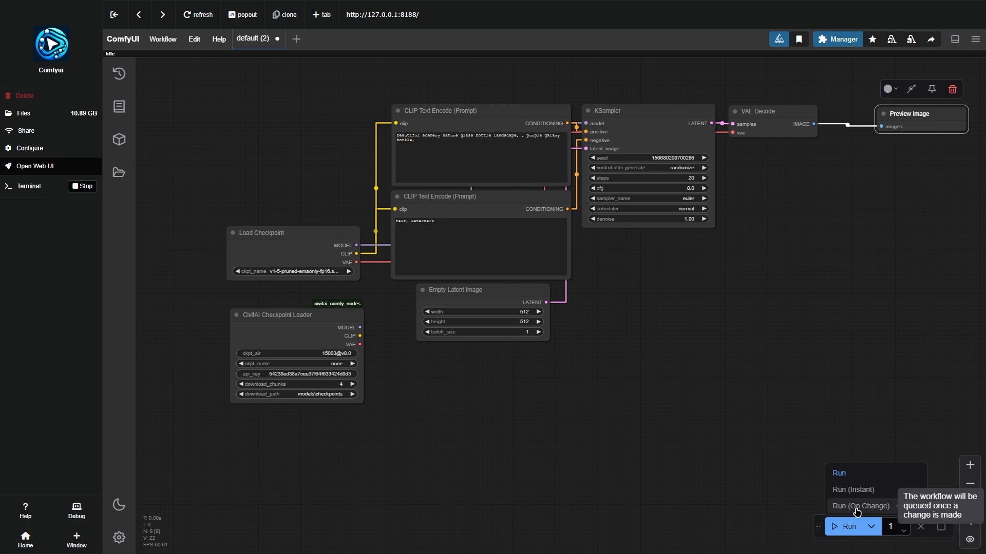
{"action": "left_click", "coordinate": [855, 511]}
{"action": "left_click", "coordinate": [907, 535]}
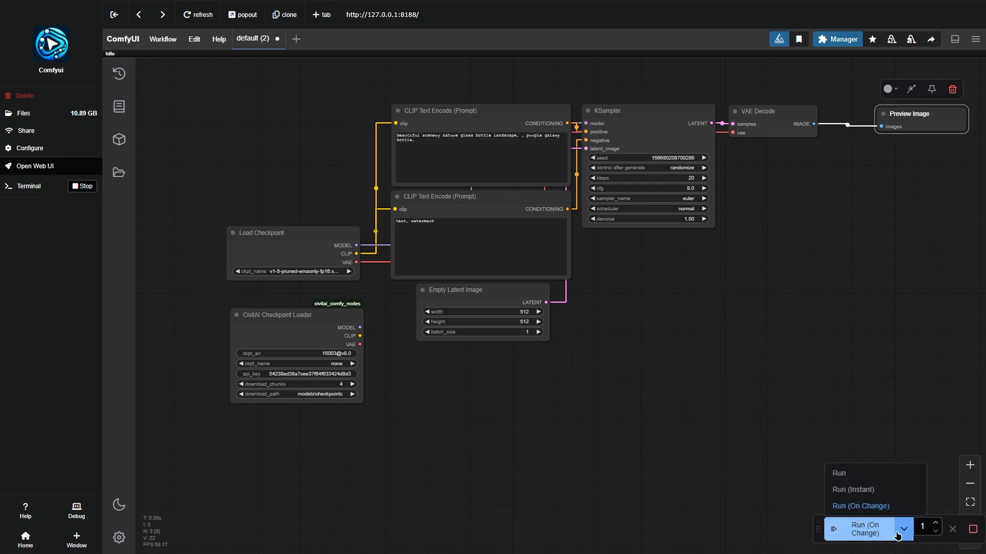
{"action": "left_click", "coordinate": [645, 366]}
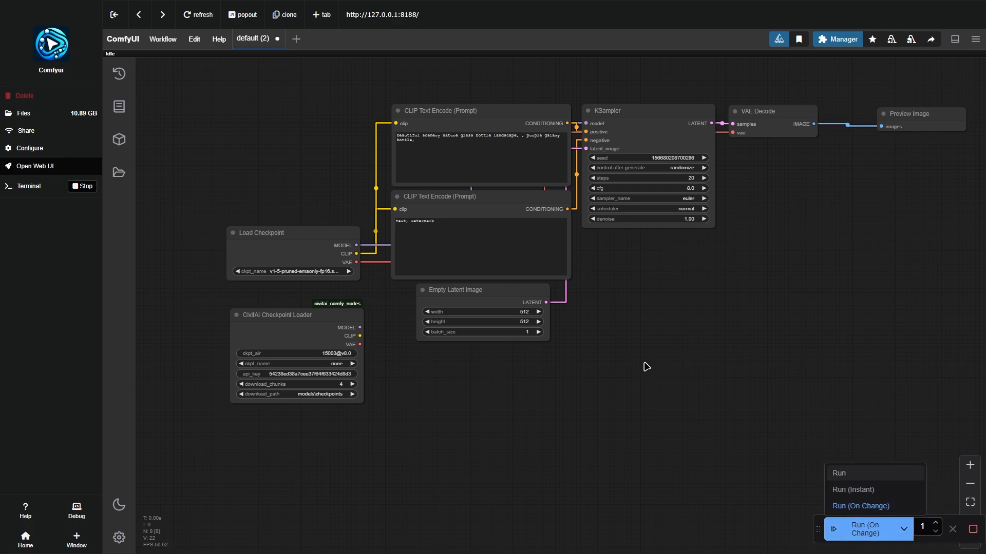
{"action": "left_click", "coordinate": [689, 189]}
{"action": "left_click", "coordinate": [688, 204]}
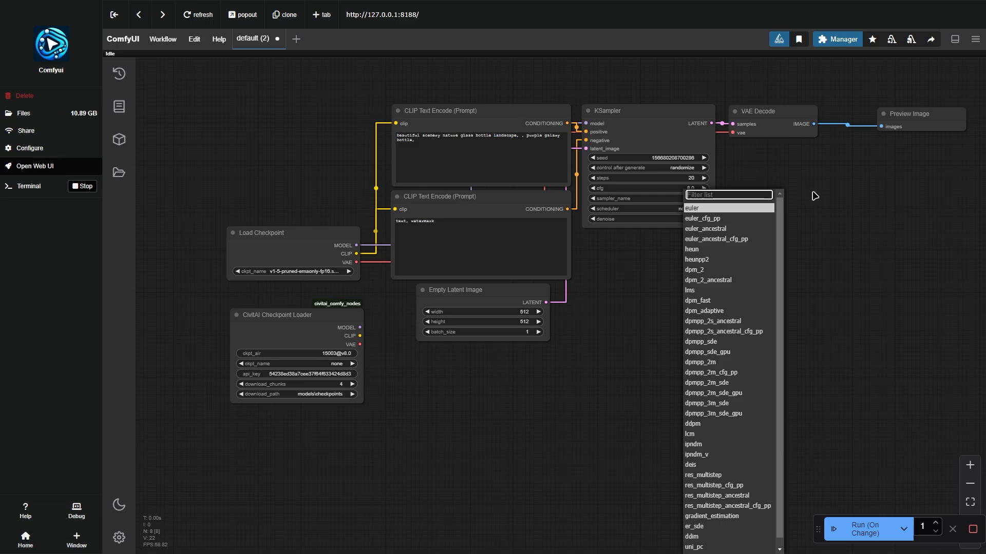
{"action": "left_click", "coordinate": [894, 526]}
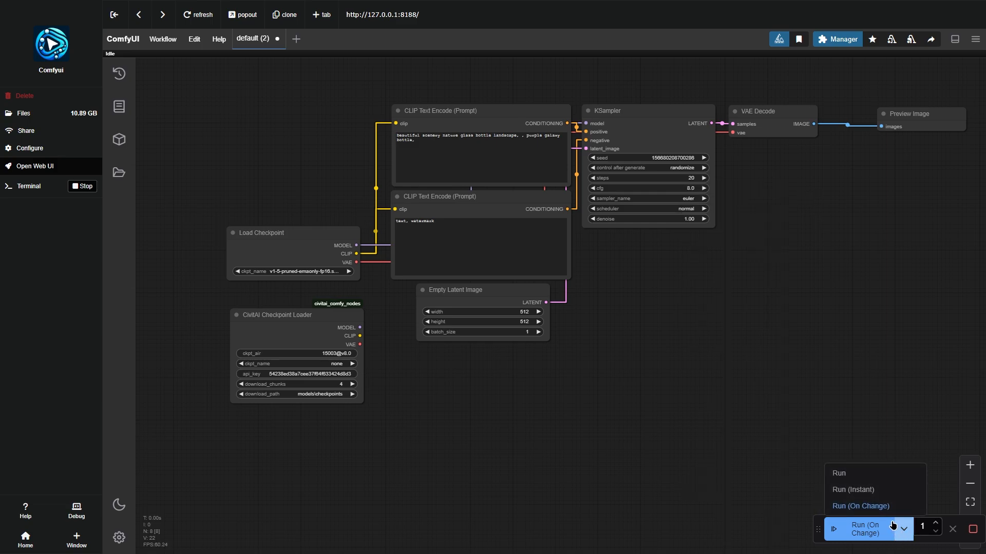
{"action": "left_click", "coordinate": [844, 474]}
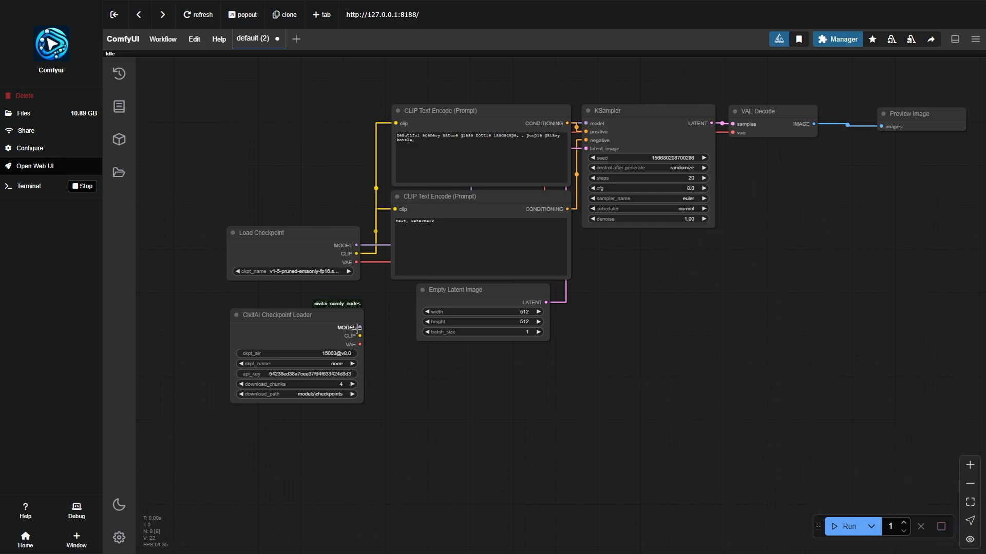
Connect the CivitAI Checkpoint Loader to KSampler, both CLIP Text Encode nodes and VAE Decode, and move it into Load Checkpoint's place.
{"action": "left_click_drag", "start_coordinate": [358, 327], "coordinate": [586, 123]}
{"action": "left_click_drag", "start_coordinate": [361, 336], "coordinate": [396, 124]}
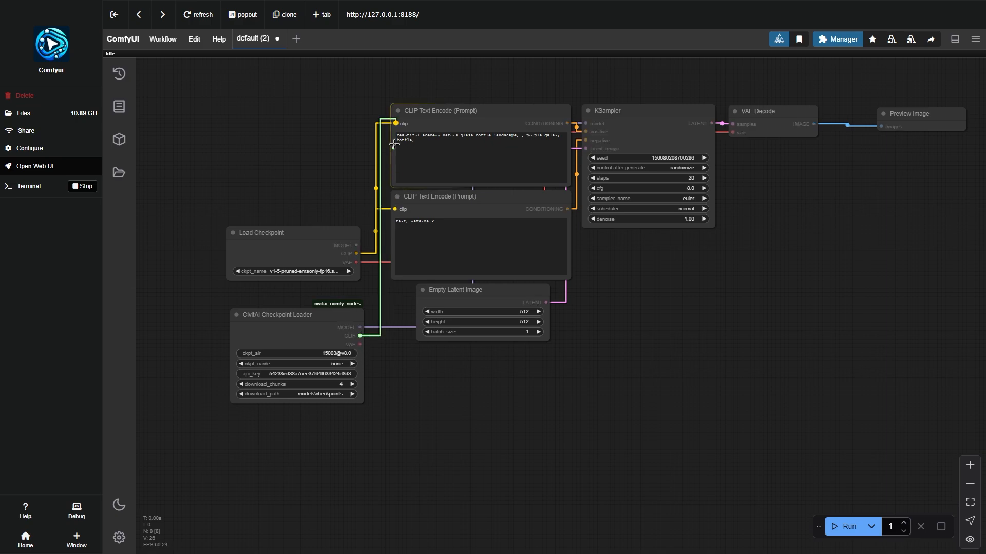
{"action": "left_click_drag", "start_coordinate": [360, 335], "coordinate": [395, 209]}
{"action": "left_click_drag", "start_coordinate": [360, 344], "coordinate": [732, 133]}
{"action": "left_click_drag", "start_coordinate": [298, 245], "coordinate": [229, 77]}
{"action": "left_click_drag", "start_coordinate": [307, 314], "coordinate": [283, 185]}
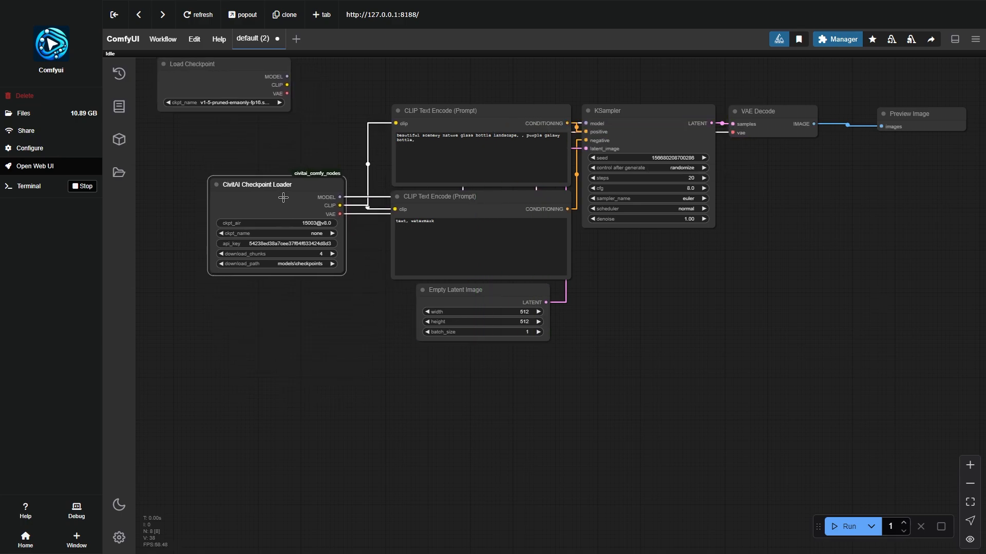
Run the workflow with the CyberRealistic checkpoint selected in Load Checkpoint and view the result in the Preview Image node.
{"action": "left_click_drag", "start_coordinate": [367, 337], "coordinate": [372, 343]}
{"action": "left_click", "coordinate": [388, 371]}
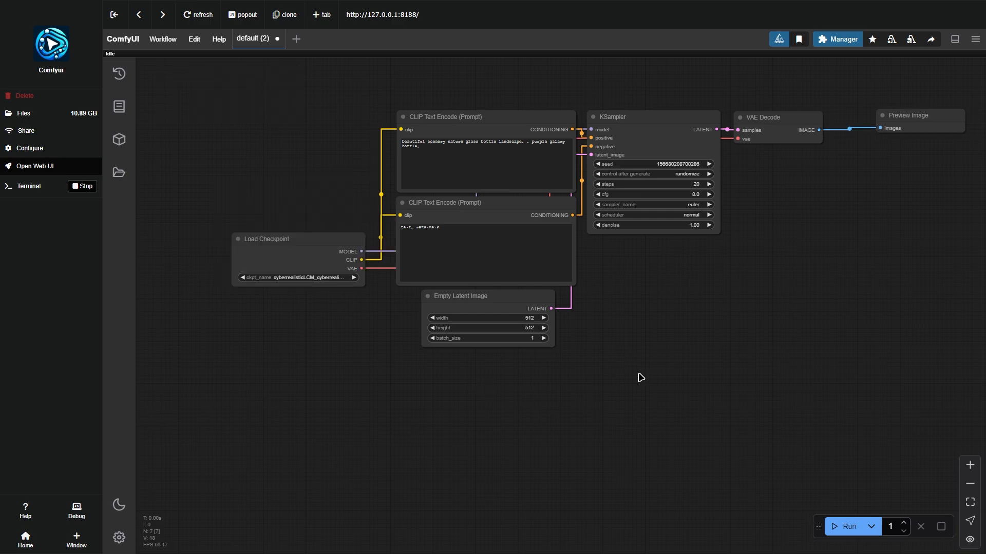
{"action": "left_click_drag", "start_coordinate": [701, 293], "coordinate": [648, 310]}
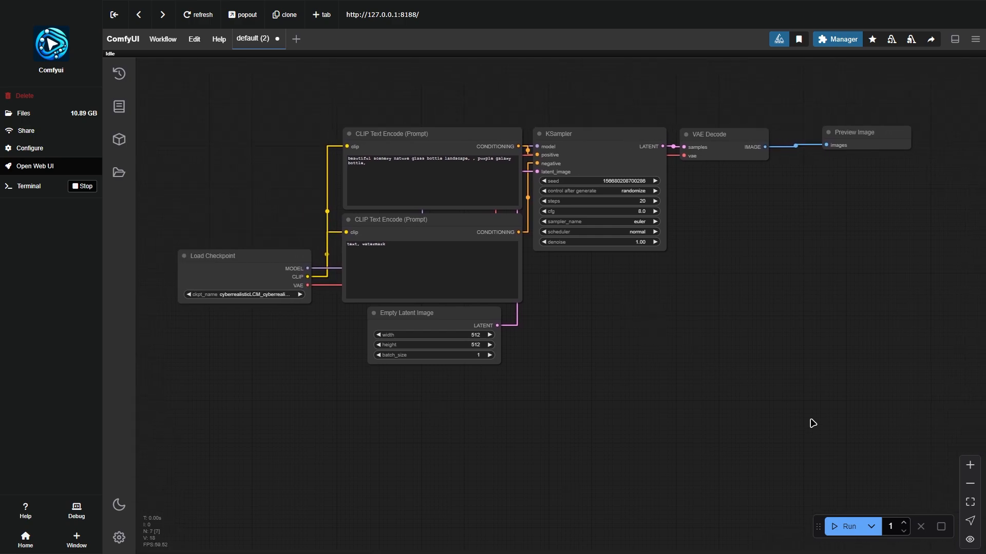
{"action": "left_click", "coordinate": [848, 527]}
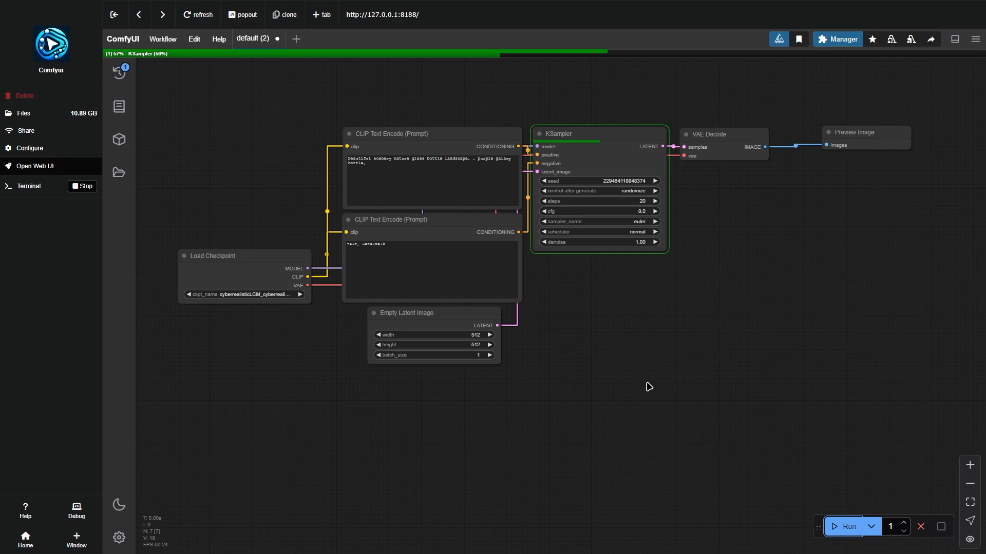
{"action": "left_click_drag", "start_coordinate": [772, 291], "coordinate": [602, 306]}
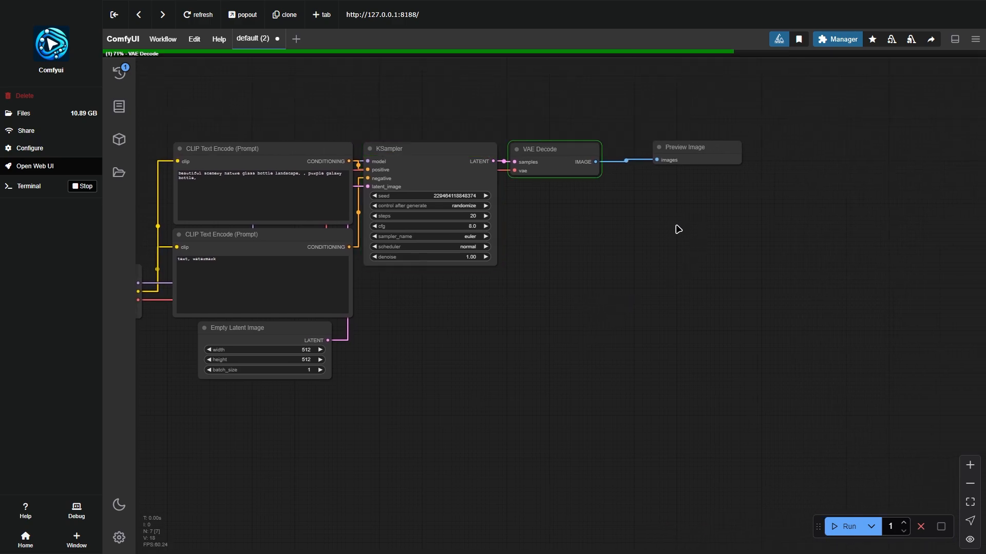
{"action": "left_click_drag", "start_coordinate": [741, 258], "coordinate": [889, 405]}
{"action": "scroll", "coordinate": [508, 354], "scroll_direction": "down", "scroll_amount": 1}
{"action": "left_click_drag", "start_coordinate": [456, 387], "coordinate": [546, 339]}
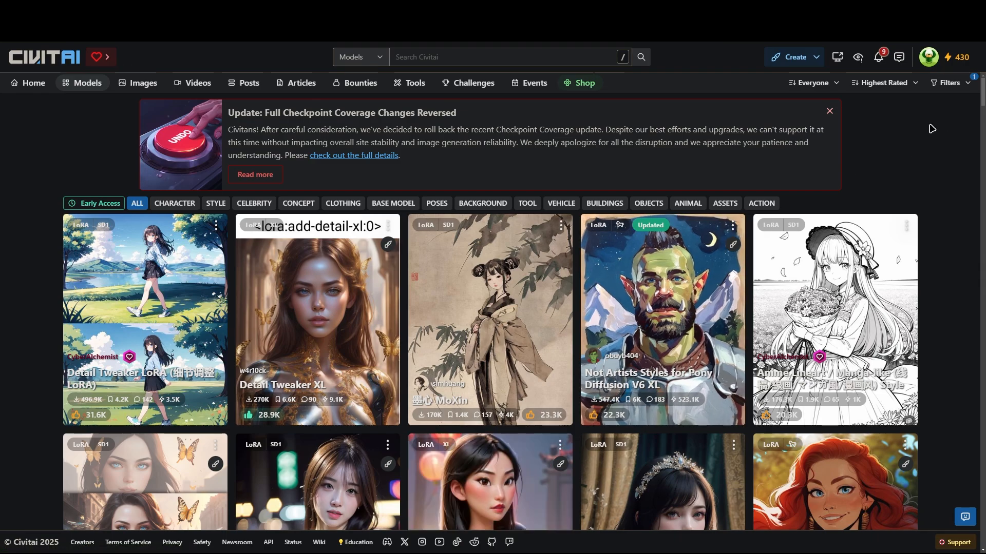
Switch to Civitai and look through the highest-rated LoRA models.
{"action": "scroll", "coordinate": [960, 168], "scroll_direction": "down", "scroll_amount": 6}
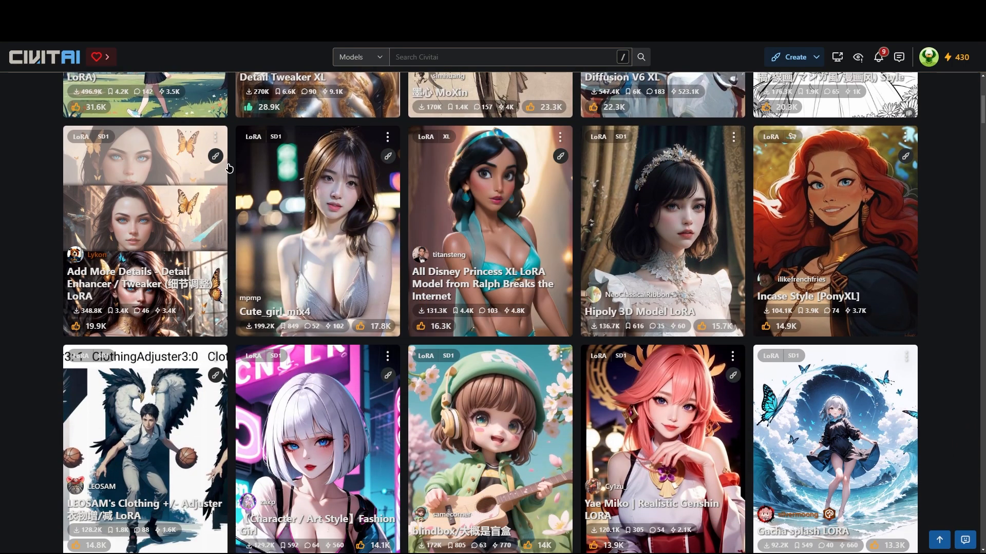
{"action": "scroll", "coordinate": [390, 306], "scroll_direction": "down", "scroll_amount": 3}
{"action": "scroll", "coordinate": [390, 307], "scroll_direction": "down", "scroll_amount": 10}
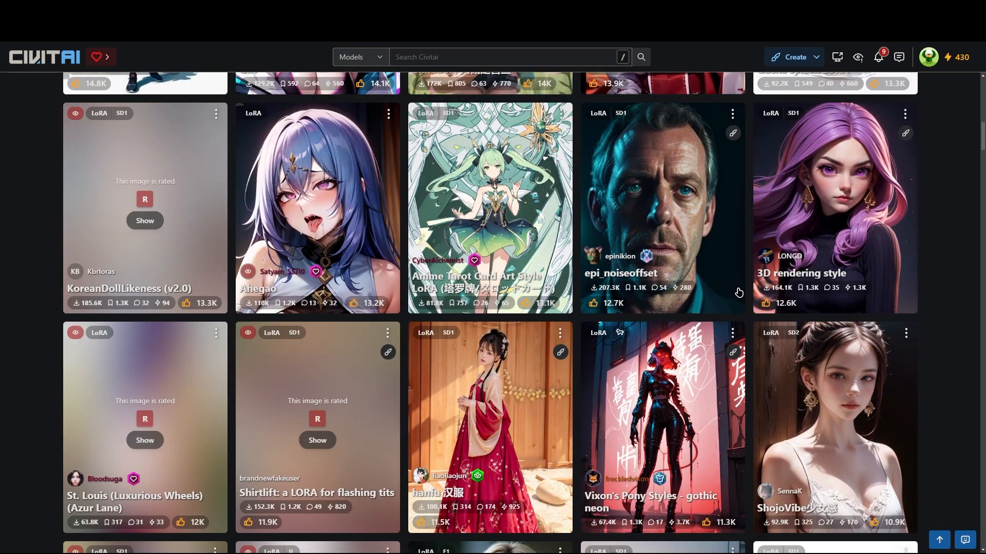
{"action": "scroll", "coordinate": [694, 307], "scroll_direction": "down", "scroll_amount": 15}
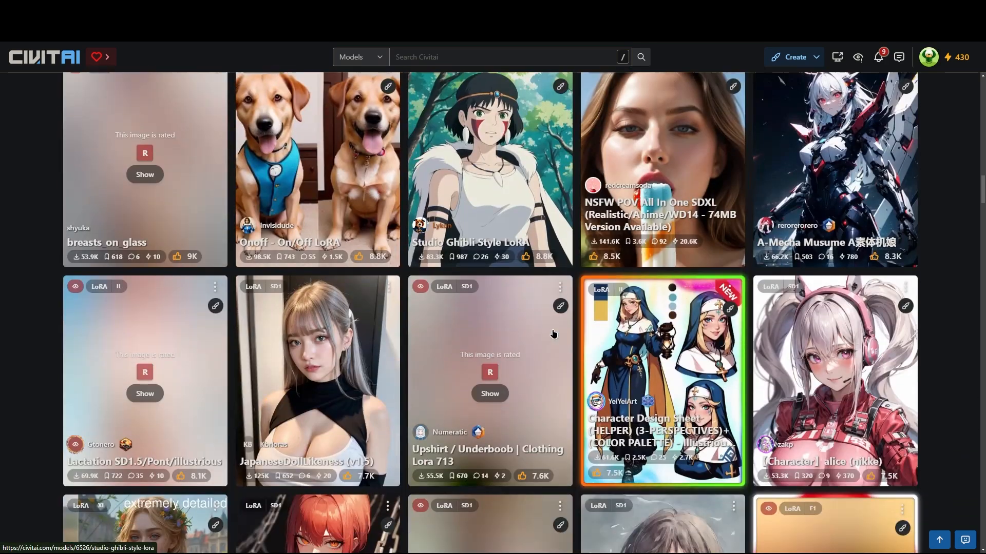
{"action": "scroll", "coordinate": [553, 336], "scroll_direction": "down", "scroll_amount": 4}
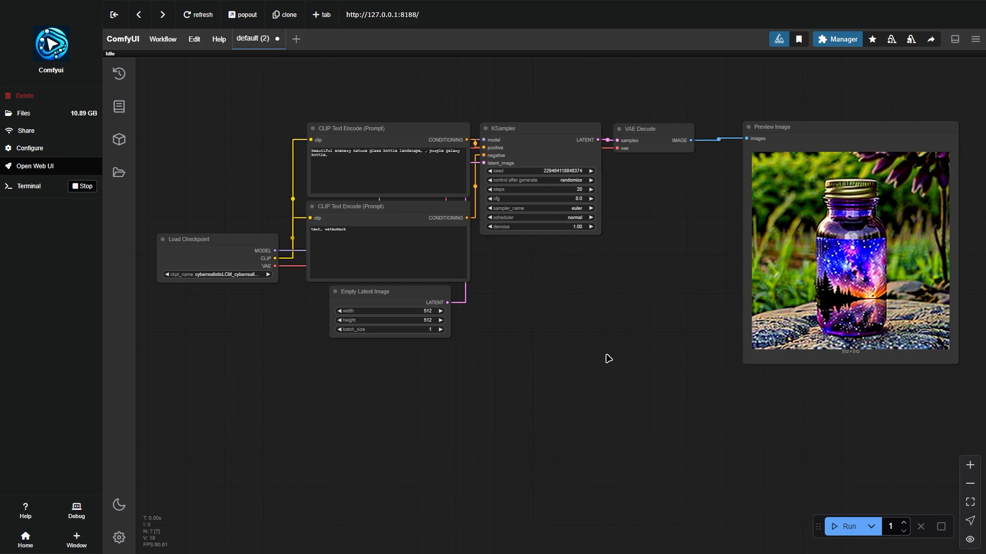
Add a Power Lora Loader (rgthree) node and place it below Load Checkpoint.
{"action": "double_click", "coordinate": [607, 358]}
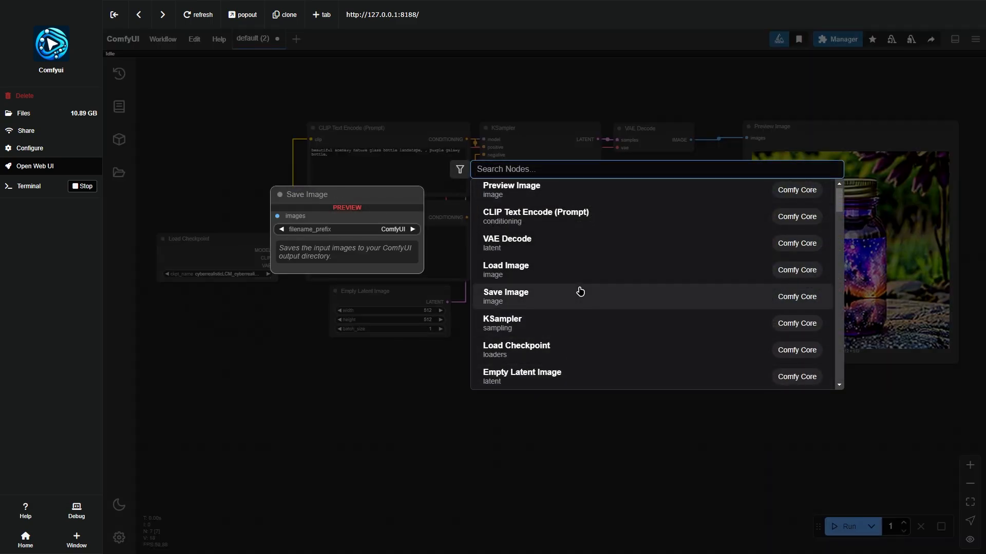
{"action": "type", "text": "power"}
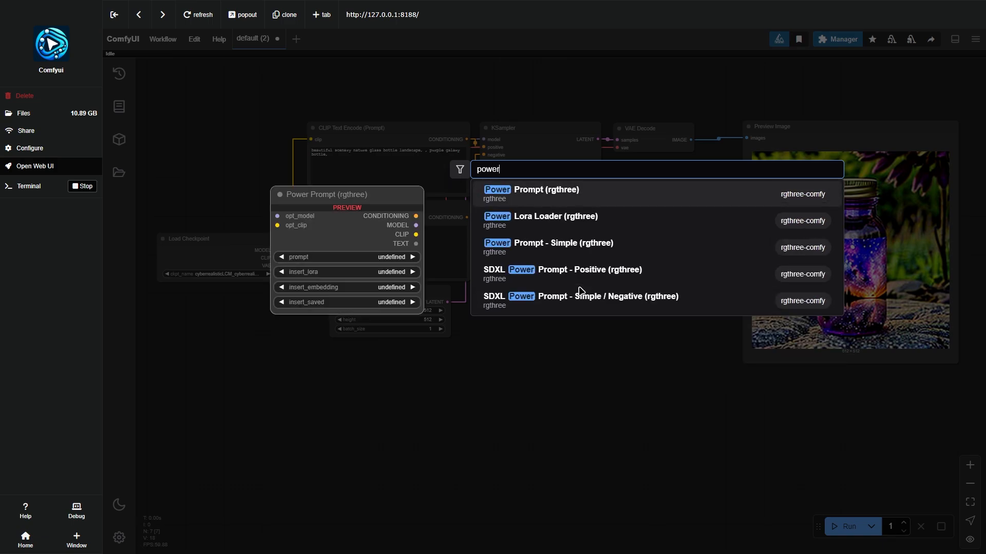
{"action": "left_click", "coordinate": [543, 227]}
{"action": "left_click_drag", "start_coordinate": [648, 355], "coordinate": [260, 390]}
{"action": "left_click_drag", "start_coordinate": [226, 328], "coordinate": [381, 297]}
{"action": "left_click_drag", "start_coordinate": [405, 368], "coordinate": [340, 308]}
{"action": "left_click", "coordinate": [580, 376]}
{"action": "left_click_drag", "start_coordinate": [638, 375], "coordinate": [521, 349]}
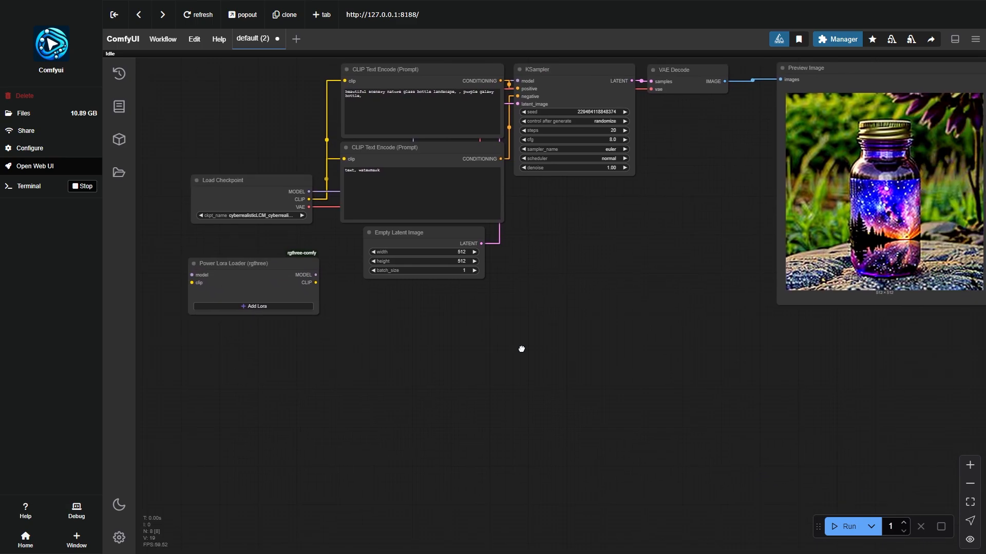
Add a CivitAI Lora Loader node and place it below the Power Lora Loader.
{"action": "double_click", "coordinate": [570, 298]}
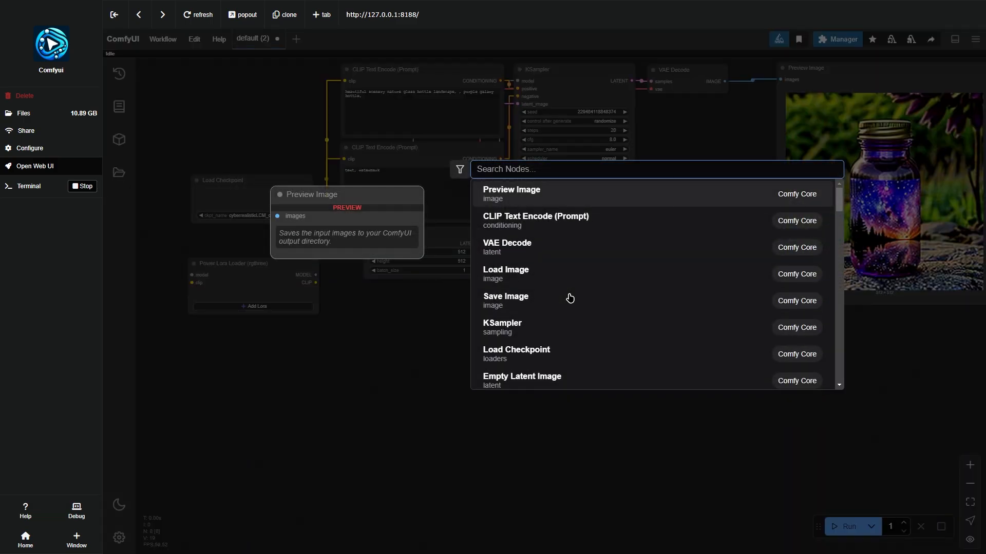
{"action": "type", "text": "civi"}
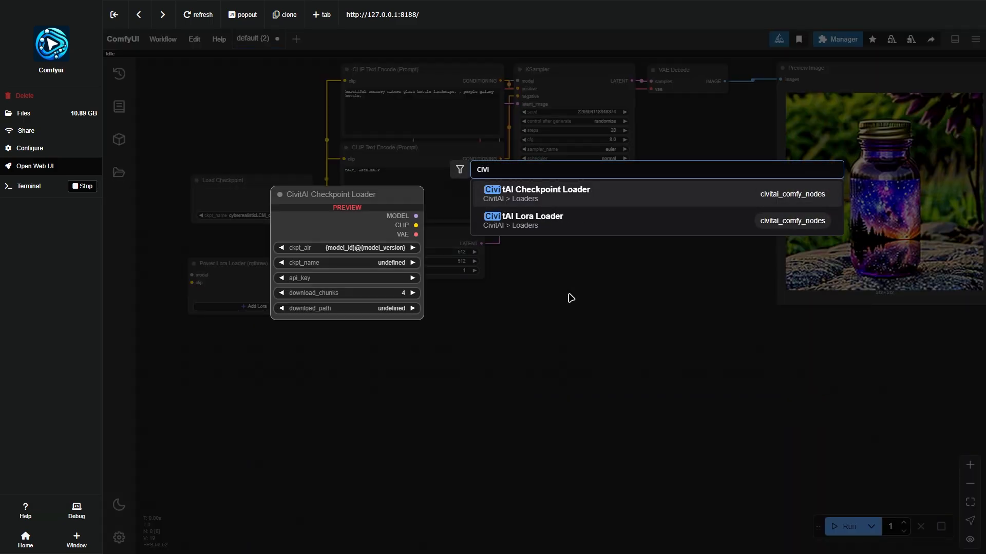
{"action": "left_click", "coordinate": [529, 225]}
{"action": "left_click_drag", "start_coordinate": [606, 288], "coordinate": [331, 337]}
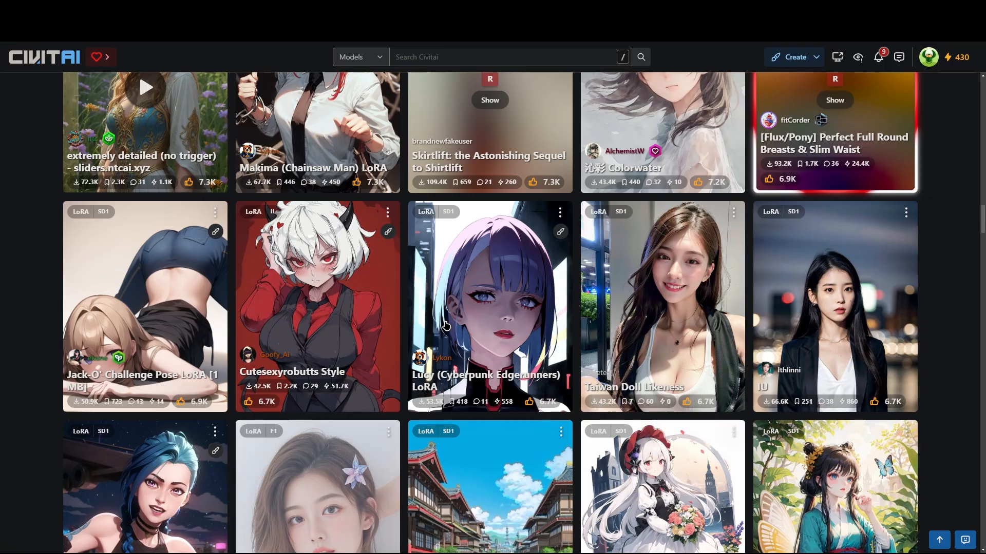
Search Civitai for "marvel", open the Marvel Rivals - GAME STYLE LoRA page, and copy the model ID from its web address.
{"action": "scroll", "coordinate": [445, 326], "scroll_direction": "up", "scroll_amount": 15}
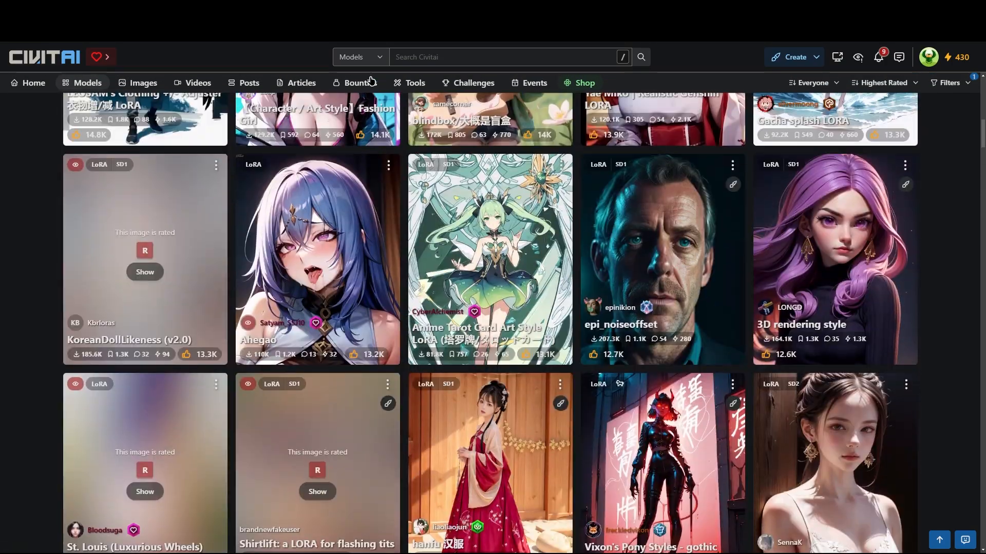
{"action": "left_click", "coordinate": [414, 54]}
{"action": "type", "text": "marvel"}
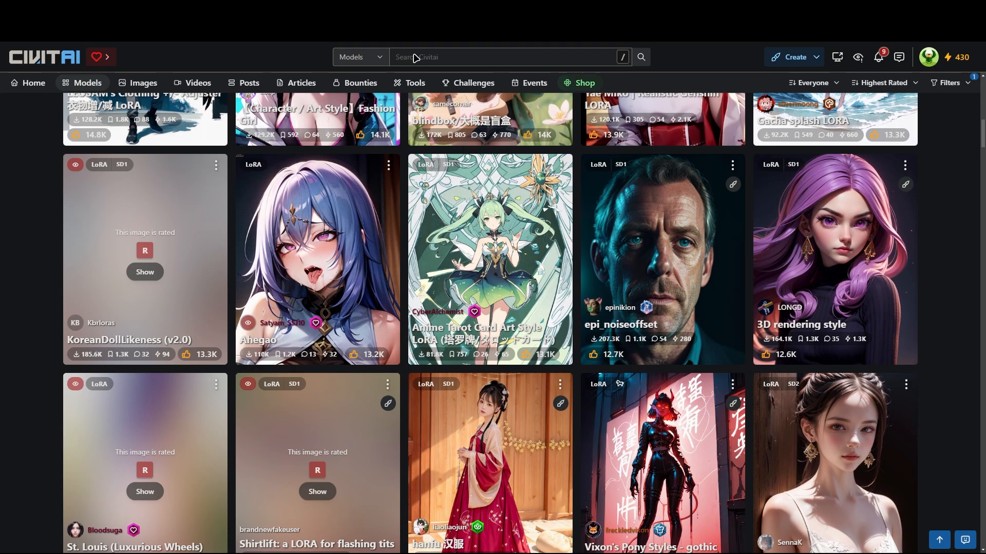
{"action": "key", "text": "Return"}
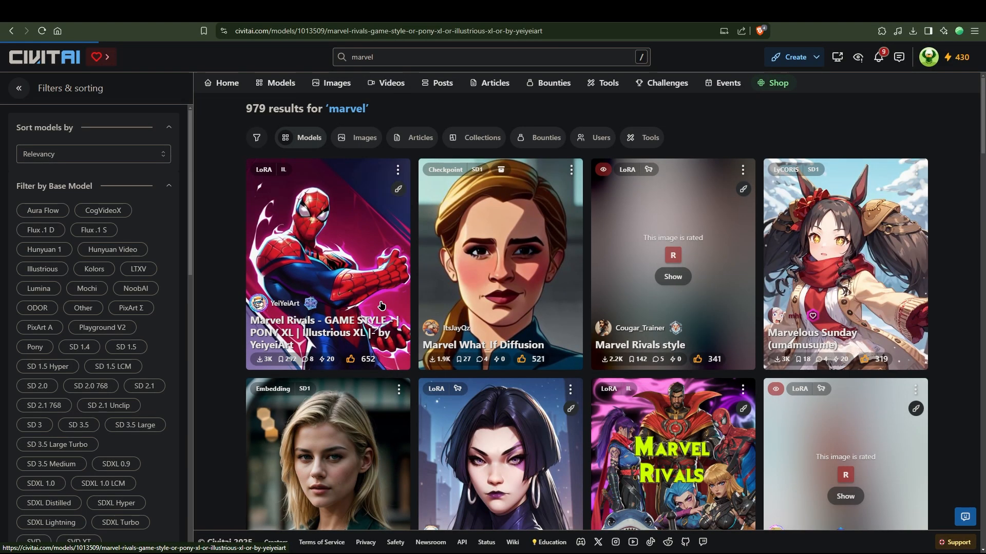
{"action": "left_click", "coordinate": [383, 303]}
{"action": "left_click", "coordinate": [276, 34]}
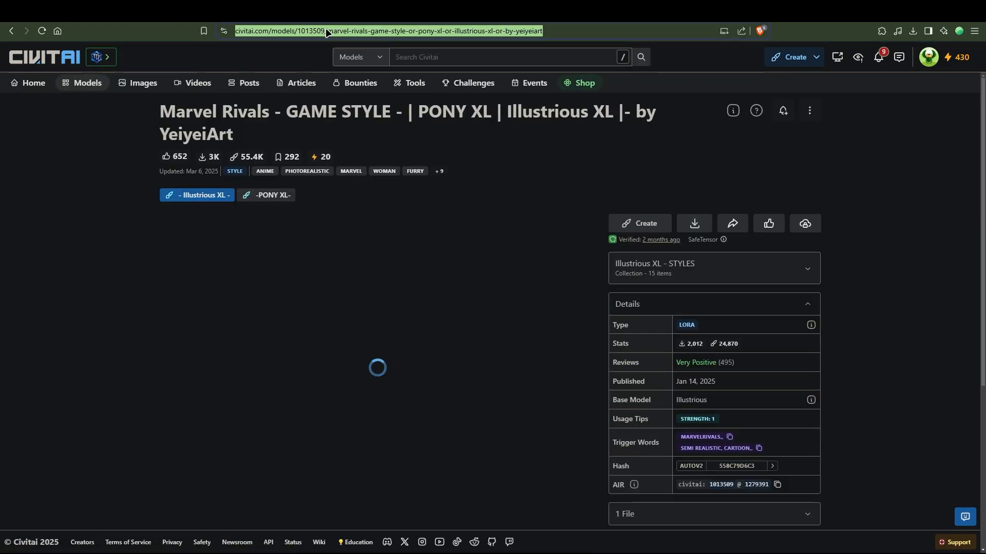
{"action": "double_click", "coordinate": [334, 31]}
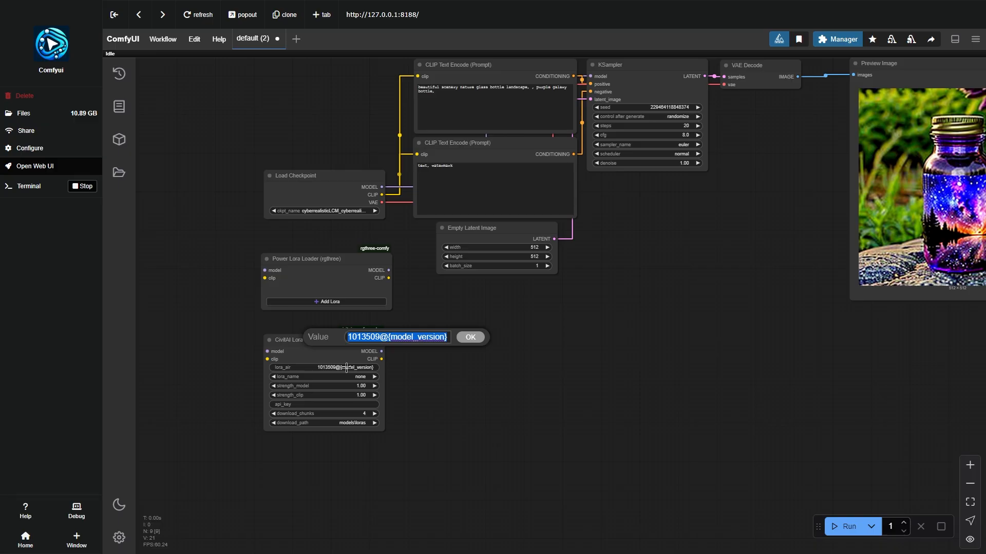
Set the CivitAI Lora Loader's lora_air to 1013509 and paste the API key into its api_key field.
{"action": "type", "text": "1013509"}
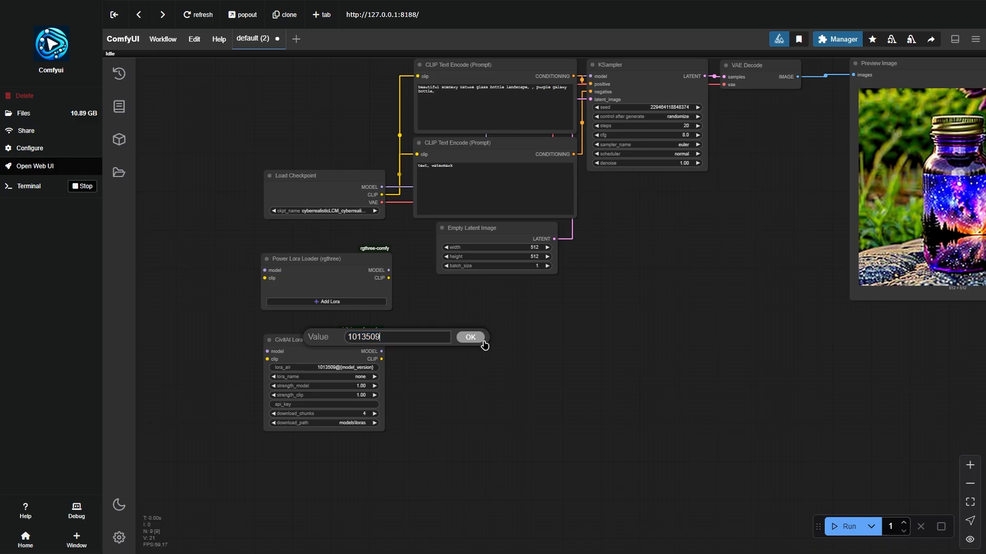
{"action": "left_click", "coordinate": [470, 337]}
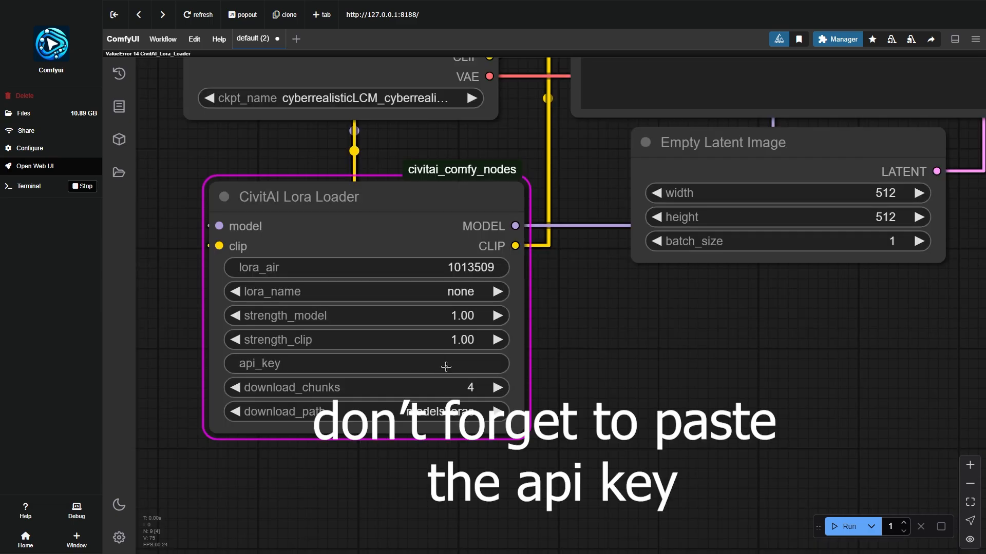
{"action": "left_click", "coordinate": [363, 363]}
{"action": "left_click", "coordinate": [636, 337]}
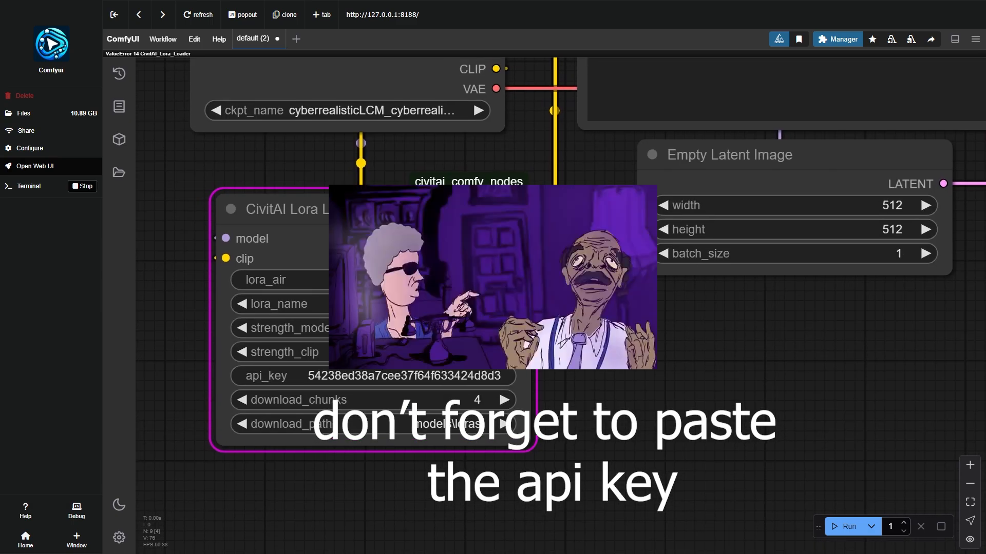
Route Load Checkpoint's model and clip through the CivitAI Lora Loader to KSampler and both CLIP Text Encode nodes.
{"action": "scroll", "coordinate": [394, 324], "scroll_direction": "down", "scroll_amount": 4}
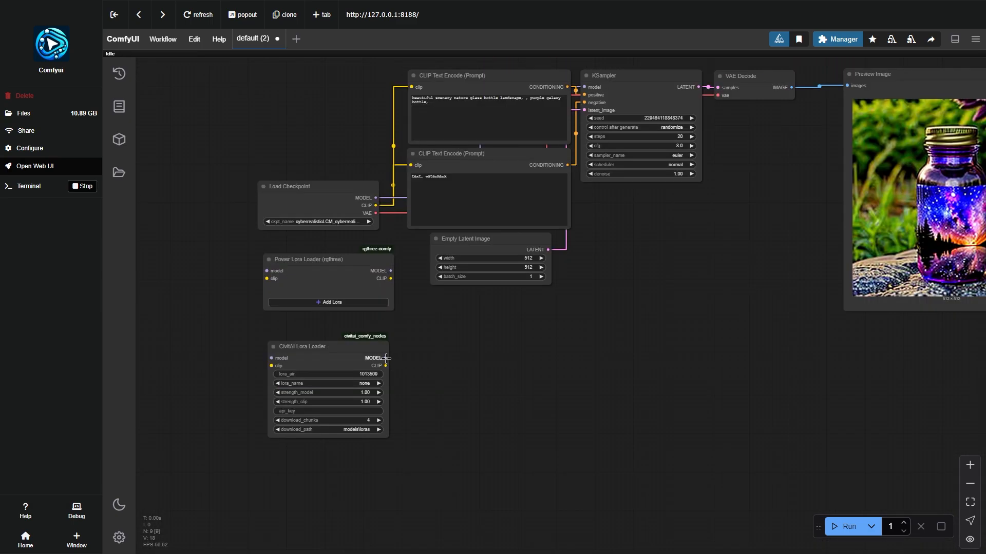
{"action": "left_click_drag", "start_coordinate": [386, 359], "coordinate": [584, 88]}
{"action": "left_click_drag", "start_coordinate": [386, 365], "coordinate": [412, 87]}
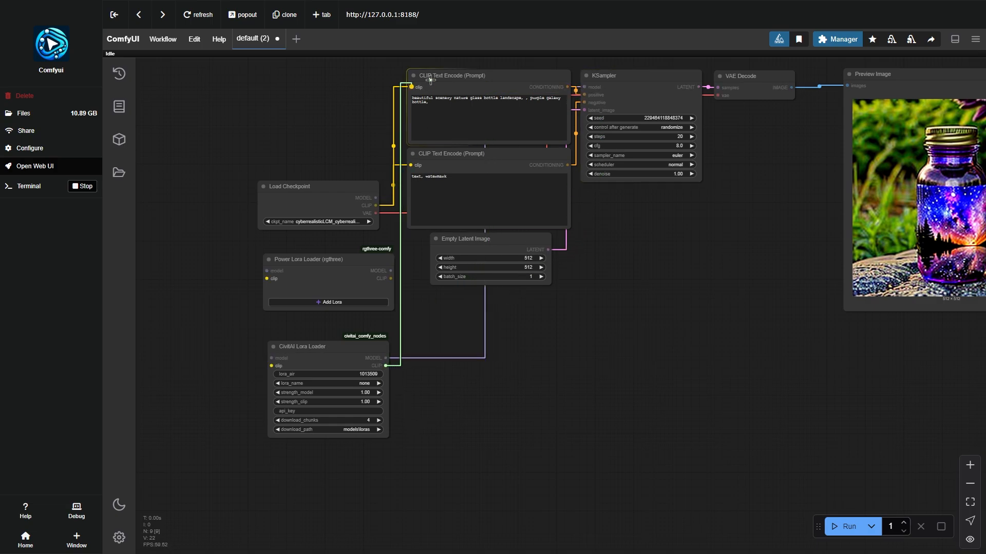
{"action": "left_click_drag", "start_coordinate": [387, 366], "coordinate": [411, 165]}
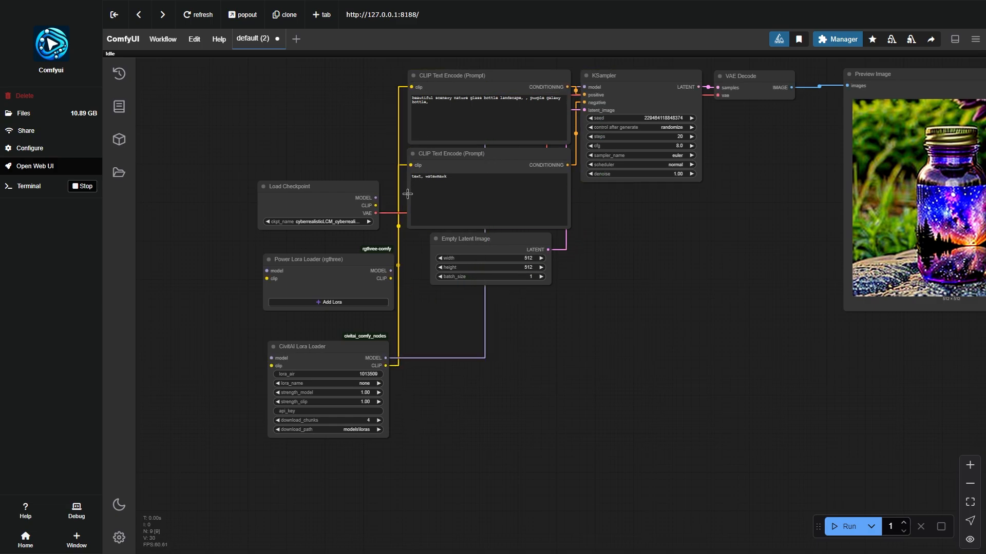
{"action": "left_click_drag", "start_coordinate": [376, 198], "coordinate": [271, 358]}
{"action": "left_click_drag", "start_coordinate": [376, 206], "coordinate": [271, 366]}
Move the Power Lora Loader above Load Checkpoint and place the CivitAI Lora Loader directly beneath Load Checkpoint.
{"action": "left_click_drag", "start_coordinate": [318, 270], "coordinate": [201, 83]}
{"action": "left_click", "coordinate": [336, 202]}
{"action": "left_click_drag", "start_coordinate": [336, 354], "coordinate": [328, 267]}
{"action": "left_click", "coordinate": [397, 327]}
{"action": "left_click_drag", "start_coordinate": [419, 337], "coordinate": [429, 356]}
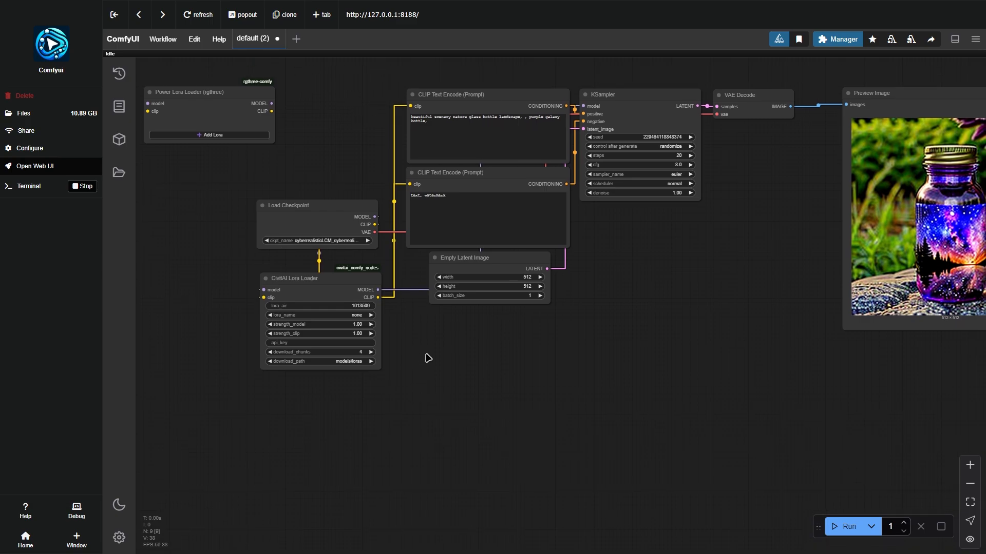
Run the workflow with the CivitAI Lora Loader and open the terminal to check the LoRA download.
{"action": "left_click", "coordinate": [846, 528]}
{"action": "left_click", "coordinate": [846, 529]}
{"action": "left_click_drag", "start_coordinate": [618, 346], "coordinate": [489, 381]}
{"action": "scroll", "coordinate": [542, 370], "scroll_direction": "down", "scroll_amount": 4}
{"action": "left_click_drag", "start_coordinate": [609, 398], "coordinate": [501, 393]}
{"action": "scroll", "coordinate": [543, 396], "scroll_direction": "down", "scroll_amount": 2}
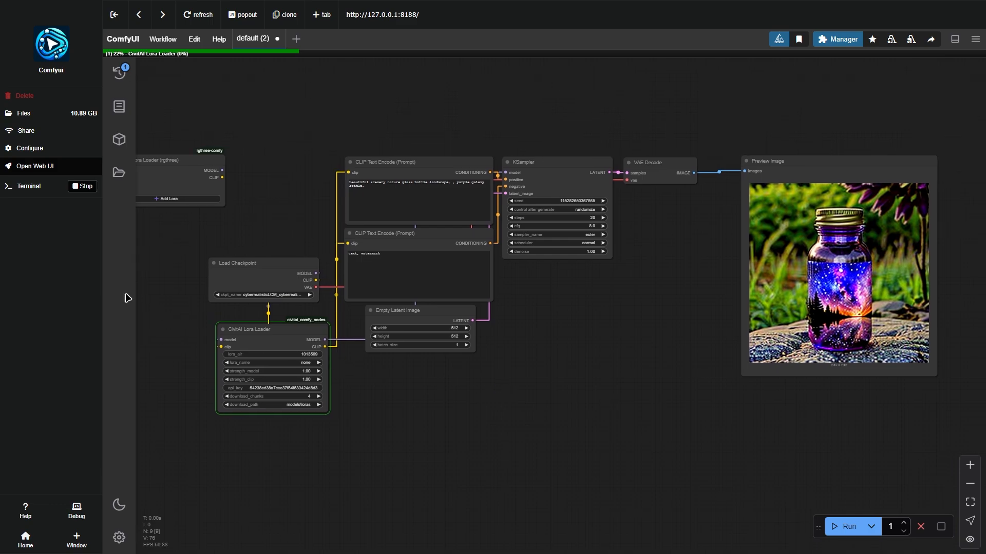
{"action": "left_click", "coordinate": [22, 189]}
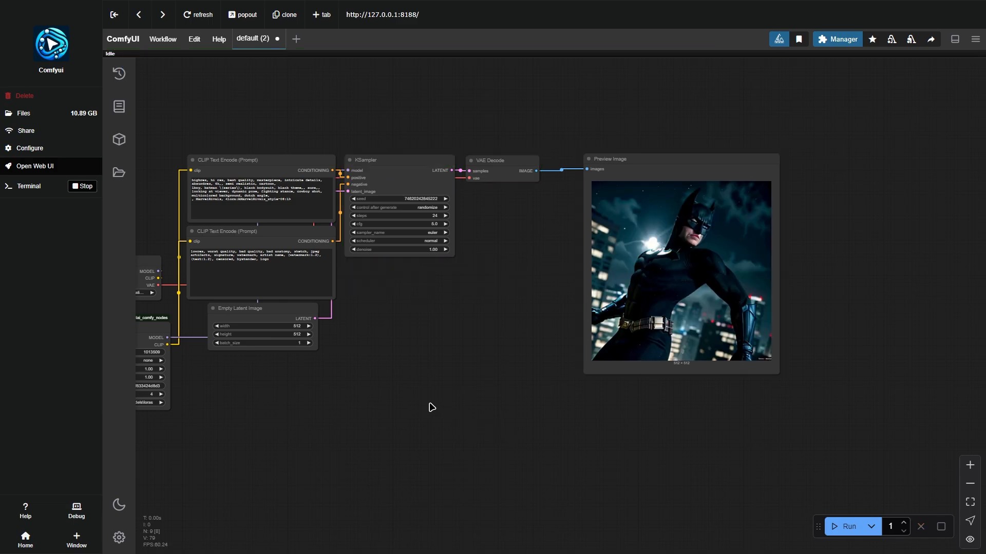
Add the AMarvelRivals_style-06.safetensors LoRA to the Power Lora Loader.
{"action": "scroll", "coordinate": [401, 381], "scroll_direction": "up", "scroll_amount": 6}
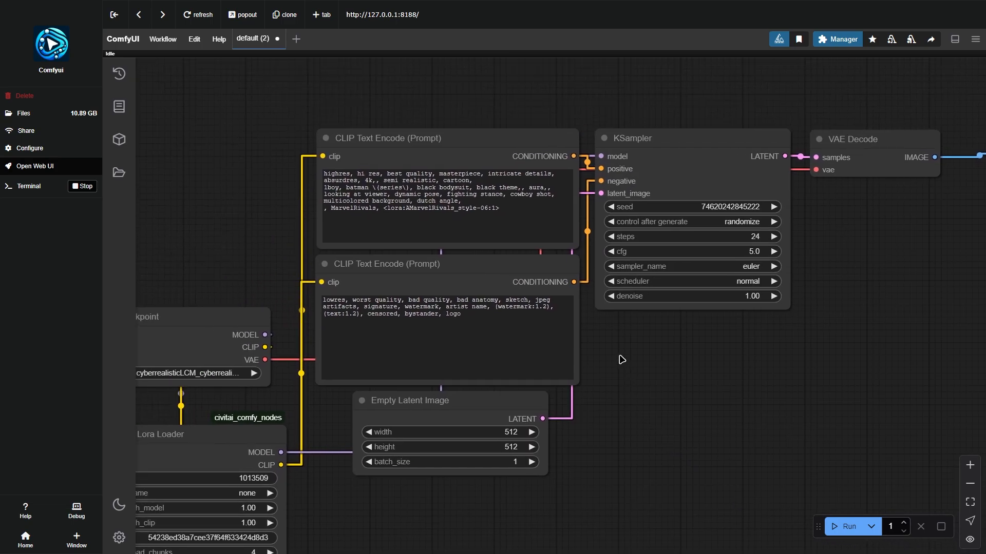
{"action": "left_click_drag", "start_coordinate": [662, 411], "coordinate": [737, 309]}
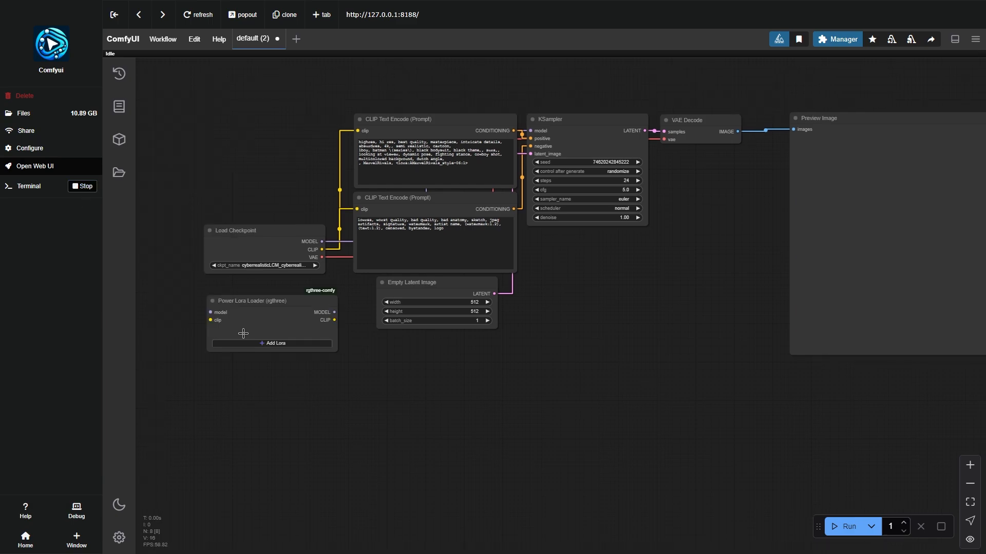
{"action": "left_click", "coordinate": [293, 350]}
{"action": "type", "text": "marvel"}
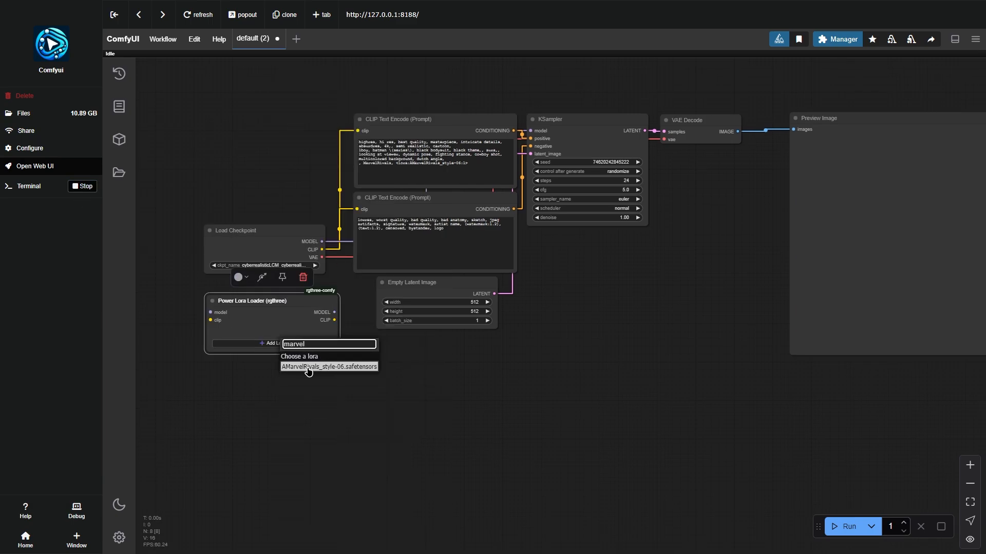
{"action": "left_click", "coordinate": [308, 368]}
Route Load Checkpoint's model and clip through the Power Lora Loader to KSampler and both CLIP Text Encode nodes.
{"action": "left_click_drag", "start_coordinate": [333, 311], "coordinate": [563, 137]}
{"action": "left_click_drag", "start_coordinate": [332, 321], "coordinate": [358, 130]}
{"action": "left_click_drag", "start_coordinate": [333, 320], "coordinate": [357, 209]}
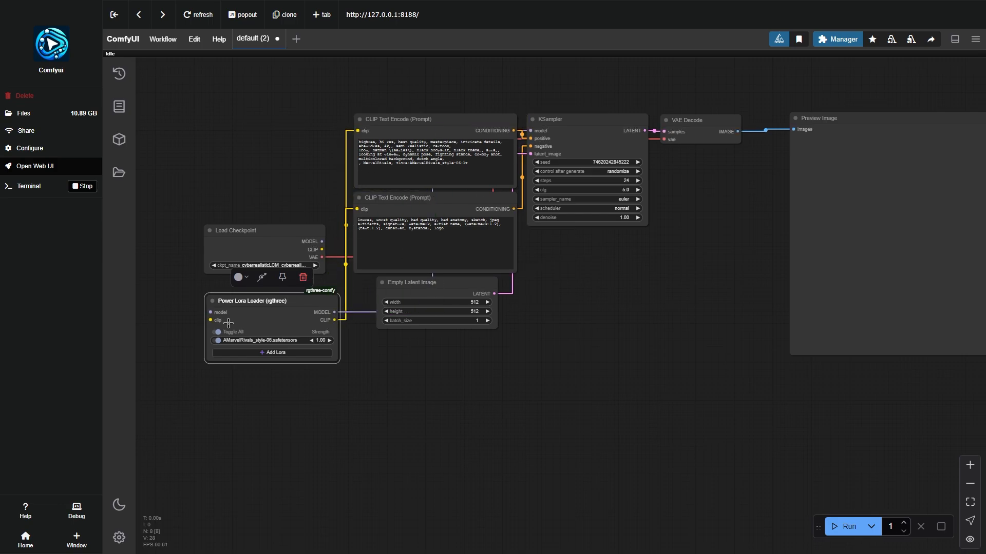
{"action": "left_click_drag", "start_coordinate": [320, 242], "coordinate": [261, 310]}
{"action": "left_click", "coordinate": [404, 359]}
{"action": "left_click_drag", "start_coordinate": [517, 355], "coordinate": [480, 338]}
{"action": "left_click", "coordinate": [476, 393]}
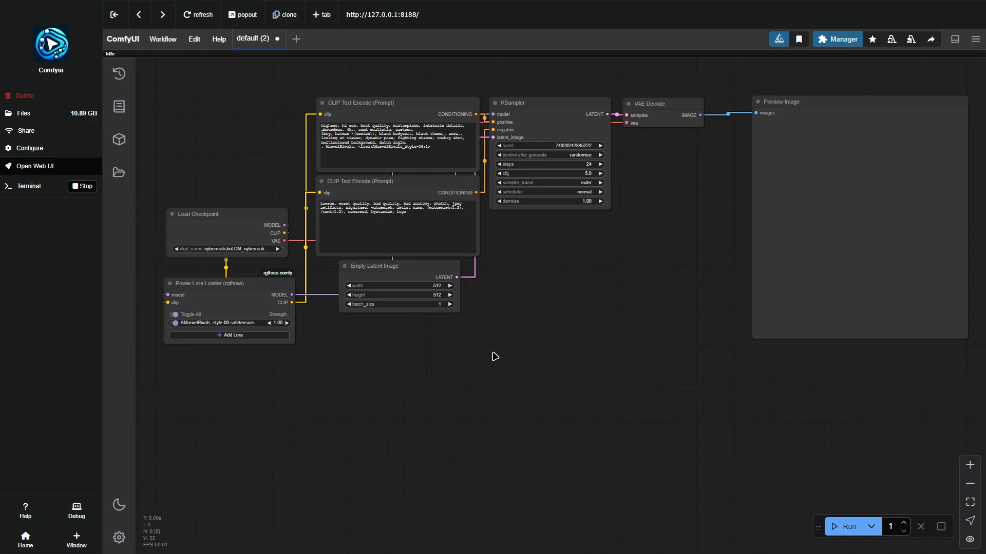
Search the custom nodes for "python" and install the latest version of ComfyUI-Custom-Scripts.
{"action": "scroll", "coordinate": [494, 356], "scroll_direction": "left", "scroll_amount": 4}
{"action": "left_click", "coordinate": [838, 39]}
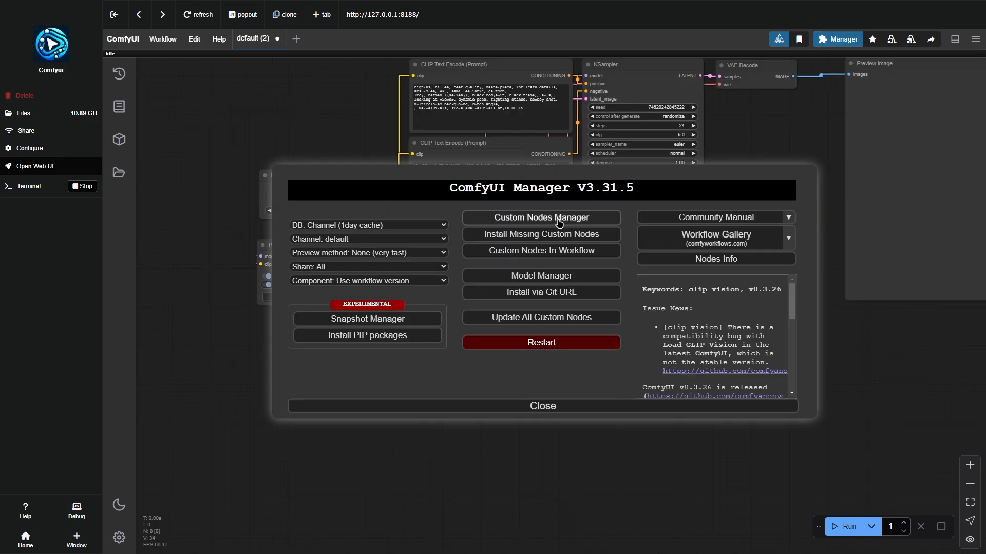
{"action": "left_click", "coordinate": [559, 218]}
{"action": "left_click", "coordinate": [378, 105]}
{"action": "type", "text": "python"}
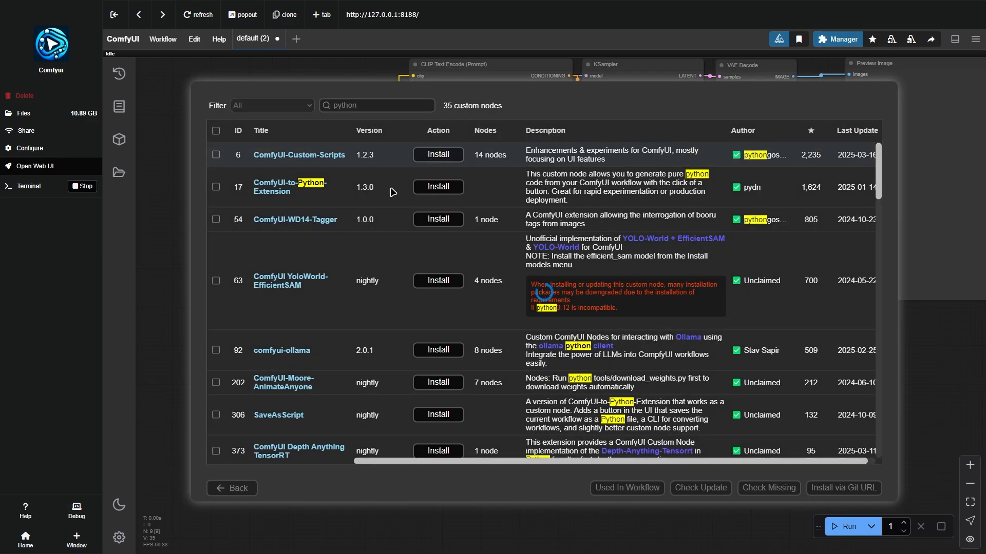
{"action": "left_click", "coordinate": [437, 154]}
{"action": "left_click", "coordinate": [498, 258]}
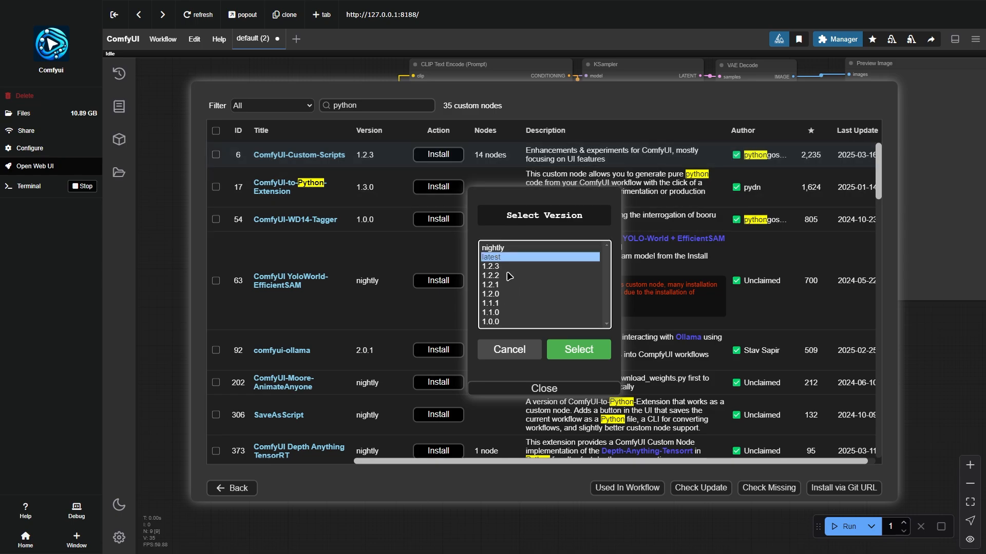
{"action": "left_click", "coordinate": [559, 348]}
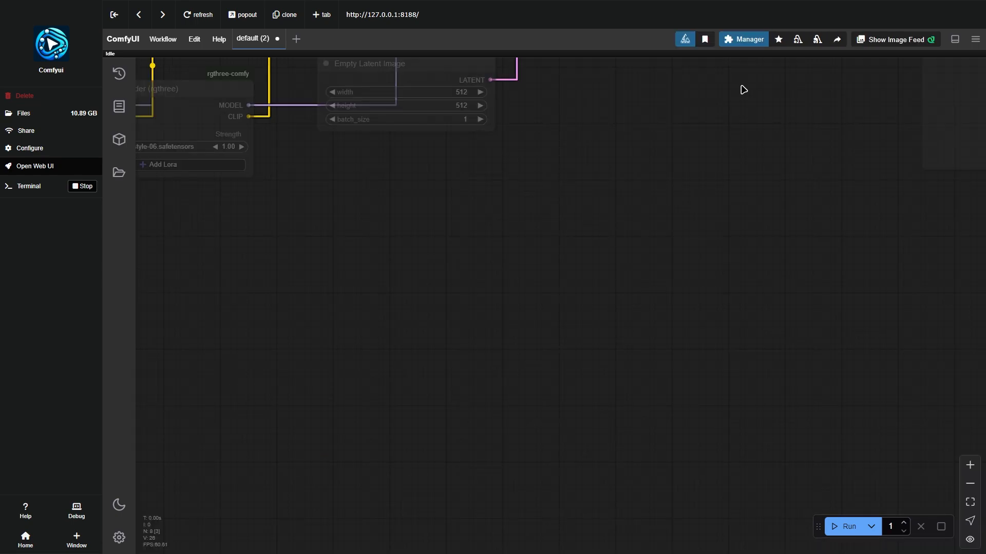
Search the custom nodes for "lora tags" and install the latest version of ComfyUI-Lora-Auto-Trigger-Words.
{"action": "left_click", "coordinate": [744, 40]}
{"action": "left_click", "coordinate": [489, 217]}
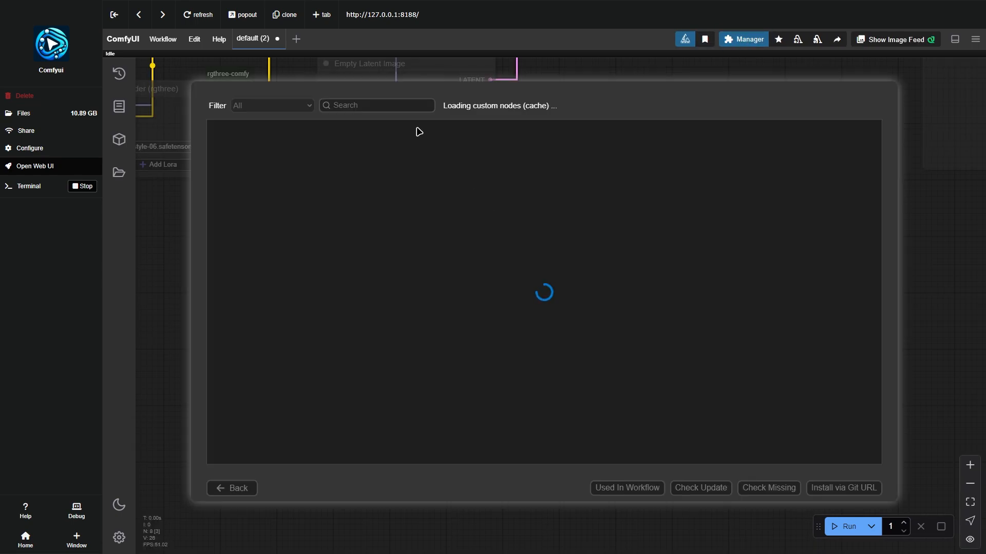
{"action": "left_click", "coordinate": [393, 106]}
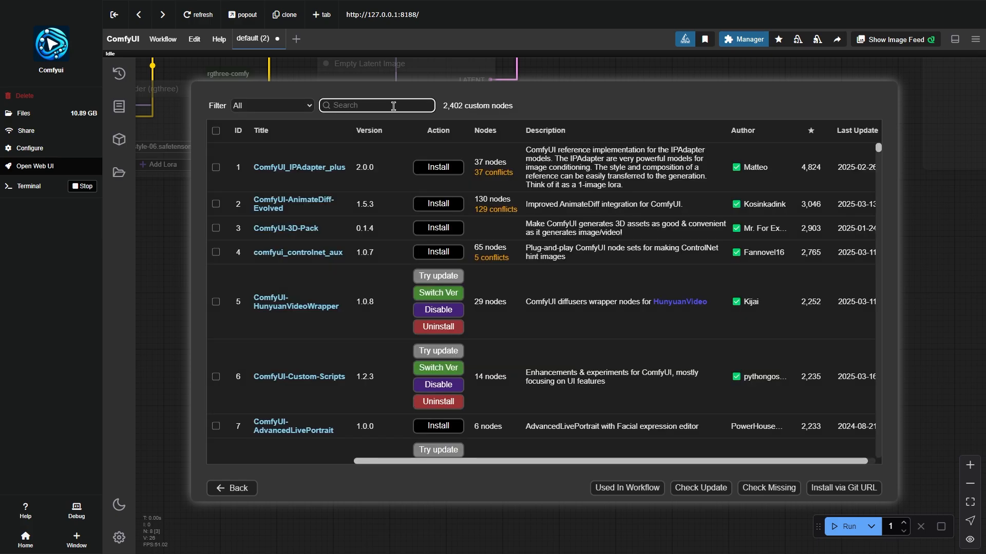
{"action": "type", "text": "lora tags"}
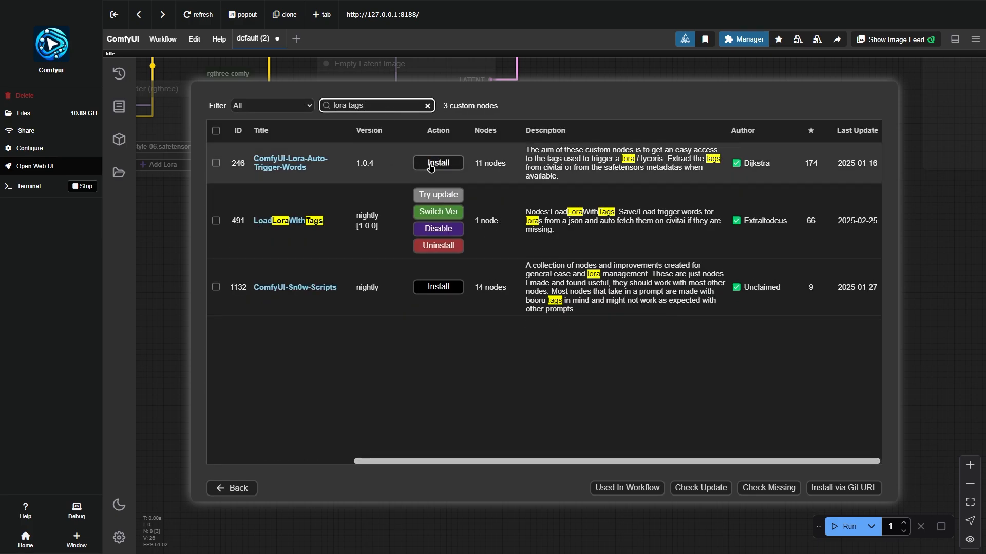
{"action": "left_click", "coordinate": [430, 165]}
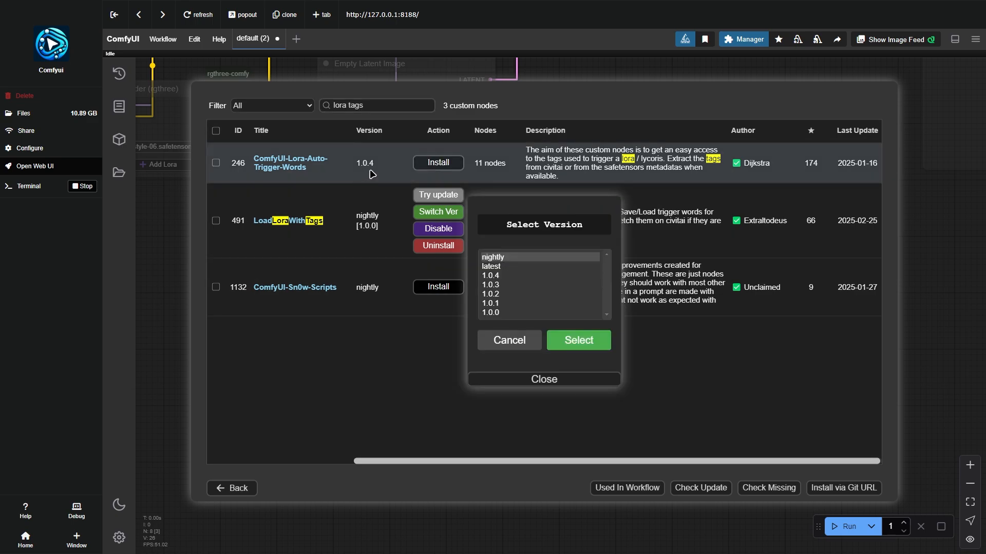
{"action": "left_click", "coordinate": [493, 267]}
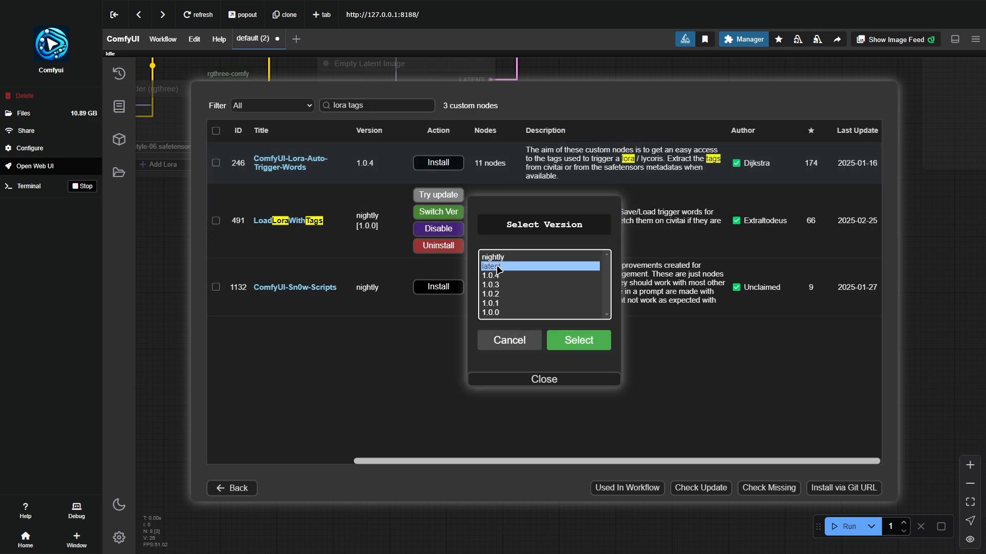
{"action": "left_click", "coordinate": [562, 341]}
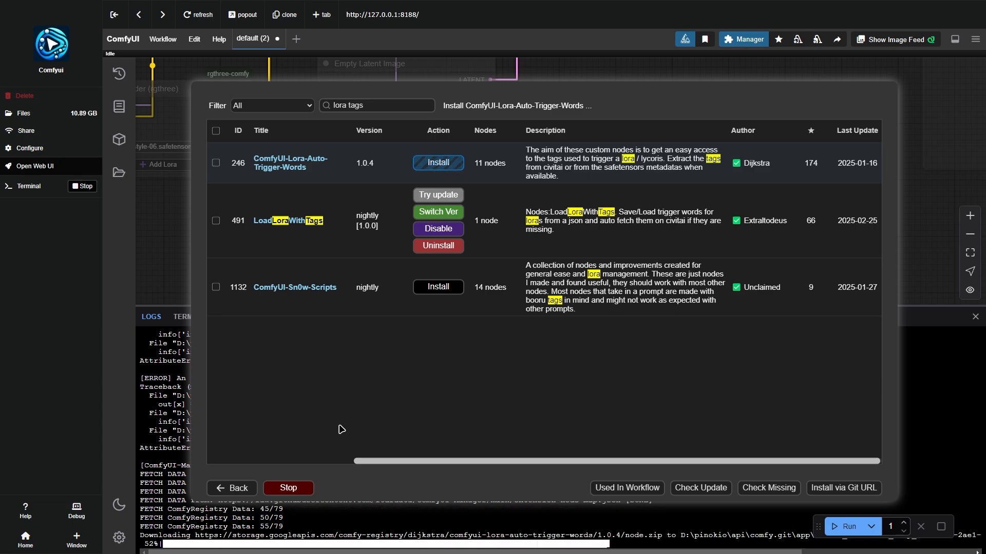
{"action": "left_click", "coordinate": [269, 489]}
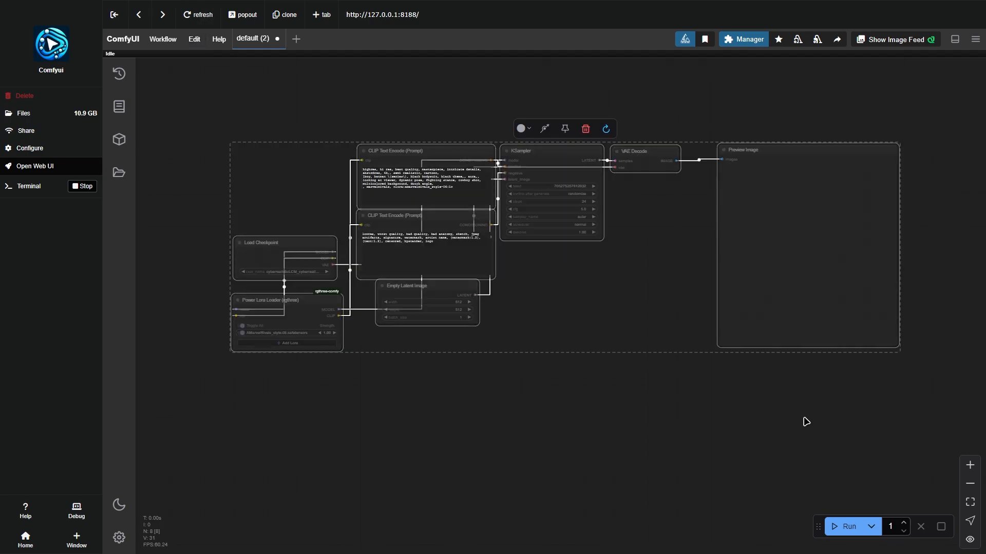
Add a LoraTagsOnly node beneath the workflow and set its lora_name to the AMarvelRivals_style-06 LoRA.
{"action": "left_click", "coordinate": [613, 370]}
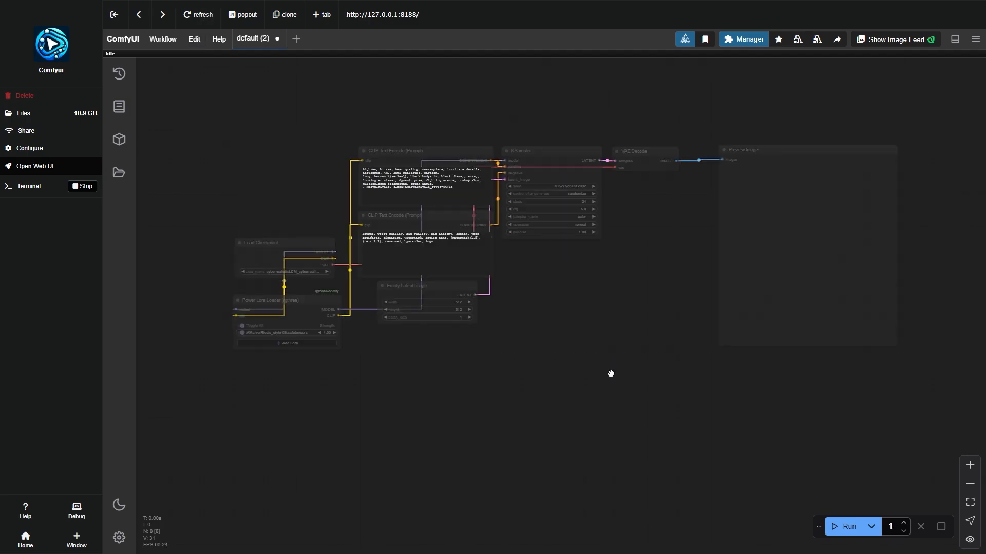
{"action": "double_click", "coordinate": [611, 374]}
{"action": "type", "text": "a tag"}
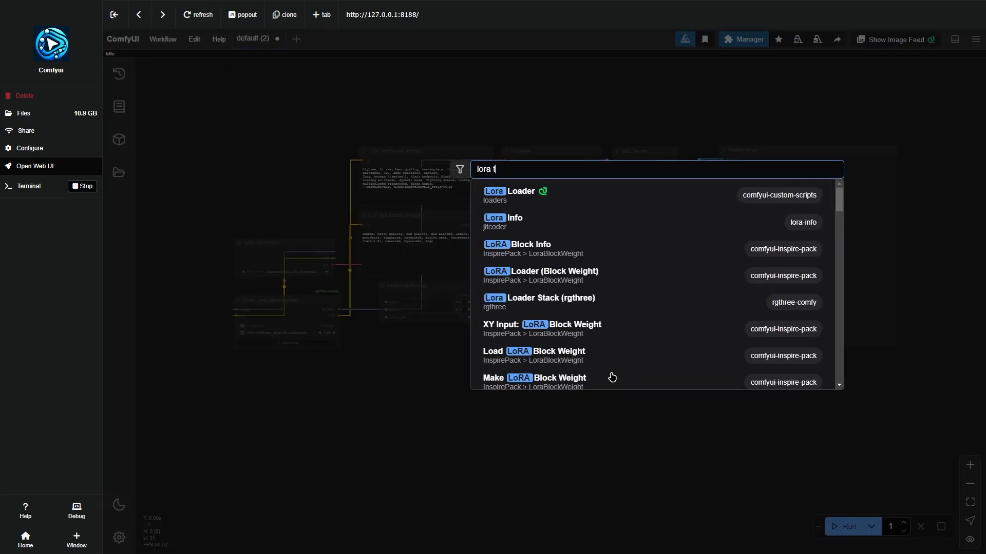
{"action": "left_click", "coordinate": [510, 221]}
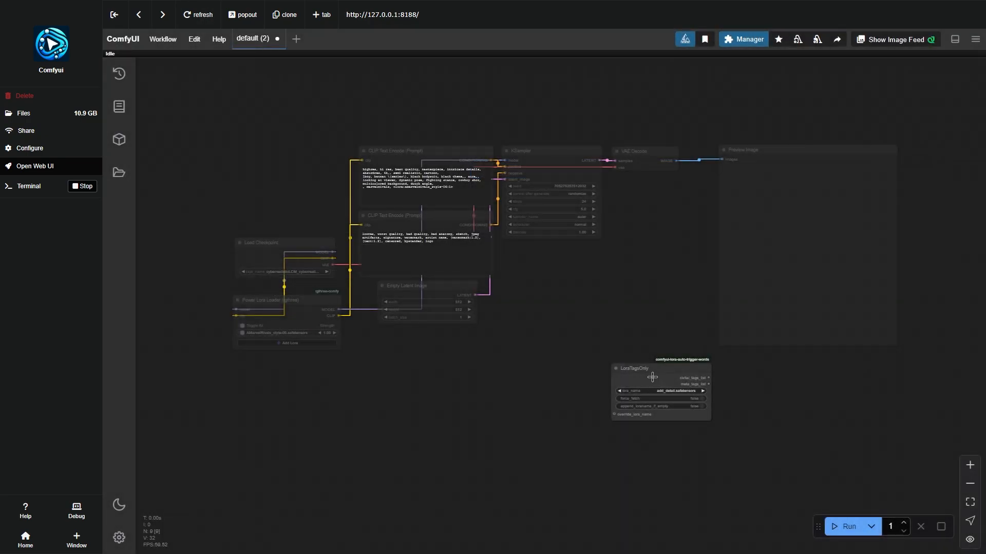
{"action": "left_click", "coordinate": [555, 383]}
{"action": "type", "text": "marvel"}
{"action": "key", "text": "Return"}
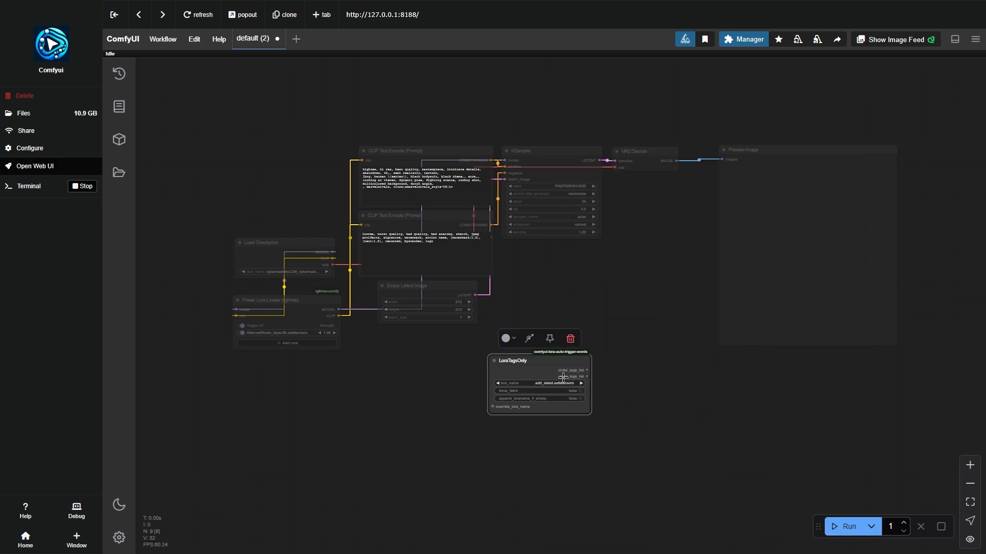
Connect a TagsSelector to LoraTagsOnly's civitai_tags_list output and feed its STRING output into a Show Text node.
{"action": "left_click_drag", "start_coordinate": [586, 369], "coordinate": [621, 363]}
{"action": "left_click", "coordinate": [647, 423]}
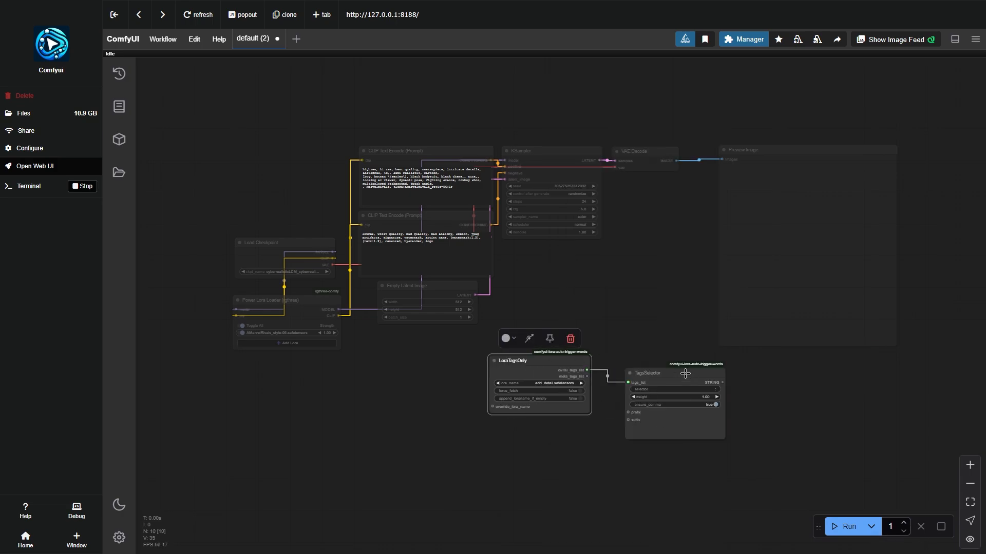
{"action": "left_click_drag", "start_coordinate": [717, 377], "coordinate": [739, 382]}
{"action": "left_click", "coordinate": [775, 439]}
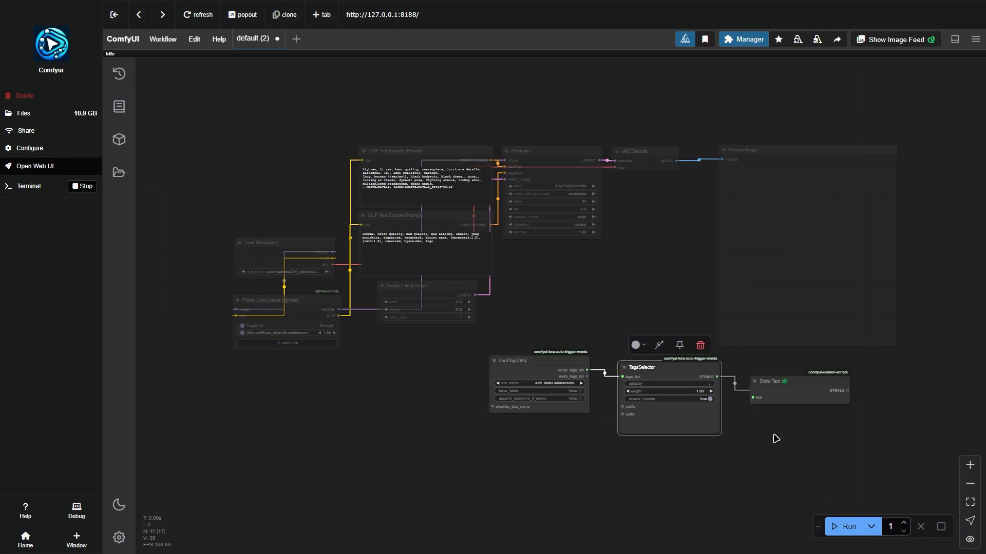
{"action": "left_click", "coordinate": [806, 376]}
{"action": "left_click_drag", "start_coordinate": [806, 376], "coordinate": [821, 367]}
Run the tag nodes and copy the trigger word MarvelRivals from Show Text.
{"action": "left_click", "coordinate": [845, 527]}
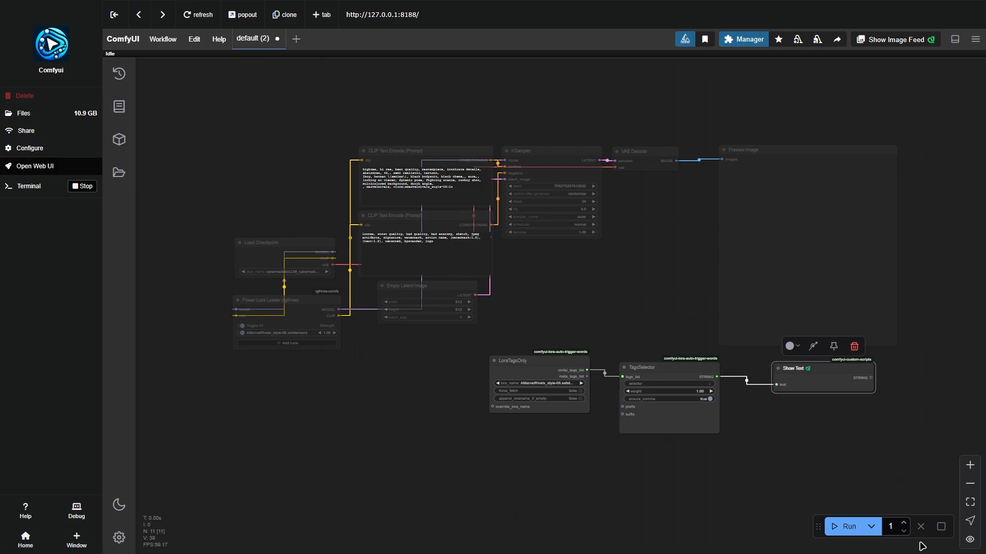
{"action": "scroll", "coordinate": [717, 431], "scroll_direction": "up", "scroll_amount": 10}
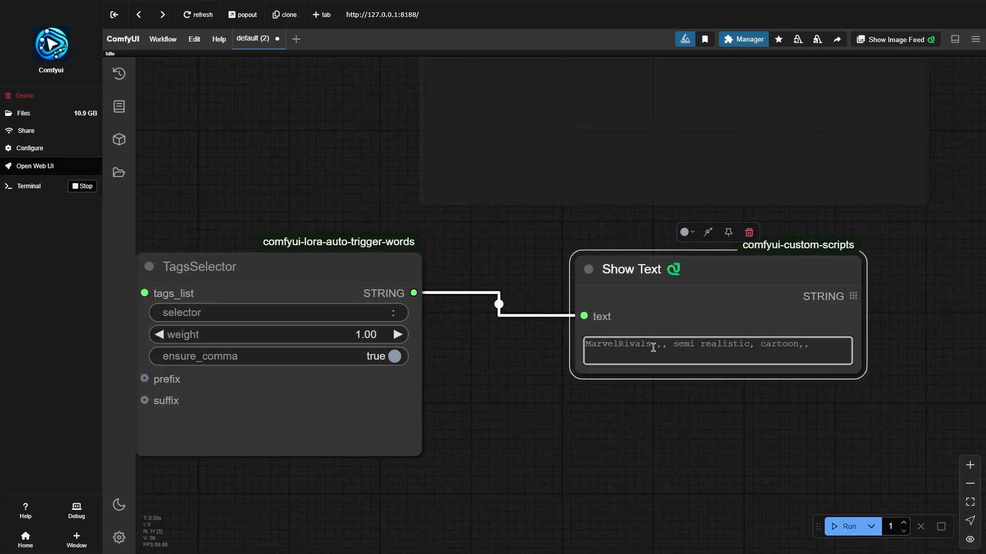
{"action": "left_click_drag", "start_coordinate": [653, 348], "coordinate": [571, 349]}
{"action": "double_click", "coordinate": [587, 344]}
{"action": "key", "text": "ctrl+c"}
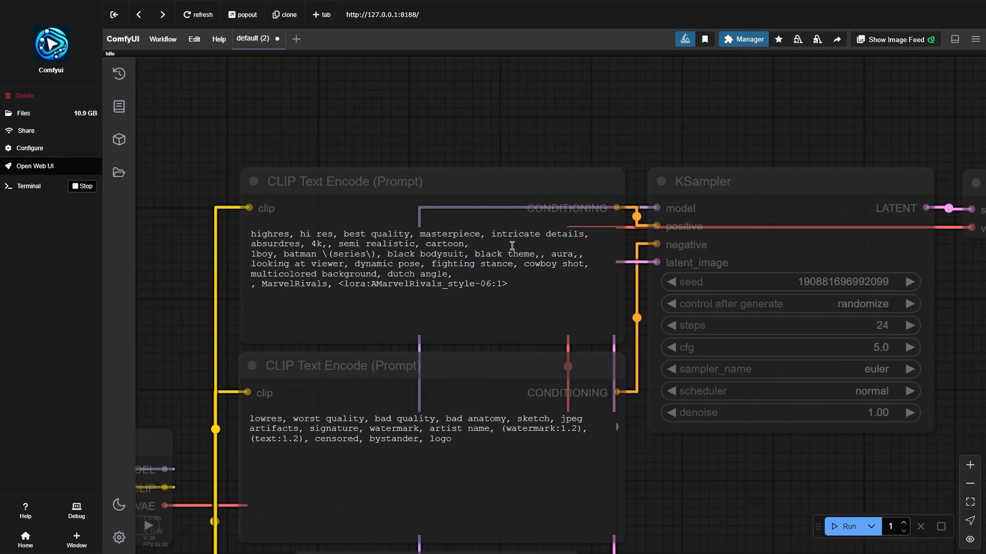
Replace the <lora:AMarvelRivals_style-06:1> tag in the positive prompt with the copied trigger word MarvelRivals.
{"action": "left_click_drag", "start_coordinate": [508, 285], "coordinate": [365, 285]}
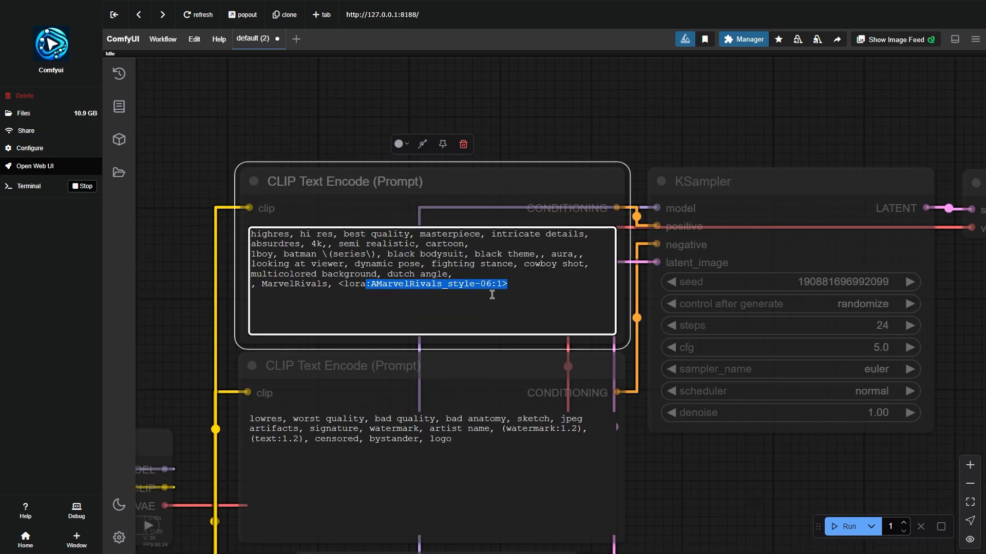
{"action": "left_click", "coordinate": [507, 285]}
{"action": "left_click_drag", "start_coordinate": [508, 285], "coordinate": [338, 285]}
{"action": "key", "text": "ctrl+v"}
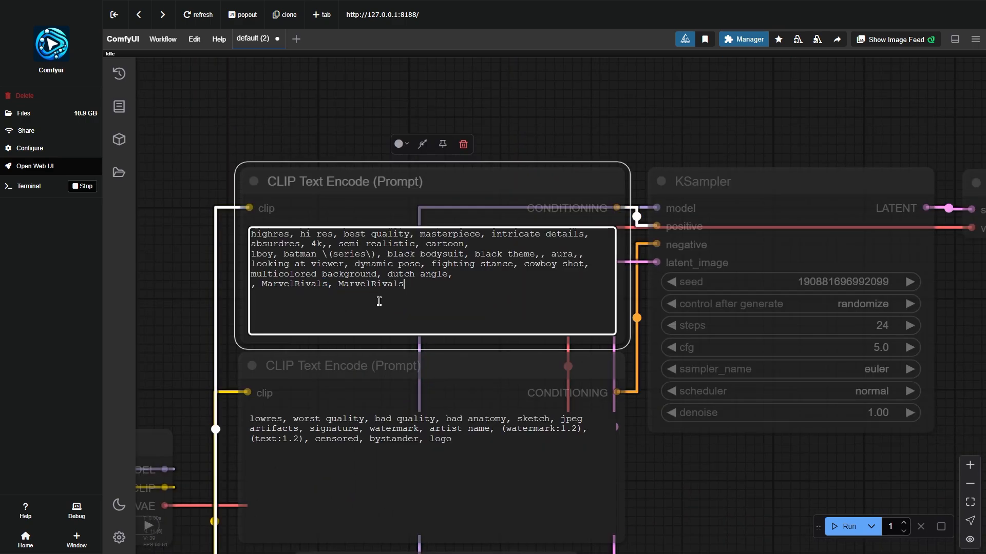
{"action": "left_click", "coordinate": [627, 298]}
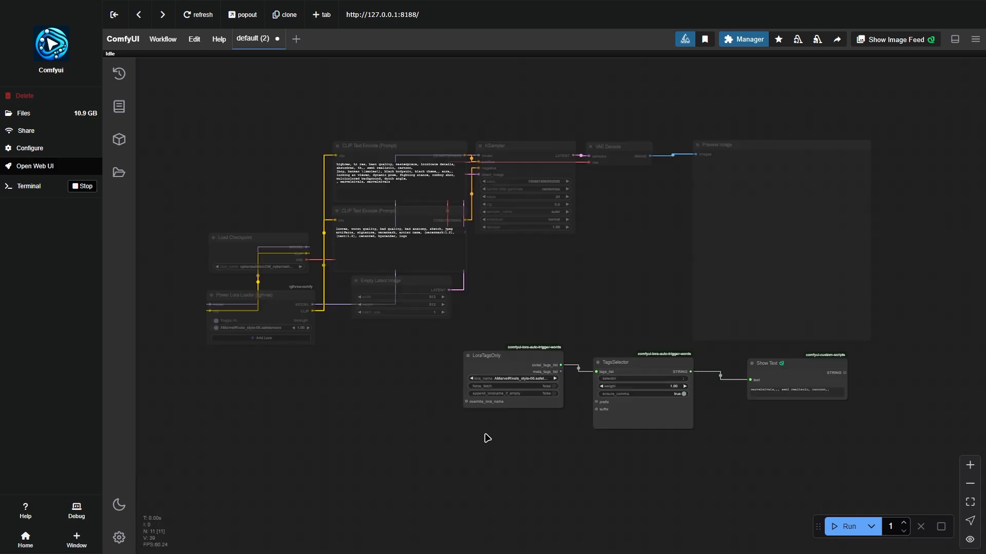
Move the three muted tag nodes below the Power Lora Loader and reactivate the main image-generation nodes.
{"action": "left_click_drag", "start_coordinate": [432, 422], "coordinate": [851, 355]}
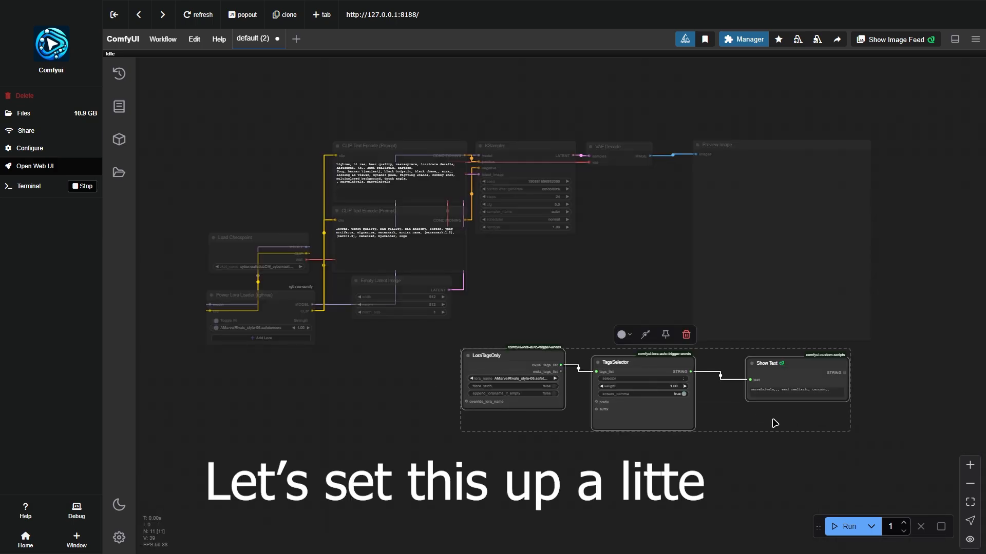
{"action": "left_click_drag", "start_coordinate": [561, 365], "coordinate": [290, 408]}
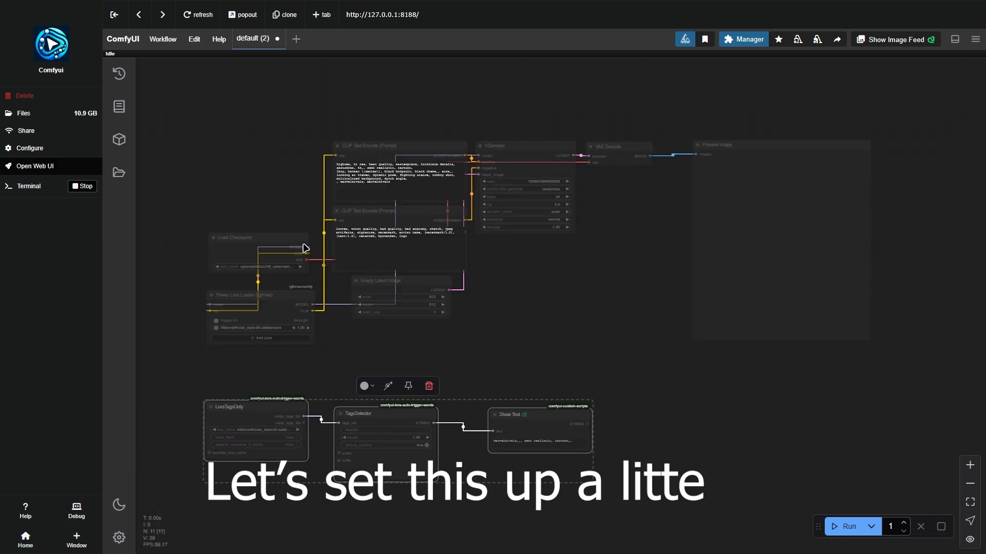
{"action": "left_click_drag", "start_coordinate": [249, 101], "coordinate": [796, 336]}
{"action": "left_click", "coordinate": [221, 96]}
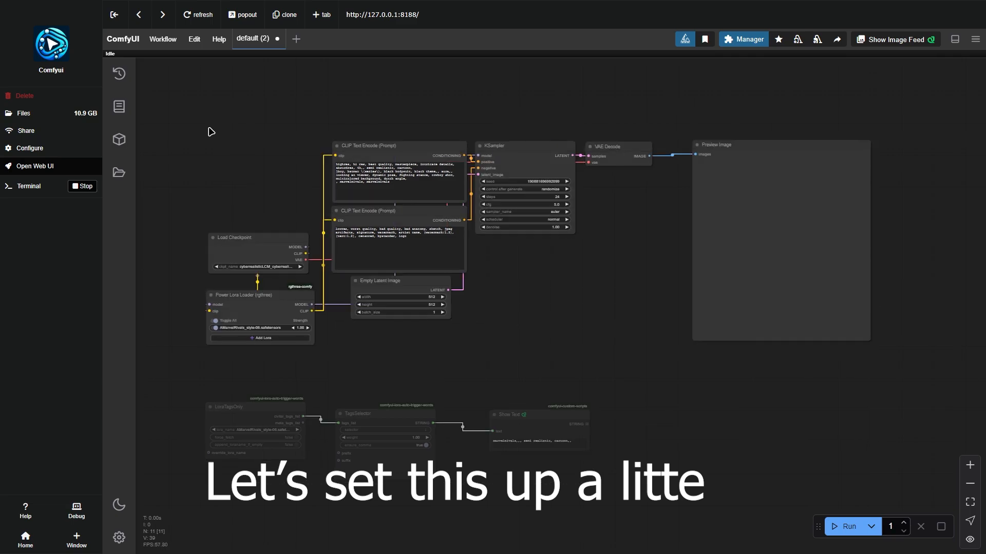
Set the Empty Latent Image height to 768.
{"action": "scroll", "coordinate": [330, 143], "scroll_direction": "up", "scroll_amount": 4}
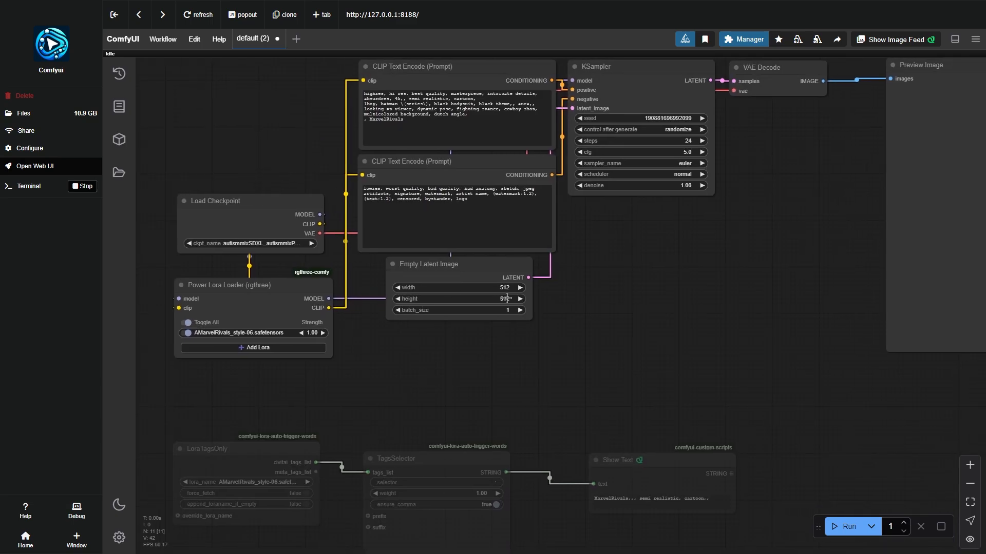
{"action": "left_click", "coordinate": [434, 305]}
{"action": "type", "text": "768"}
{"action": "key", "text": "Return"}
{"action": "left_click_drag", "start_coordinate": [611, 241], "coordinate": [574, 306]}
Configure KSampler with 24 steps, cfg 5.0 and the simple scheduler.
{"action": "left_click", "coordinate": [657, 208]}
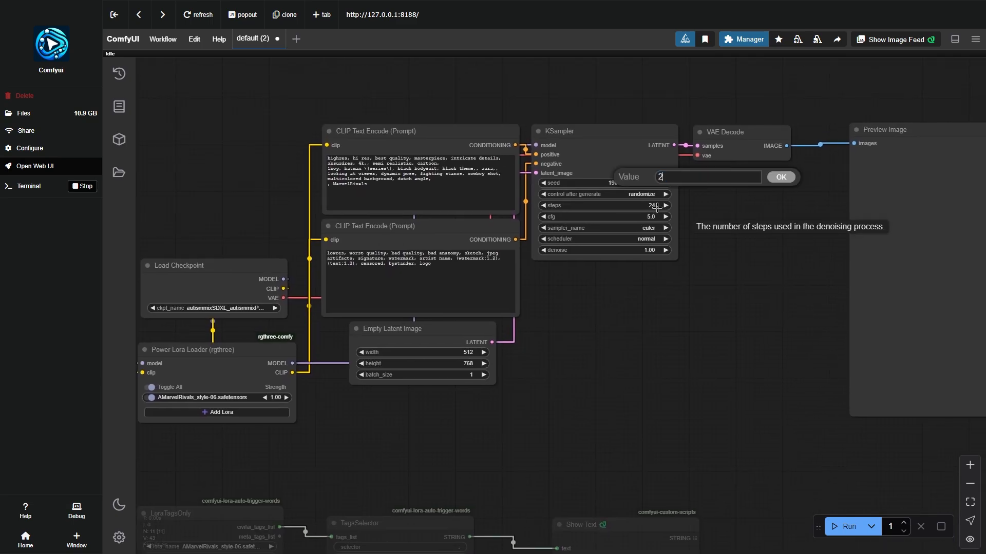
{"action": "key", "text": "Return"}
{"action": "left_click", "coordinate": [654, 217]}
{"action": "key", "text": "Return"}
{"action": "left_click_drag", "start_coordinate": [669, 266], "coordinate": [612, 280]}
{"action": "left_click", "coordinate": [512, 255]}
{"action": "left_click", "coordinate": [527, 309]}
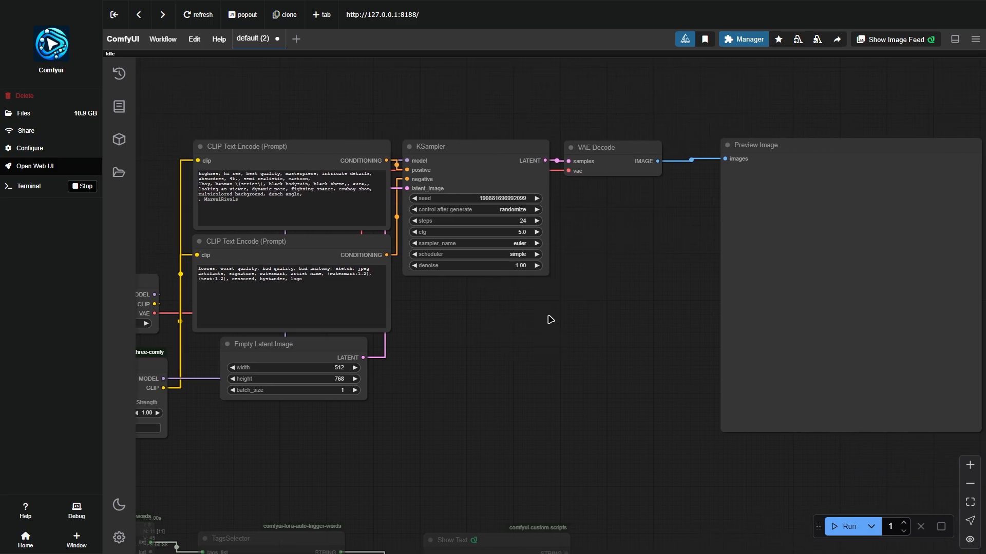
Run the image-generation workflow and examine the generated picture in Preview Image.
{"action": "left_click_drag", "start_coordinate": [625, 316], "coordinate": [514, 324]}
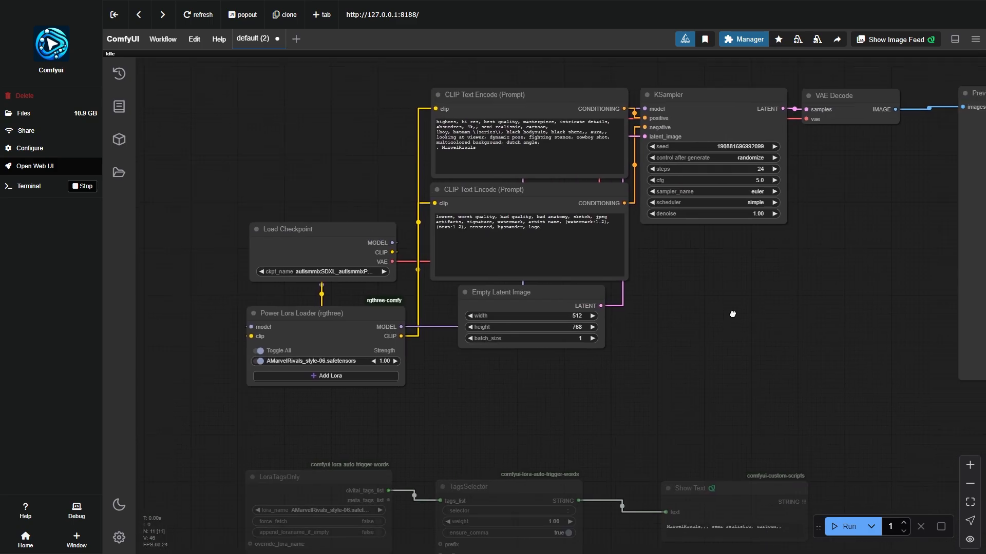
{"action": "scroll", "coordinate": [733, 314], "scroll_direction": "up", "scroll_amount": 2}
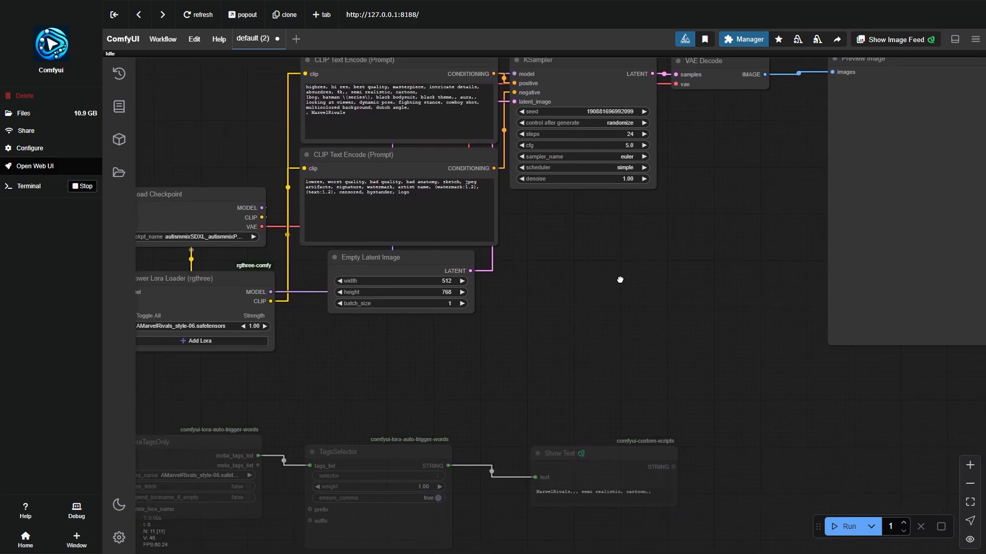
{"action": "scroll", "coordinate": [622, 280], "scroll_direction": "down", "scroll_amount": 2}
{"action": "scroll", "coordinate": [689, 260], "scroll_direction": "up", "scroll_amount": 1}
{"action": "left_click", "coordinate": [830, 521]}
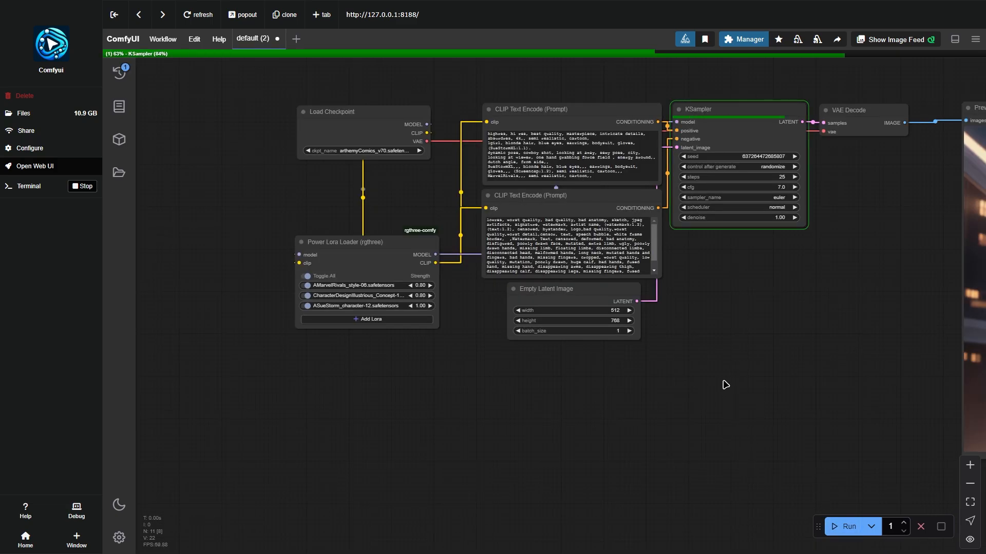
{"action": "left_click_drag", "start_coordinate": [904, 315], "coordinate": [568, 312]}
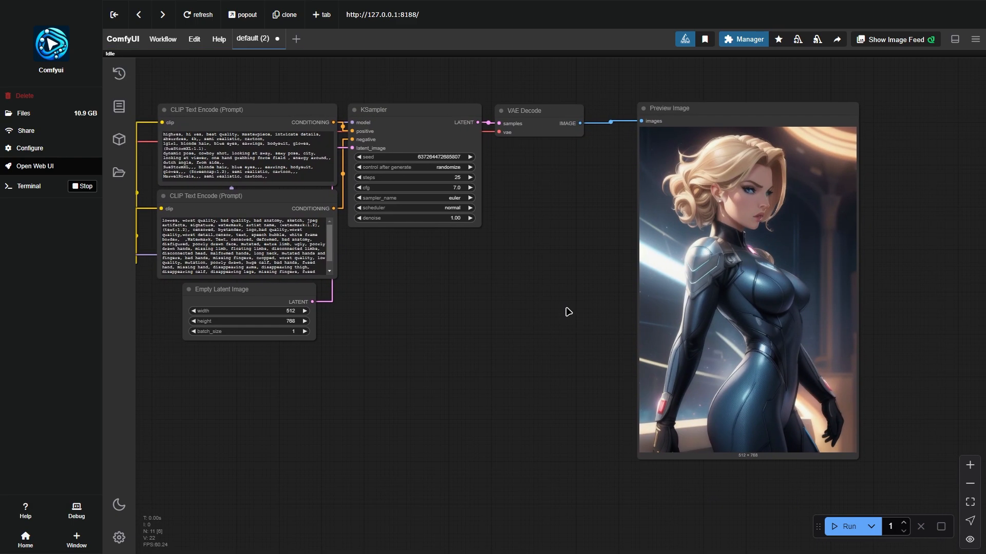
{"action": "scroll", "coordinate": [568, 312], "scroll_direction": "down", "scroll_amount": 2}
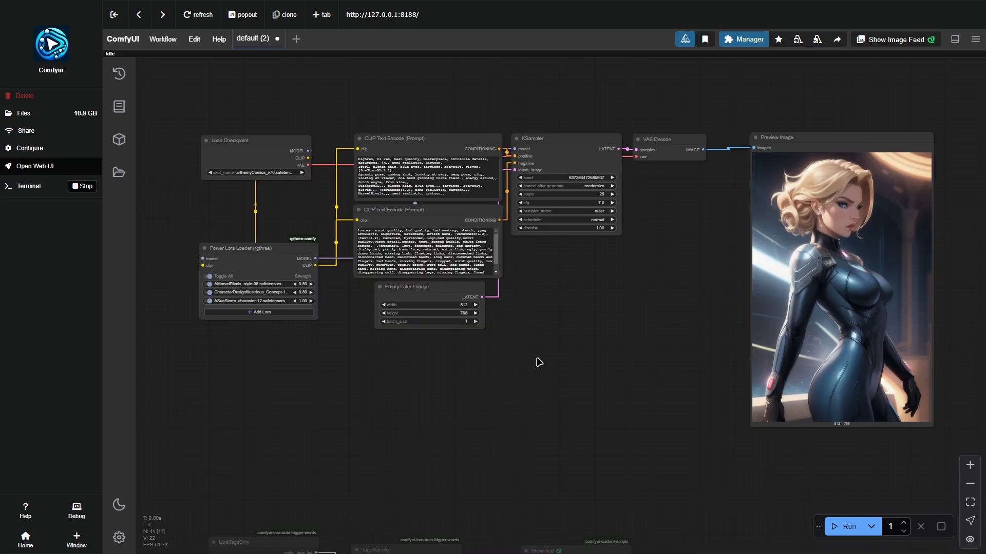
{"action": "left_click_drag", "start_coordinate": [541, 367], "coordinate": [570, 348]}
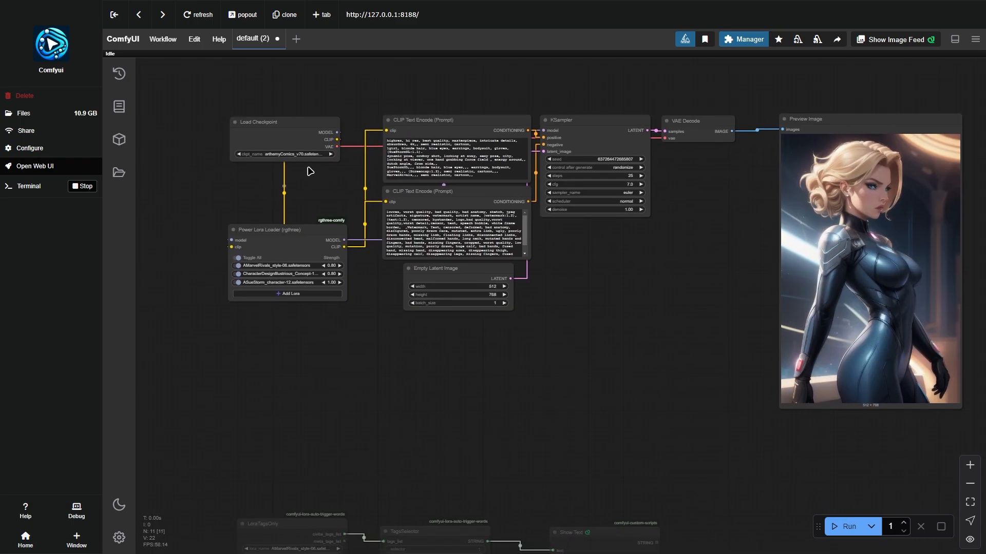
Open the default text-to-image workflow in a new workflow tab.
{"action": "left_click", "coordinate": [165, 46]}
{"action": "left_click", "coordinate": [169, 102]}
{"action": "left_click", "coordinate": [458, 254]}
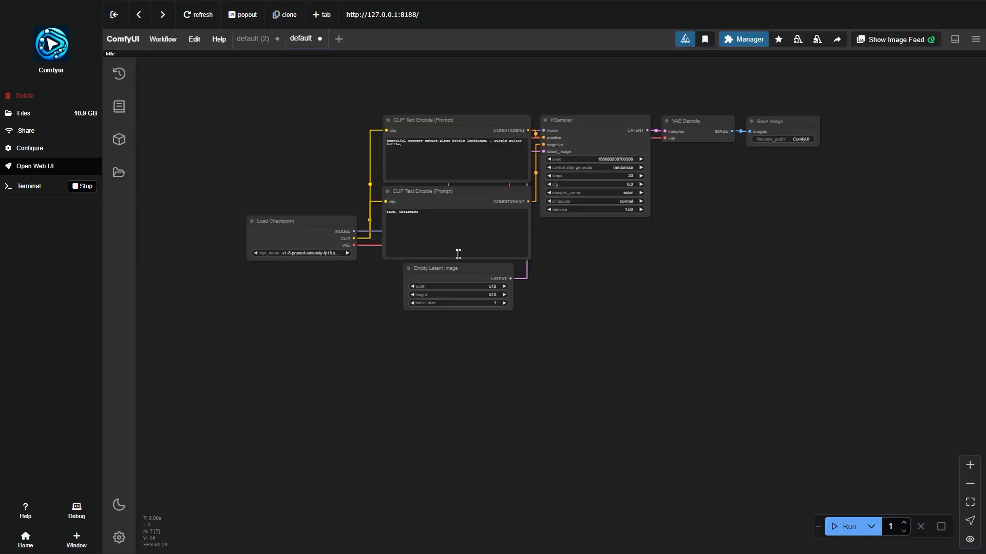
Replace the Save Image node with a Preview Image node connected to the VAE Decode image output.
{"action": "left_click_drag", "start_coordinate": [641, 289], "coordinate": [657, 327]}
{"action": "scroll", "coordinate": [616, 303], "scroll_direction": "up", "scroll_amount": 2}
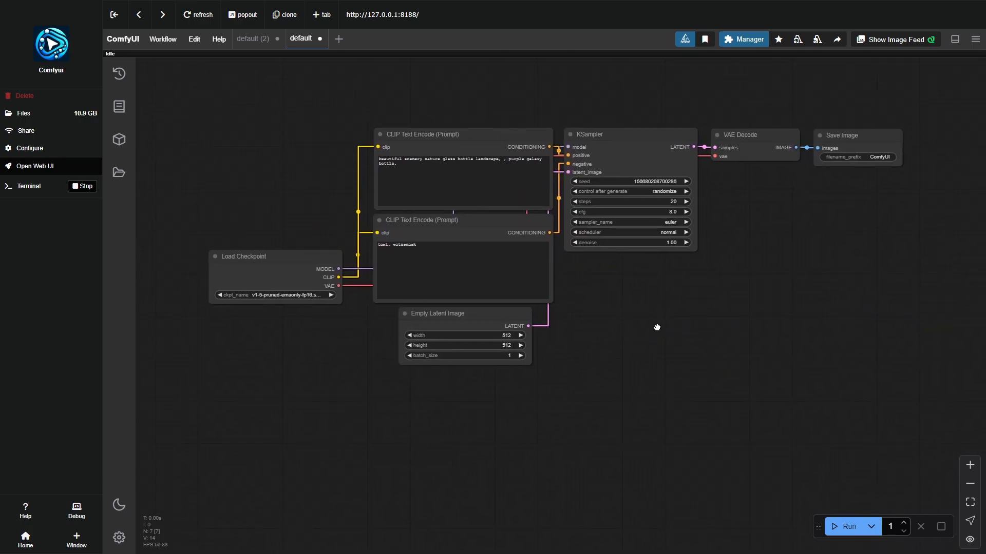
{"action": "left_click", "coordinate": [831, 134]}
{"action": "key", "text": "Delete"}
{"action": "left_click_drag", "start_coordinate": [795, 147], "coordinate": [839, 146]}
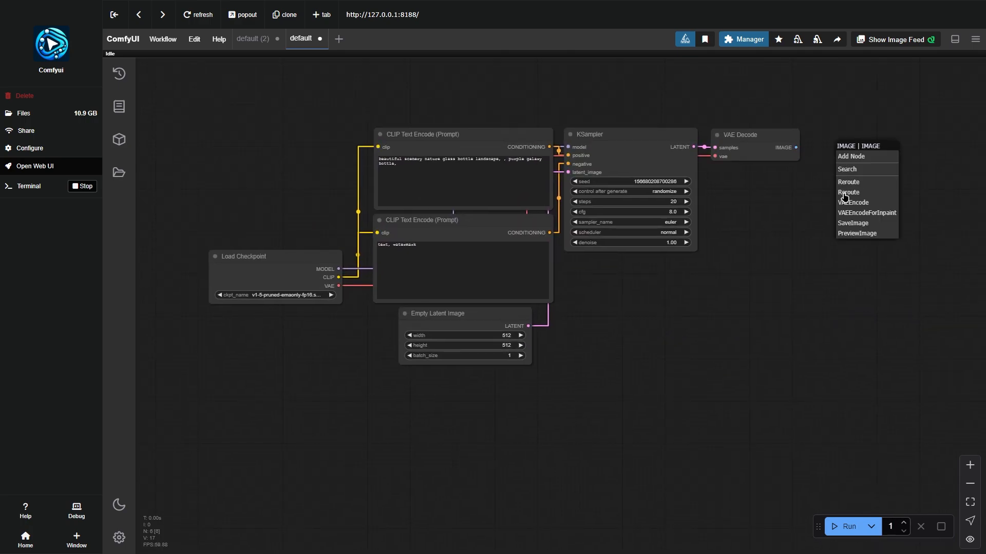
{"action": "left_click", "coordinate": [856, 234]}
{"action": "left_click", "coordinate": [860, 137]}
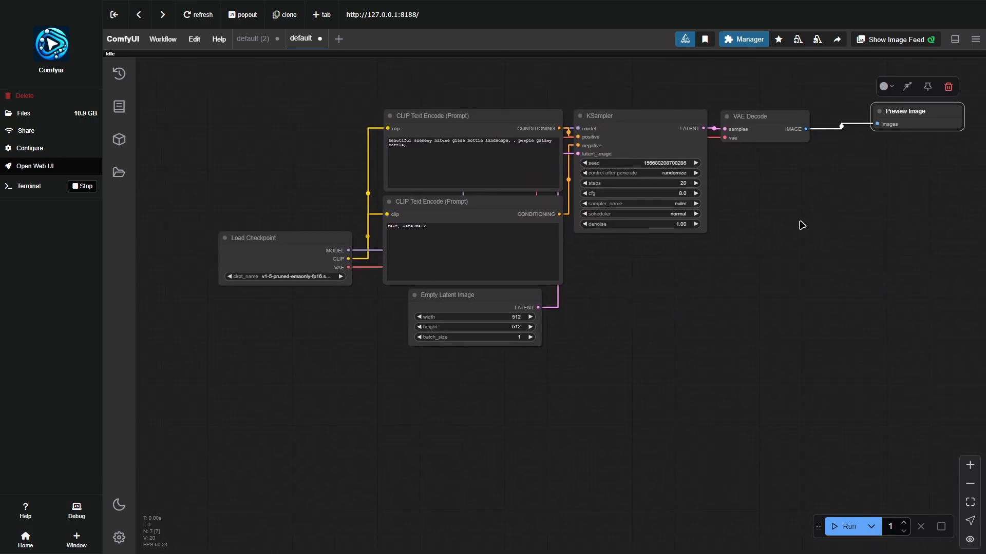
{"action": "left_click_drag", "start_coordinate": [802, 226], "coordinate": [770, 237]}
{"action": "scroll", "coordinate": [750, 246], "scroll_direction": "down", "scroll_amount": 1}
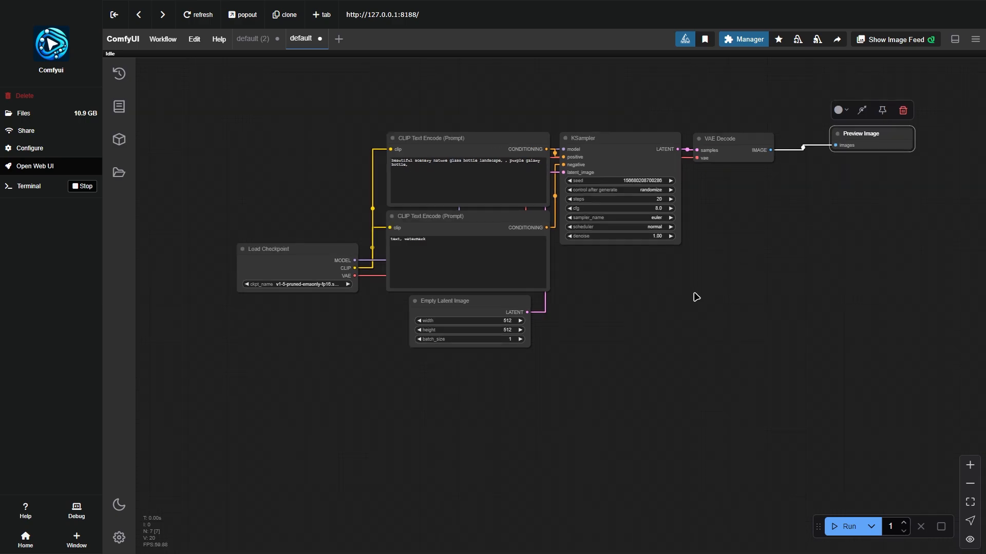
Search the ComfyUI custom node packs for "effic".
{"action": "left_click", "coordinate": [743, 40]}
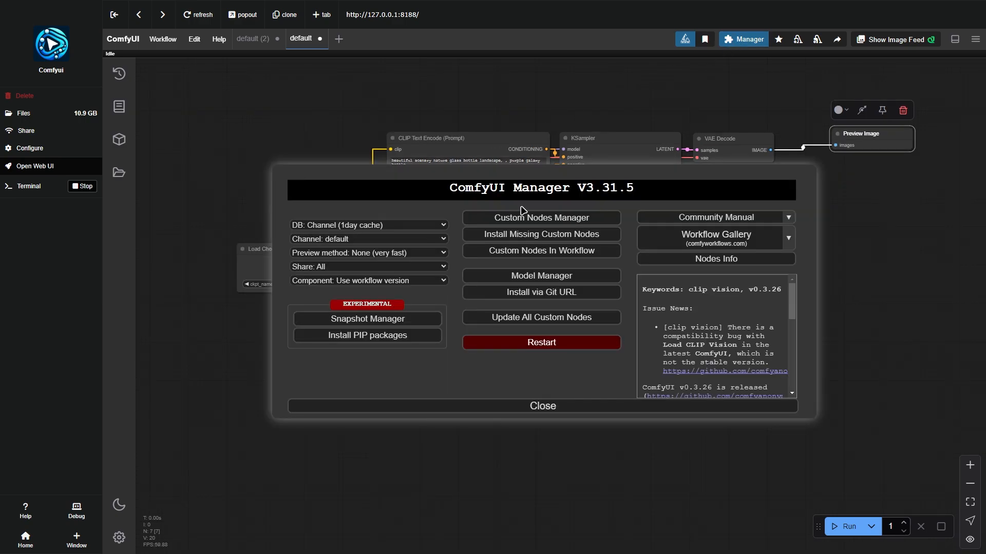
{"action": "left_click", "coordinate": [541, 216]}
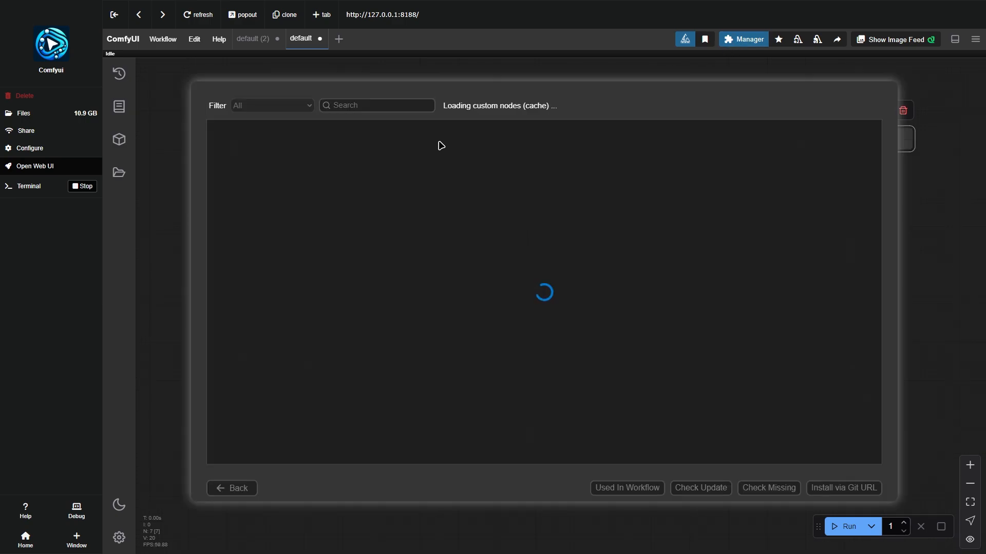
{"action": "left_click", "coordinate": [378, 106]}
{"action": "type", "text": "ed"}
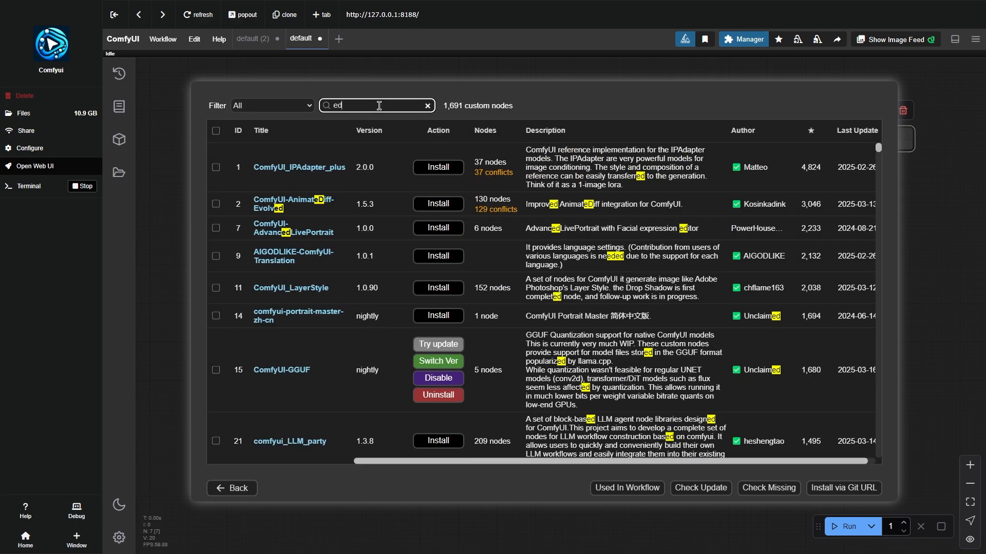
{"action": "key", "text": "BackSpace"}
{"action": "type", "text": "ffic"}
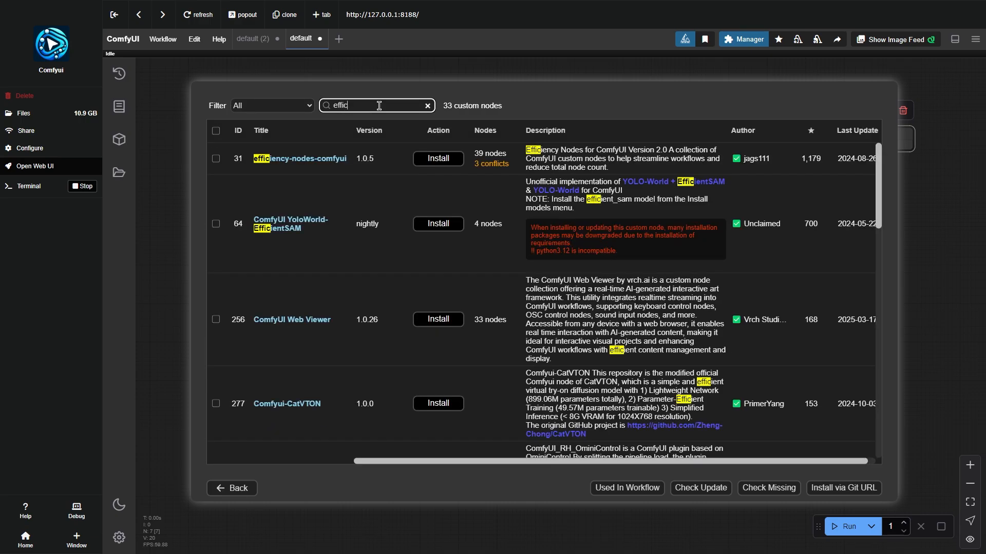
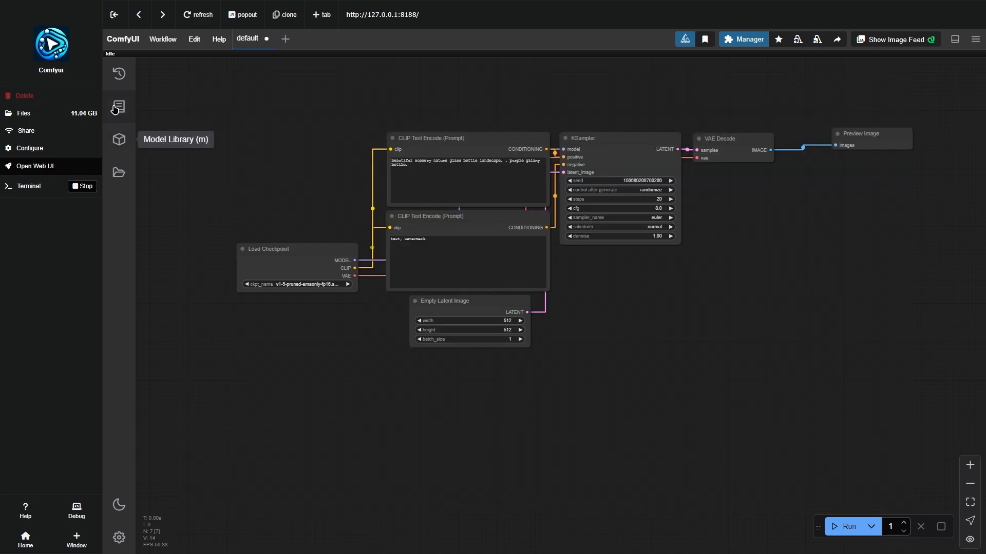
Examine the subcategories of Efficiency Nodes in the node library.
{"action": "left_click", "coordinate": [119, 106]}
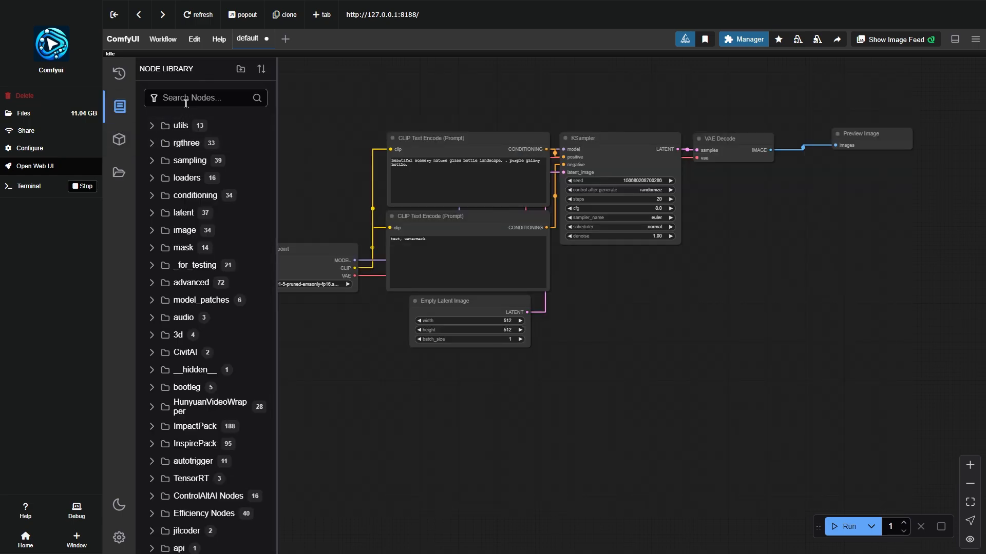
{"action": "left_click", "coordinate": [175, 514]}
{"action": "scroll", "coordinate": [203, 492], "scroll_direction": "down", "scroll_amount": 3}
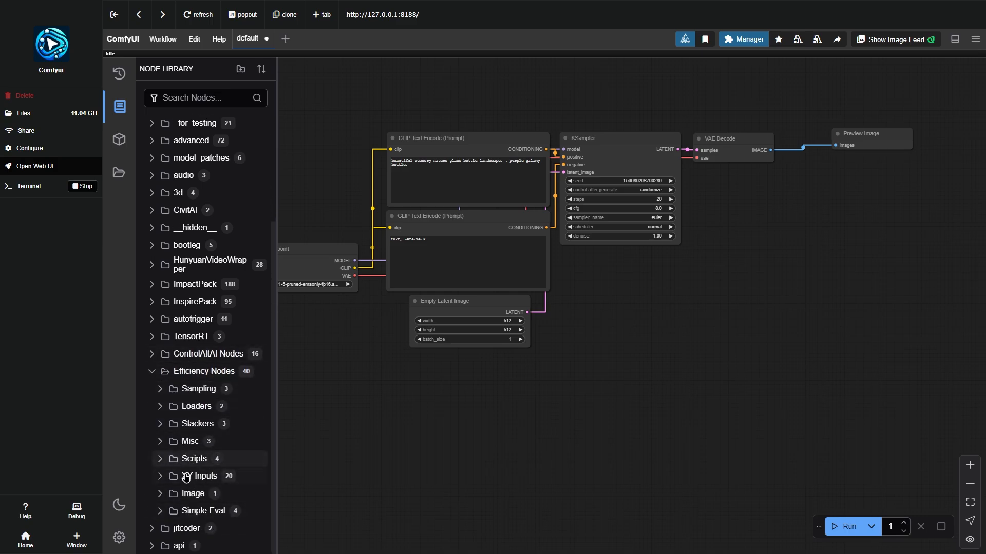
{"action": "left_click", "coordinate": [119, 104]}
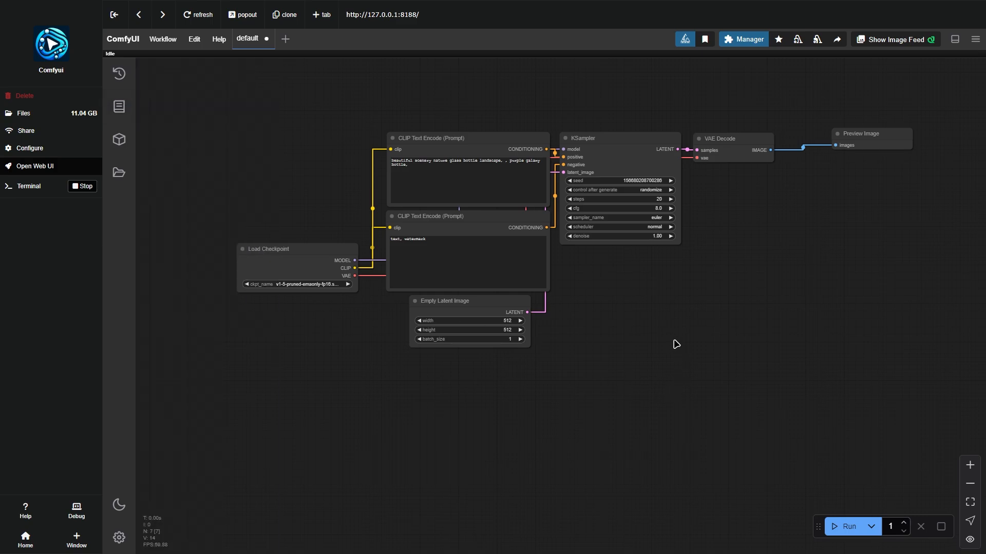
Filter the custom node packs to Installed and review the installed packs.
{"action": "left_click_drag", "start_coordinate": [676, 344], "coordinate": [638, 346]}
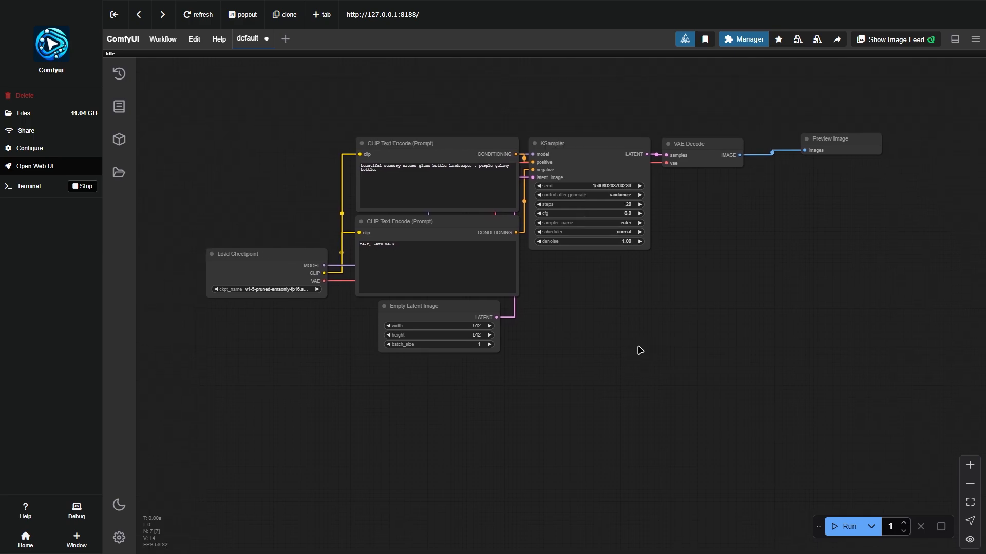
{"action": "left_click_drag", "start_coordinate": [614, 306], "coordinate": [577, 300]}
{"action": "left_click", "coordinate": [743, 39]}
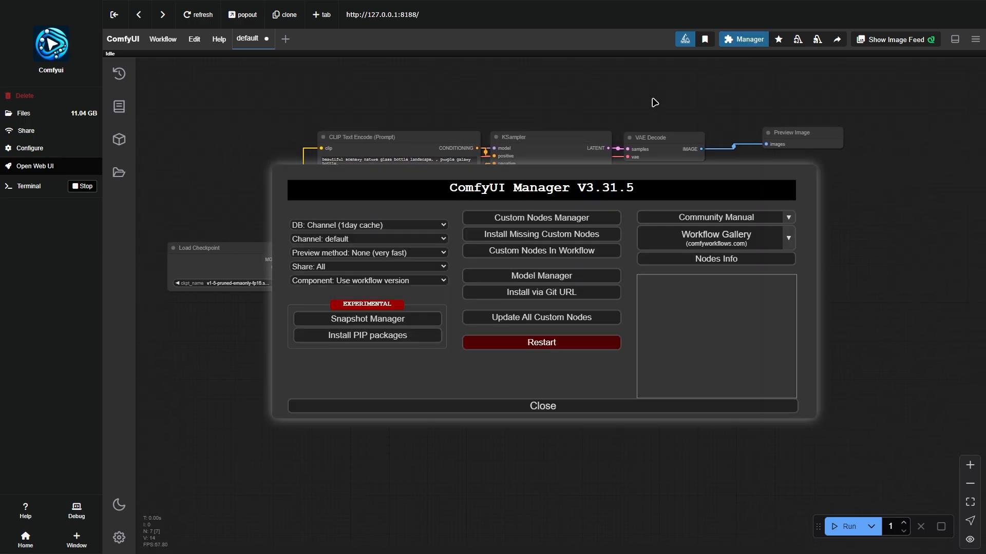
{"action": "left_click", "coordinate": [510, 221]}
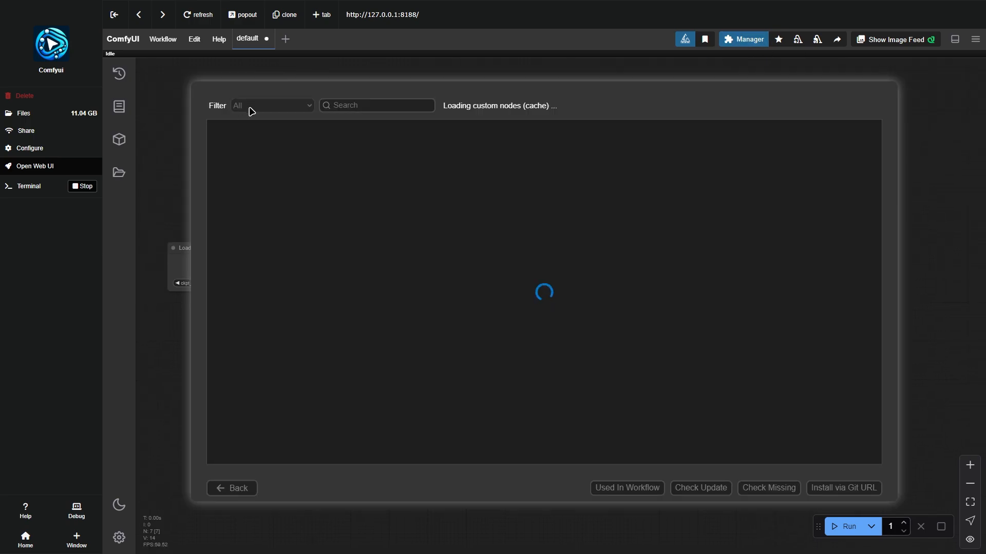
{"action": "left_click", "coordinate": [252, 105]}
{"action": "left_click", "coordinate": [260, 126]}
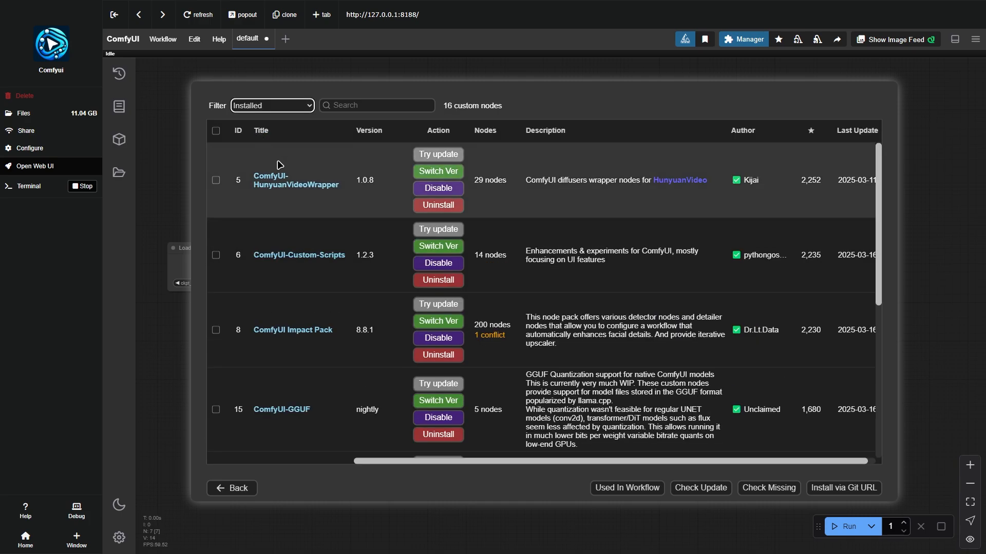
{"action": "scroll", "coordinate": [347, 344], "scroll_direction": "down", "scroll_amount": 15}
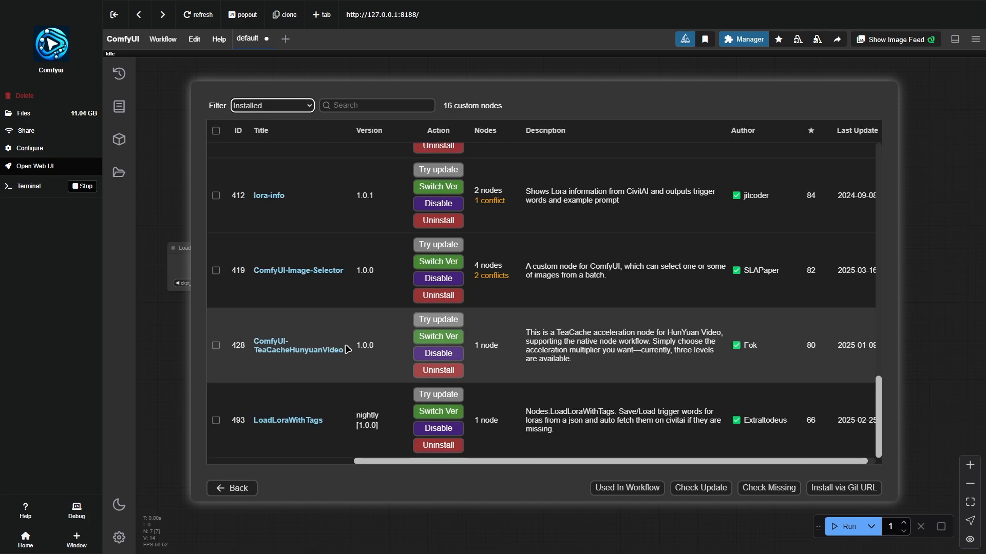
{"action": "scroll", "coordinate": [344, 347], "scroll_direction": "up", "scroll_amount": 15}
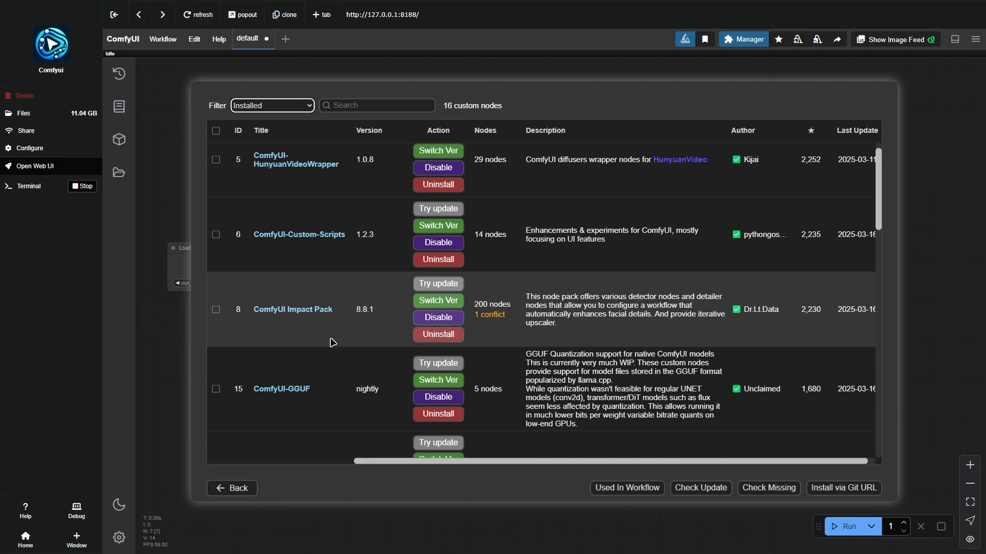
{"action": "left_click", "coordinate": [231, 488]}
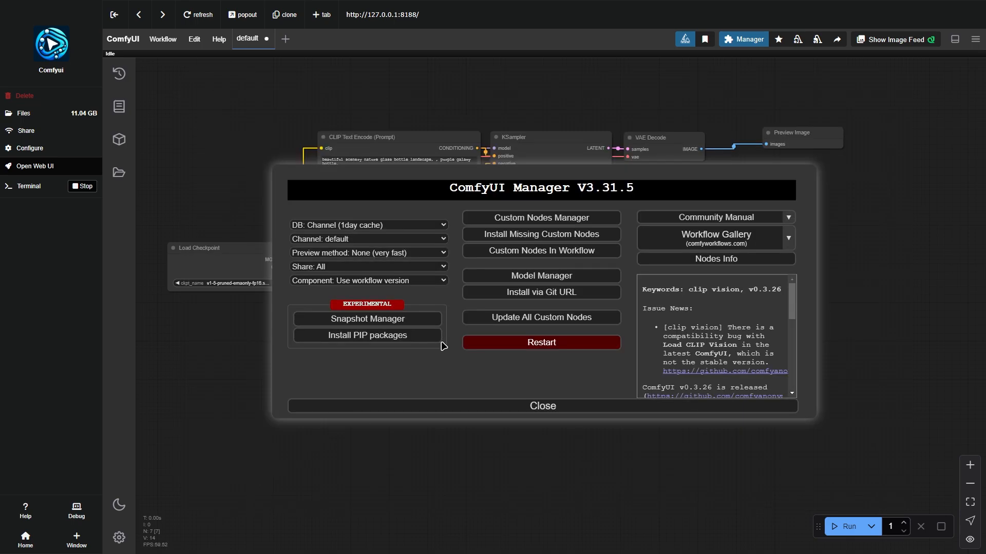
{"action": "left_click", "coordinate": [465, 407]}
Add a KSampler SDXL (Eff.) node in the empty canvas area below VAE Decode.
{"action": "left_click_drag", "start_coordinate": [652, 298], "coordinate": [715, 302]}
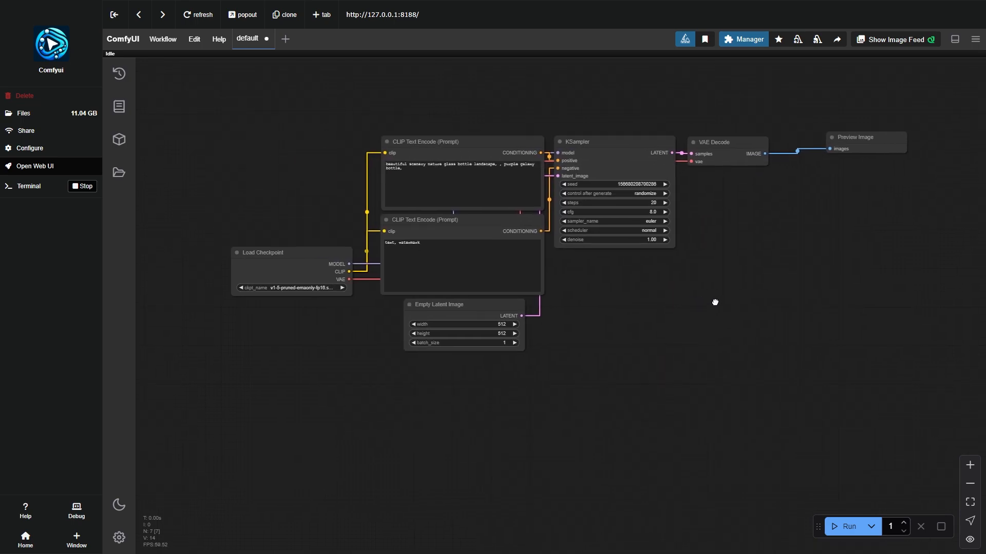
{"action": "double_click", "coordinate": [662, 310]}
{"action": "type", "text": "sd"}
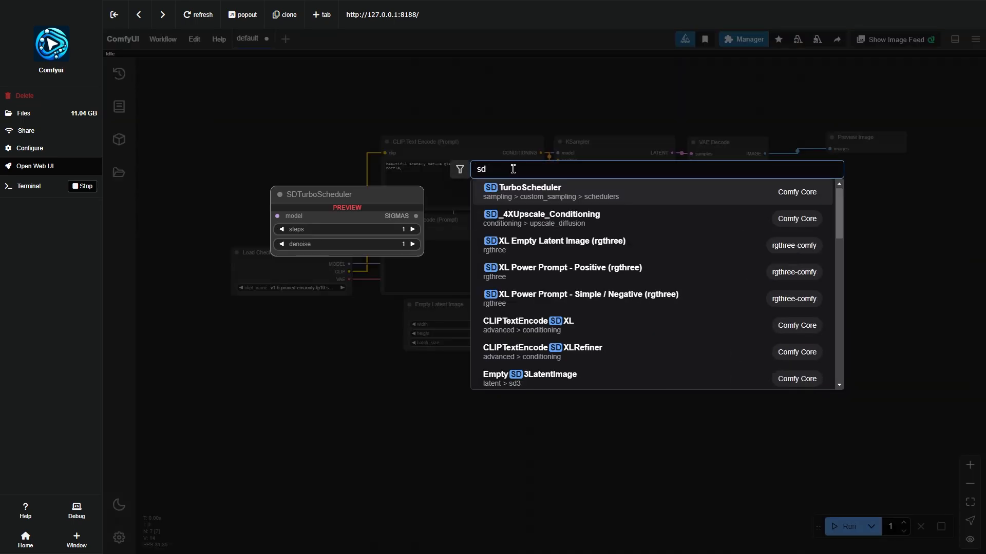
{"action": "type", "text": "xl"}
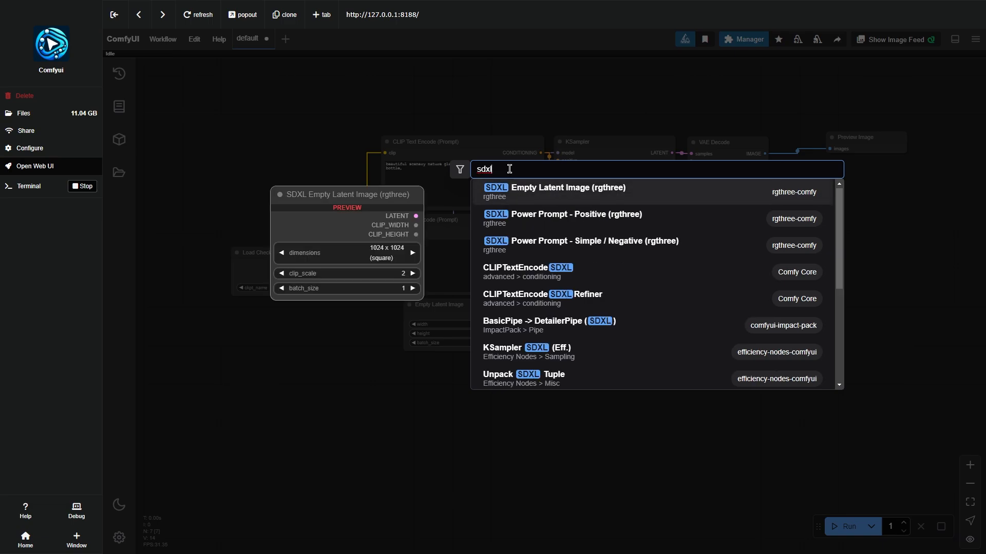
{"action": "left_click", "coordinate": [591, 352]}
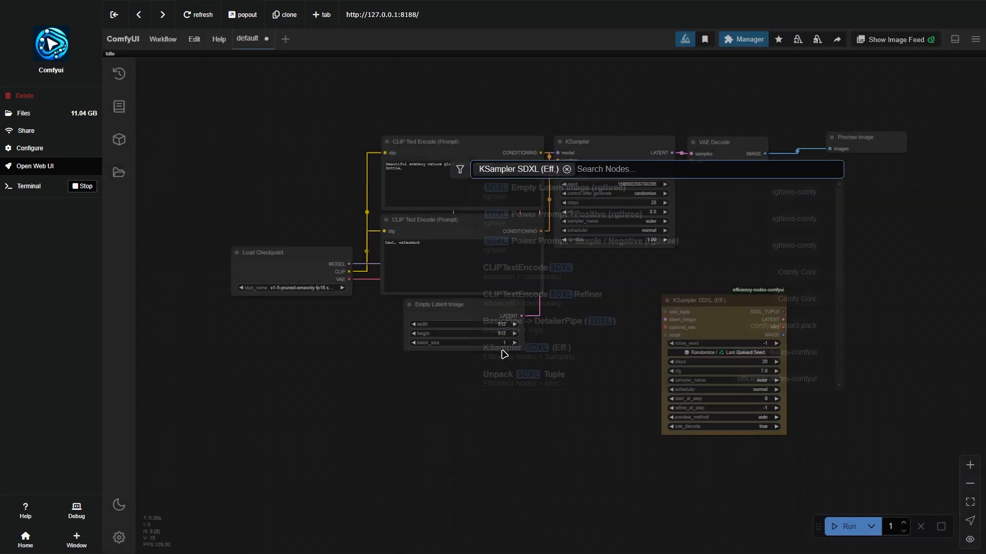
Add an XY Plot node with an XY Input: Seeds++ Batch node connected to its X input.
{"action": "double_click", "coordinate": [588, 297]}
{"action": "type", "text": "xy"}
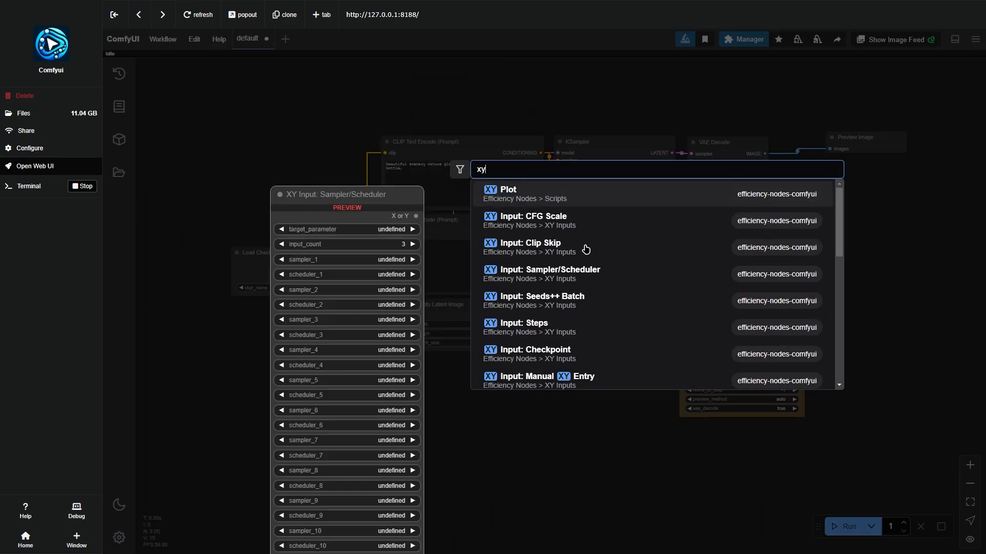
{"action": "left_click", "coordinate": [557, 193]}
{"action": "left_click_drag", "start_coordinate": [631, 291], "coordinate": [444, 426]}
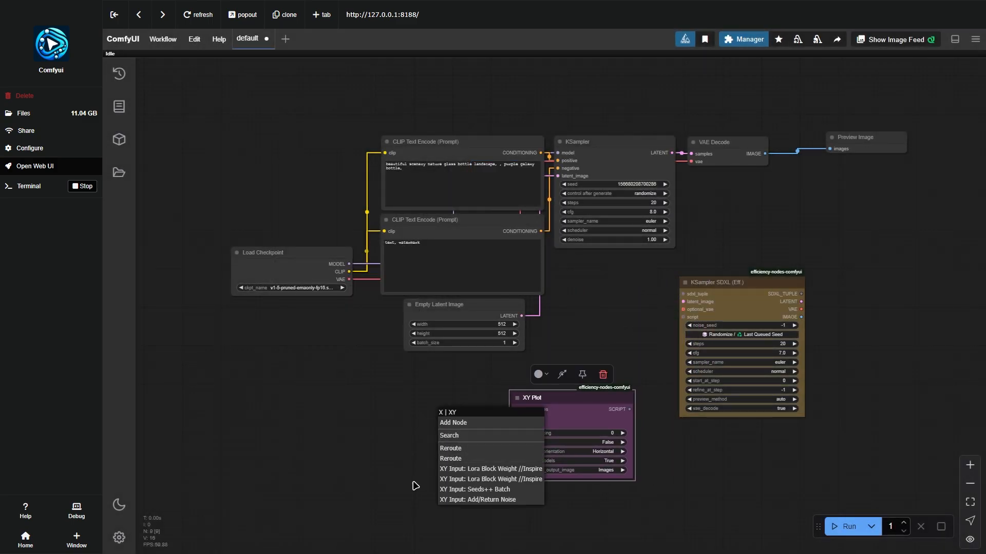
{"action": "left_click", "coordinate": [473, 489]}
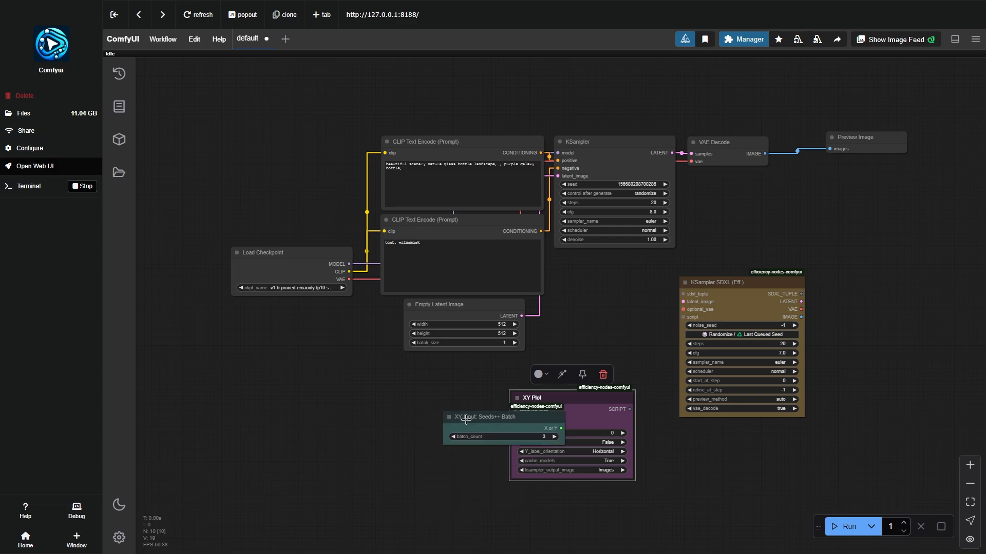
{"action": "left_click_drag", "start_coordinate": [465, 420], "coordinate": [356, 406]}
Add an XY Input: Sampler/Scheduler node connected to the XY Plot's Y input and place it below the Seeds++ Batch node.
{"action": "left_click_drag", "start_coordinate": [515, 424], "coordinate": [444, 449]}
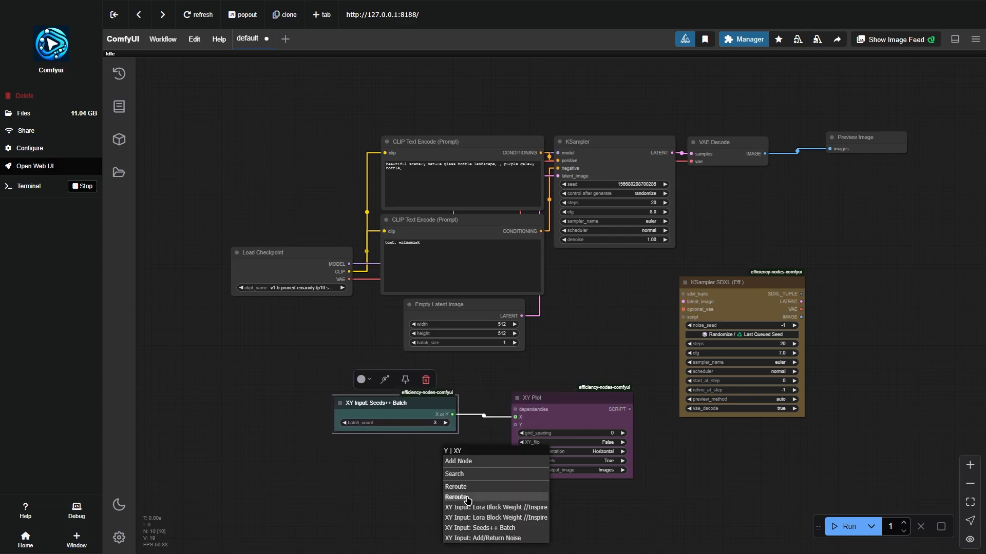
{"action": "left_click", "coordinate": [481, 472]}
{"action": "type", "text": "xy sam"}
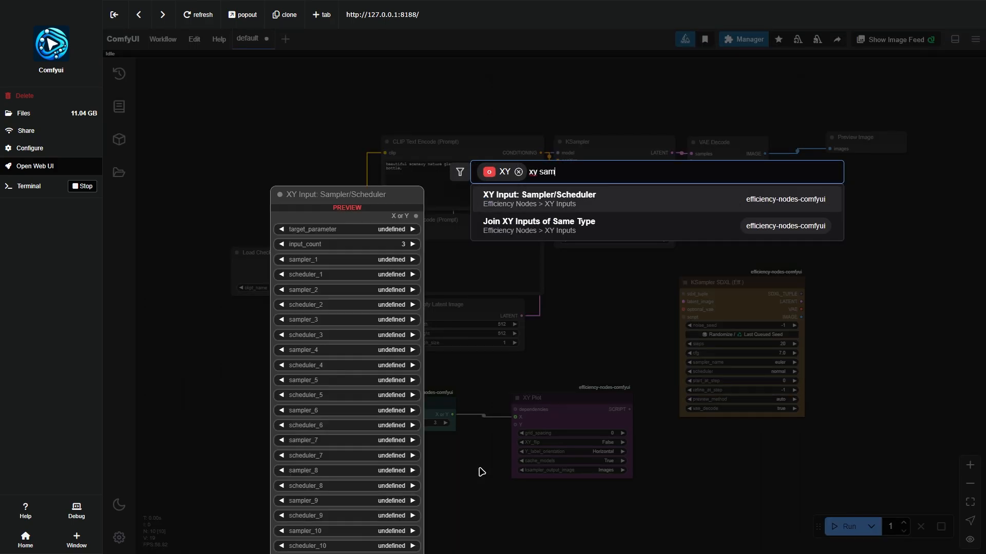
{"action": "left_click", "coordinate": [565, 203]}
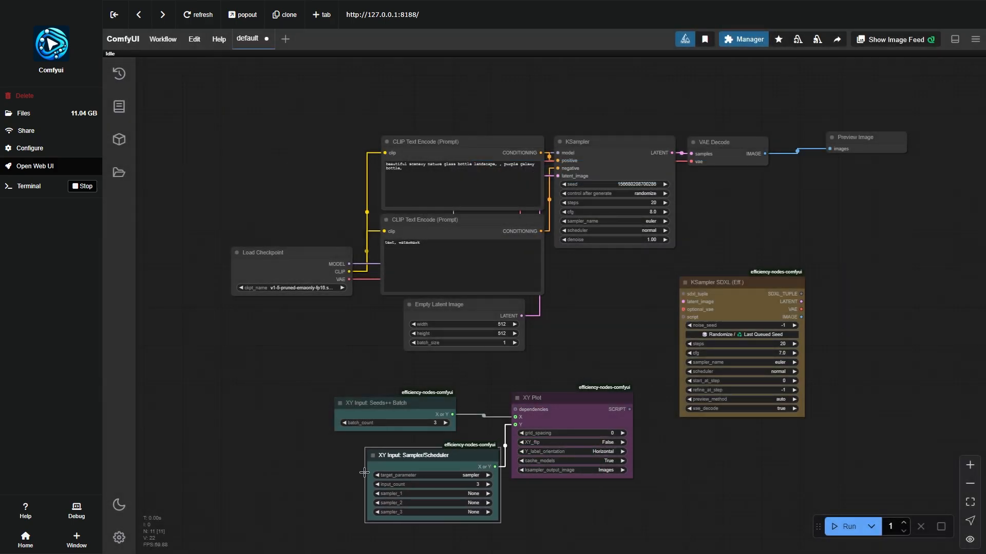
{"action": "left_click_drag", "start_coordinate": [570, 334], "coordinate": [552, 310]}
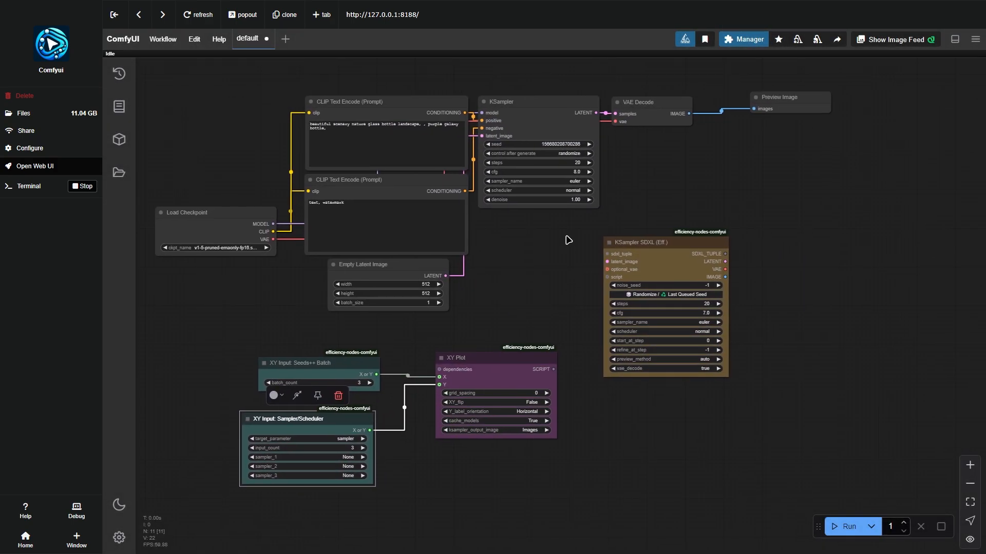
Connect the XY Plot script to KSampler SDXL (Eff.) and add an Eff. Loader SDXL node feeding its sdxl_tuple input.
{"action": "left_click_drag", "start_coordinate": [569, 249], "coordinate": [512, 268]}
{"action": "left_click", "coordinate": [500, 300]}
{"action": "left_click_drag", "start_coordinate": [497, 388], "coordinate": [550, 295]}
{"action": "left_click_drag", "start_coordinate": [594, 263], "coordinate": [715, 299]}
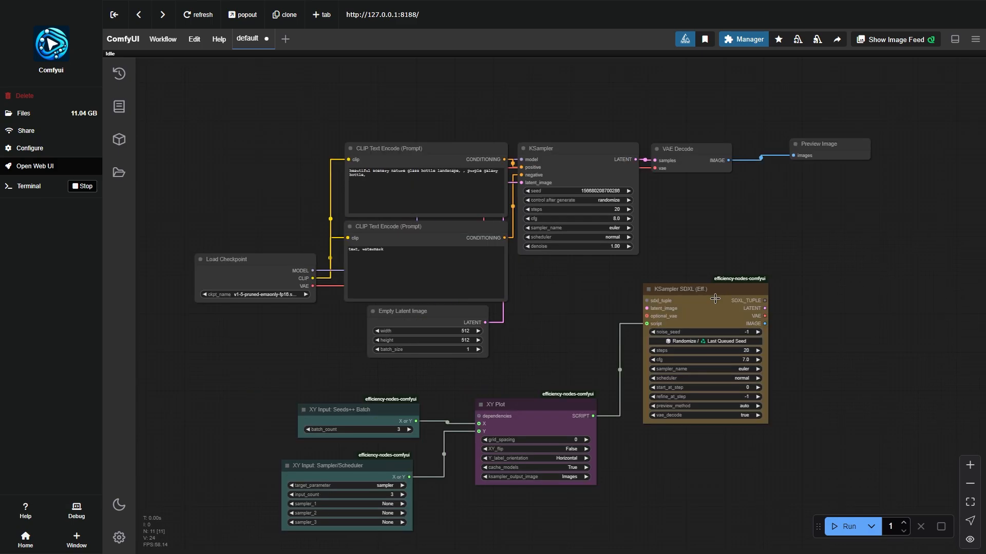
{"action": "left_click_drag", "start_coordinate": [647, 301], "coordinate": [504, 386]}
{"action": "left_click", "coordinate": [593, 354]}
Delete the Load Checkpoint, both CLIP Text Encode, Empty Latent Image and original KSampler nodes.
{"action": "left_click_drag", "start_coordinate": [246, 138], "coordinate": [444, 332]}
{"action": "key", "text": "Delete"}
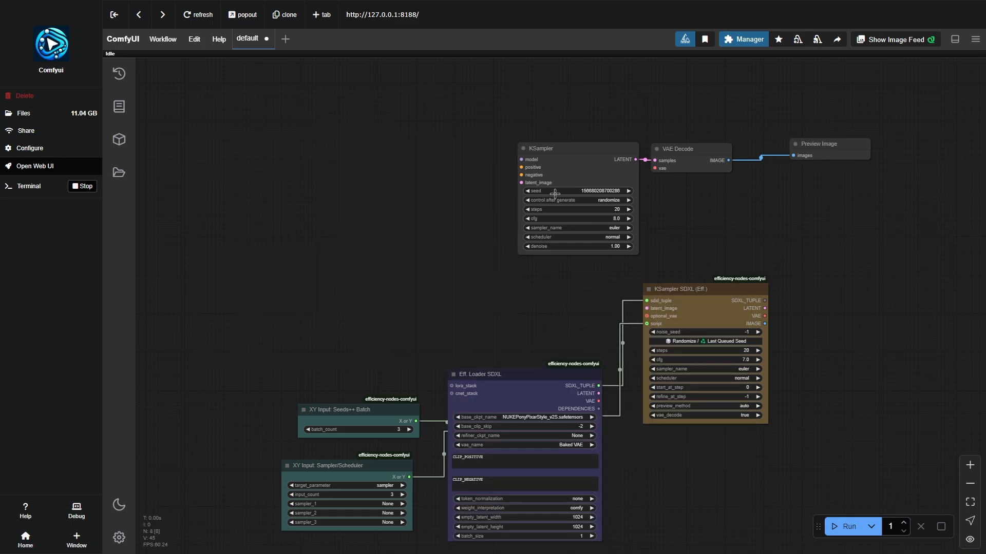
{"action": "left_click", "coordinate": [578, 168]}
{"action": "key", "text": "Delete"}
Arrange the Eff. Loader SDXL and KSampler SDXL (Eff.) nodes side by side above the XY Plot group.
{"action": "left_click_drag", "start_coordinate": [514, 374], "coordinate": [277, 158]}
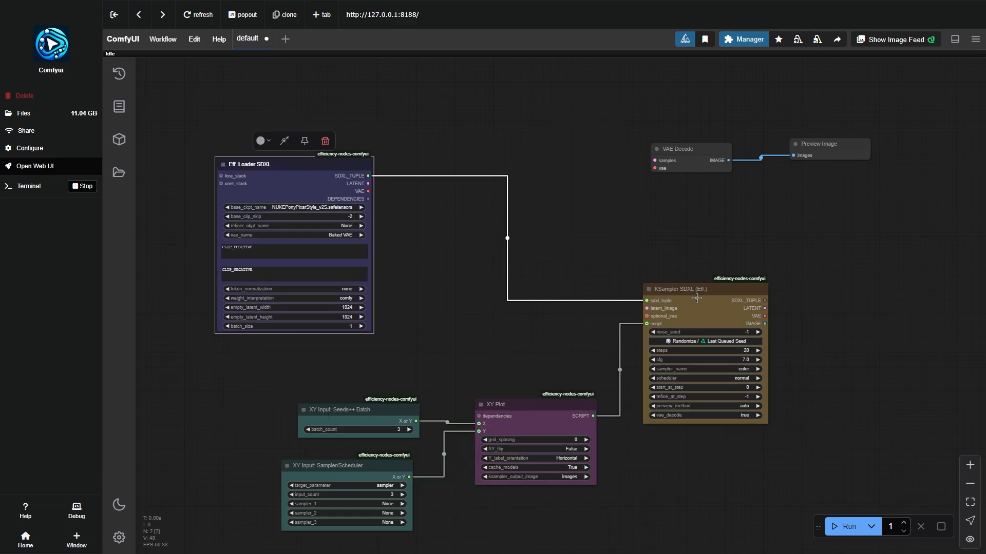
{"action": "left_click_drag", "start_coordinate": [695, 298], "coordinate": [453, 166]}
{"action": "left_click_drag", "start_coordinate": [516, 421], "coordinate": [483, 413]}
{"action": "left_click_drag", "start_coordinate": [396, 330], "coordinate": [440, 332]}
{"action": "left_click", "coordinate": [452, 328]}
Delete the VAE Decode node and connect the KSampler SDXL (Eff.) IMAGE output to Preview Image.
{"action": "left_click", "coordinate": [684, 161]}
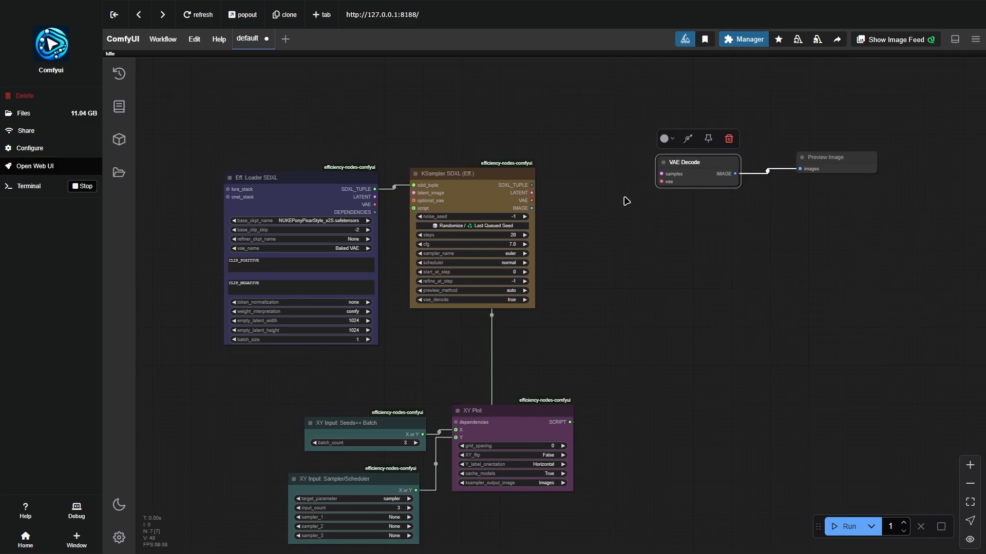
{"action": "key", "text": "Delete"}
{"action": "left_click", "coordinate": [824, 164]}
{"action": "key", "text": "Delete"}
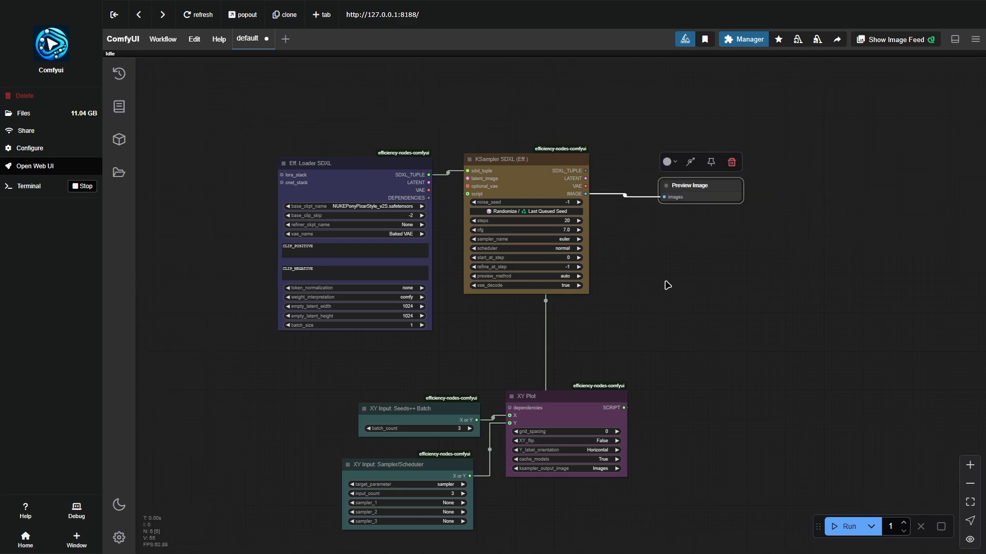
{"action": "scroll", "coordinate": [665, 285], "scroll_direction": "up", "scroll_amount": 3}
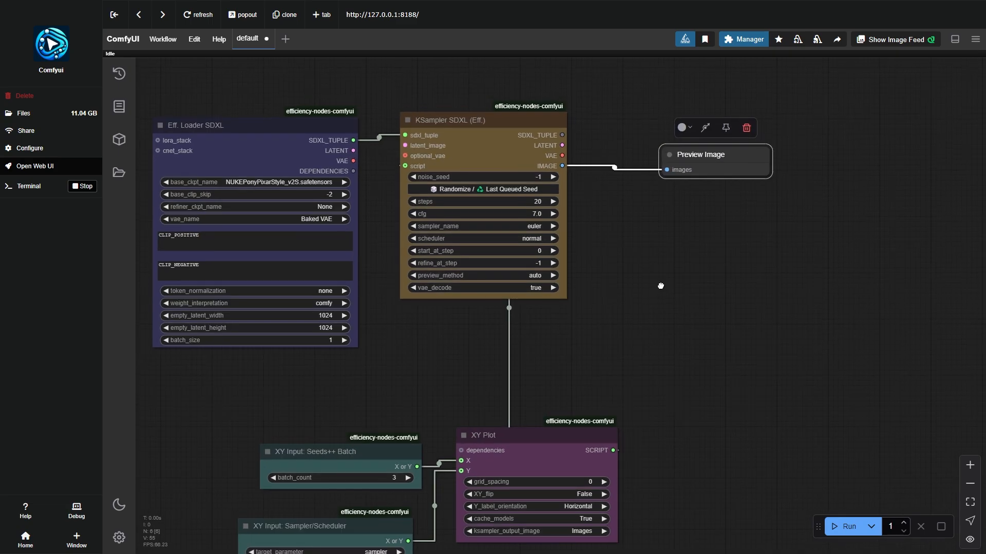
{"action": "left_click_drag", "start_coordinate": [659, 284], "coordinate": [685, 289]}
{"action": "left_click", "coordinate": [686, 289]}
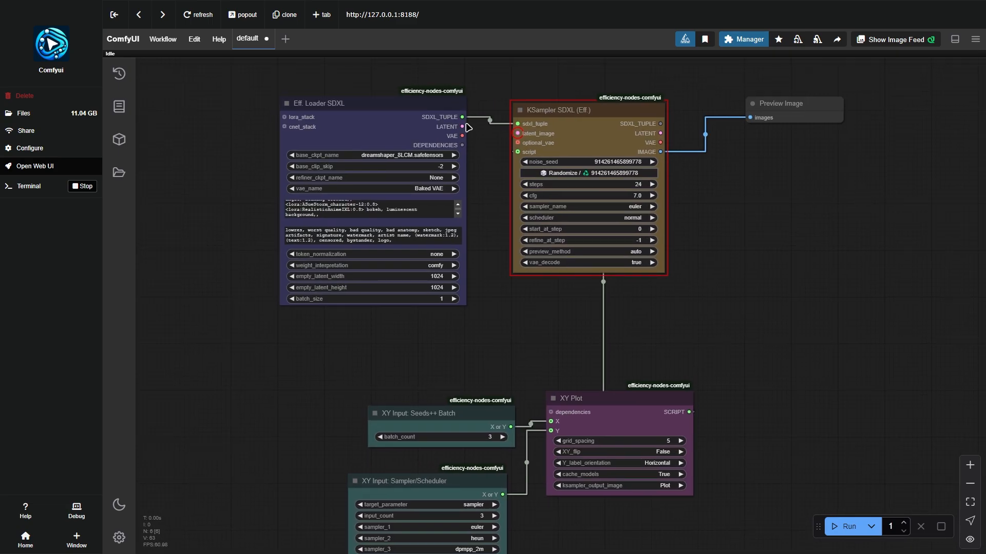
Space out the KSampler SDXL (Eff.) and Preview Image nodes, and set the Eff. Loader SDXL base checkpoint to dreamshaper_8LCM.safetensors.
{"action": "left_click_drag", "start_coordinate": [463, 126], "coordinate": [517, 143]}
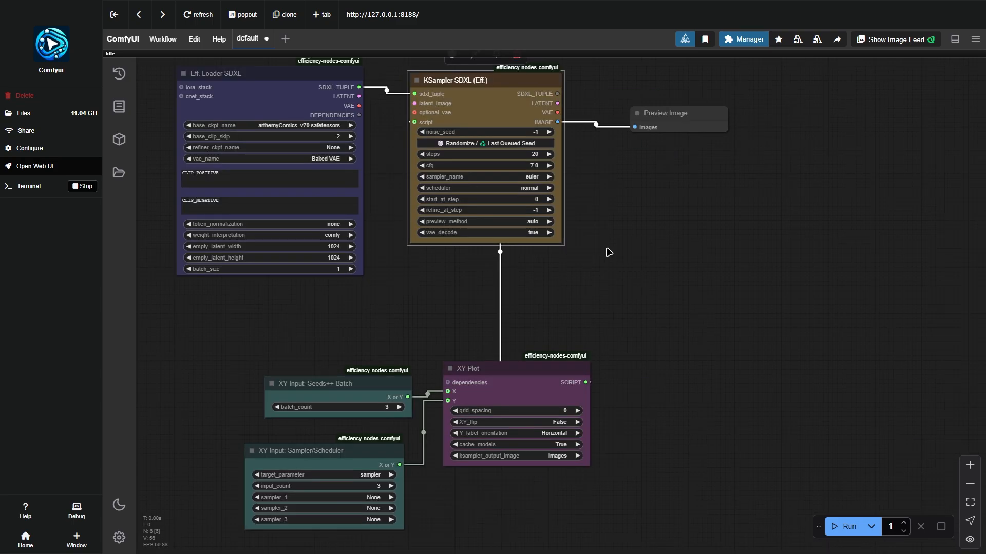
{"action": "left_click_drag", "start_coordinate": [654, 111], "coordinate": [666, 72]}
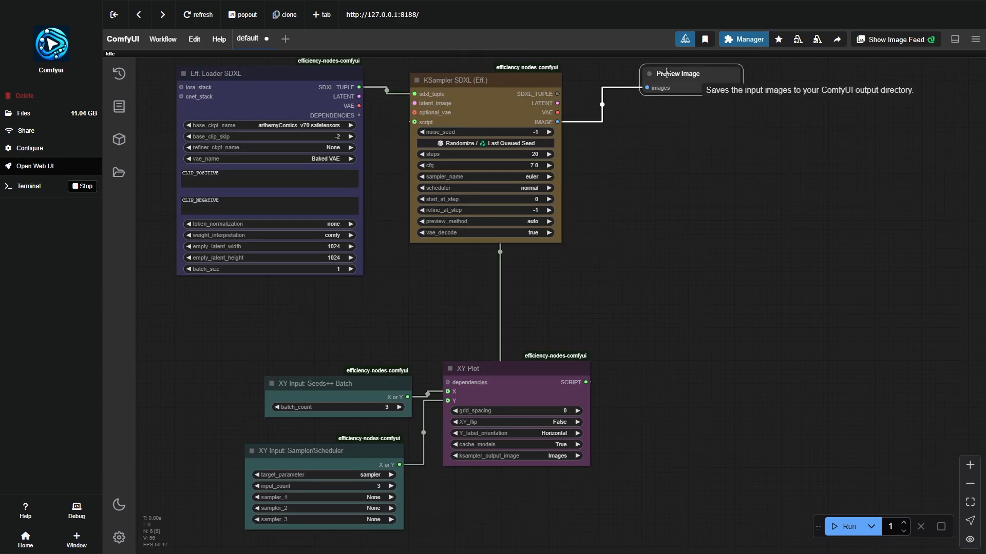
{"action": "left_click_drag", "start_coordinate": [702, 224], "coordinate": [734, 221]}
{"action": "scroll", "coordinate": [617, 295], "scroll_direction": "down", "scroll_amount": 1}
{"action": "scroll", "coordinate": [617, 294], "scroll_direction": "down", "scroll_amount": 2}
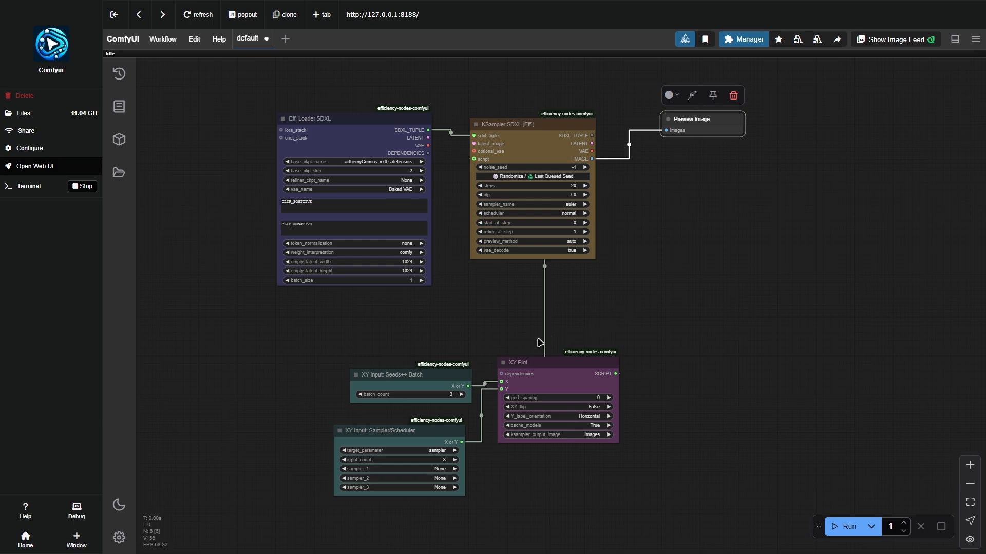
{"action": "left_click", "coordinate": [361, 163]}
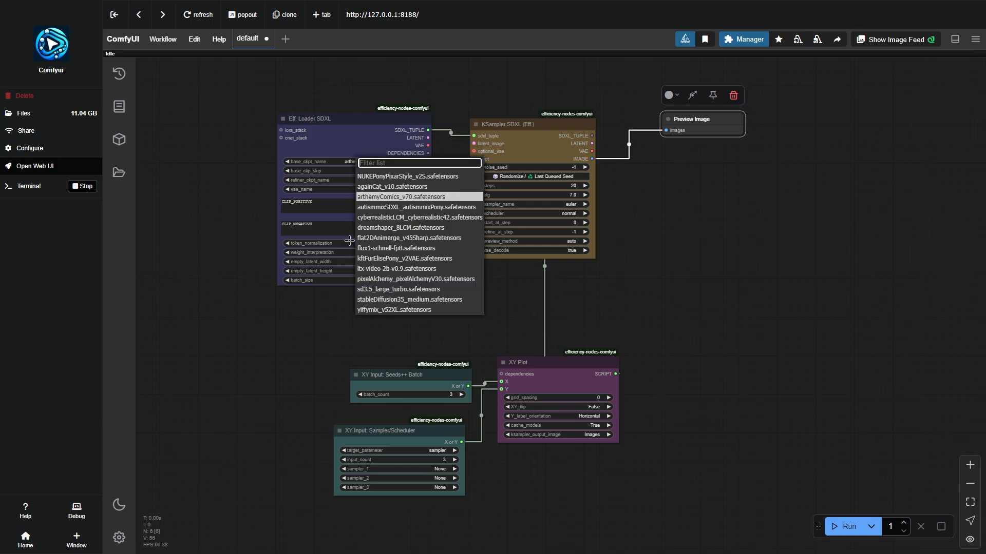
{"action": "left_click", "coordinate": [362, 227]}
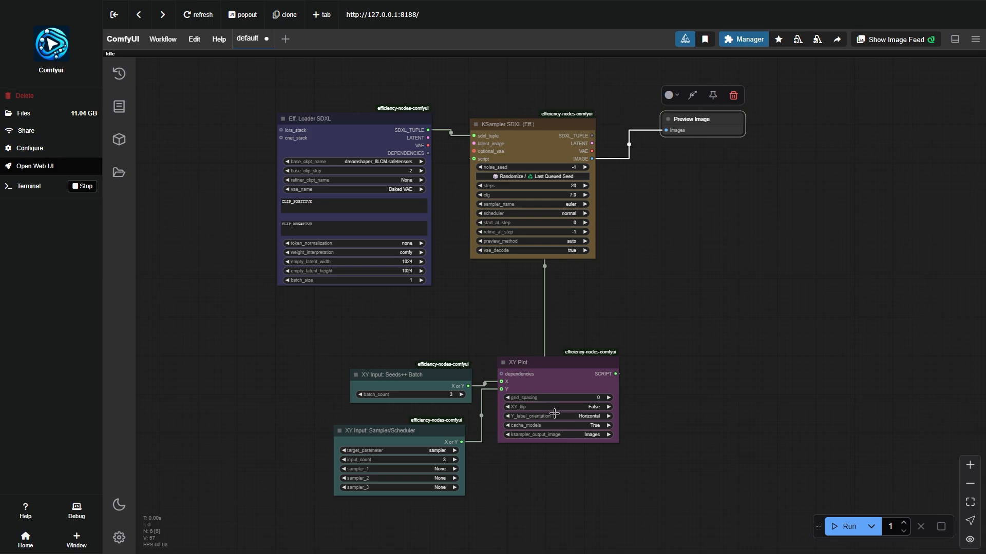
Set the XY Plot's ksampler_output_image to Plot and its grid_spacing to 5.
{"action": "scroll", "coordinate": [582, 440], "scroll_direction": "up", "scroll_amount": 5}
{"action": "left_click", "coordinate": [613, 394]}
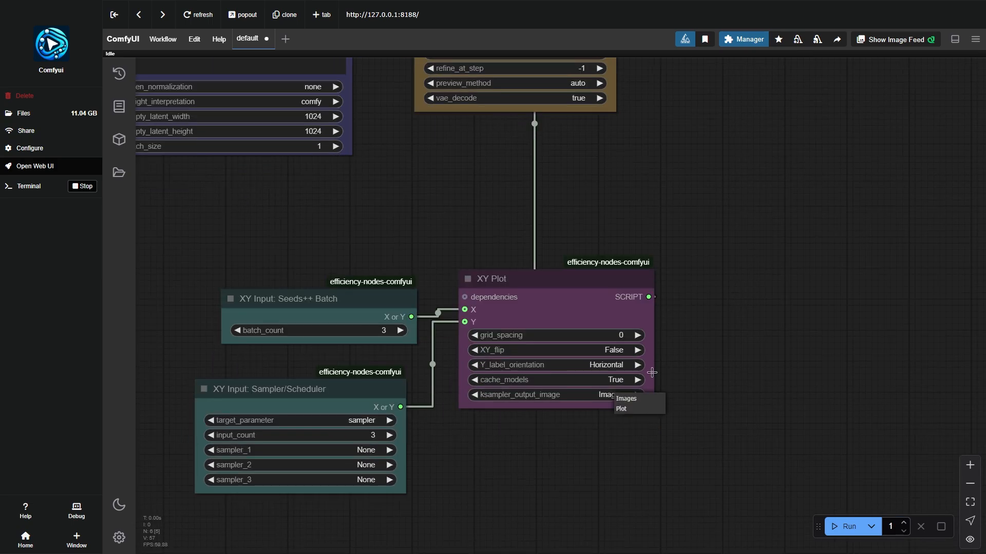
{"action": "left_click", "coordinate": [622, 409]}
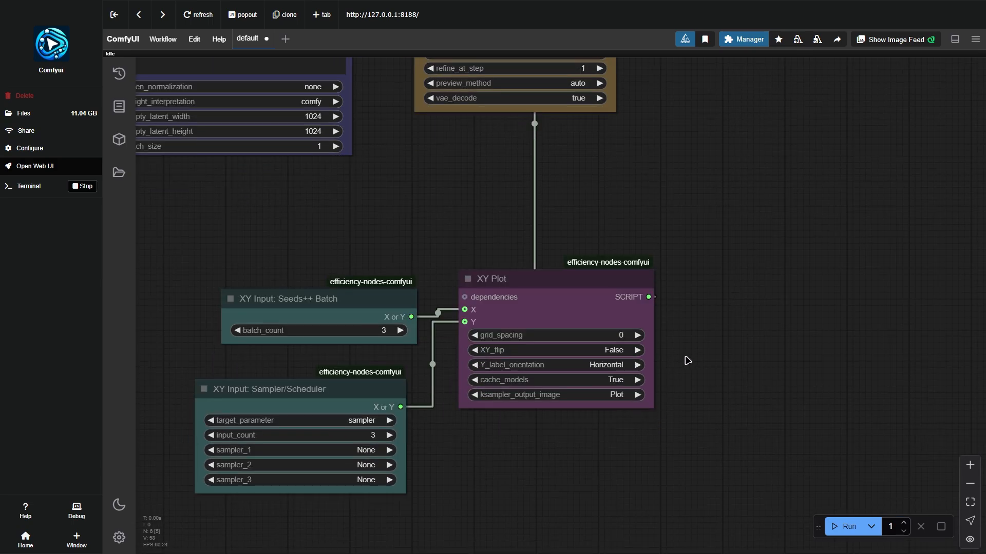
{"action": "left_click_drag", "start_coordinate": [688, 361], "coordinate": [816, 313]}
Set the XY Input: Sampler/Scheduler node's sampler_1 to euler, sampler_2 to heun and sampler_3 to dpmpp_2m.
{"action": "left_click", "coordinate": [494, 402]}
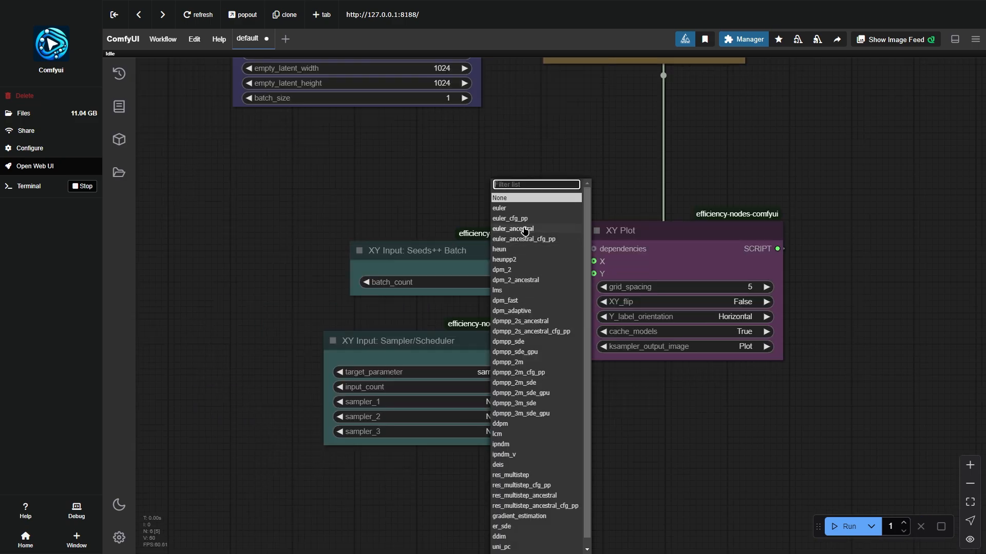
{"action": "left_click", "coordinate": [500, 207]}
{"action": "left_click", "coordinate": [490, 419]}
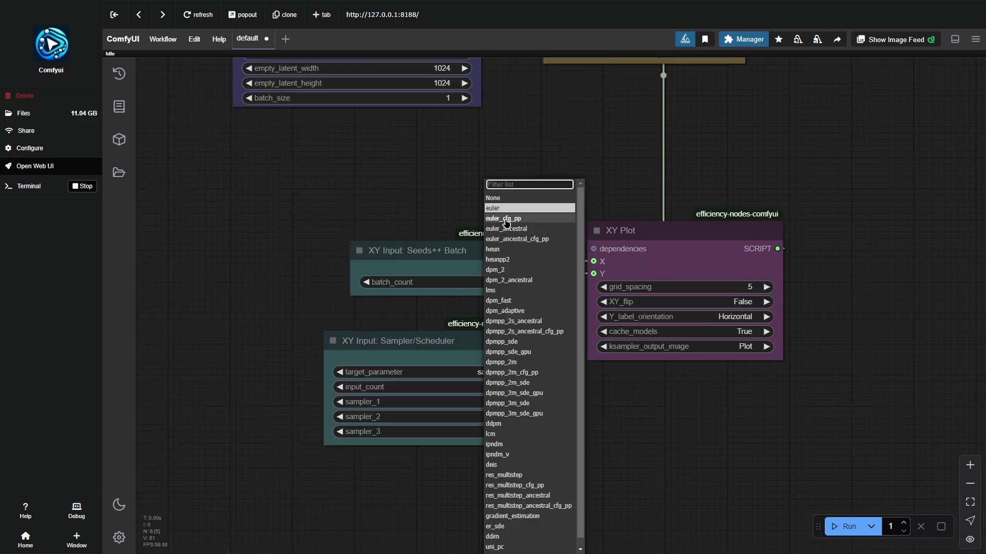
{"action": "left_click", "coordinate": [500, 255]}
{"action": "left_click", "coordinate": [497, 429]}
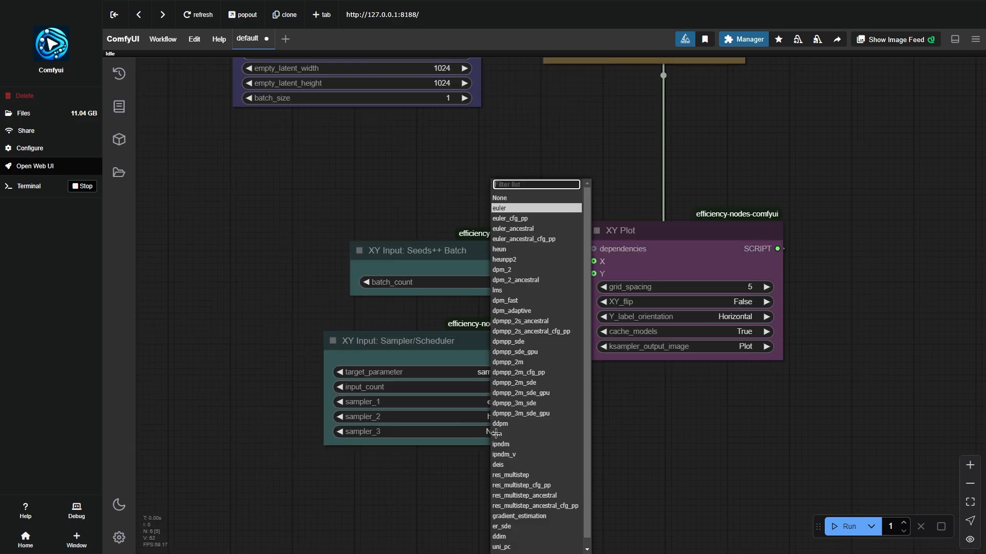
{"action": "left_click", "coordinate": [514, 366]}
{"action": "left_click_drag", "start_coordinate": [572, 438], "coordinate": [528, 446]}
{"action": "scroll", "coordinate": [553, 410], "scroll_direction": "down", "scroll_amount": 3}
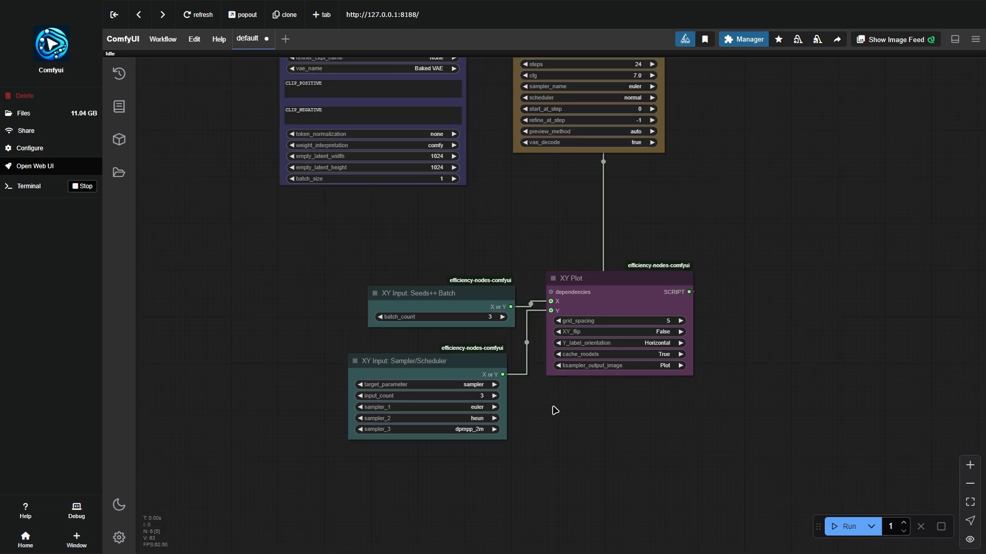
Set the XY Plot node's grid_spacing to 5.
{"action": "left_click_drag", "start_coordinate": [504, 244], "coordinate": [462, 298]}
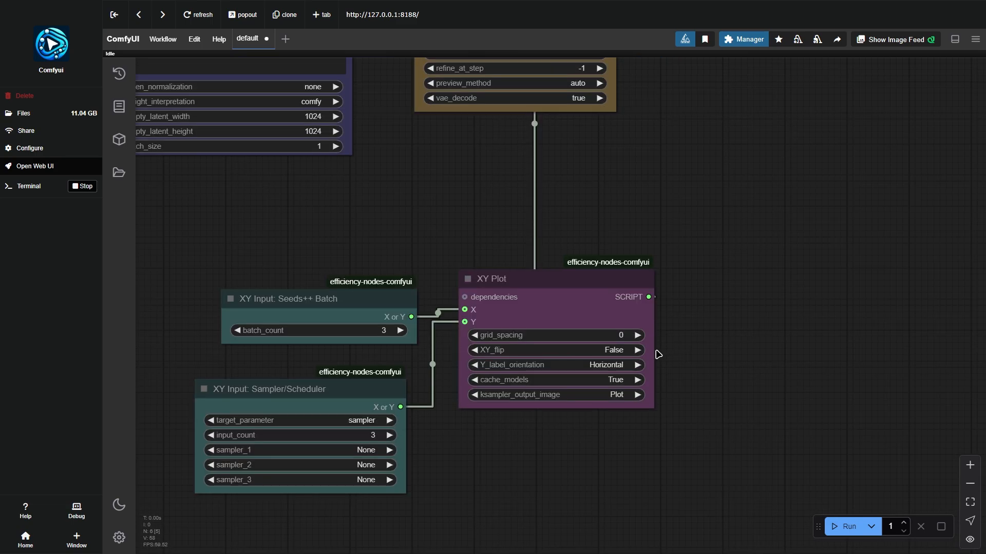
{"action": "left_click", "coordinate": [604, 337]}
{"action": "type", "text": "5"}
{"action": "key", "text": "Return"}
{"action": "left_click_drag", "start_coordinate": [486, 354], "coordinate": [489, 362]}
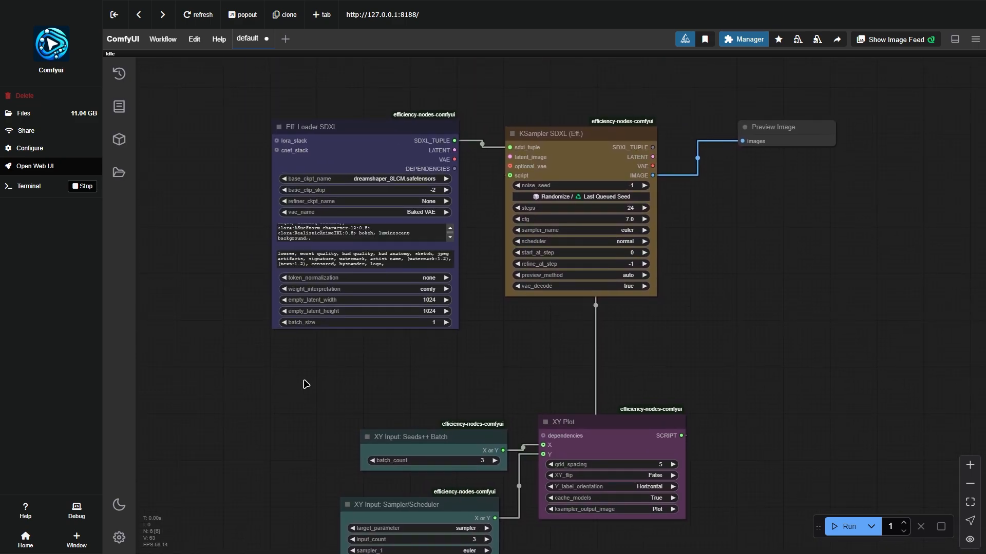
{"action": "left_click_drag", "start_coordinate": [466, 380], "coordinate": [469, 299]}
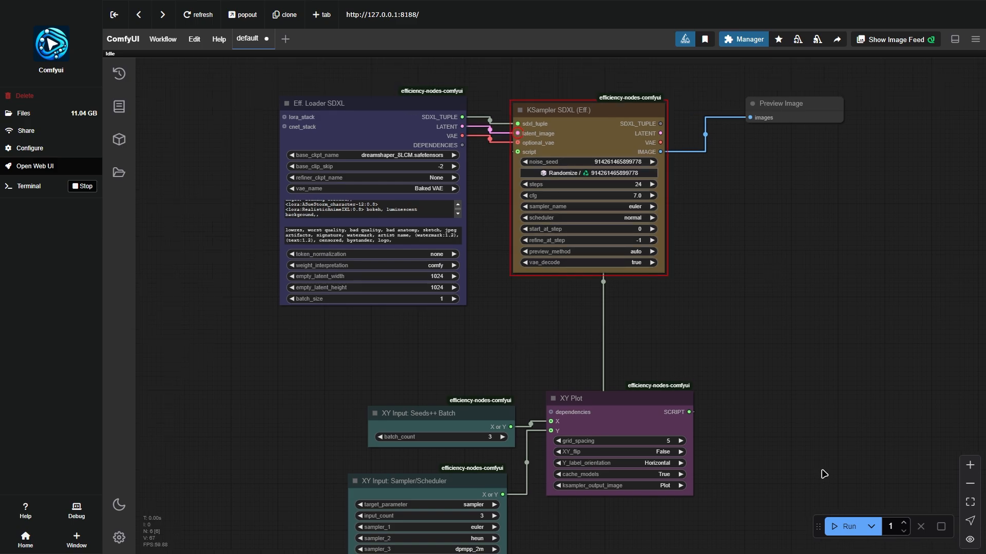
Run the workflow to generate the XY plot comparing seeds and samplers.
{"action": "left_click", "coordinate": [842, 527]}
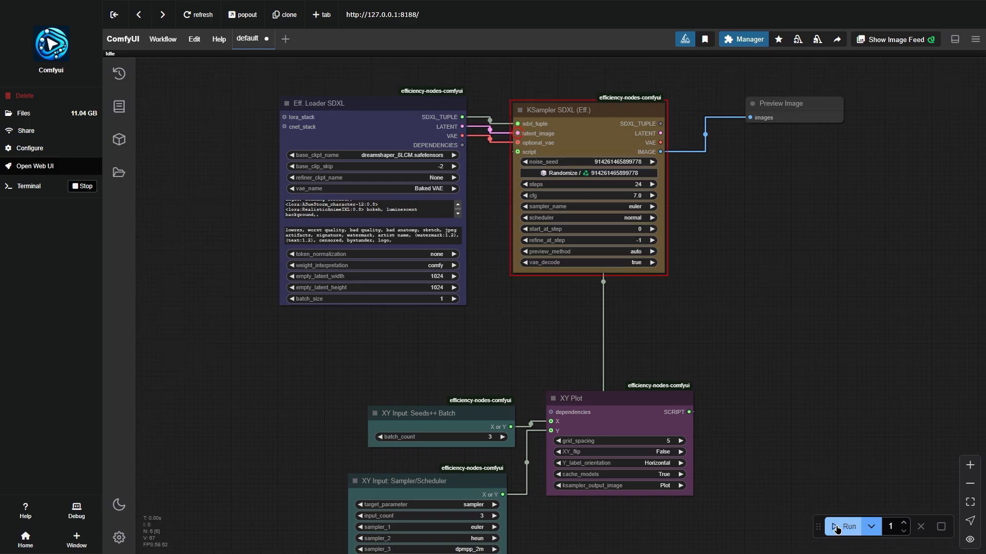
{"action": "scroll", "coordinate": [719, 241], "scroll_direction": "down", "scroll_amount": 2}
{"action": "left_click_drag", "start_coordinate": [698, 249], "coordinate": [698, 264]}
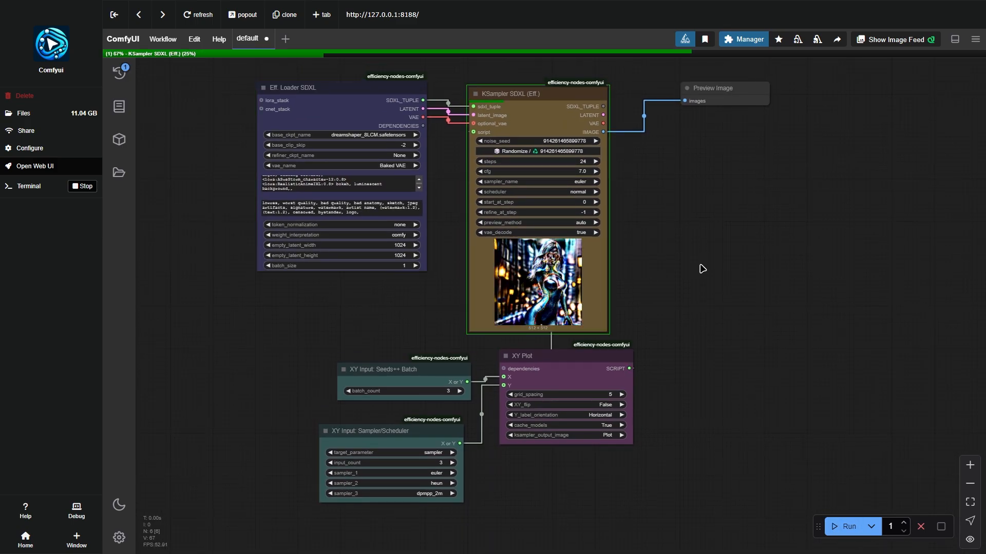
Enlarge the Preview Image node so the generated plot grid is shown at a readable size.
{"action": "left_click_drag", "start_coordinate": [736, 290], "coordinate": [536, 326]}
{"action": "left_click_drag", "start_coordinate": [569, 235], "coordinate": [918, 472]}
{"action": "left_click_drag", "start_coordinate": [947, 328], "coordinate": [880, 273]}
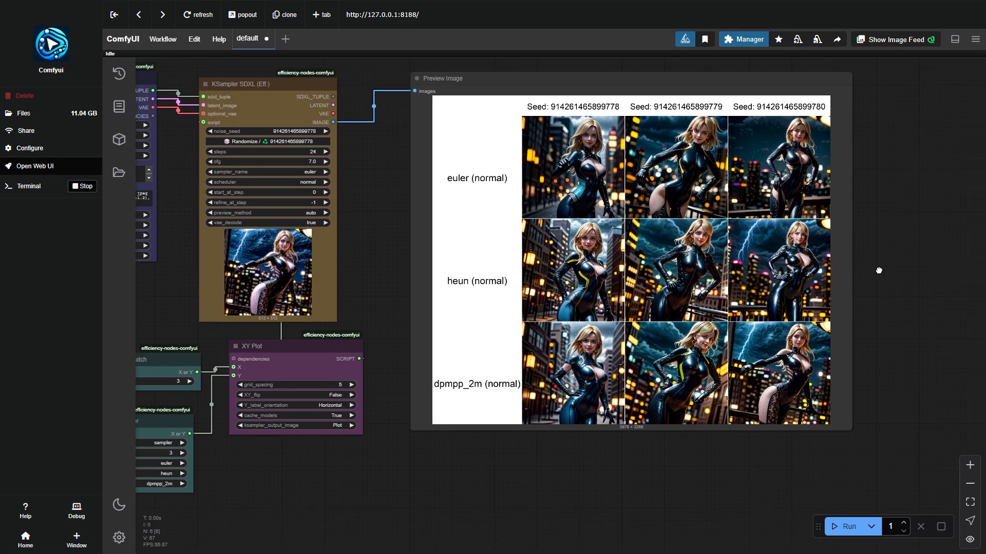
{"action": "left_click_drag", "start_coordinate": [852, 434], "coordinate": [950, 512]}
Examine the plot grid up close, comparing the images for each seed across the euler, heun and dpmpp_2m rows.
{"action": "left_click_drag", "start_coordinate": [406, 278], "coordinate": [312, 218]}
{"action": "scroll", "coordinate": [886, 158], "scroll_direction": "up", "scroll_amount": 4}
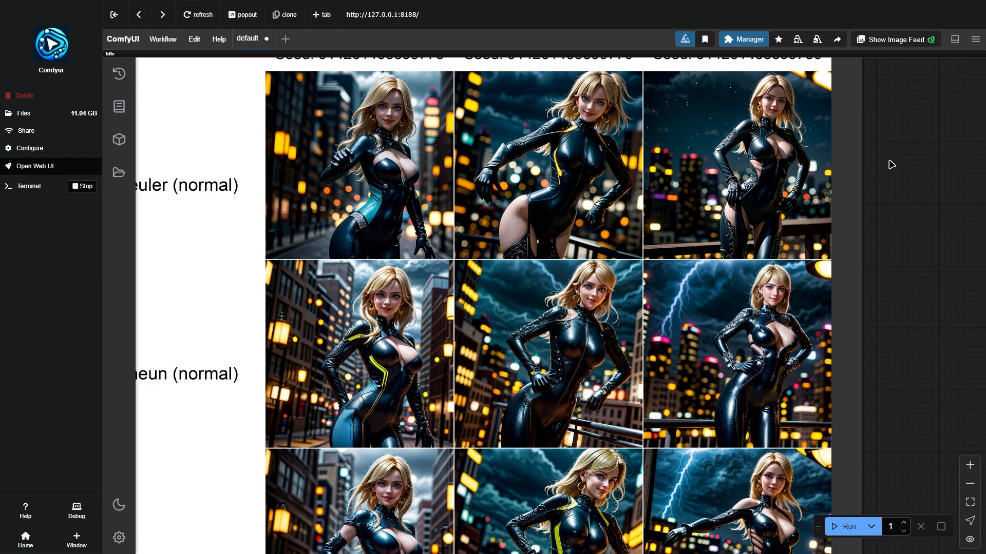
{"action": "left_click_drag", "start_coordinate": [889, 158], "coordinate": [938, 225]}
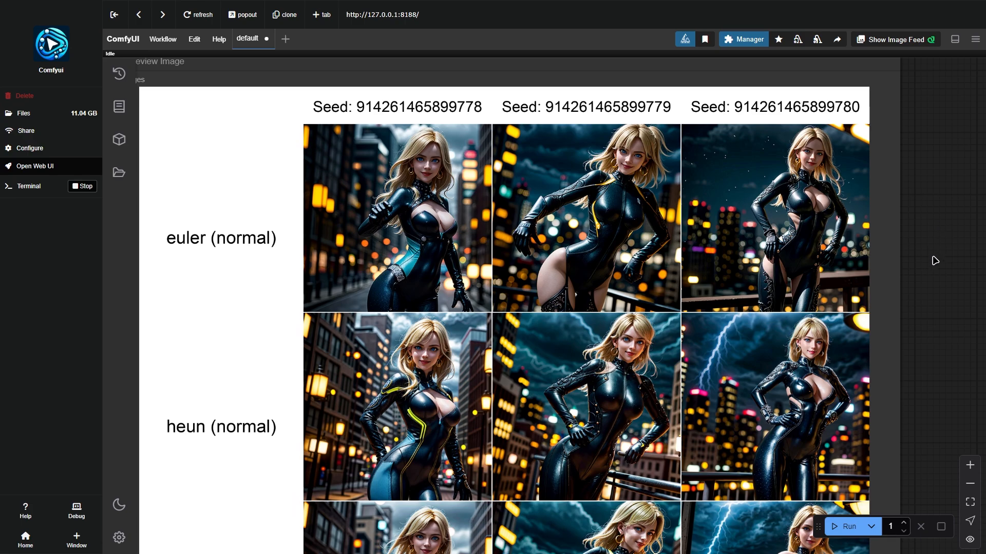
{"action": "scroll", "coordinate": [940, 380], "scroll_direction": "down", "scroll_amount": 3}
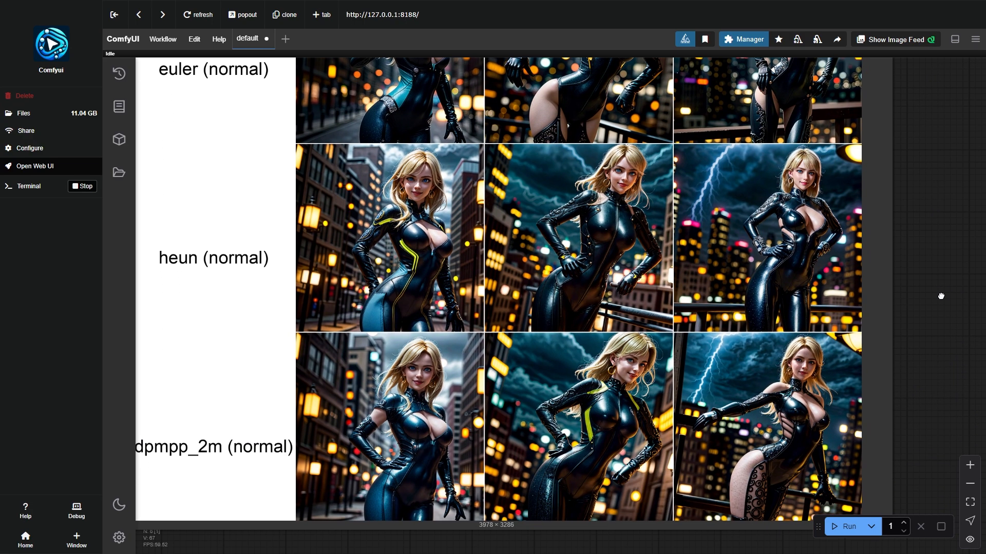
{"action": "left_click_drag", "start_coordinate": [938, 370], "coordinate": [954, 313]}
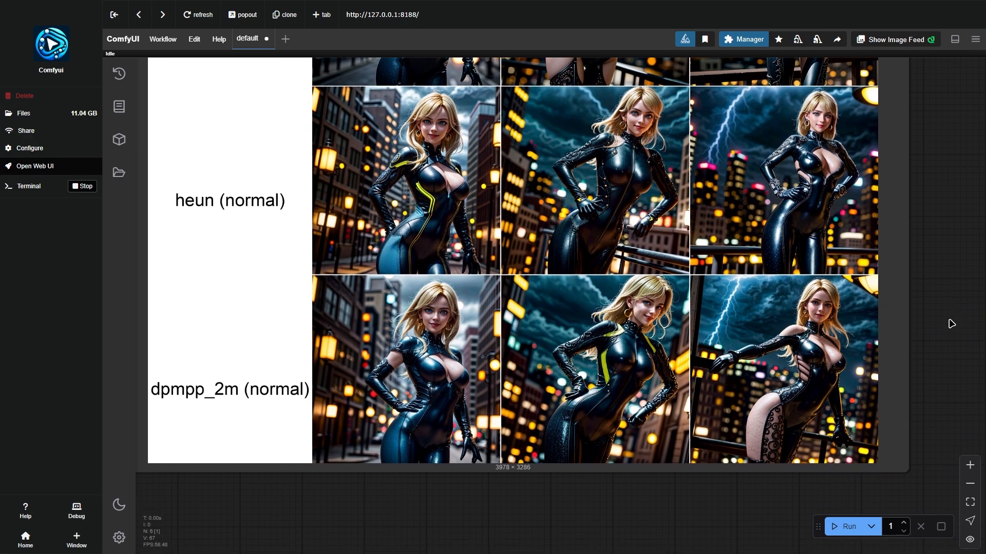
{"action": "scroll", "coordinate": [951, 323], "scroll_direction": "down", "scroll_amount": 8}
{"action": "scroll", "coordinate": [504, 374], "scroll_direction": "up", "scroll_amount": 1}
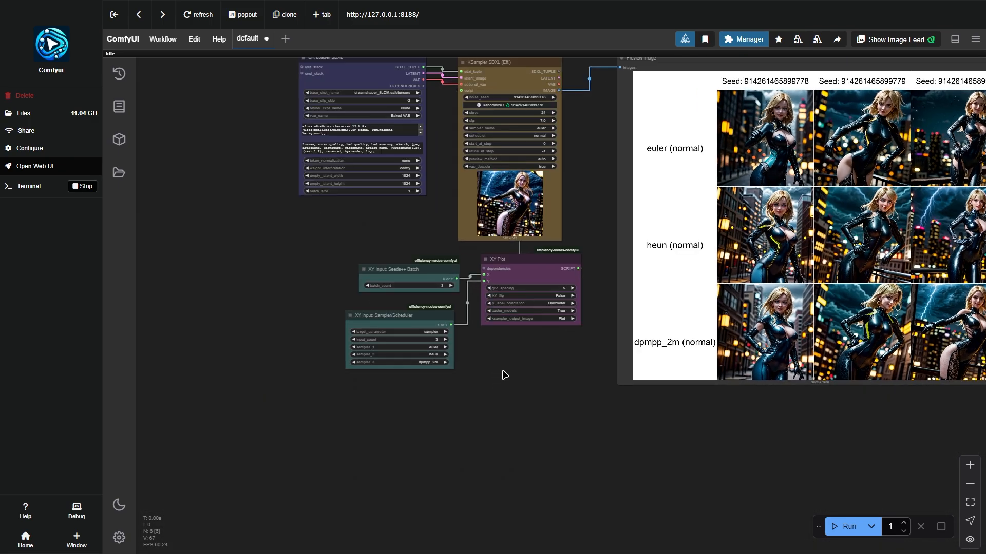
{"action": "left_click_drag", "start_coordinate": [504, 374], "coordinate": [420, 418]}
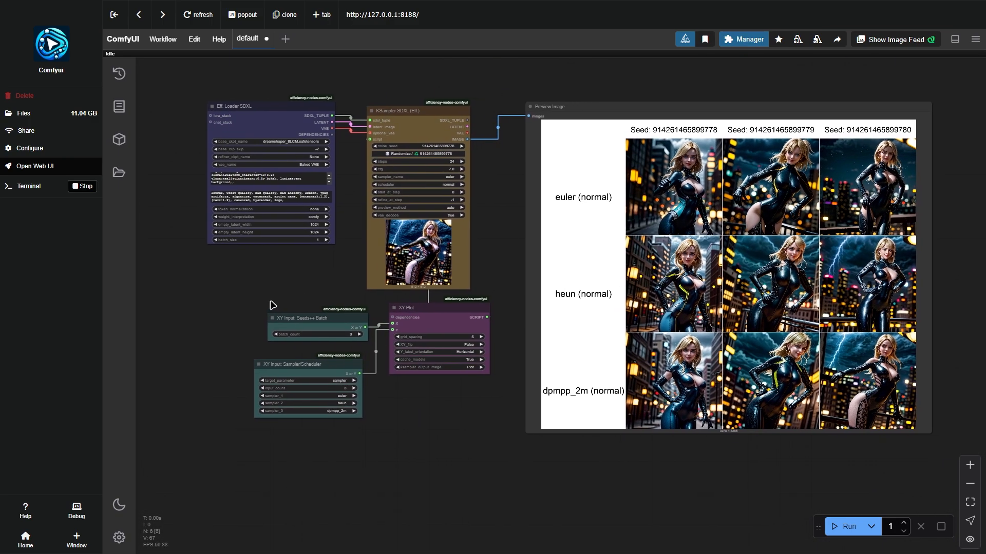
Review the checkpoints available for base_ckpt_name in the Eff. Loader SDXL node, keeping the current selection.
{"action": "scroll", "coordinate": [234, 283], "scroll_direction": "up", "scroll_amount": 6}
{"action": "left_click_drag", "start_coordinate": [240, 288], "coordinate": [285, 429]}
{"action": "scroll", "coordinate": [283, 426], "scroll_direction": "up", "scroll_amount": 5}
{"action": "left_click_drag", "start_coordinate": [235, 370], "coordinate": [254, 510]}
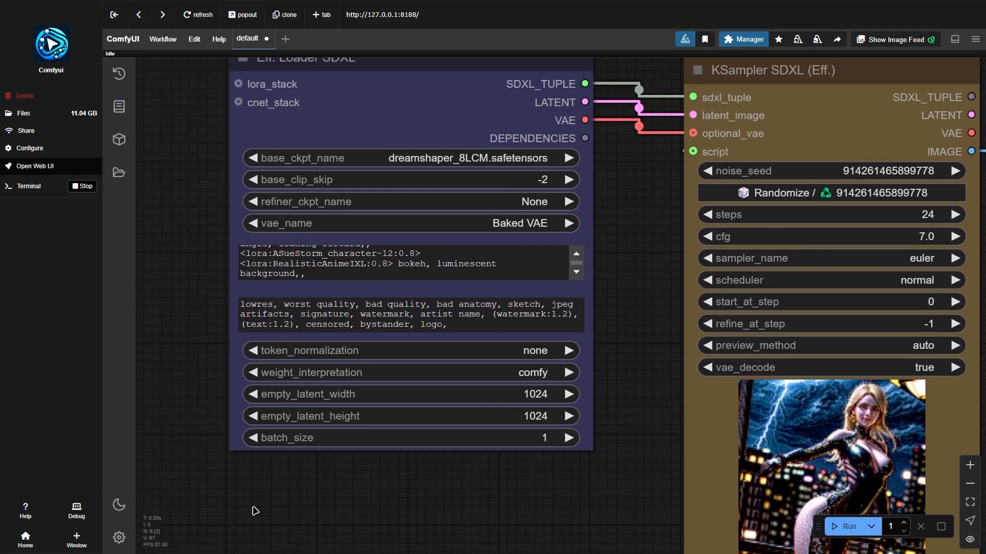
{"action": "left_click", "coordinate": [416, 160]}
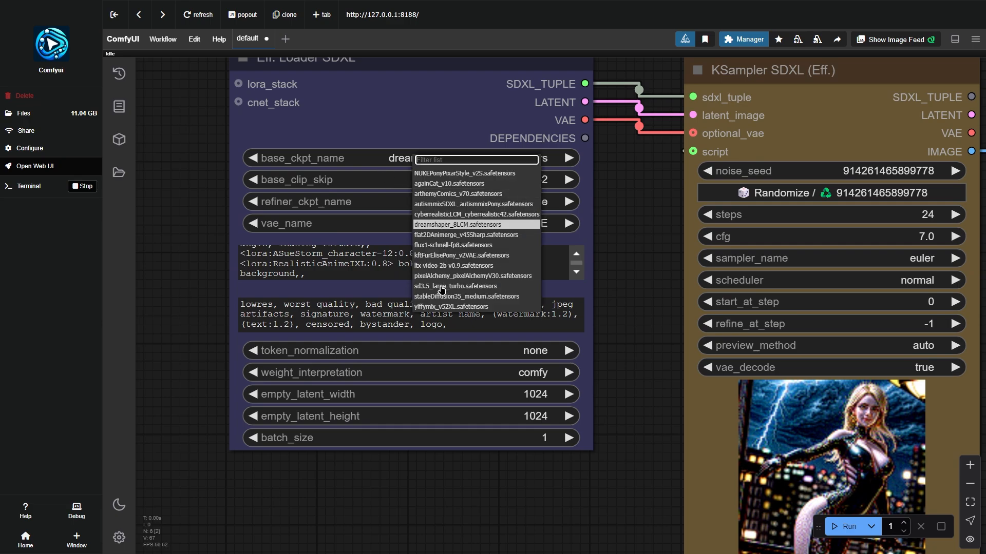
{"action": "left_click", "coordinate": [192, 241]}
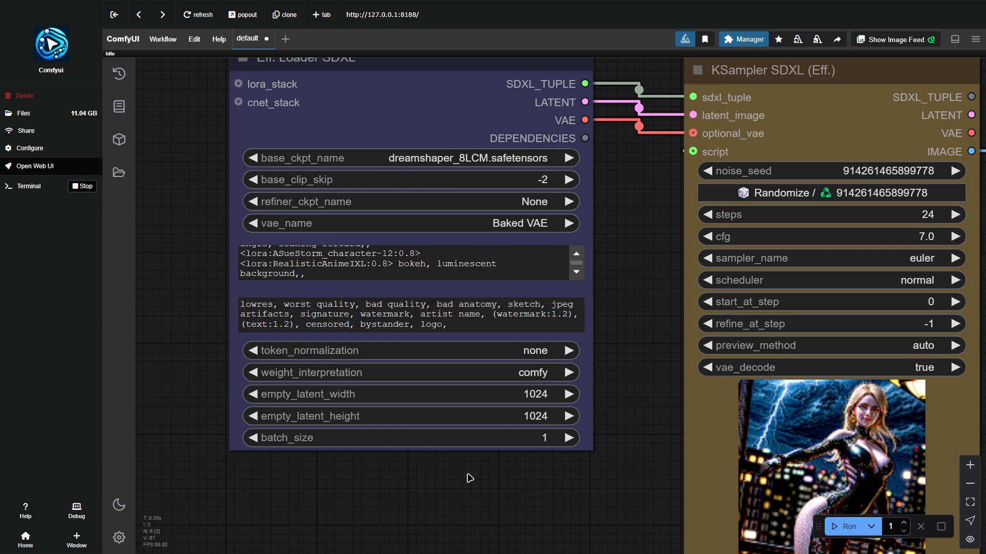
{"action": "left_click", "coordinate": [436, 151]}
{"action": "left_click", "coordinate": [423, 151]}
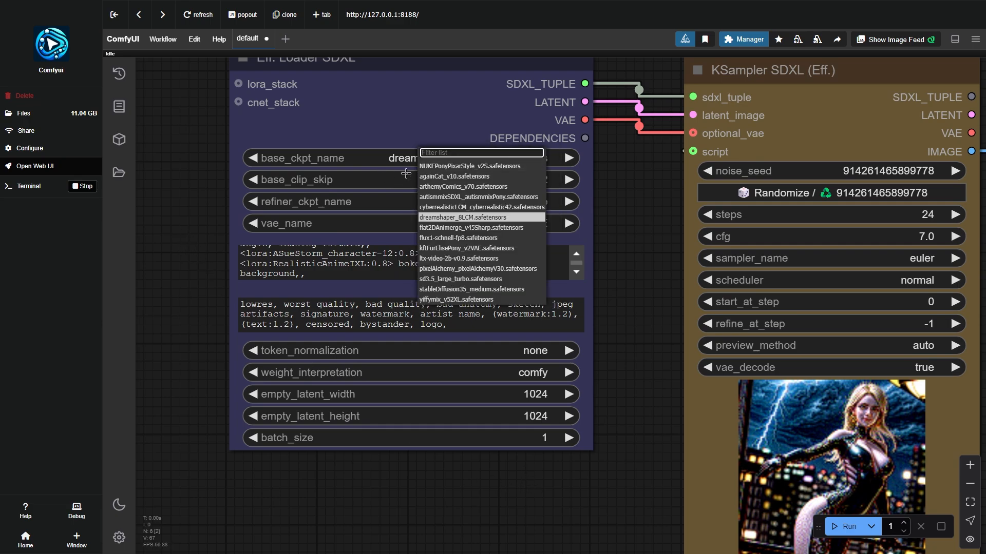
{"action": "left_click", "coordinate": [176, 204]}
Replace the sampler link on the XY Plot's Y input with a new XY Input: Checkpoint node placed below the plot node.
{"action": "scroll", "coordinate": [420, 378], "scroll_direction": "down", "scroll_amount": 4}
{"action": "left_click_drag", "start_coordinate": [413, 435], "coordinate": [184, 272]}
{"action": "scroll", "coordinate": [185, 272], "scroll_direction": "down", "scroll_amount": 5}
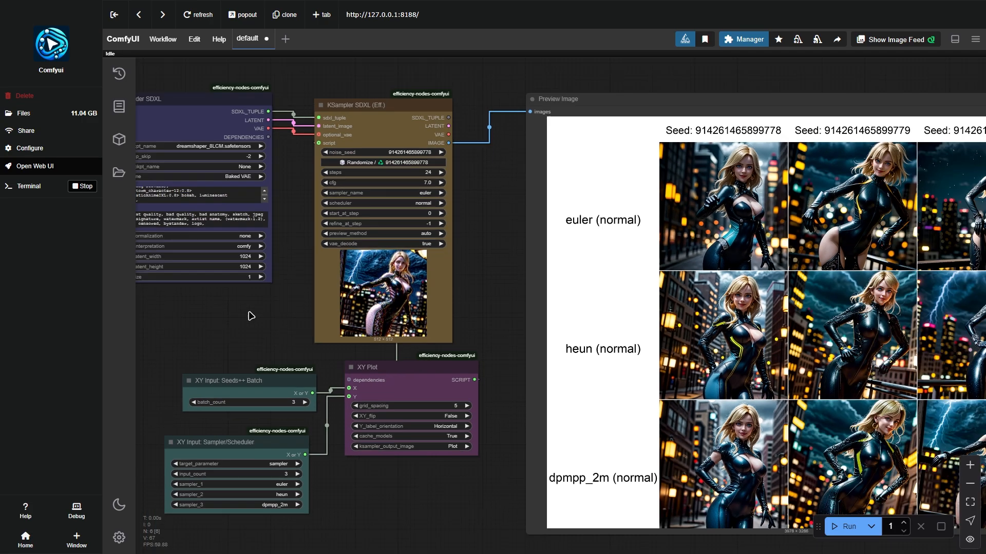
{"action": "left_click_drag", "start_coordinate": [252, 311], "coordinate": [260, 276]}
{"action": "scroll", "coordinate": [328, 277], "scroll_direction": "down", "scroll_amount": 1}
{"action": "left_click_drag", "start_coordinate": [355, 334], "coordinate": [342, 375]}
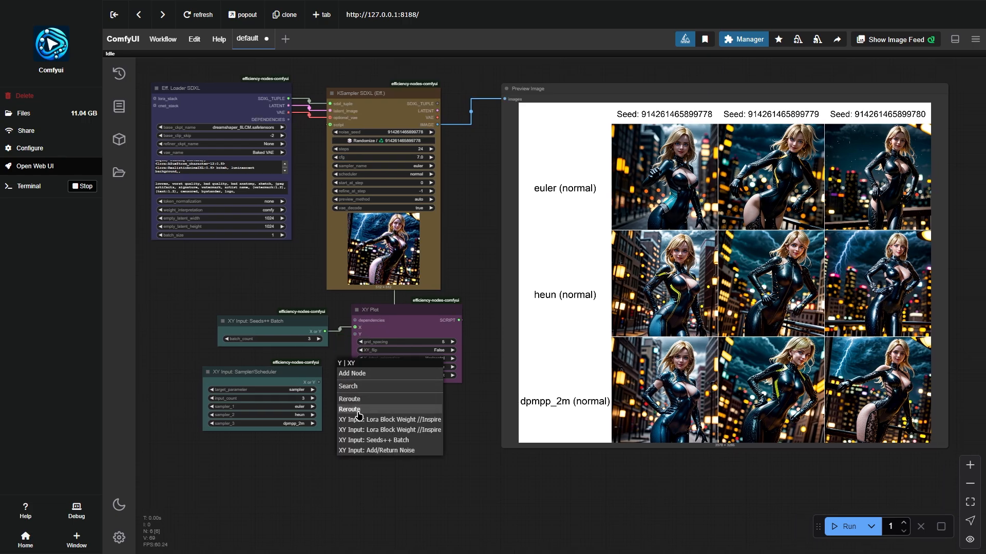
{"action": "left_click", "coordinate": [360, 386]}
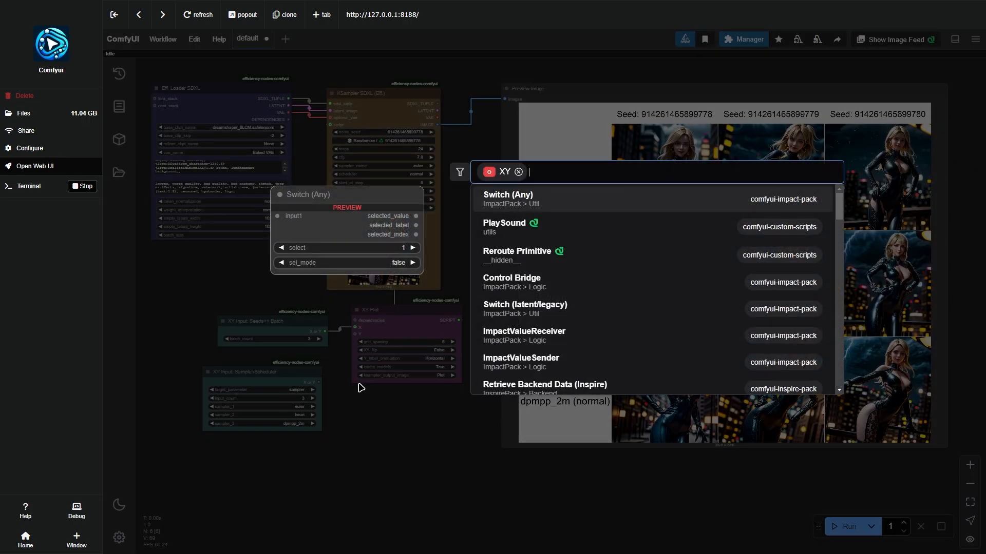
{"action": "type", "text": "xy check"}
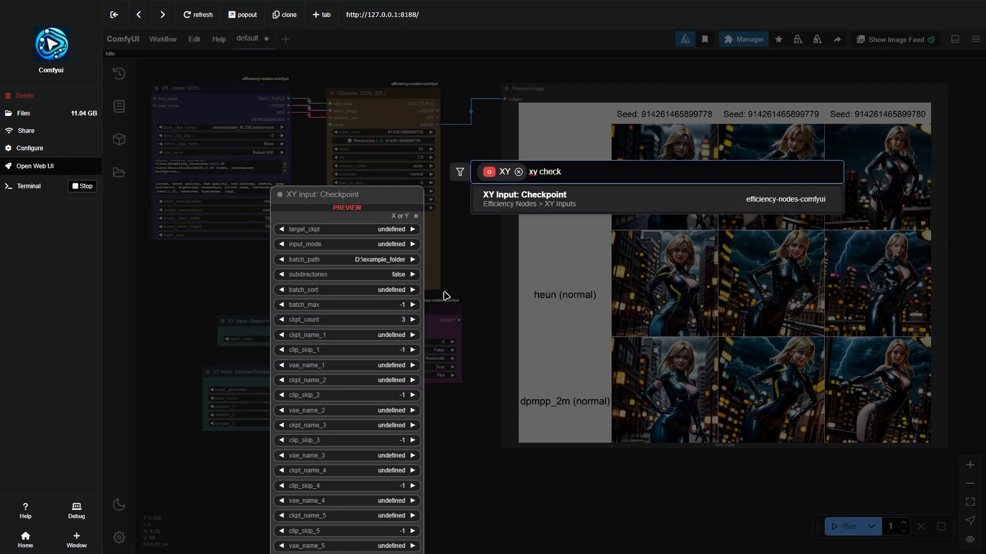
{"action": "key", "text": "Return"}
{"action": "left_click_drag", "start_coordinate": [389, 381], "coordinate": [395, 442]}
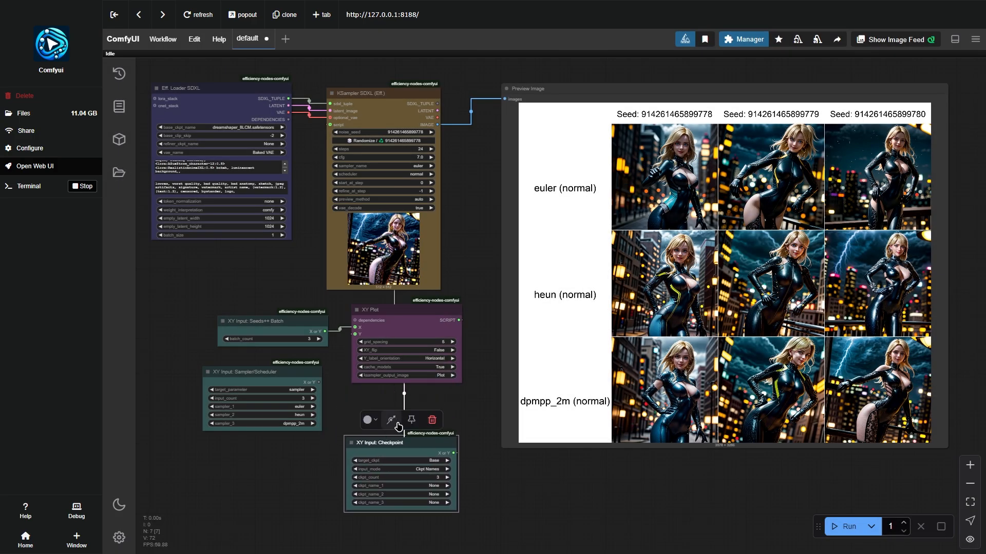
Load the default workflow template in a new tab and close the earlier default workflow without saving it.
{"action": "left_click_drag", "start_coordinate": [343, 362], "coordinate": [394, 356]}
{"action": "scroll", "coordinate": [308, 279], "scroll_direction": "down", "scroll_amount": 3}
{"action": "left_click_drag", "start_coordinate": [306, 274], "coordinate": [356, 274]}
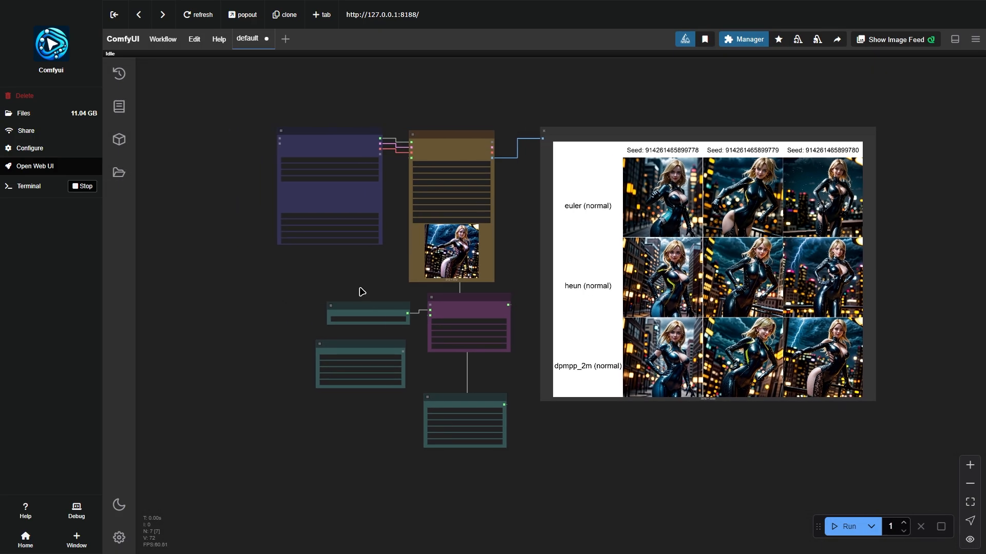
{"action": "left_click_drag", "start_coordinate": [286, 293], "coordinate": [297, 291]}
{"action": "left_click", "coordinate": [162, 39]}
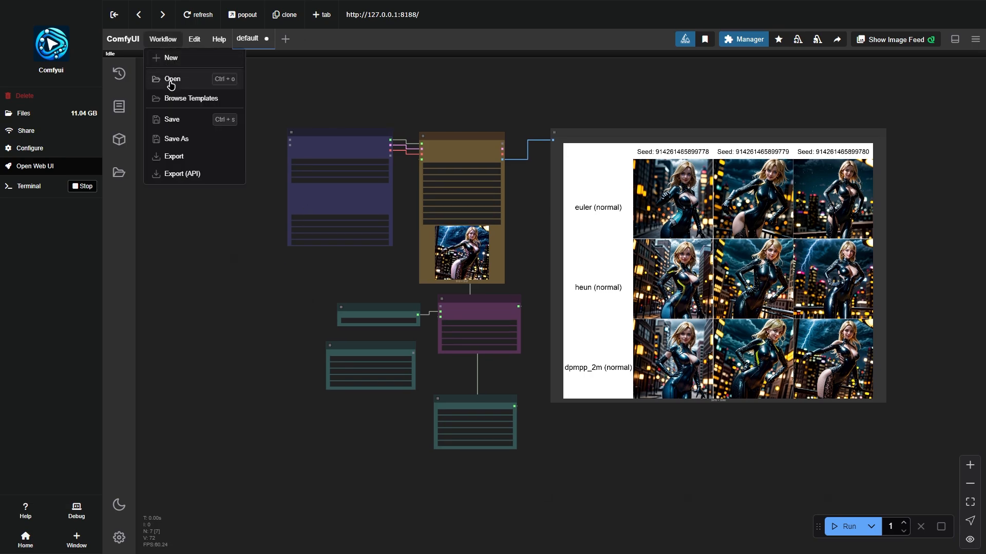
{"action": "left_click", "coordinate": [191, 98]}
{"action": "left_click", "coordinate": [406, 200]}
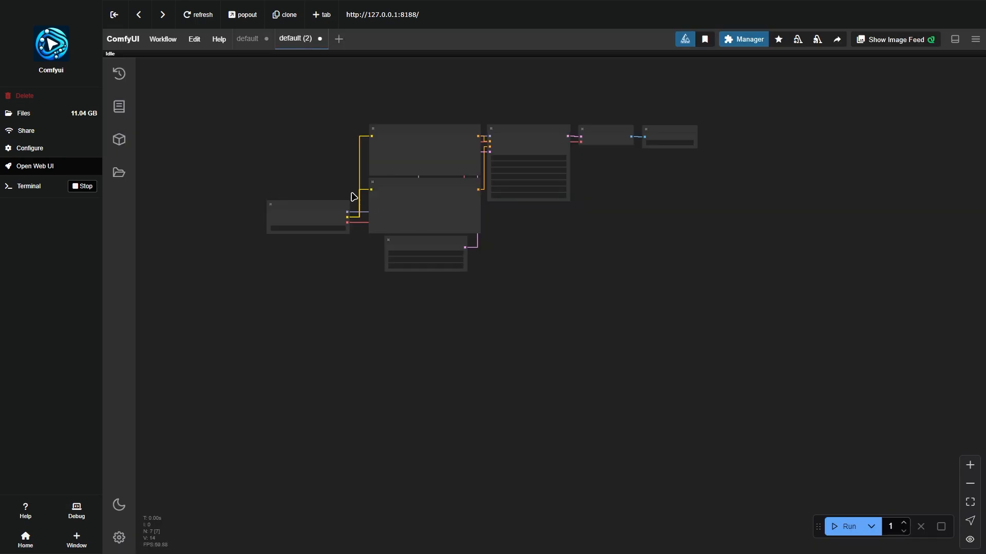
{"action": "left_click", "coordinate": [266, 40]}
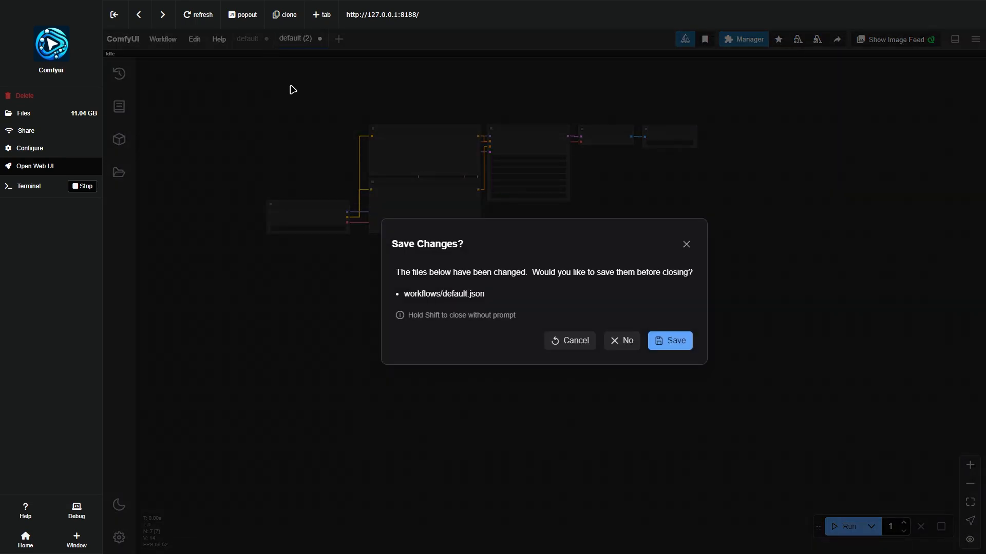
{"action": "left_click", "coordinate": [625, 349]}
Replace the Save Image node with a Preview Image node connected to the VAE Decode IMAGE output.
{"action": "scroll", "coordinate": [473, 317], "scroll_direction": "up", "scroll_amount": 5}
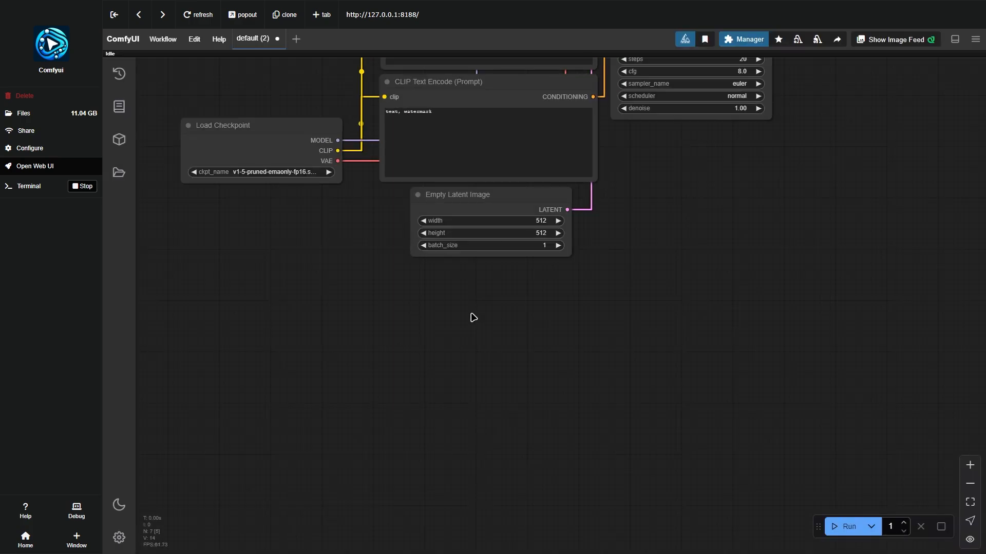
{"action": "left_click_drag", "start_coordinate": [473, 317], "coordinate": [418, 436]}
{"action": "scroll", "coordinate": [419, 436], "scroll_direction": "down", "scroll_amount": 2}
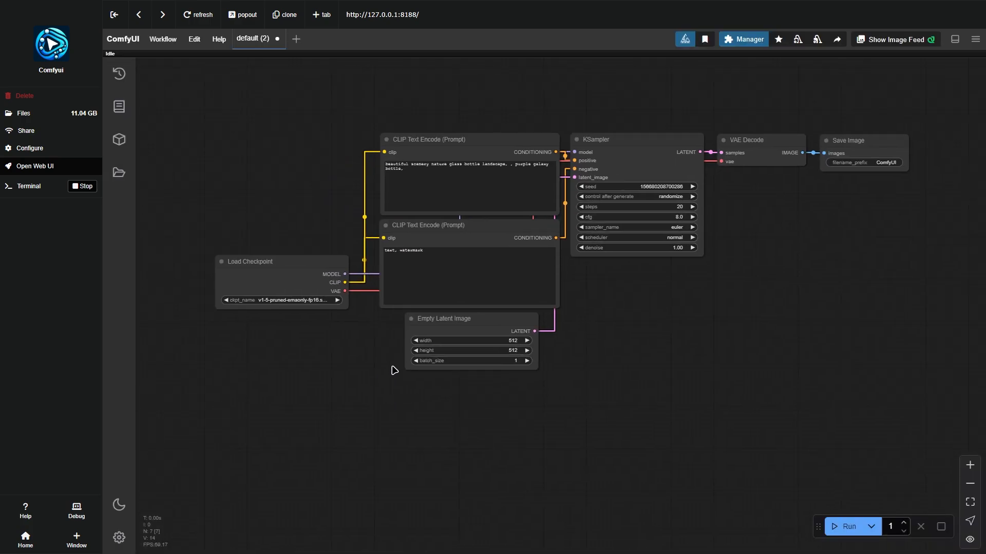
{"action": "left_click", "coordinate": [885, 138]}
{"action": "key", "text": "Delete"}
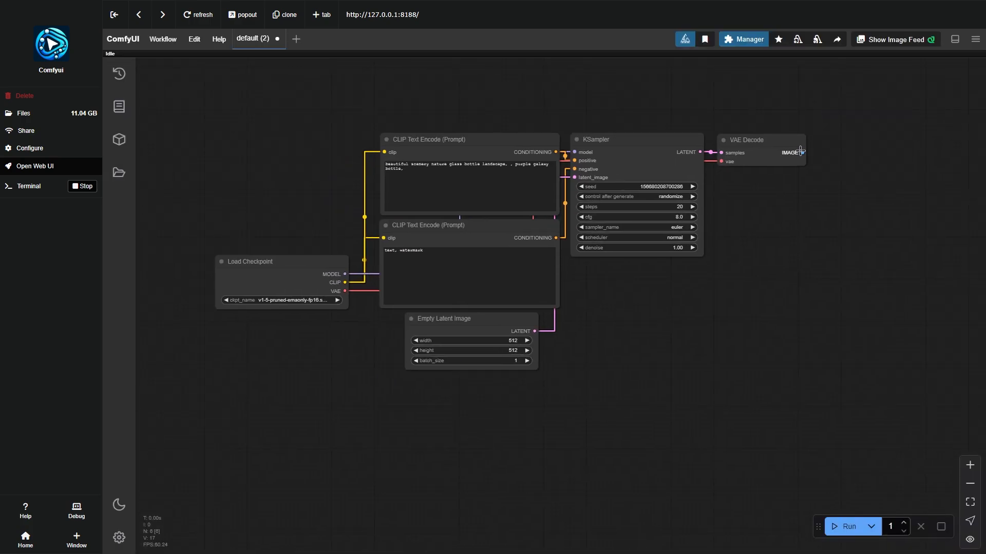
{"action": "left_click_drag", "start_coordinate": [801, 152], "coordinate": [833, 148]}
{"action": "left_click", "coordinate": [854, 237]}
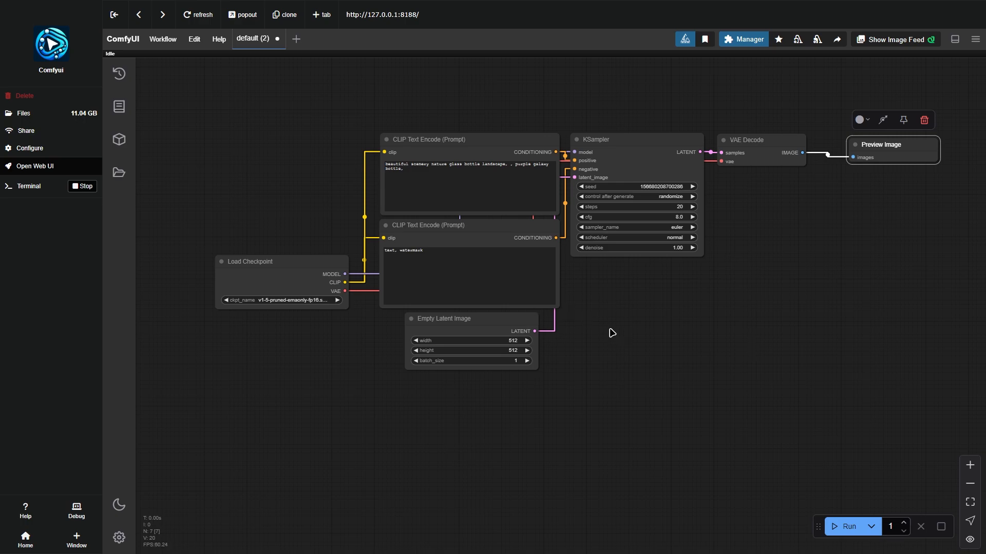
Set the Load Checkpoint node's ckpt_name to dreamshaper_8LCM.safetensors.
{"action": "left_click", "coordinate": [303, 300]}
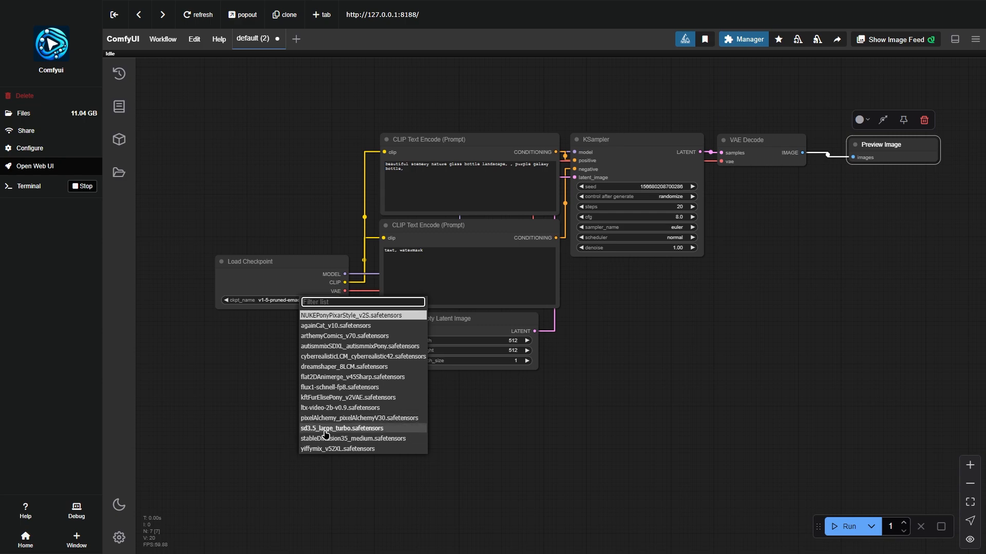
{"action": "left_click", "coordinate": [263, 368]}
{"action": "left_click", "coordinate": [294, 301]}
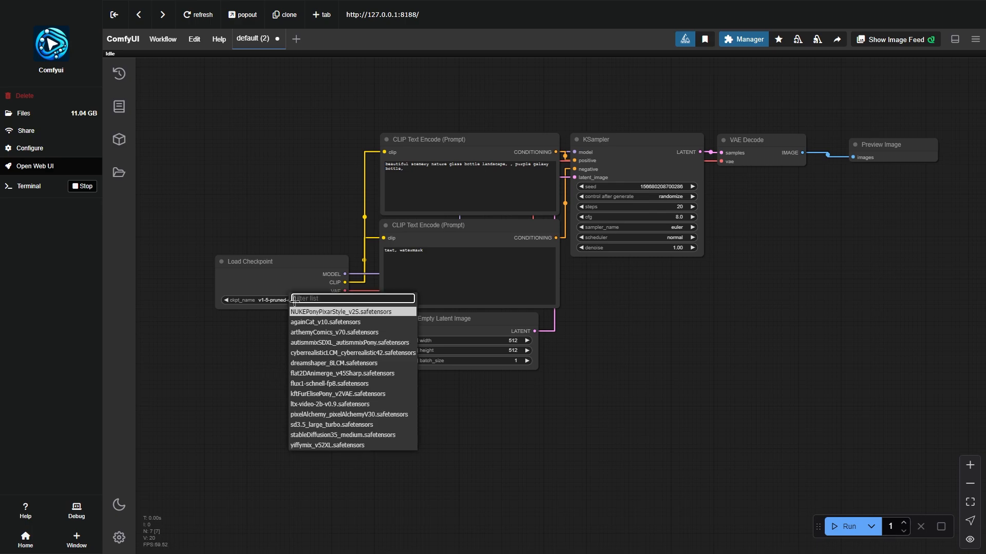
{"action": "left_click", "coordinate": [303, 363]}
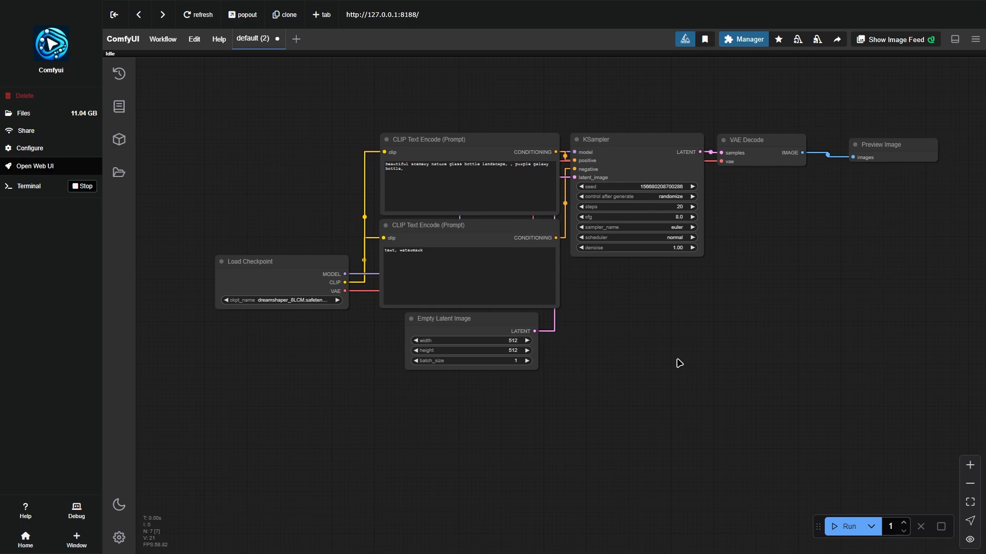
Search the Custom Nodes Manager for "inspire" to check the ComfyUI Inspire Pack's install status, and return to the workflow.
{"action": "left_click_drag", "start_coordinate": [878, 284], "coordinate": [811, 282]}
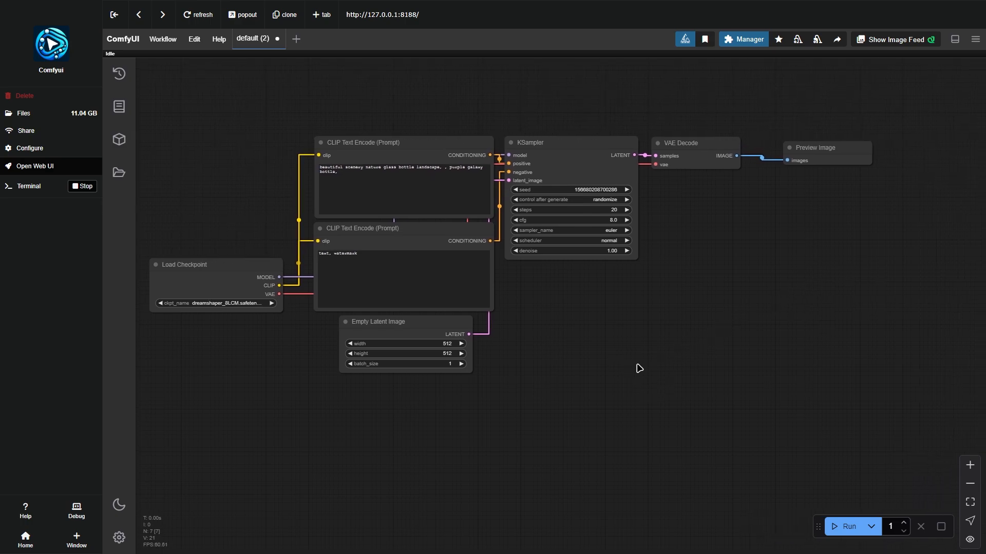
{"action": "left_click_drag", "start_coordinate": [638, 368], "coordinate": [649, 375]}
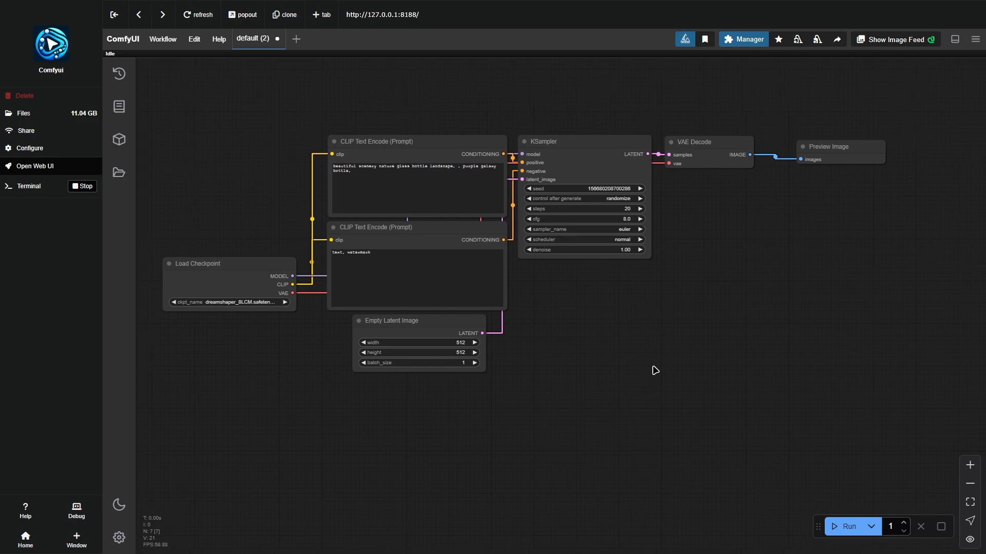
{"action": "left_click", "coordinate": [743, 45]}
{"action": "left_click", "coordinate": [541, 217]}
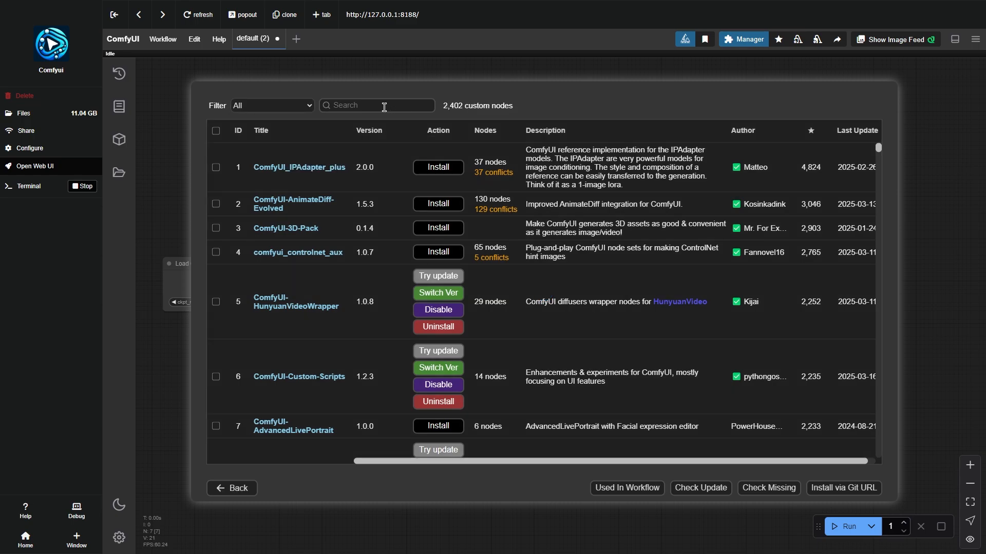
{"action": "left_click", "coordinate": [384, 106]}
{"action": "type", "text": "i"}
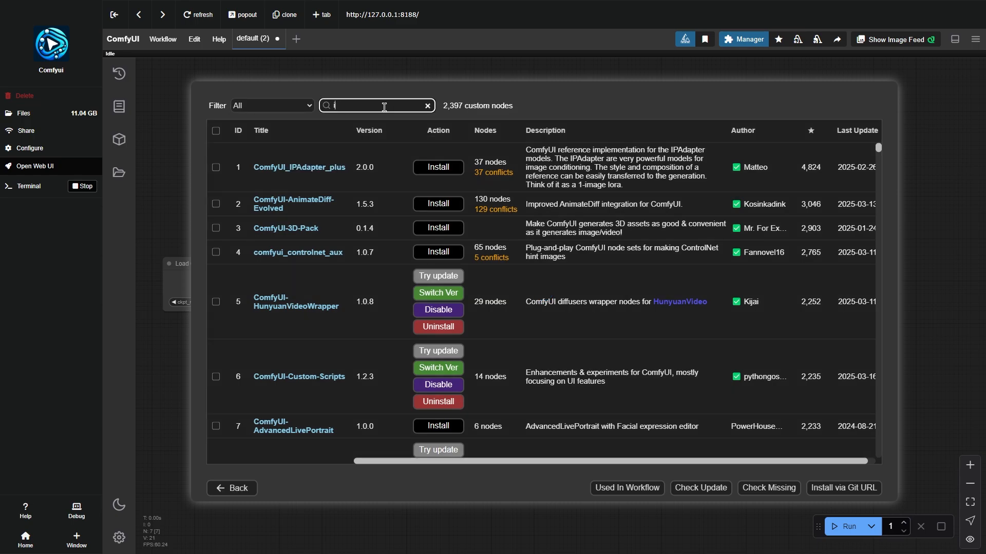
{"action": "type", "text": "nspire"}
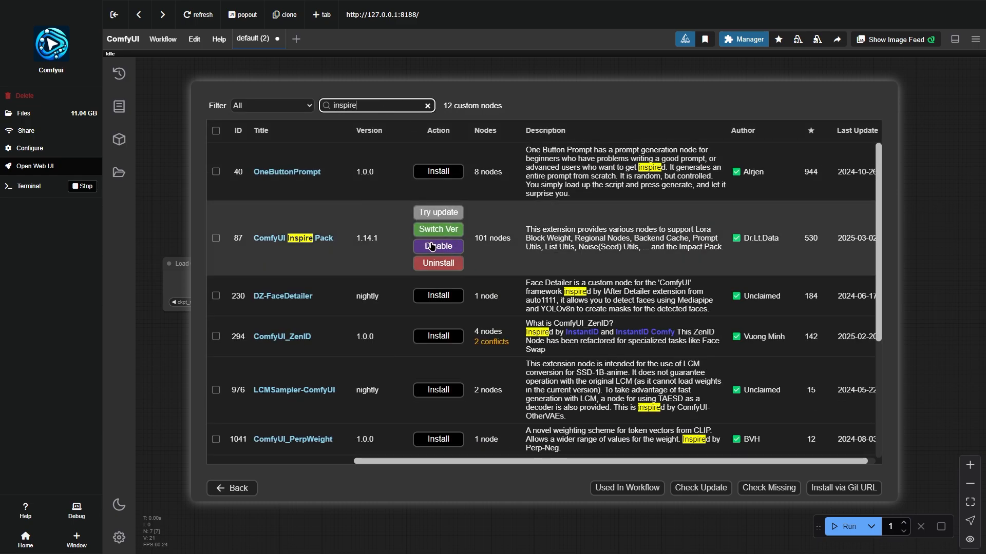
{"action": "left_click", "coordinate": [238, 489]}
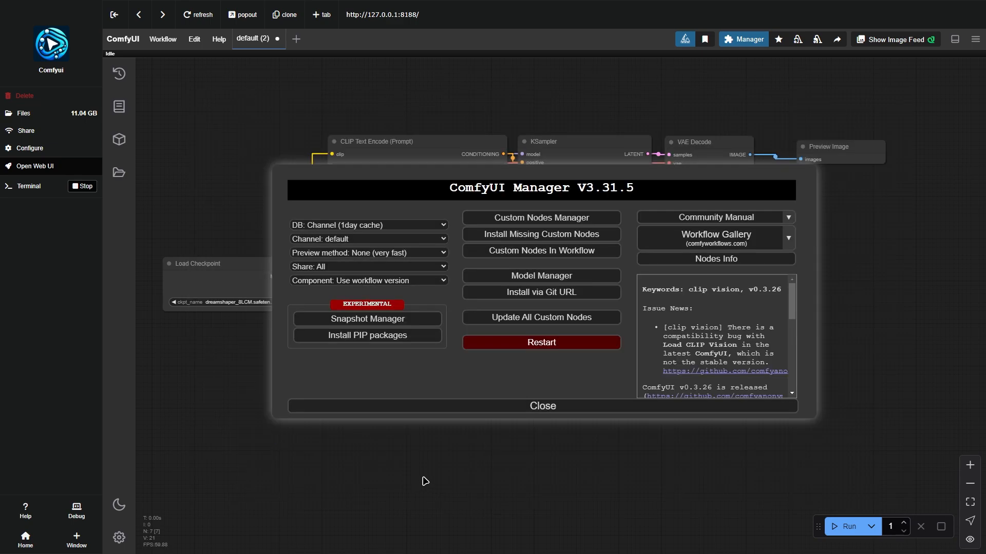
{"action": "left_click", "coordinate": [485, 406]}
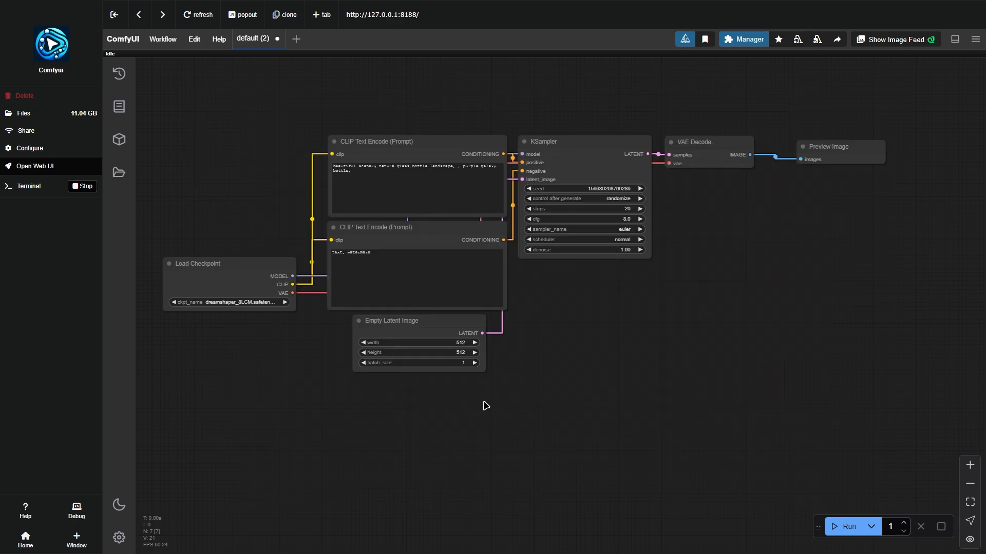
Add a Load Prompts From File (Inspire) node below the KSampler and link its zipped_prompt output to a new Unzip Prompt (Inspire) node.
{"action": "double_click", "coordinate": [656, 274]}
{"action": "type", "text": "load from"}
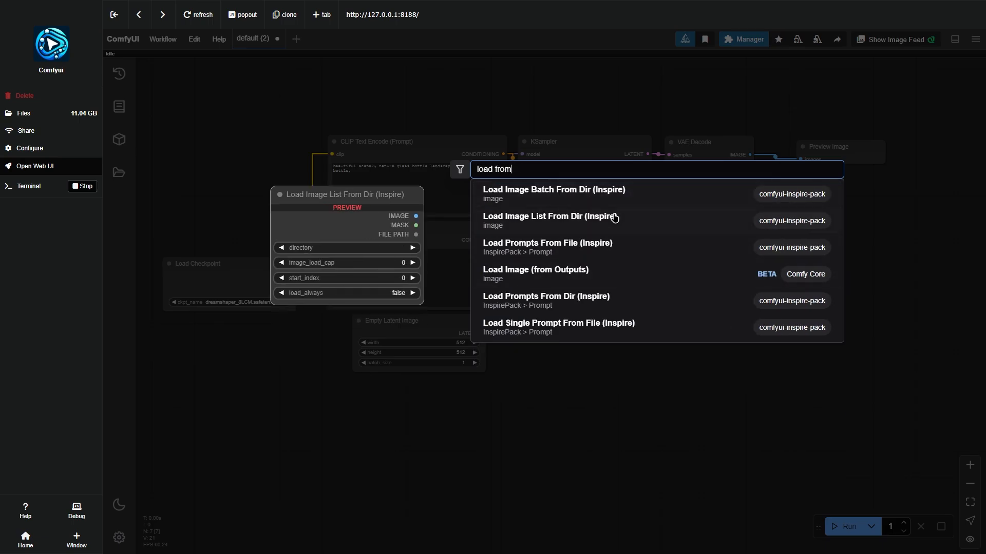
{"action": "left_click", "coordinate": [568, 256]}
{"action": "left_click_drag", "start_coordinate": [695, 281], "coordinate": [579, 366]}
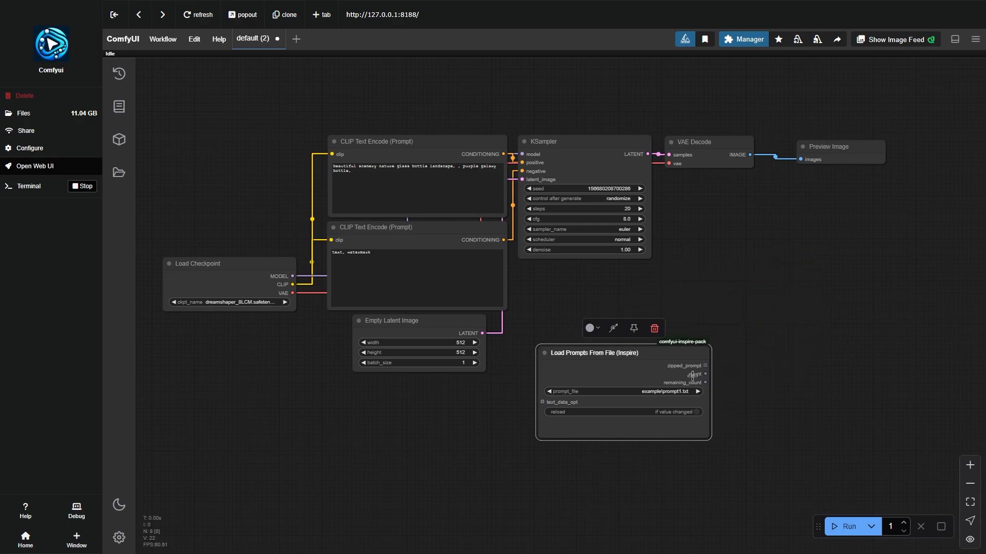
{"action": "left_click_drag", "start_coordinate": [706, 366], "coordinate": [789, 354]}
{"action": "left_click", "coordinate": [779, 399]}
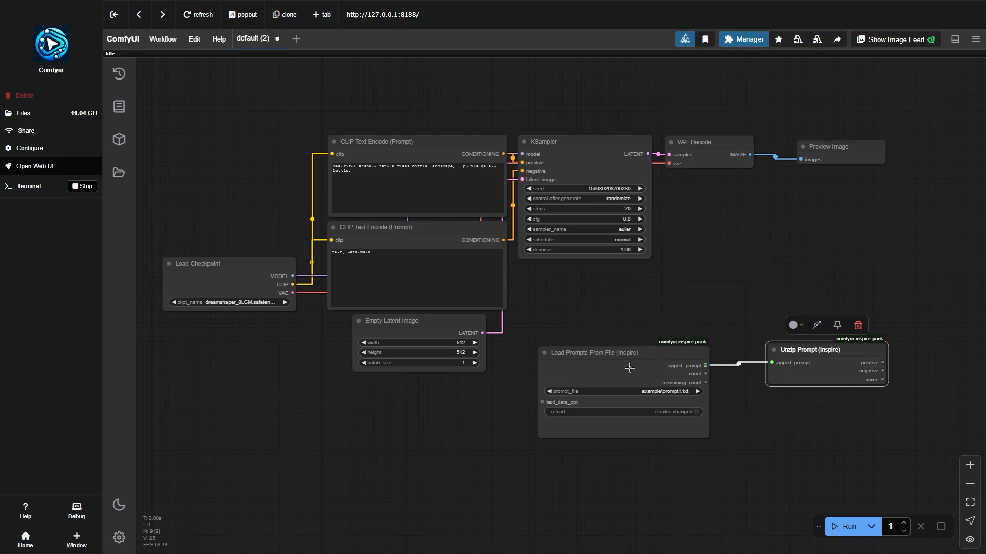
Move the Load Prompts From File and Unzip Prompt nodes side by side above and to the left of the CLIP Text Encode nodes.
{"action": "left_click_drag", "start_coordinate": [617, 380], "coordinate": [224, 105]}
{"action": "scroll", "coordinate": [634, 435], "scroll_direction": "left", "scroll_amount": 4}
{"action": "scroll", "coordinate": [633, 436], "scroll_direction": "up", "scroll_amount": 2}
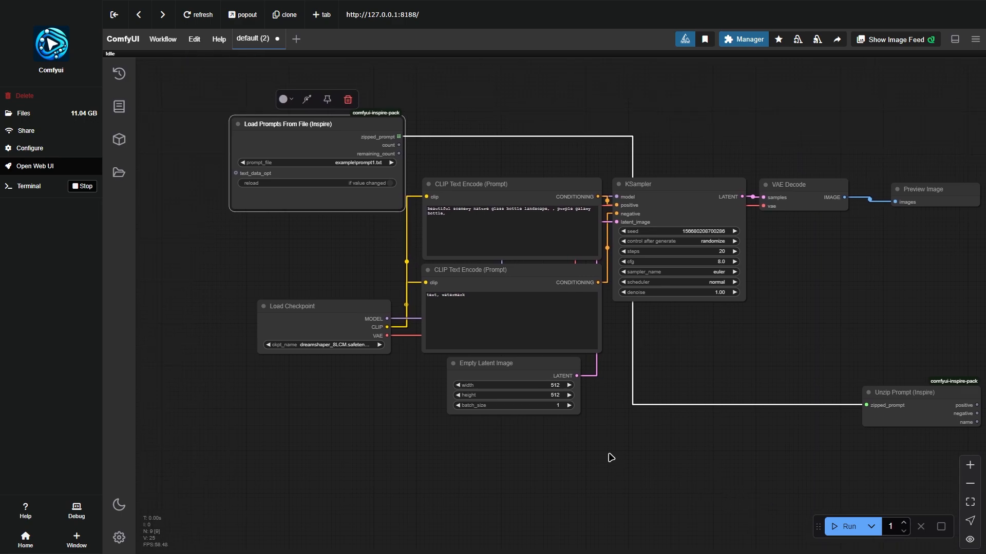
{"action": "left_click_drag", "start_coordinate": [307, 140], "coordinate": [221, 102]}
{"action": "left_click_drag", "start_coordinate": [909, 413], "coordinate": [427, 106]}
{"action": "scroll", "coordinate": [416, 141], "scroll_direction": "left", "scroll_amount": 2}
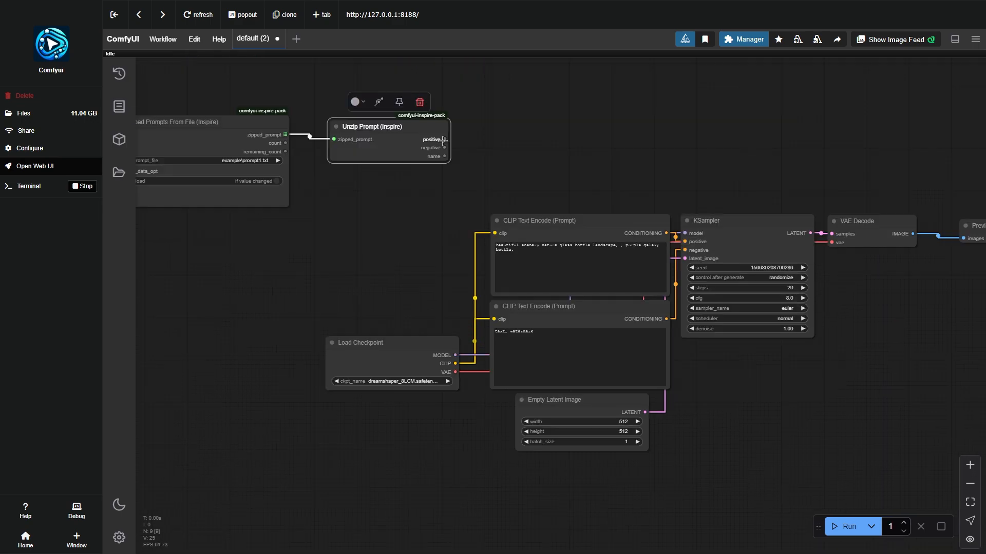
Connect Unzip Prompt's positive and negative outputs to the upper and lower CLIP Text Encode text inputs, and align both prompt nodes beside them.
{"action": "left_click_drag", "start_coordinate": [445, 140], "coordinate": [520, 268]}
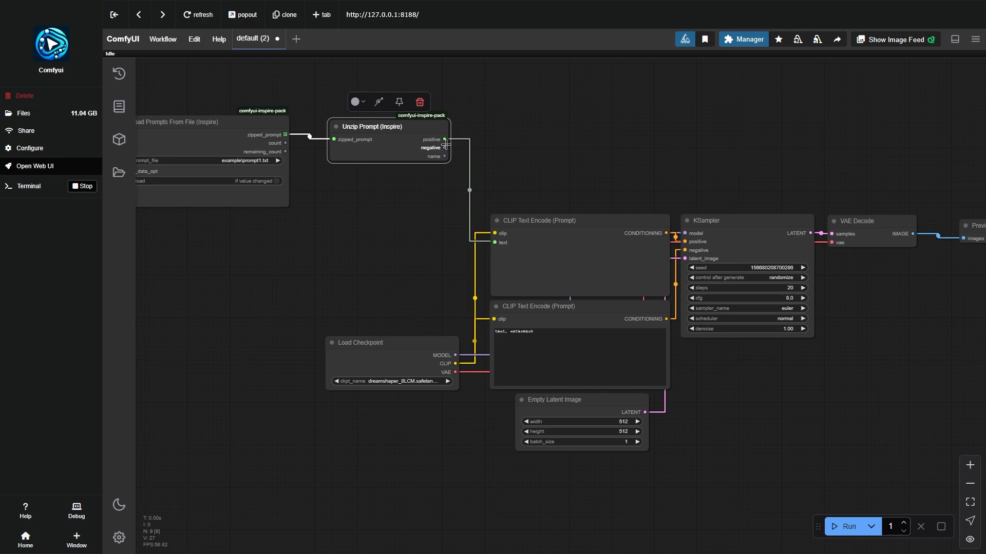
{"action": "left_click_drag", "start_coordinate": [444, 147], "coordinate": [519, 337]}
{"action": "left_click_drag", "start_coordinate": [422, 138], "coordinate": [411, 224]}
{"action": "left_click_drag", "start_coordinate": [241, 136], "coordinate": [240, 216]}
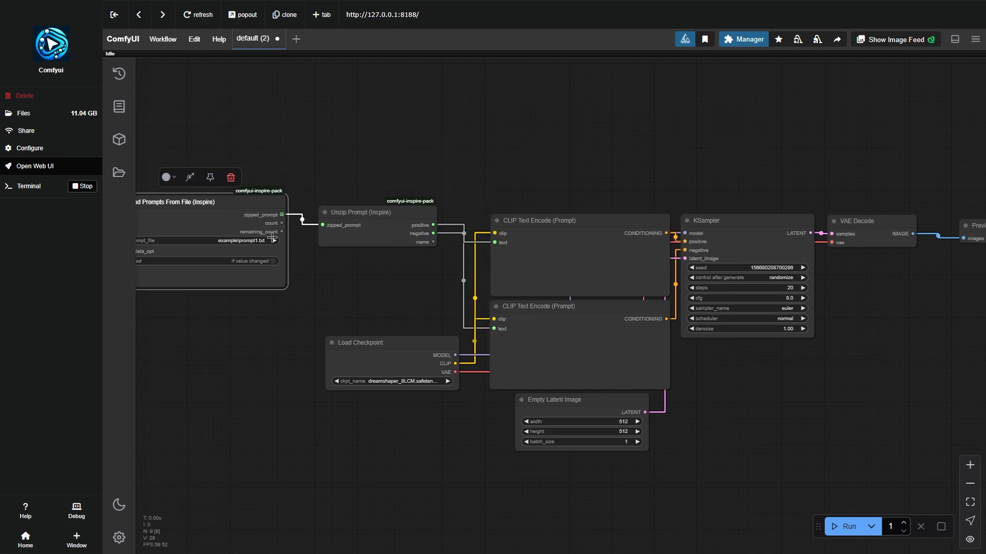
{"action": "left_click_drag", "start_coordinate": [385, 304], "coordinate": [520, 280]}
{"action": "left_click_drag", "start_coordinate": [350, 183], "coordinate": [337, 192]}
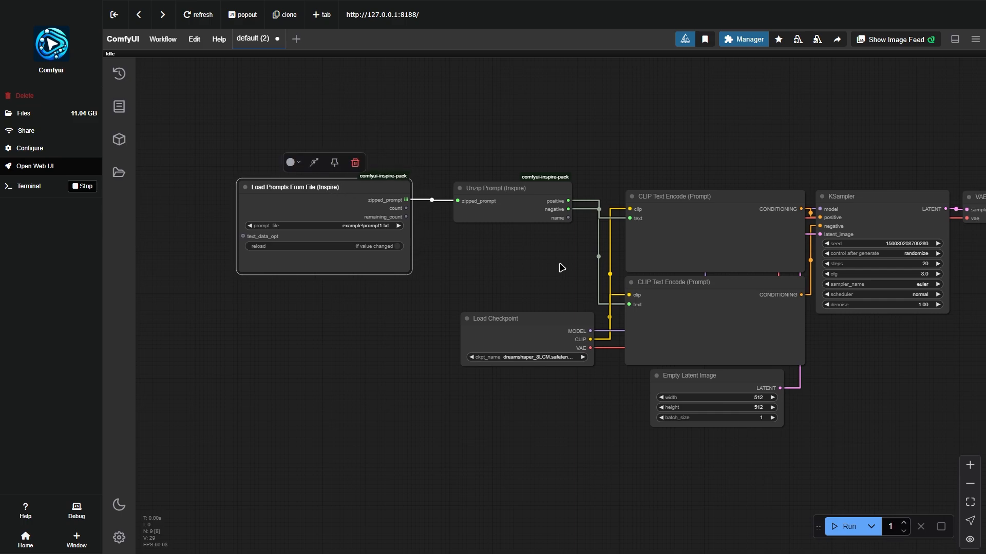
{"action": "left_click_drag", "start_coordinate": [552, 267], "coordinate": [471, 266]}
{"action": "left_click", "coordinate": [471, 266]}
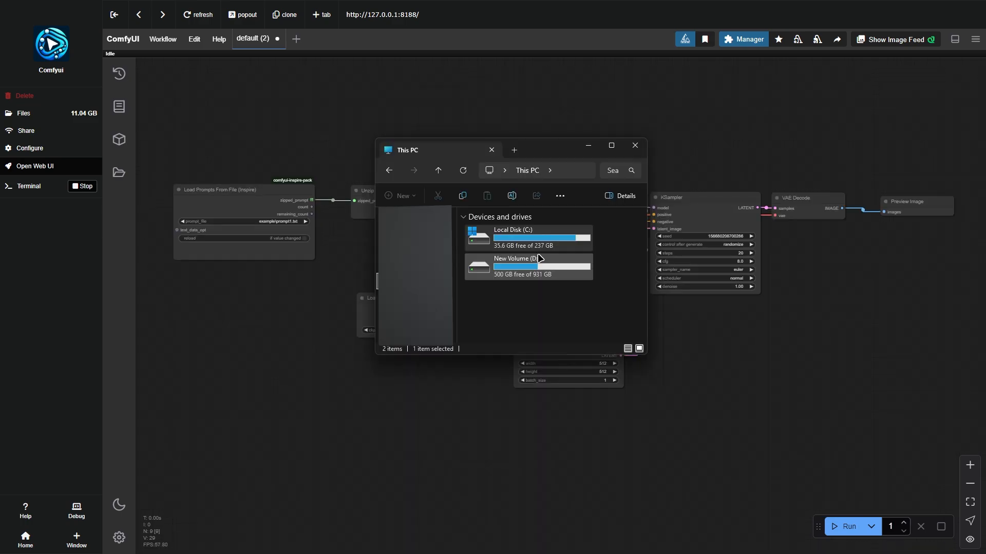
Switch to File Explorer and go to the pinokio\api\comfy.git\app\custom_nodes folder on the D: drive.
{"action": "double_click", "coordinate": [518, 266]}
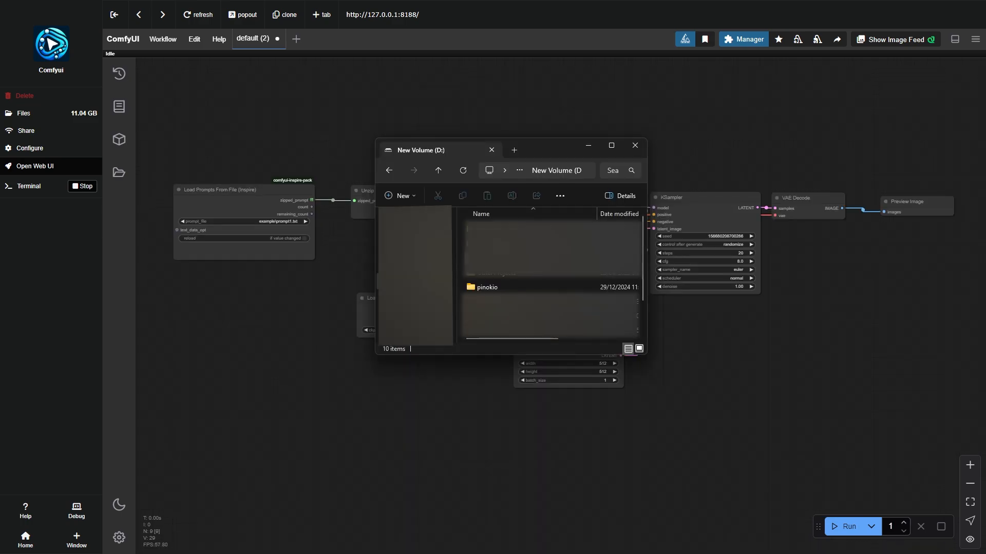
{"action": "double_click", "coordinate": [493, 289]}
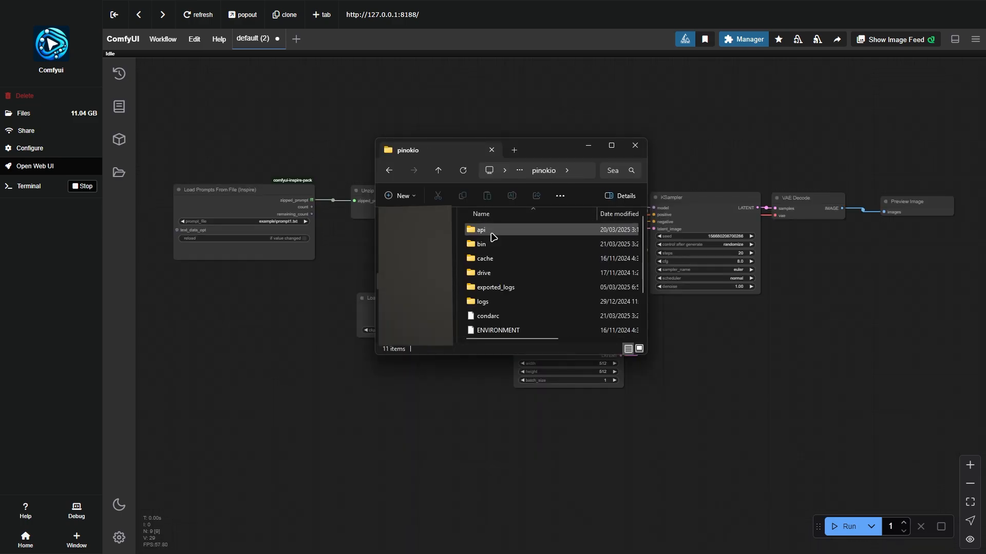
{"action": "double_click", "coordinate": [491, 231]}
{"action": "double_click", "coordinate": [492, 232]}
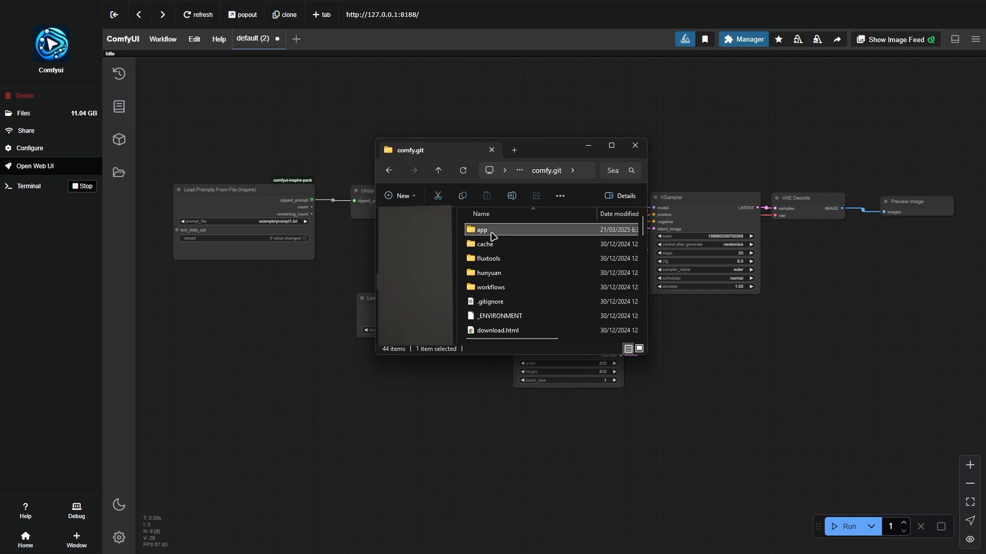
{"action": "double_click", "coordinate": [500, 263]}
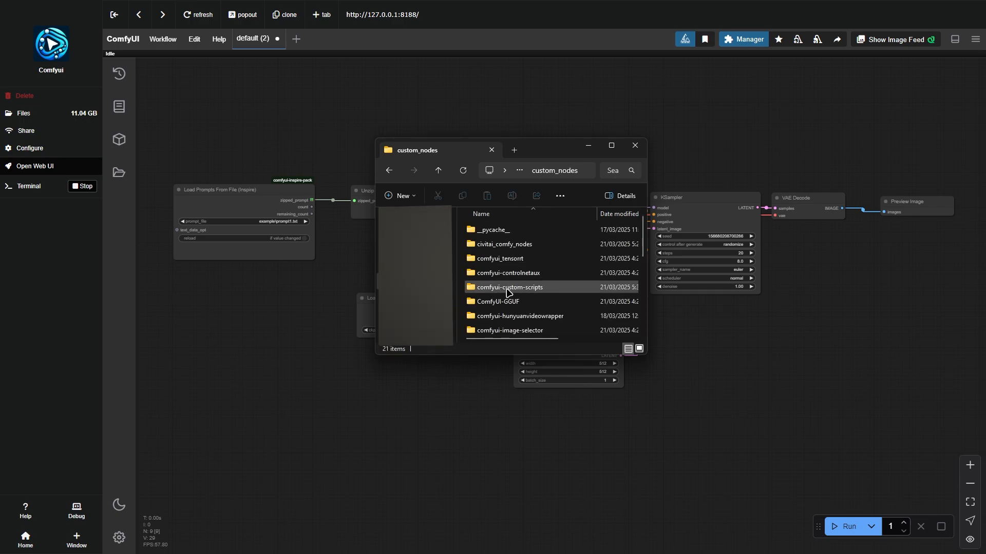
Open prompt2.txt from the example folder inside the comfyui-inspire-pack prompts folder.
{"action": "scroll", "coordinate": [507, 311], "scroll_direction": "down", "scroll_amount": 1}
{"action": "scroll", "coordinate": [507, 311], "scroll_direction": "down", "scroll_amount": 1}
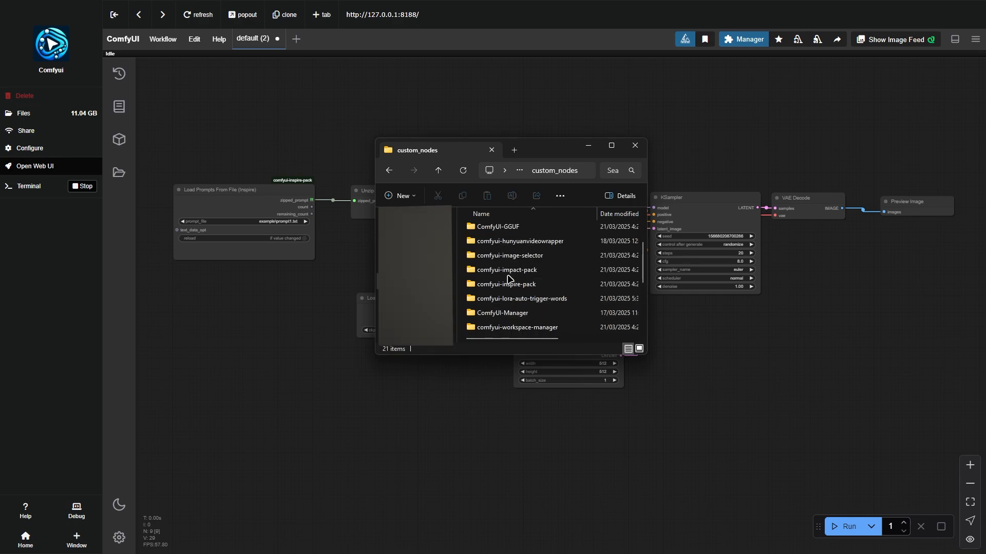
{"action": "double_click", "coordinate": [508, 285]}
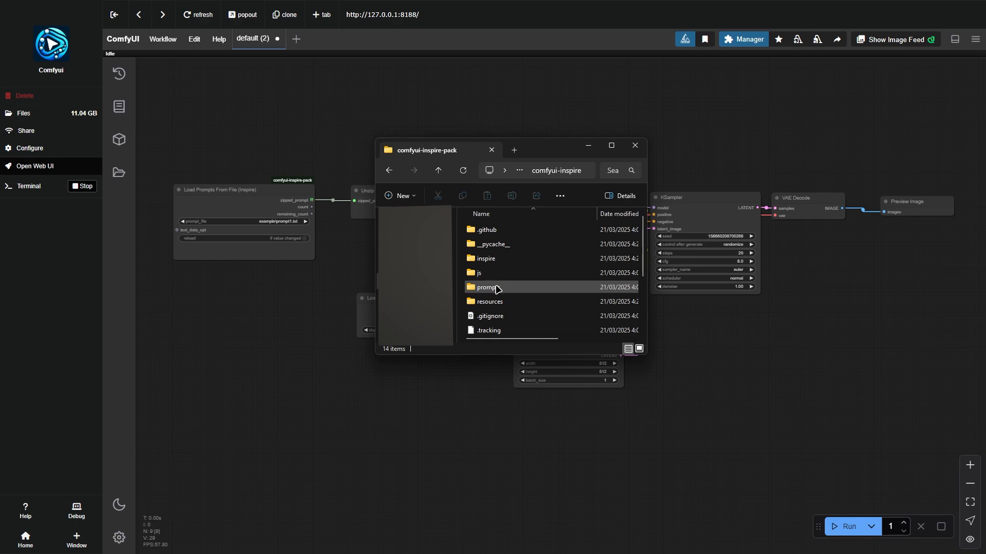
{"action": "double_click", "coordinate": [497, 288]}
{"action": "double_click", "coordinate": [490, 230]}
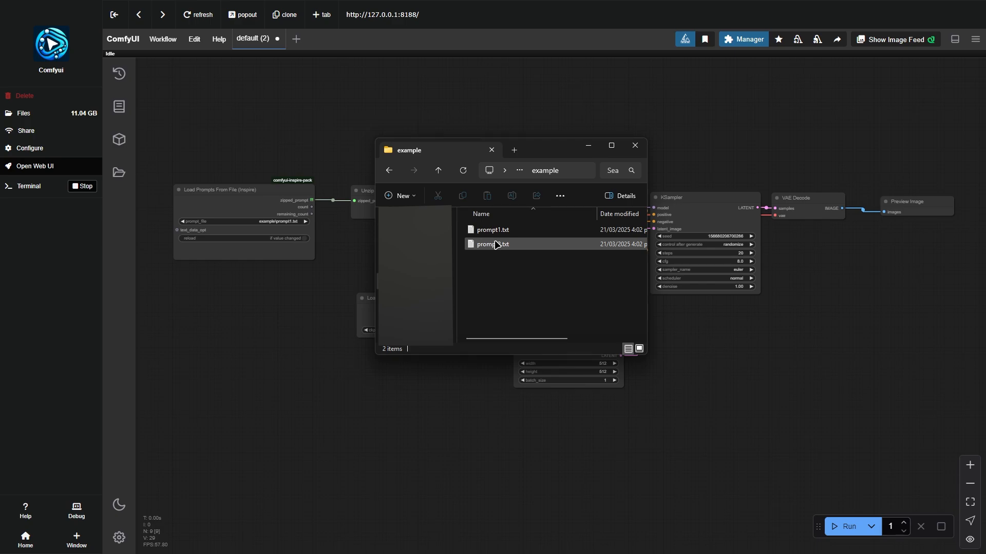
{"action": "double_click", "coordinate": [494, 245]}
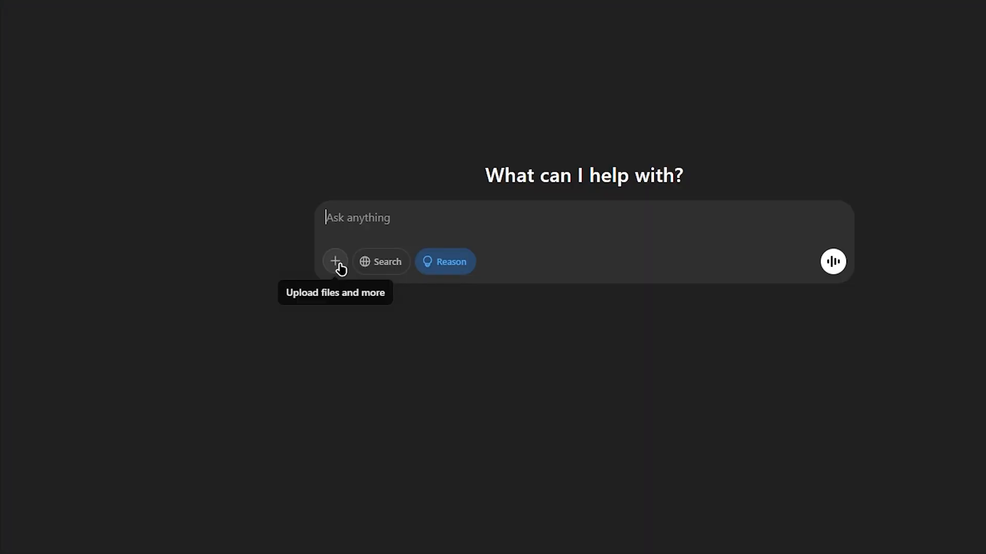
Switch to ChatGPT, attach prompt2.txt and send "analyze how this is structured and learn this structure".
{"action": "key", "text": "ctrl+v"}
{"action": "type", "text": "ana"}
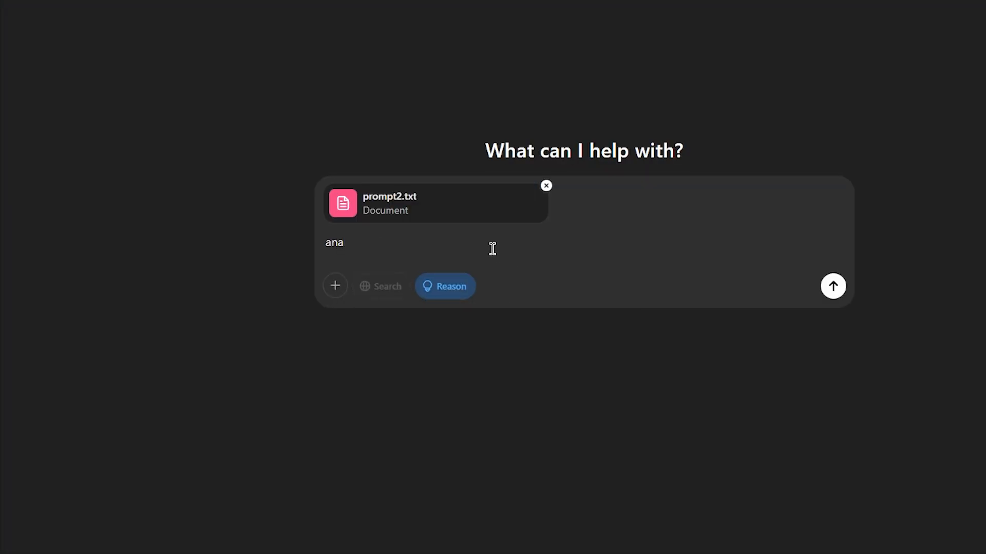
{"action": "type", "text": "lyze how this is structured and learn this structure"}
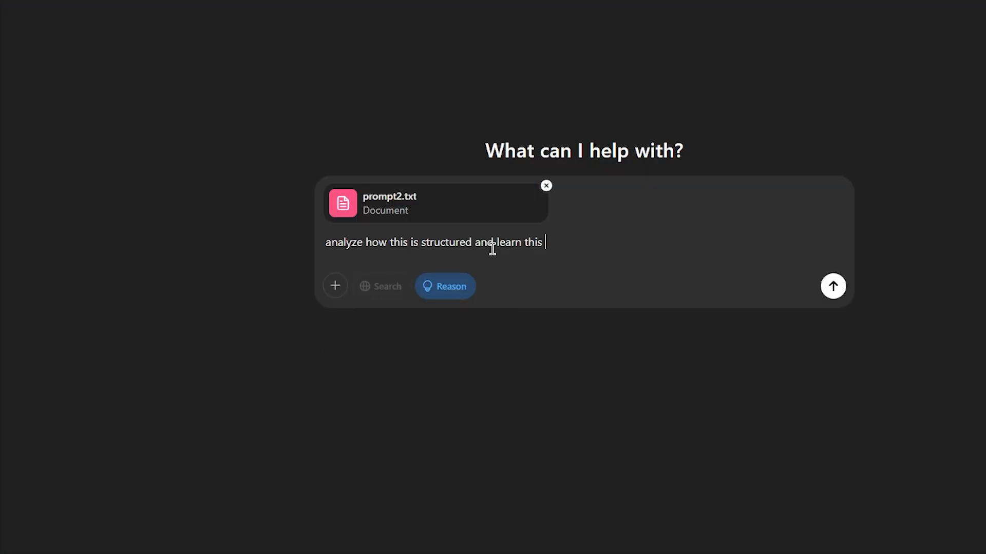
{"action": "key", "text": "Return"}
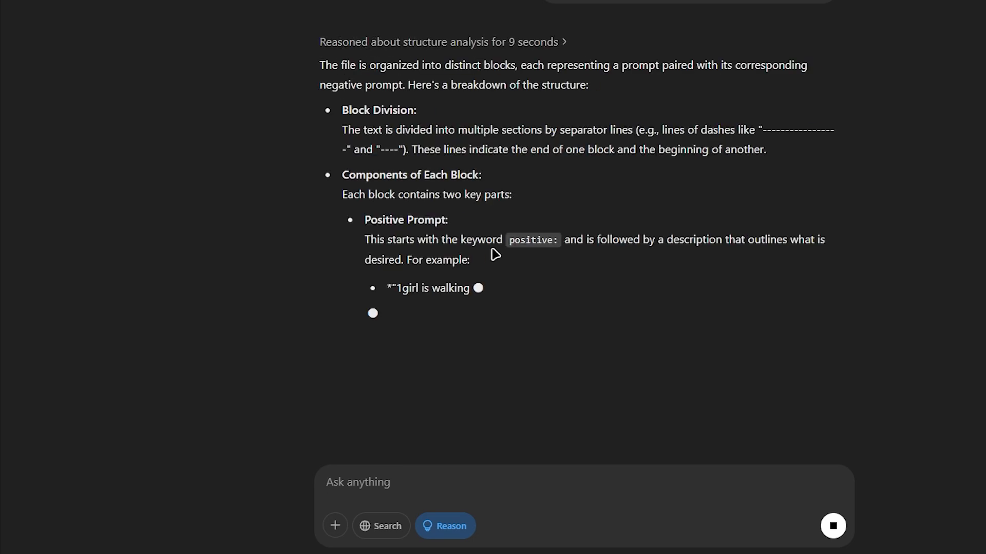
Send "now make 5 prompts in this structure with positive and negative, these prompts should be in an sdxl prompt style".
{"action": "left_click", "coordinate": [458, 500]}
{"action": "type", "text": "now make "}
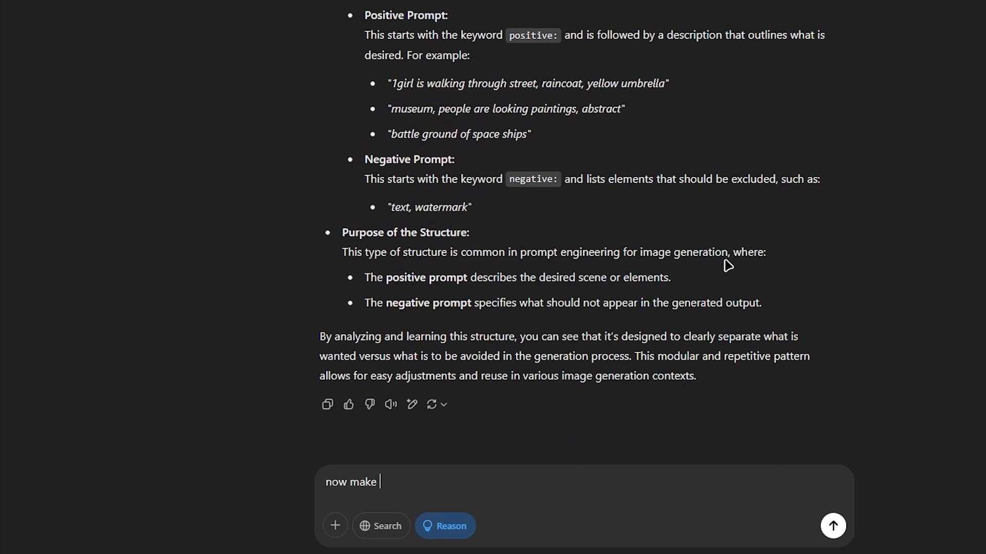
{"action": "type", "text": "5 prompts in this structure with posit"}
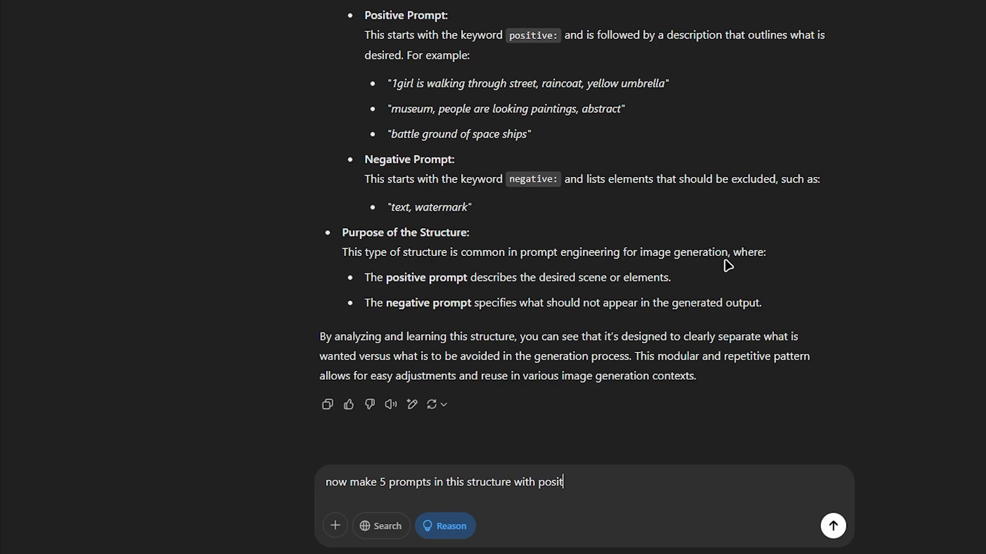
{"action": "type", "text": "ive and negative, these prompts should be in a"}
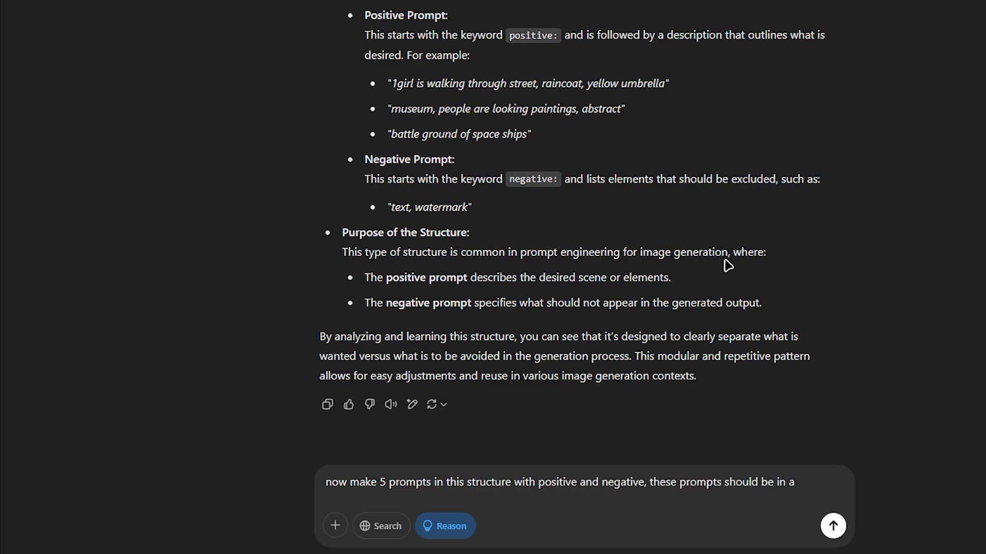
{"action": "type", "text": "n sdxl prompt"}
{"action": "key", "text": "Return"}
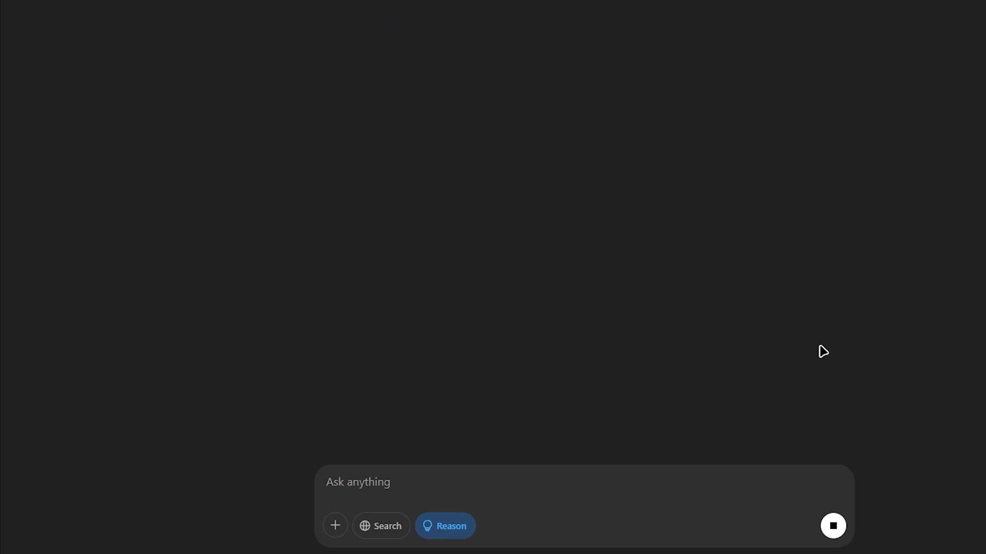
Replace all text in the opened prompt2.txt with the five generated SDXL prompts, and refresh ComfyUI.
{"action": "scroll", "coordinate": [823, 351], "scroll_direction": "down", "scroll_amount": 3}
{"action": "scroll", "coordinate": [659, 282], "scroll_direction": "up", "scroll_amount": 3}
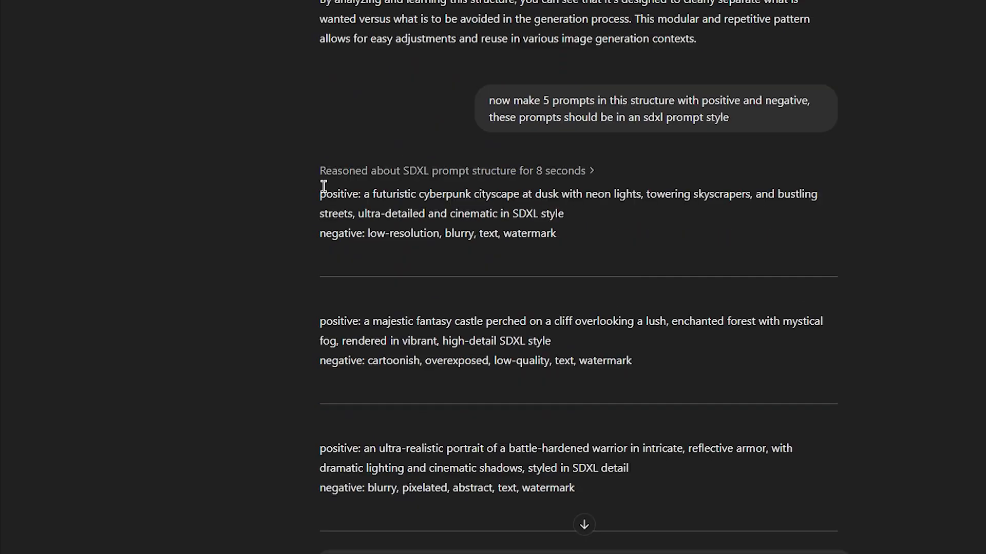
{"action": "left_click_drag", "start_coordinate": [316, 198], "coordinate": [742, 475]}
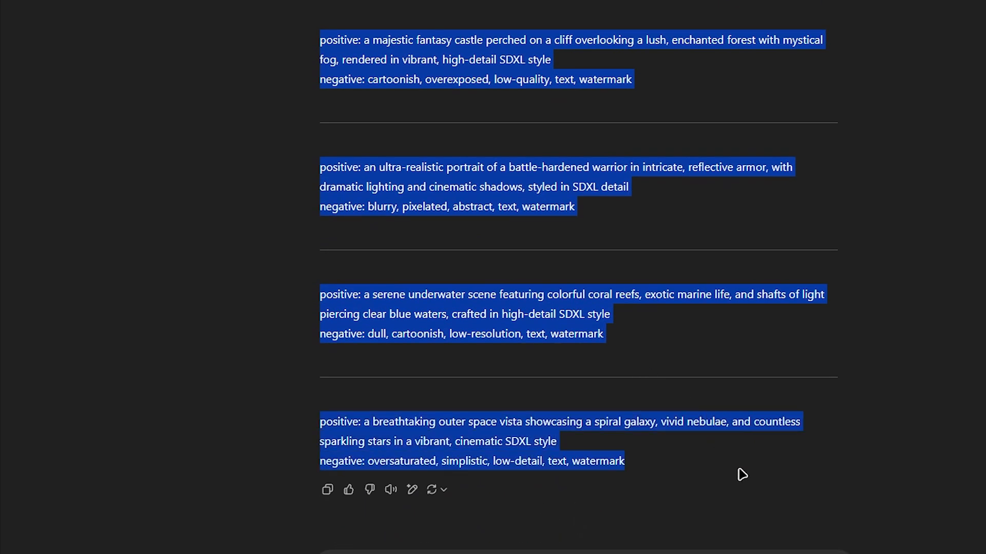
{"action": "left_click", "coordinate": [301, 484]}
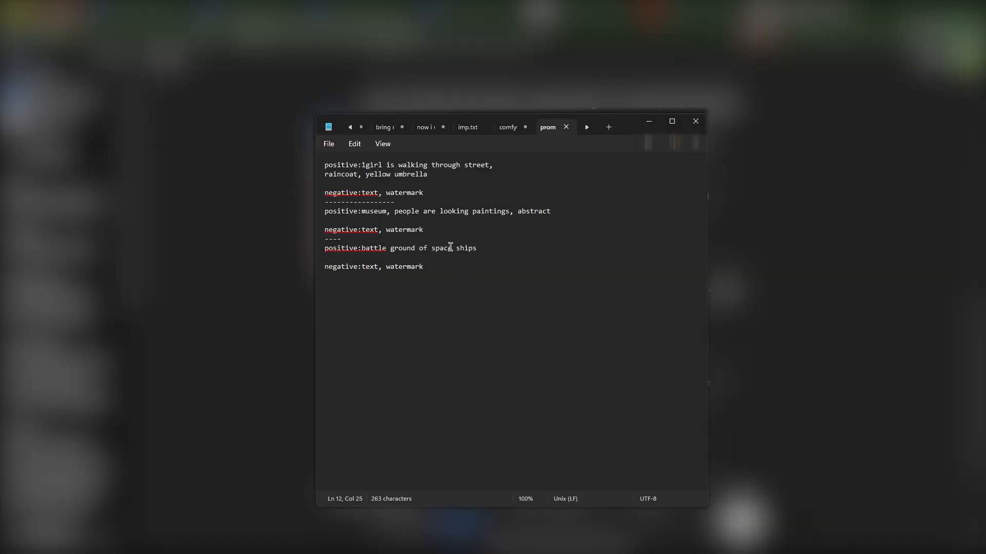
{"action": "key", "text": "ctrl+a"}
{"action": "key", "text": "ctrl+v"}
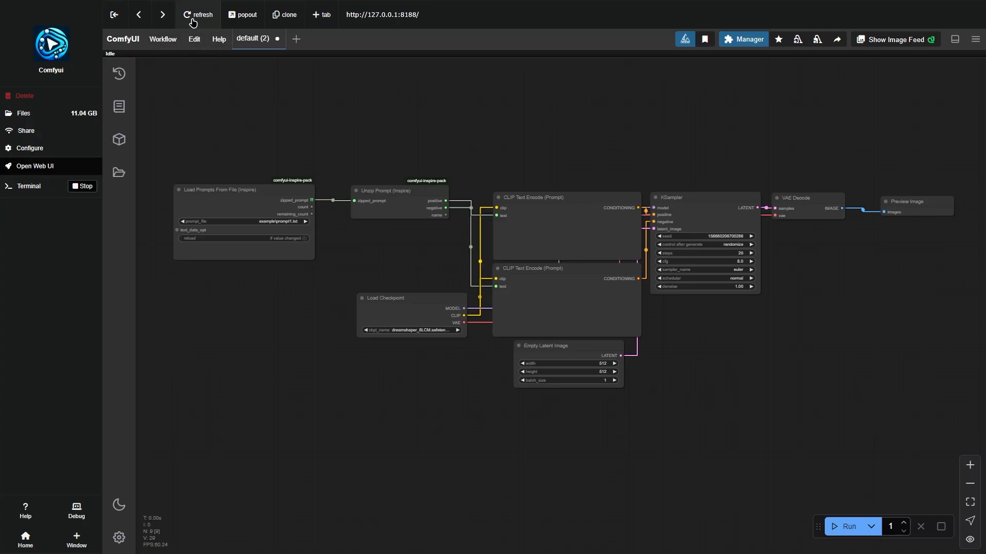
{"action": "left_click", "coordinate": [192, 20]}
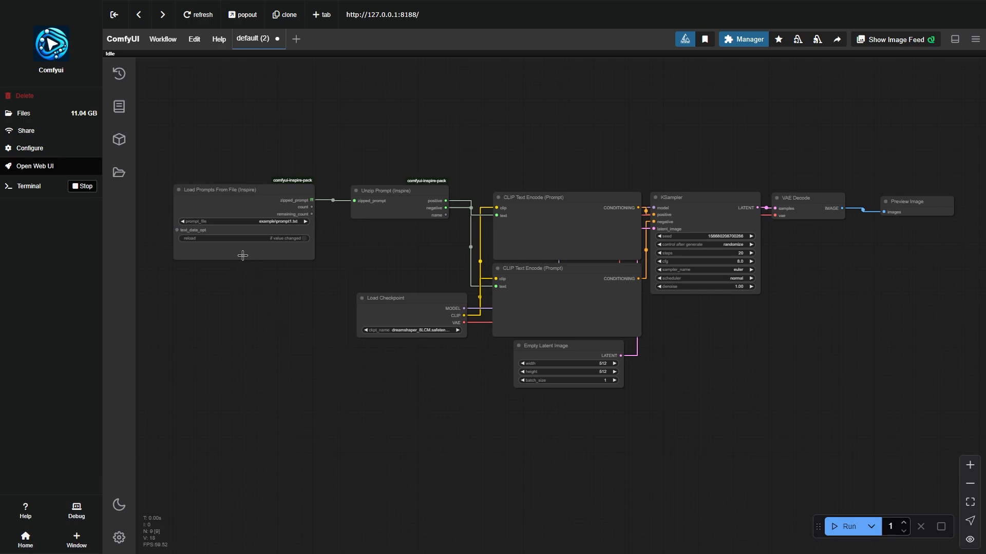
Set the prompt file in the Load Prompts From File (Inspire) node to example\prompt2.txt.
{"action": "scroll", "coordinate": [242, 255], "scroll_direction": "up", "scroll_amount": 8}
{"action": "left_click", "coordinate": [466, 253]}
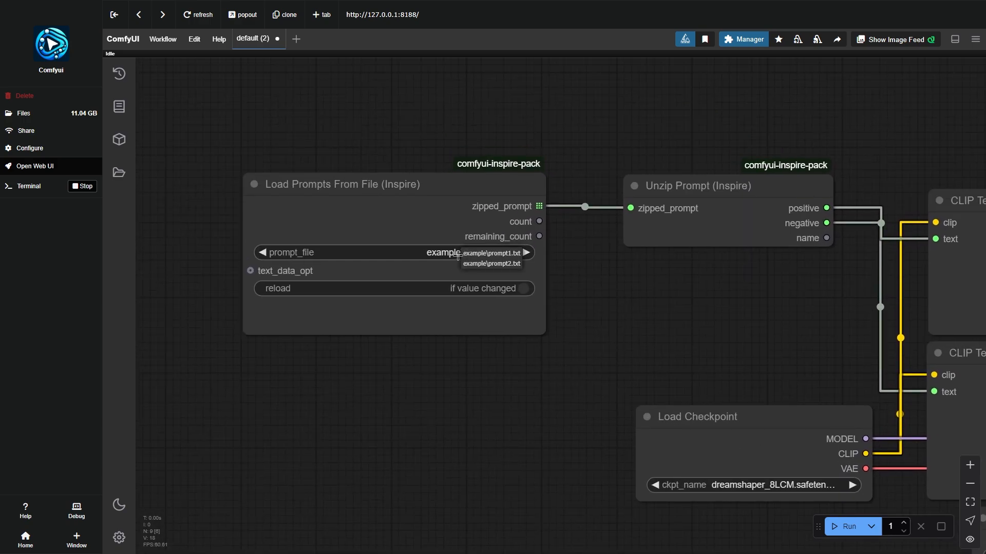
{"action": "left_click", "coordinate": [470, 264]}
{"action": "left_click_drag", "start_coordinate": [536, 470], "coordinate": [365, 414]}
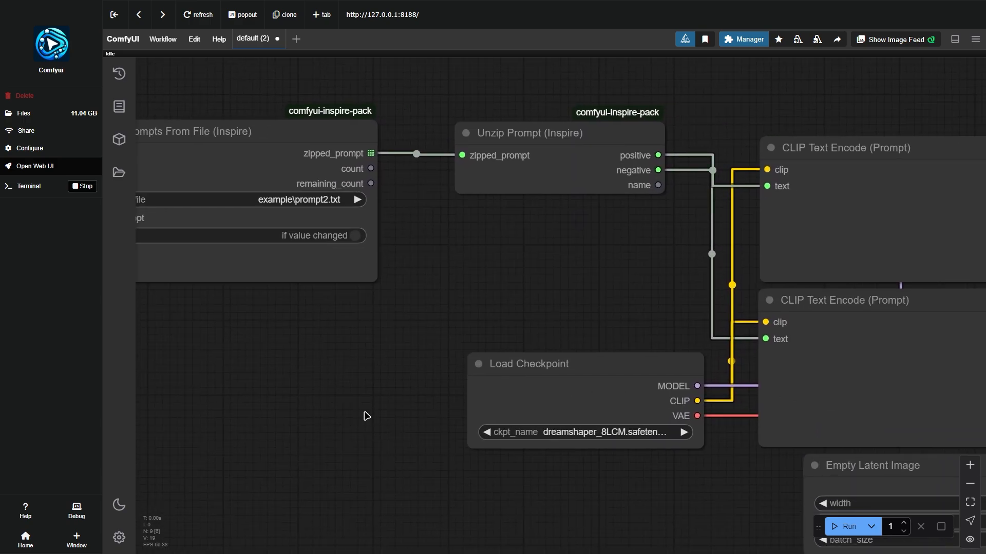
Run the workflow once to generate the images for the prompts loaded from the file.
{"action": "scroll", "coordinate": [365, 414], "scroll_direction": "down", "scroll_amount": 5}
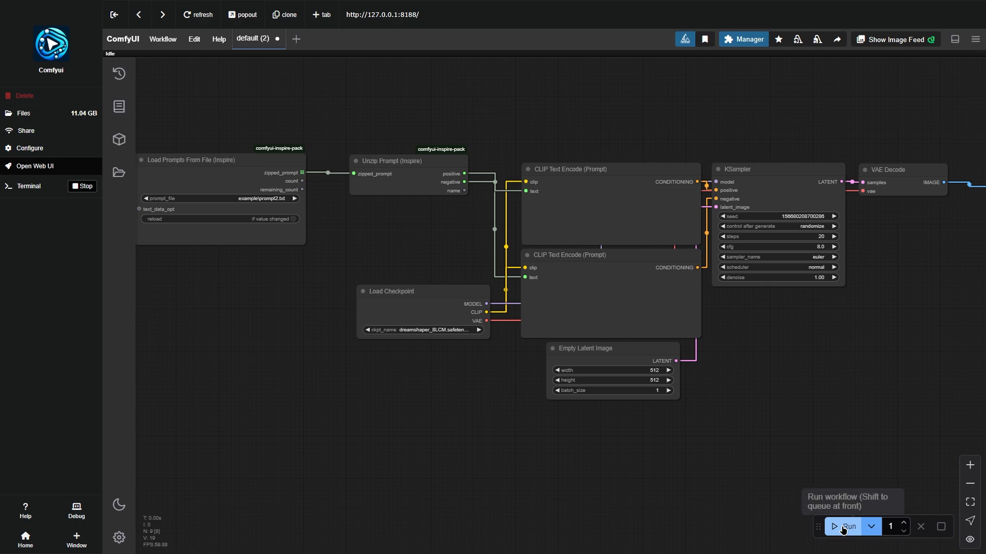
{"action": "left_click", "coordinate": [646, 390]}
{"action": "left_click", "coordinate": [651, 412]}
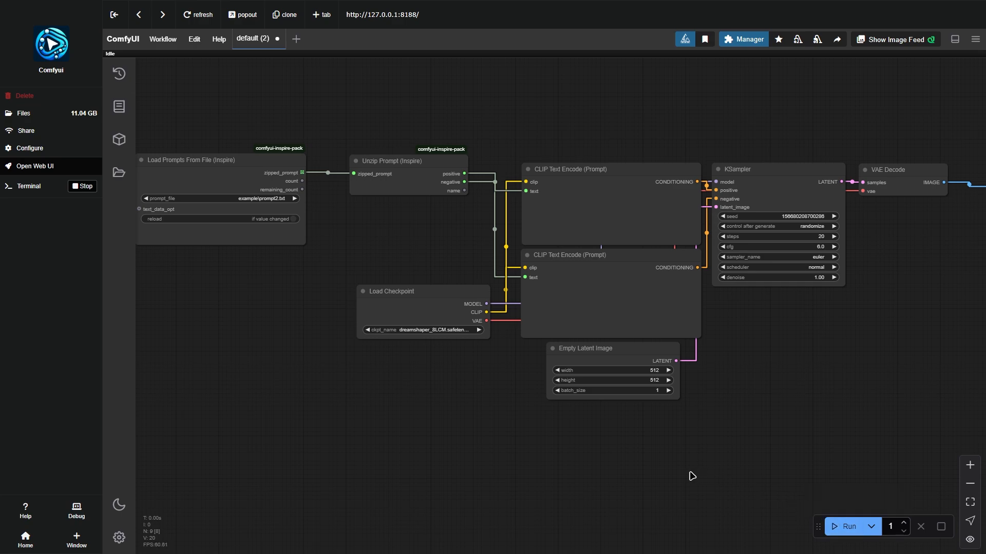
{"action": "key", "text": "."}
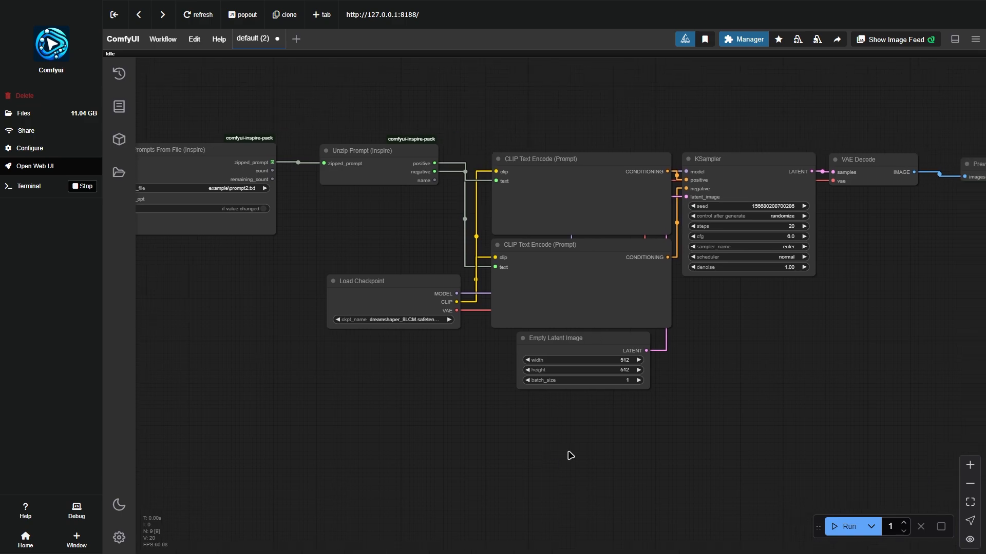
{"action": "key", "text": "ctrl+Return"}
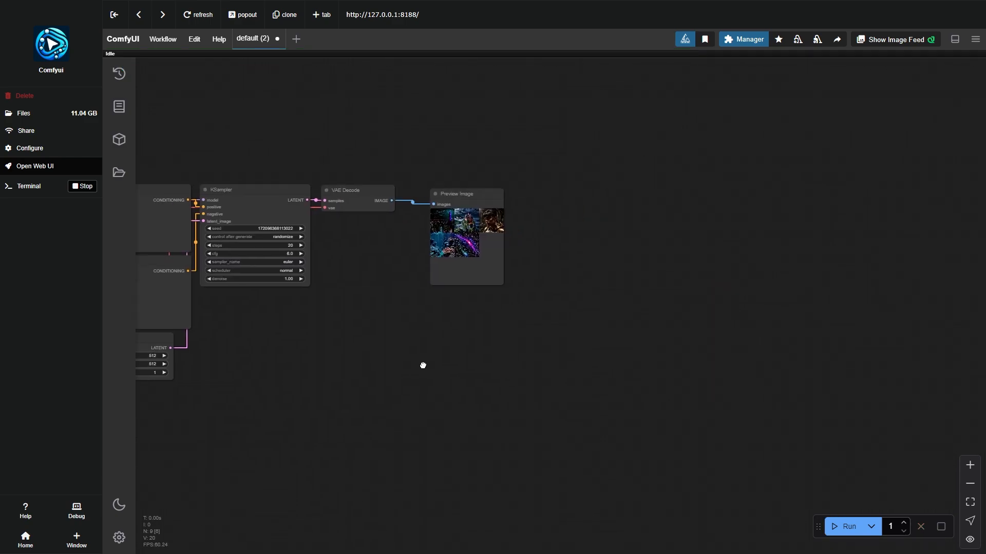
Enlarge the Preview Image node in width and height so the generated images are shown at a larger size.
{"action": "scroll", "coordinate": [440, 304], "scroll_direction": "up", "scroll_amount": 10}
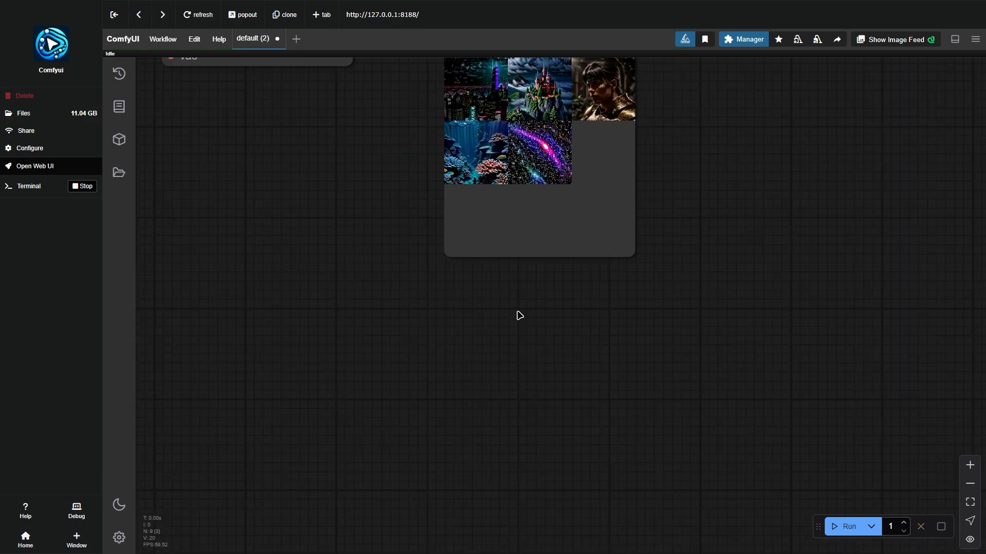
{"action": "left_click_drag", "start_coordinate": [625, 264], "coordinate": [838, 480]}
{"action": "scroll", "coordinate": [935, 371], "scroll_direction": "down", "scroll_amount": 2}
{"action": "left_click_drag", "start_coordinate": [795, 426], "coordinate": [614, 277]}
{"action": "scroll", "coordinate": [555, 333], "scroll_direction": "down", "scroll_amount": 4}
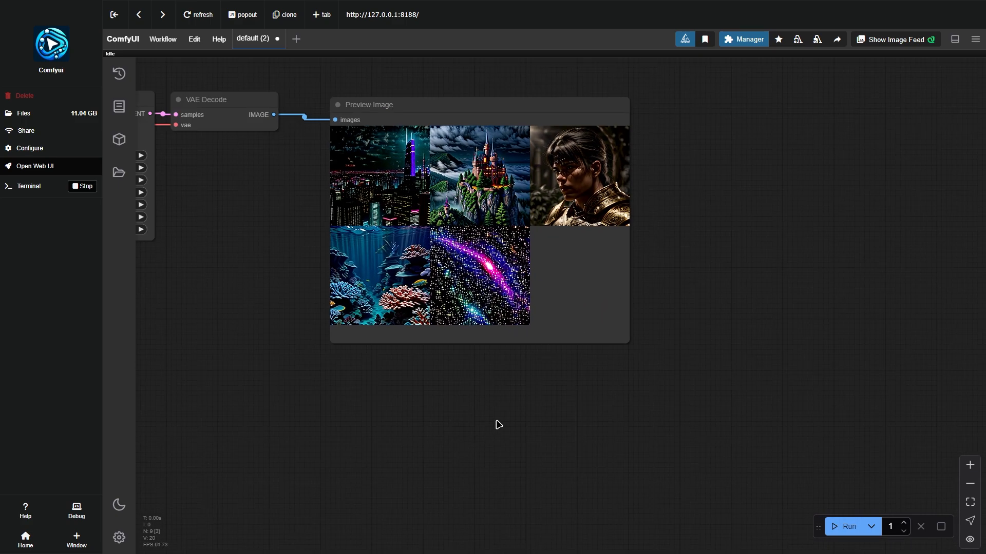
{"action": "left_click_drag", "start_coordinate": [626, 341], "coordinate": [851, 479]}
{"action": "scroll", "coordinate": [644, 506], "scroll_direction": "down", "scroll_amount": 2}
{"action": "scroll", "coordinate": [446, 286], "scroll_direction": "down", "scroll_amount": 2}
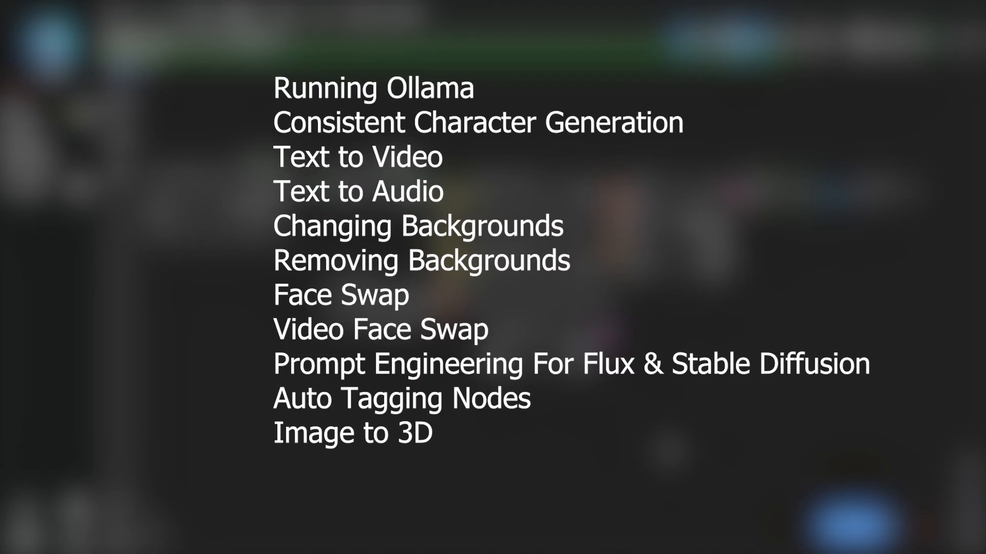